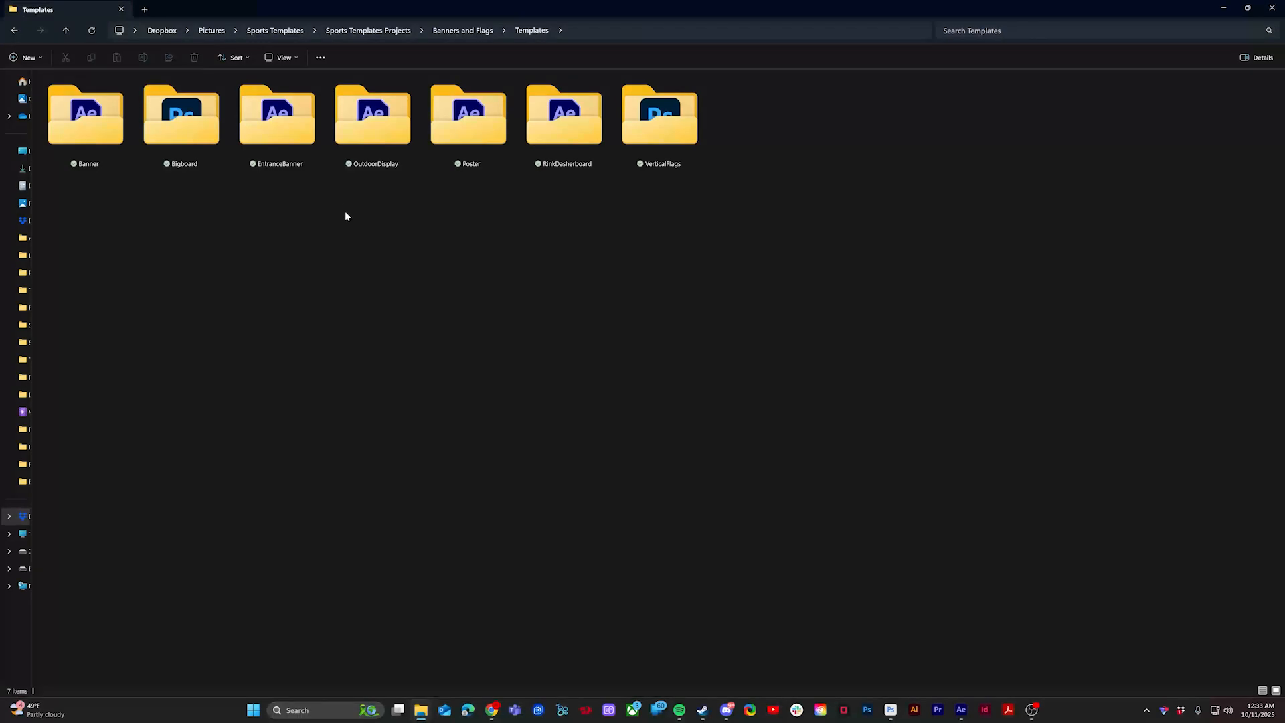
Step: Open the SportsTemplates_Banner_25.x project from the Banner template folder in After Effects
double_click(83, 151)
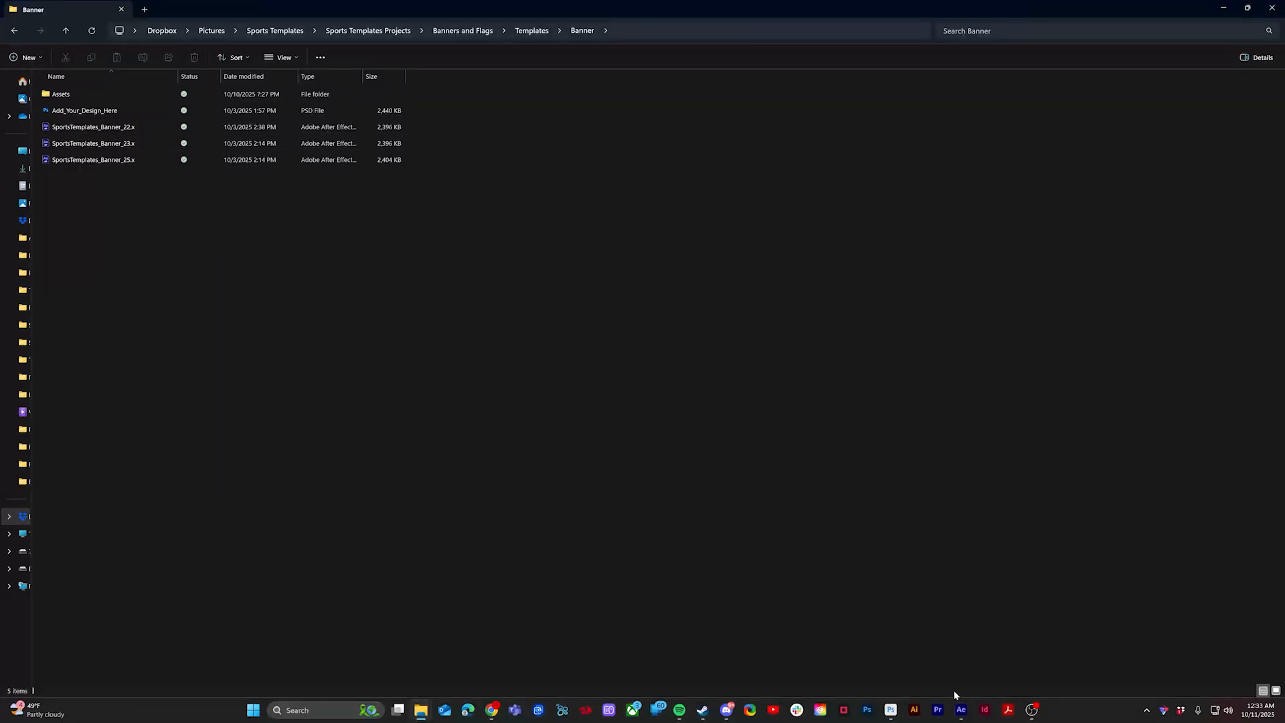
mouse_move(960, 706)
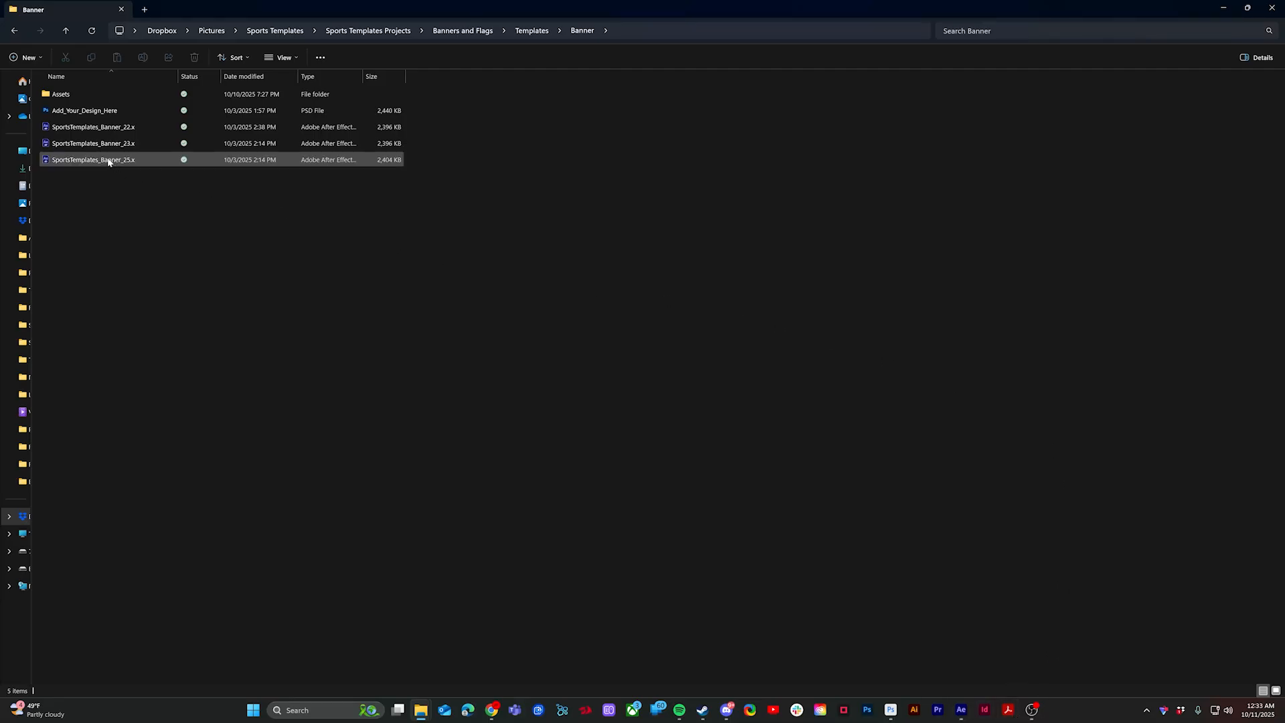
click(52, 161)
double_click(52, 162)
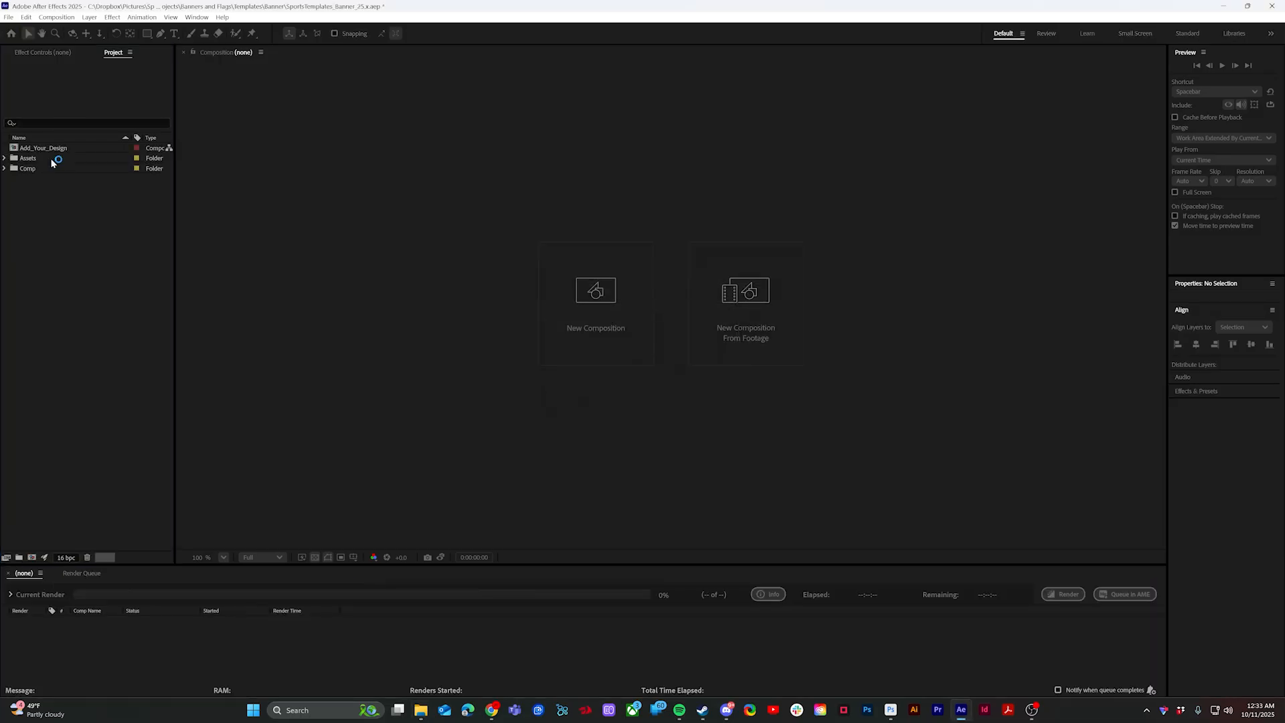
scroll(541, 525, up, 3)
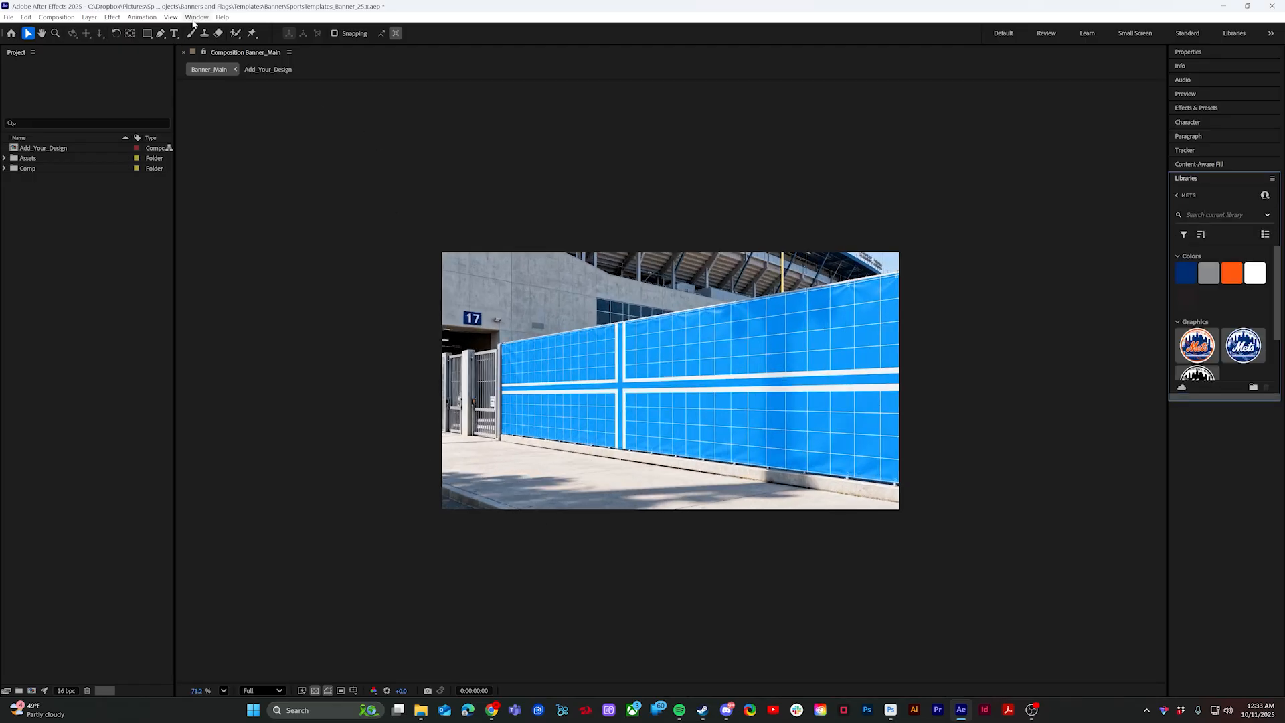
Step: Switch the After Effects workspace to Default
click(196, 18)
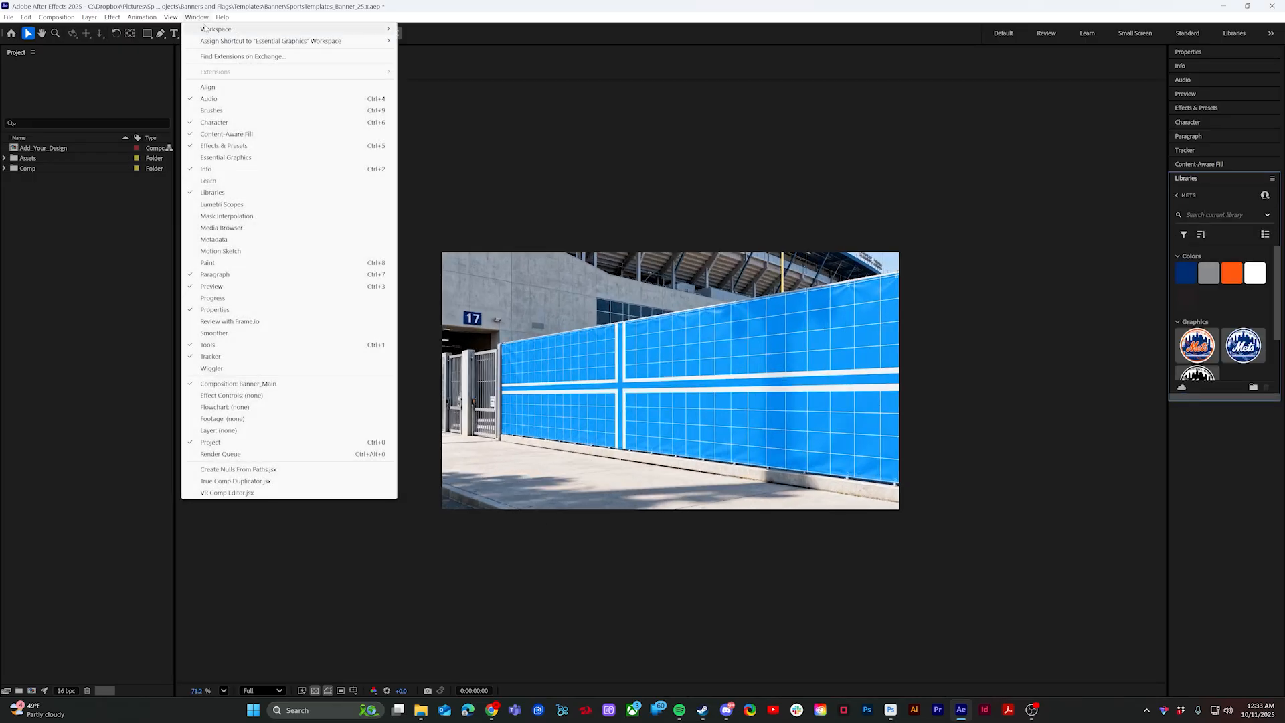
mouse_move(266, 32)
click(457, 65)
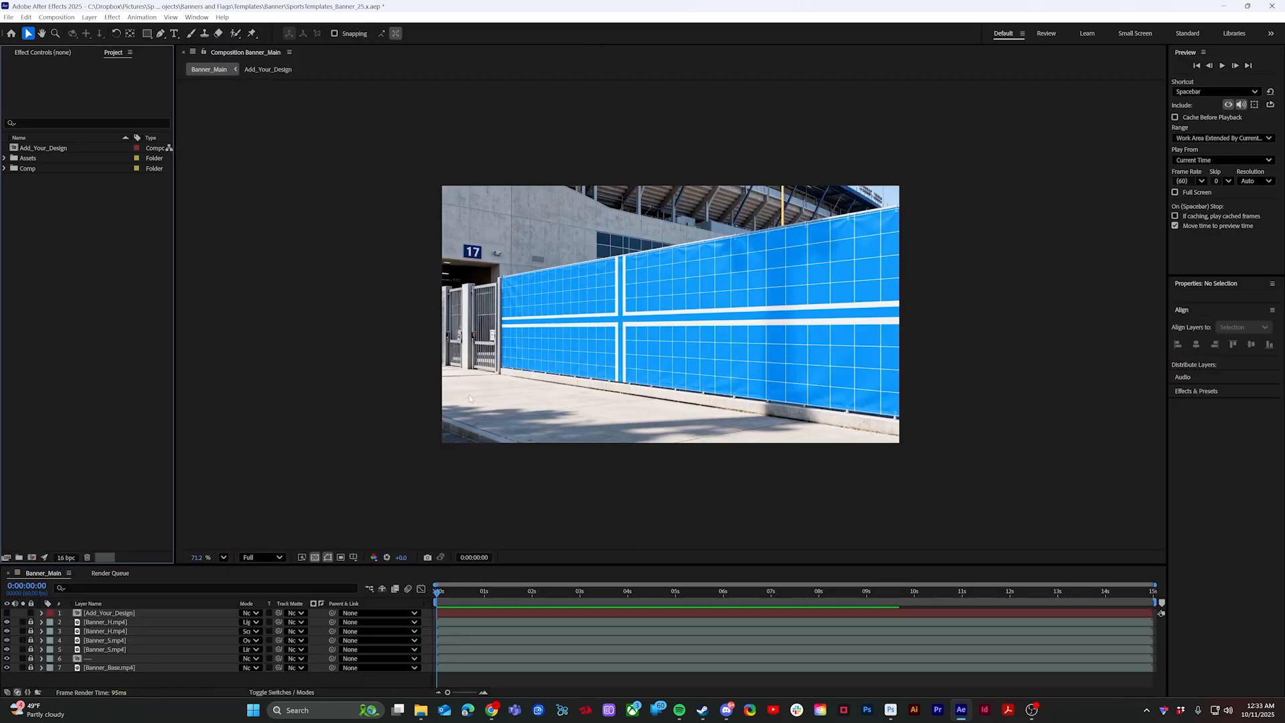
Step: Return to the Banner folder in File Explorer and open the Add_Your_Design_Here PSD in Photoshop
key(alt+Tab)
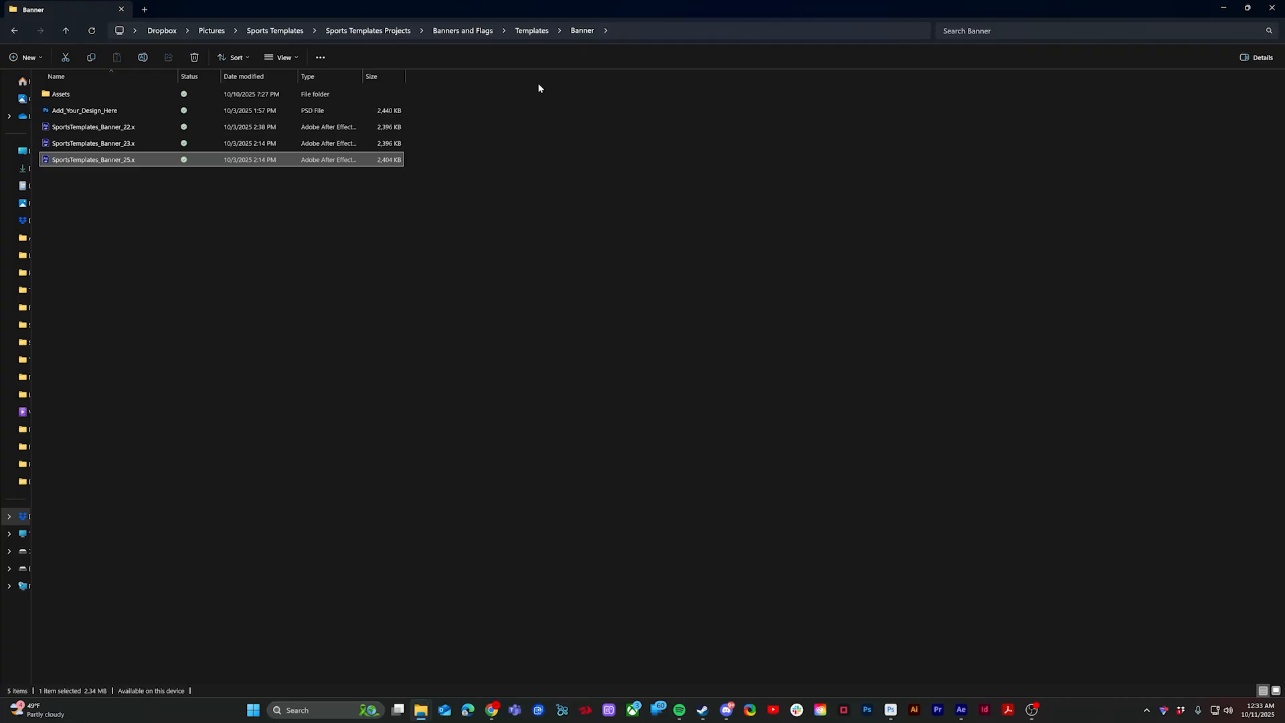
double_click(111, 115)
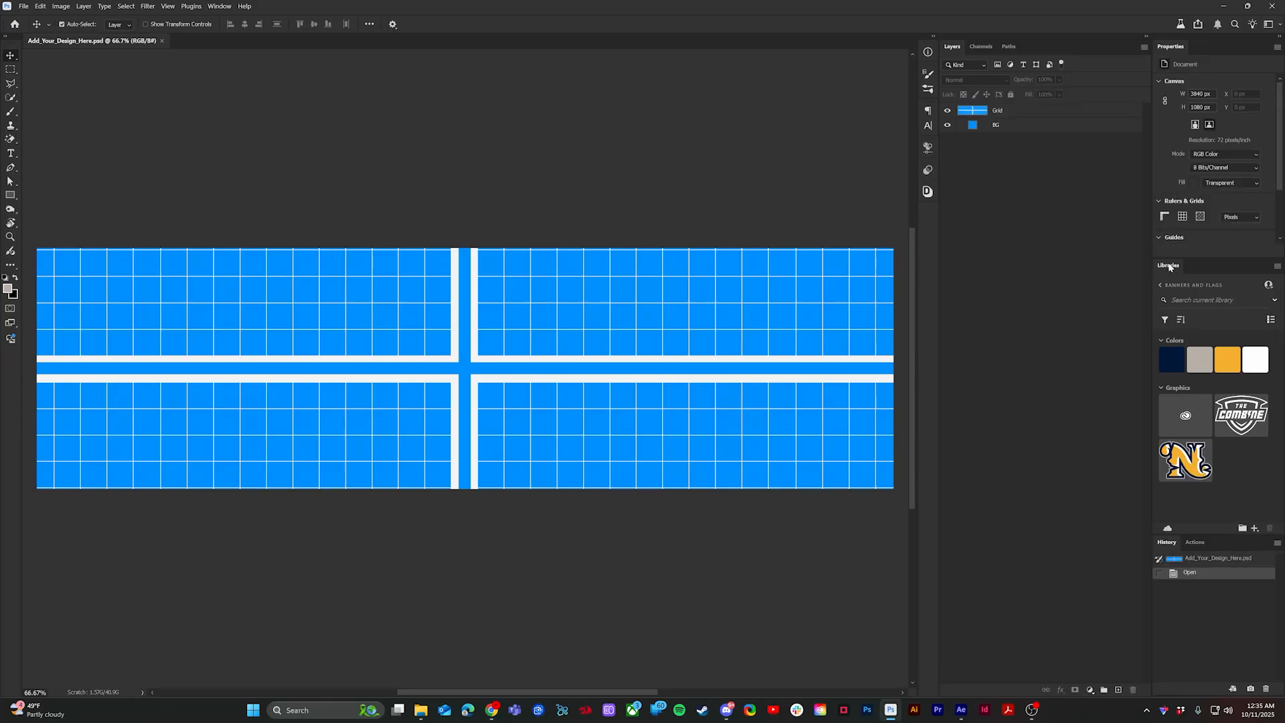
click(220, 6)
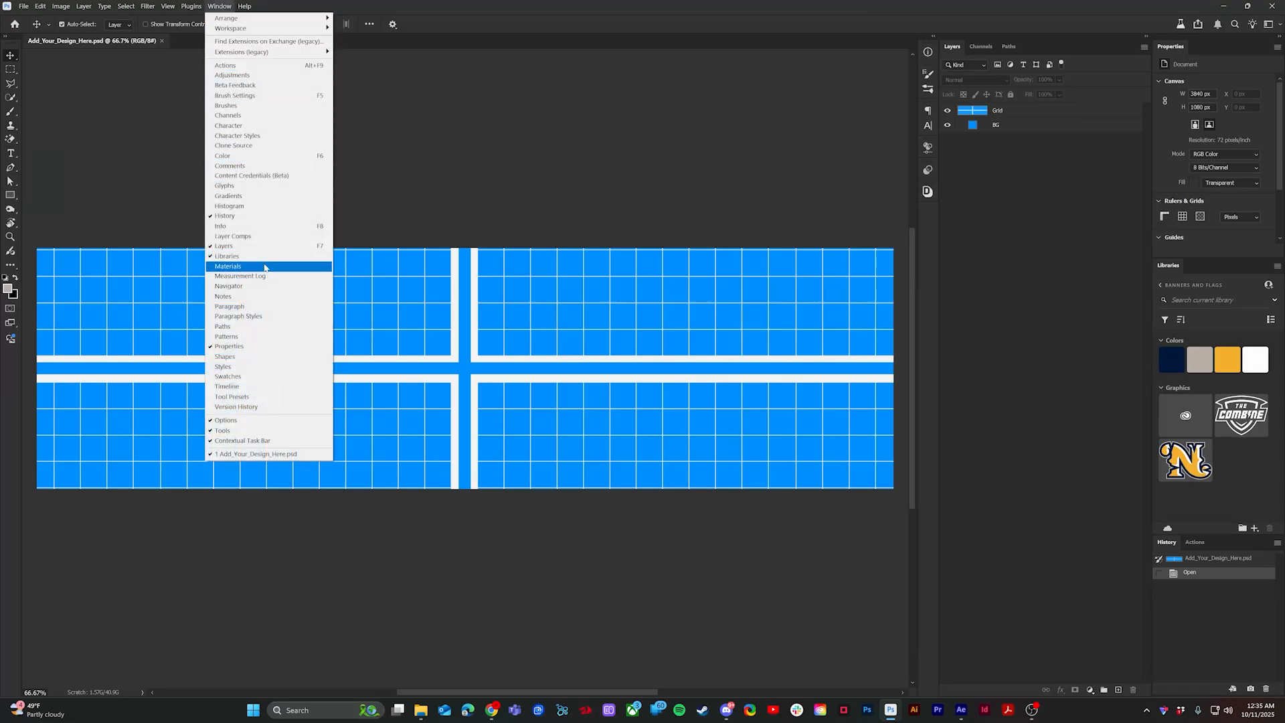
click(990, 161)
Step: Delete the Grid layer and recolor the BG layer with the golden-yellow swatch from the Banners and Flags library
click(1085, 110)
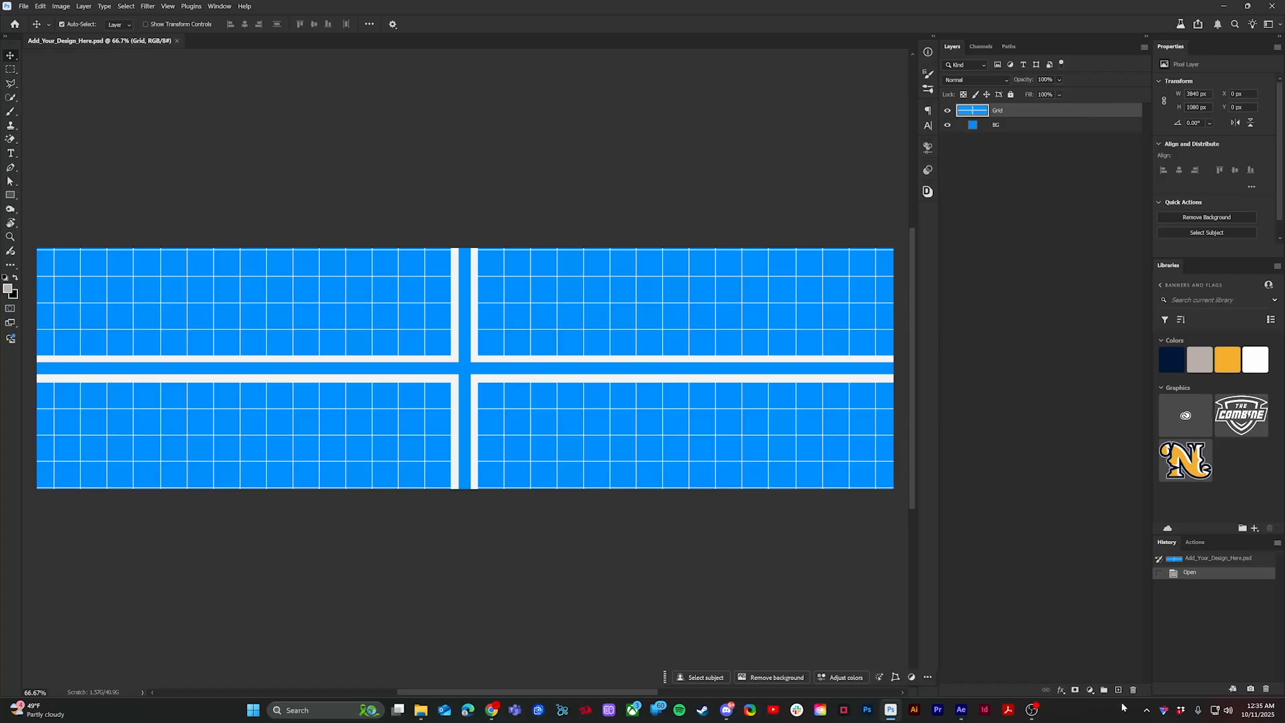
click(1133, 690)
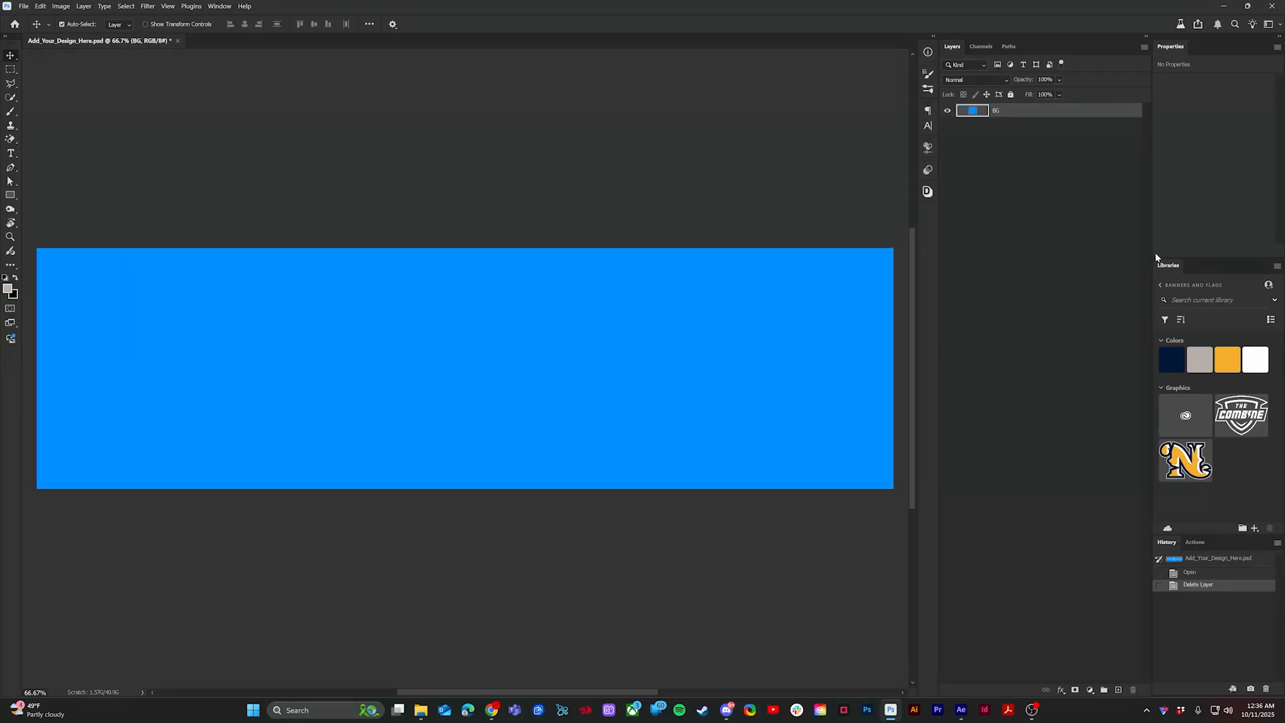
click(1226, 360)
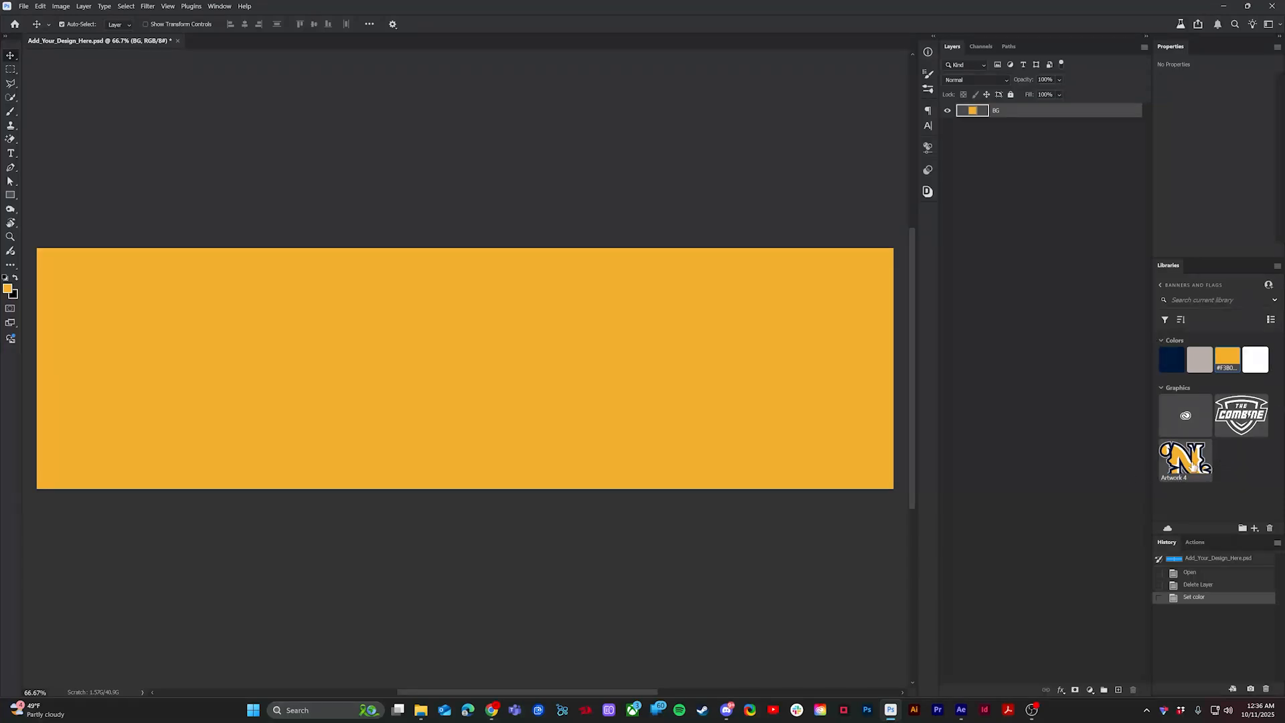
Step: Place the Artwork 4 N logo from the library onto the right part of the banner
drag(1190, 461, 761, 362)
scroll(762, 361, down, 1)
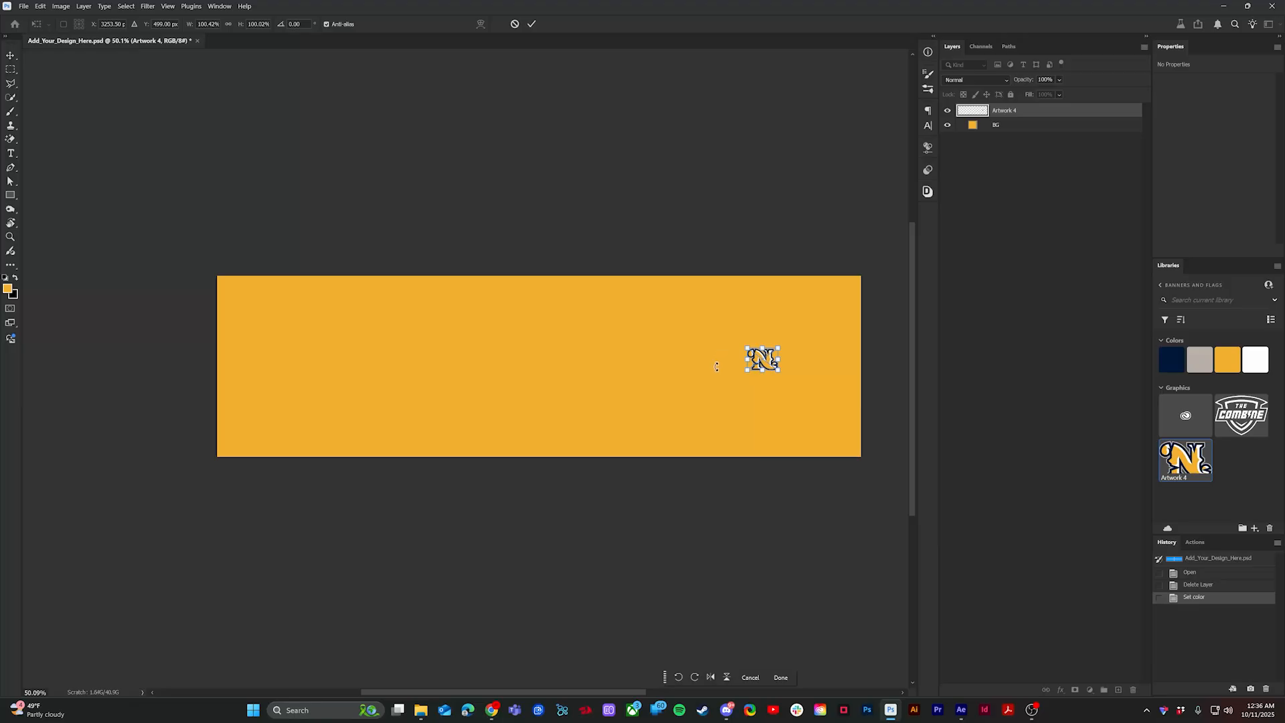
key(Return)
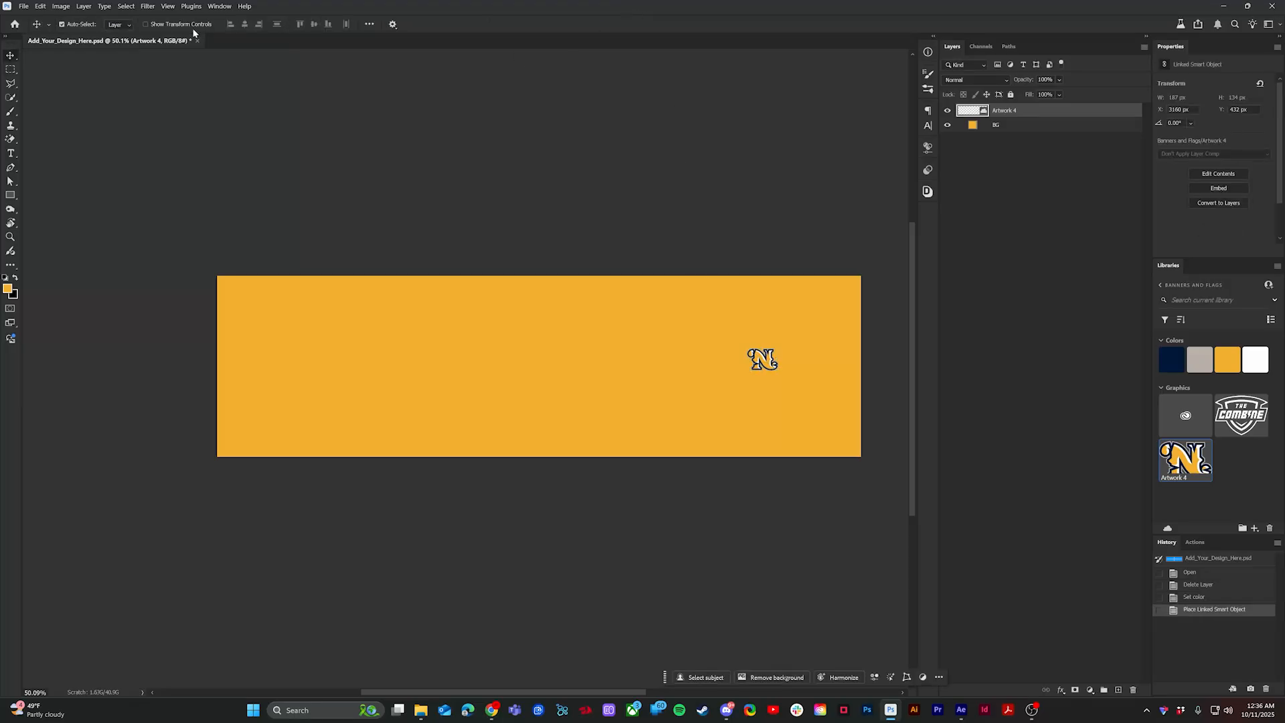
Step: Set layer alignment to Canvas and center the N logo vertically on the banner
click(368, 25)
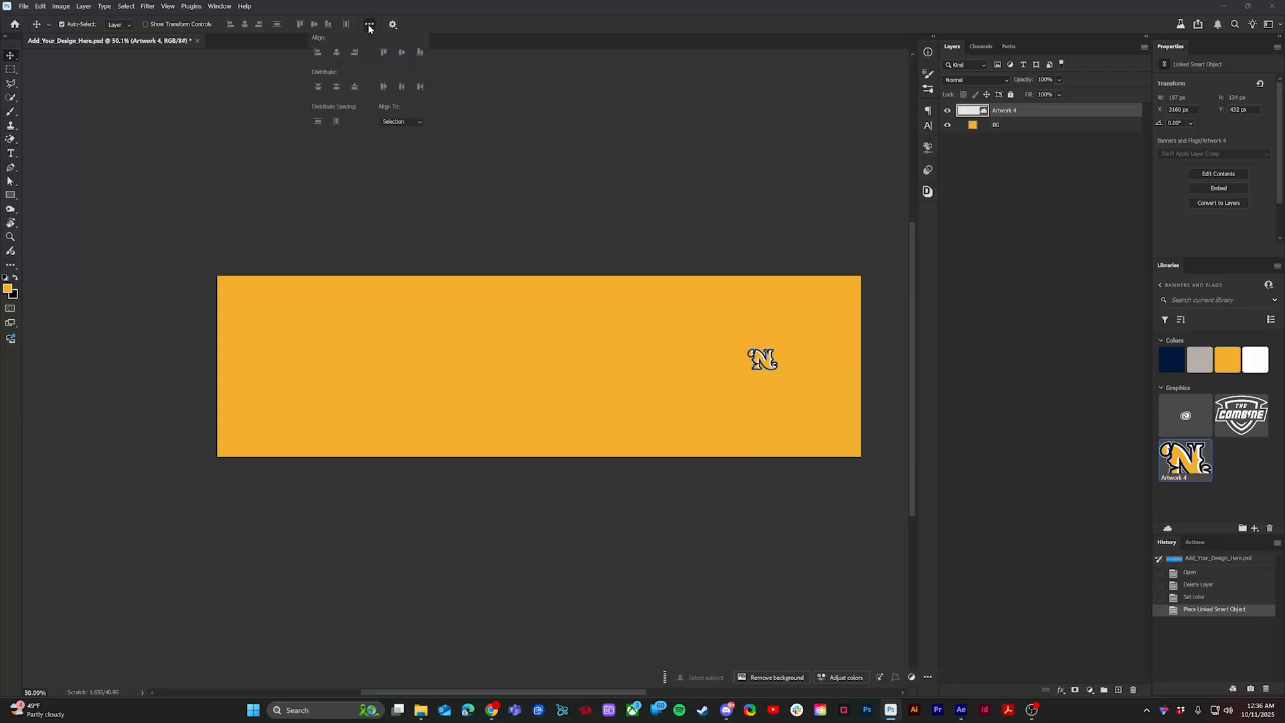
click(395, 121)
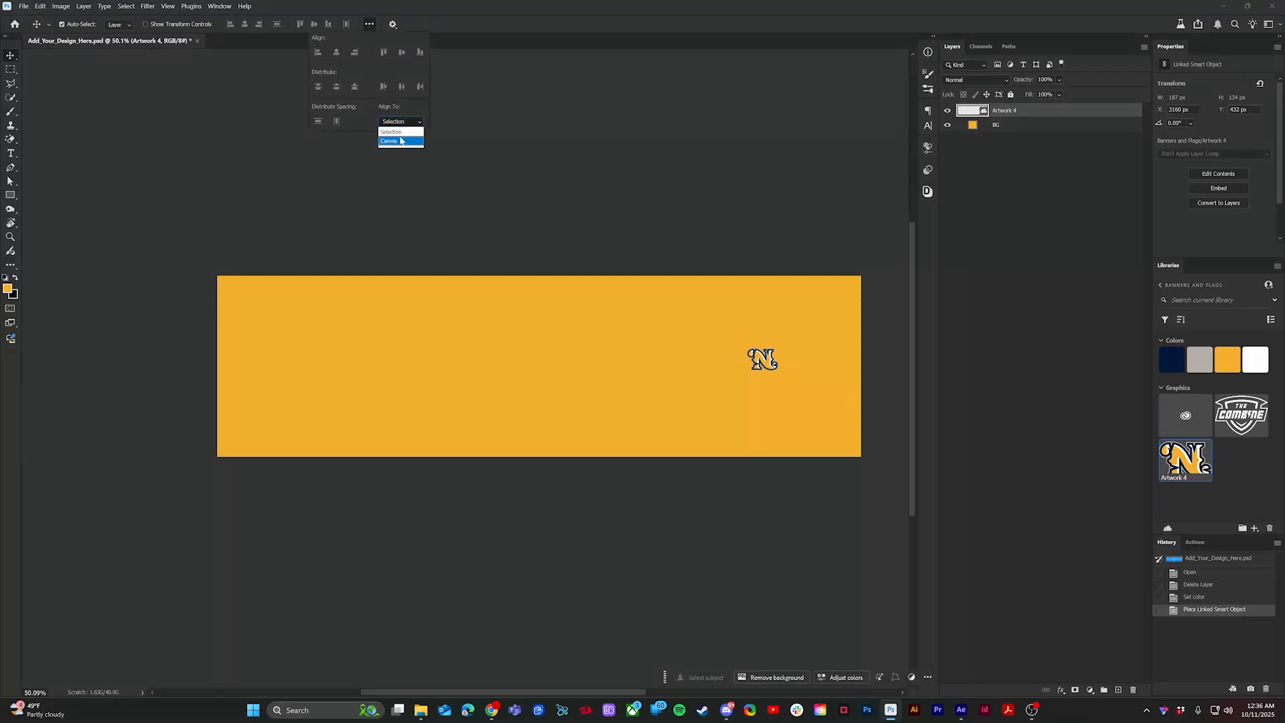
click(402, 139)
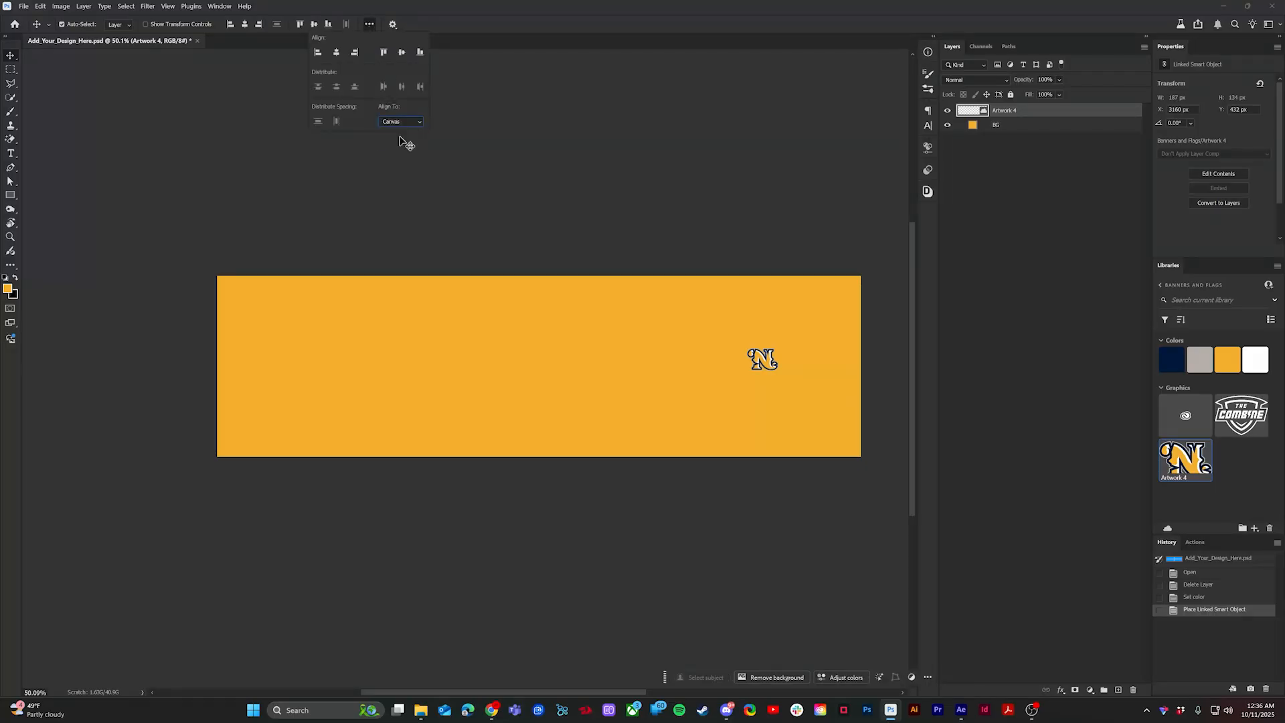
click(402, 54)
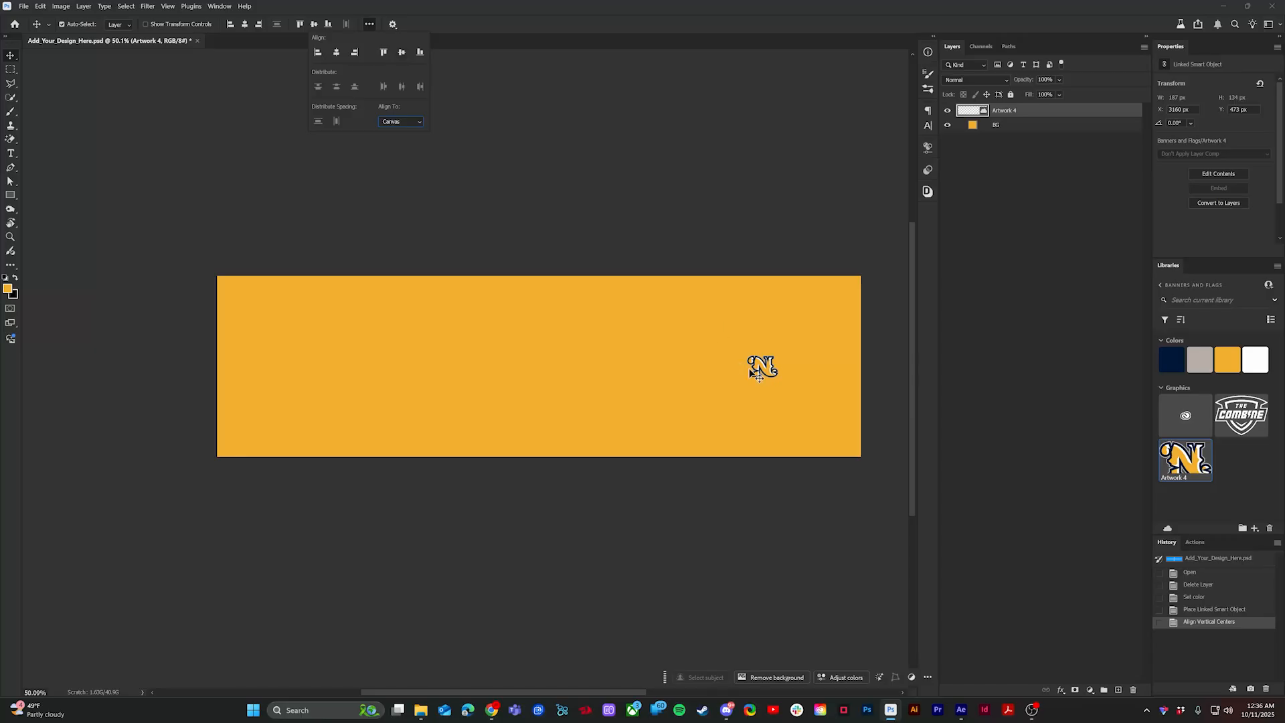
click(758, 375)
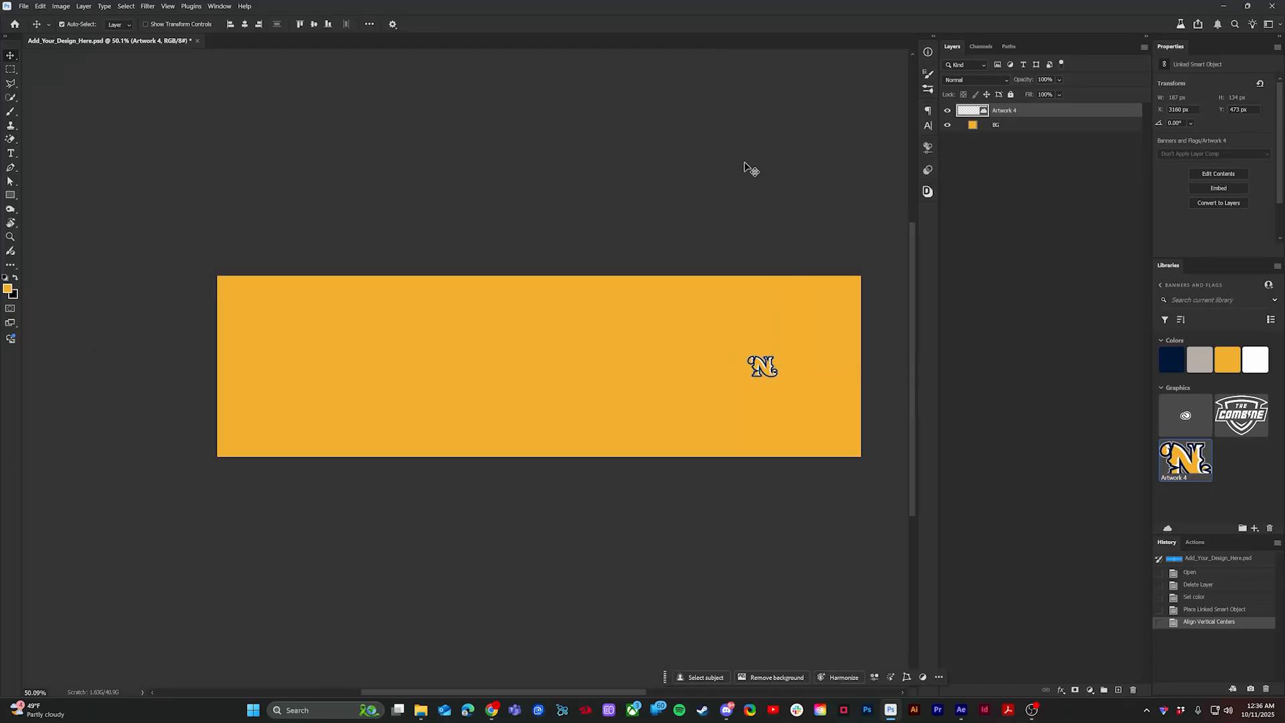
Step: Scale the N logo proportionally to about 1952 × 1400 px and position it so it bleeds off the banner's right end
key(ctrl+t)
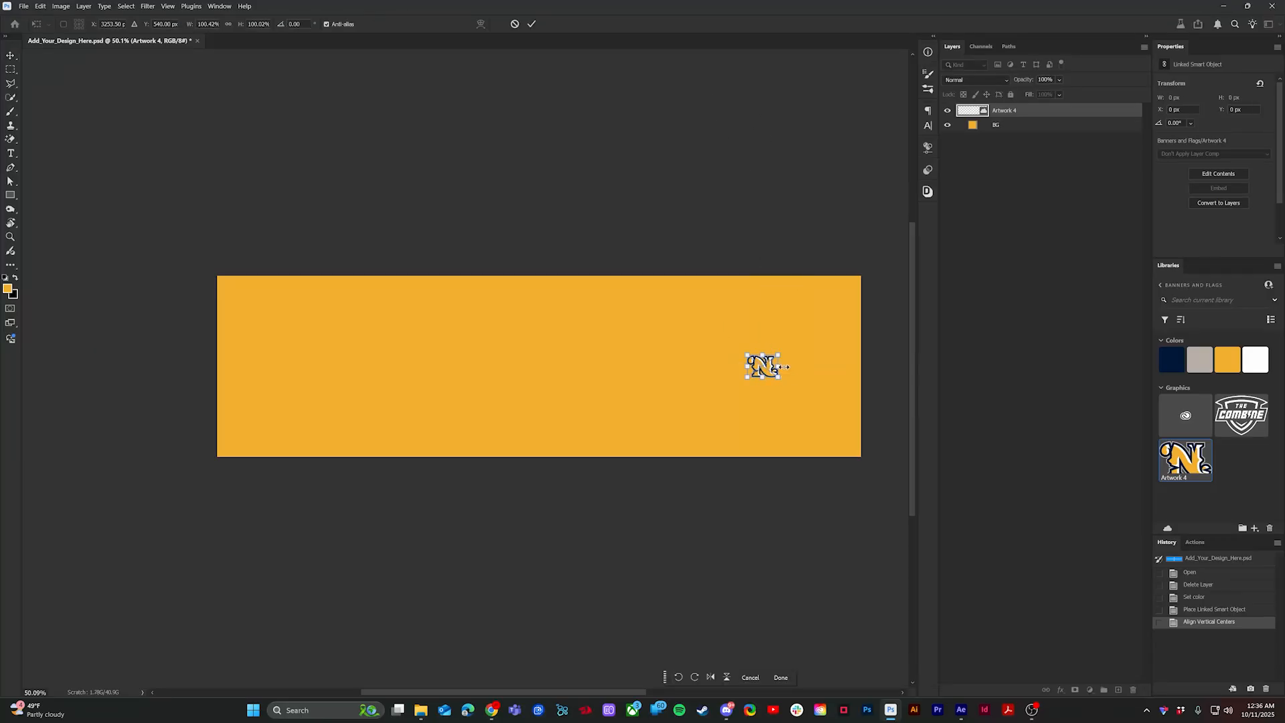
drag(784, 366, 700, 366)
scroll(624, 370, down, 1)
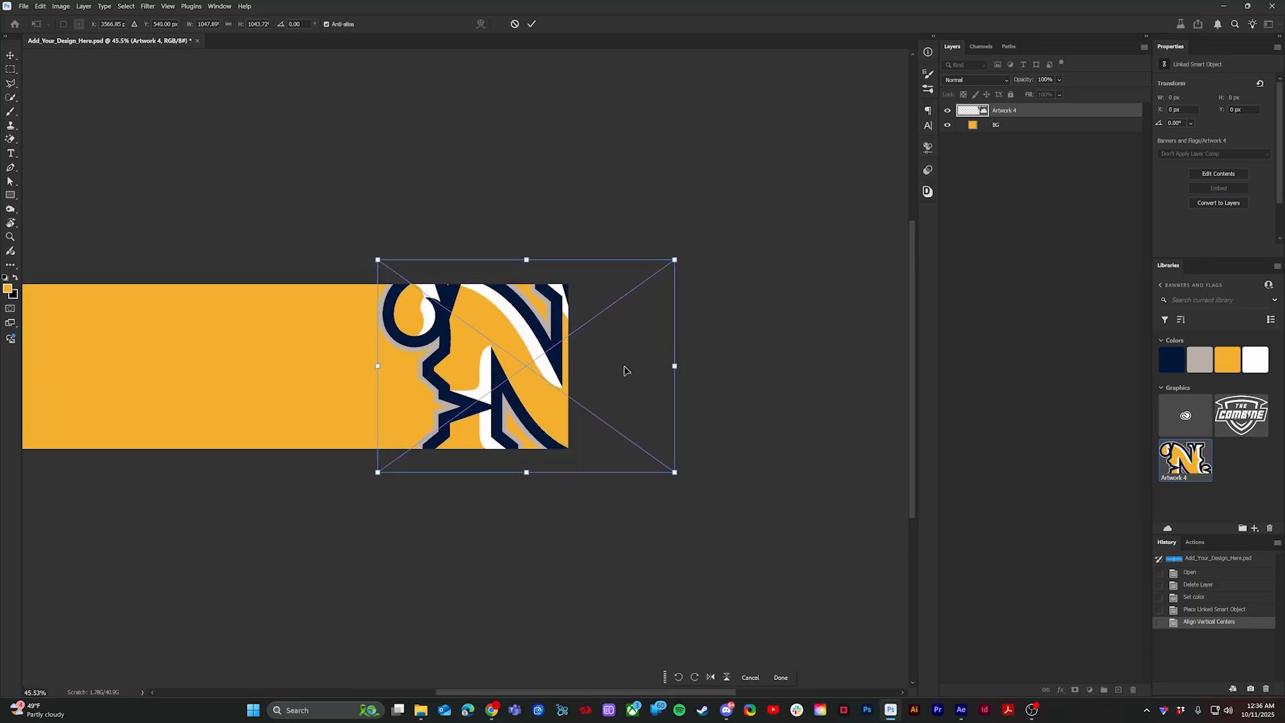
key(Return)
scroll(496, 328, up, 4)
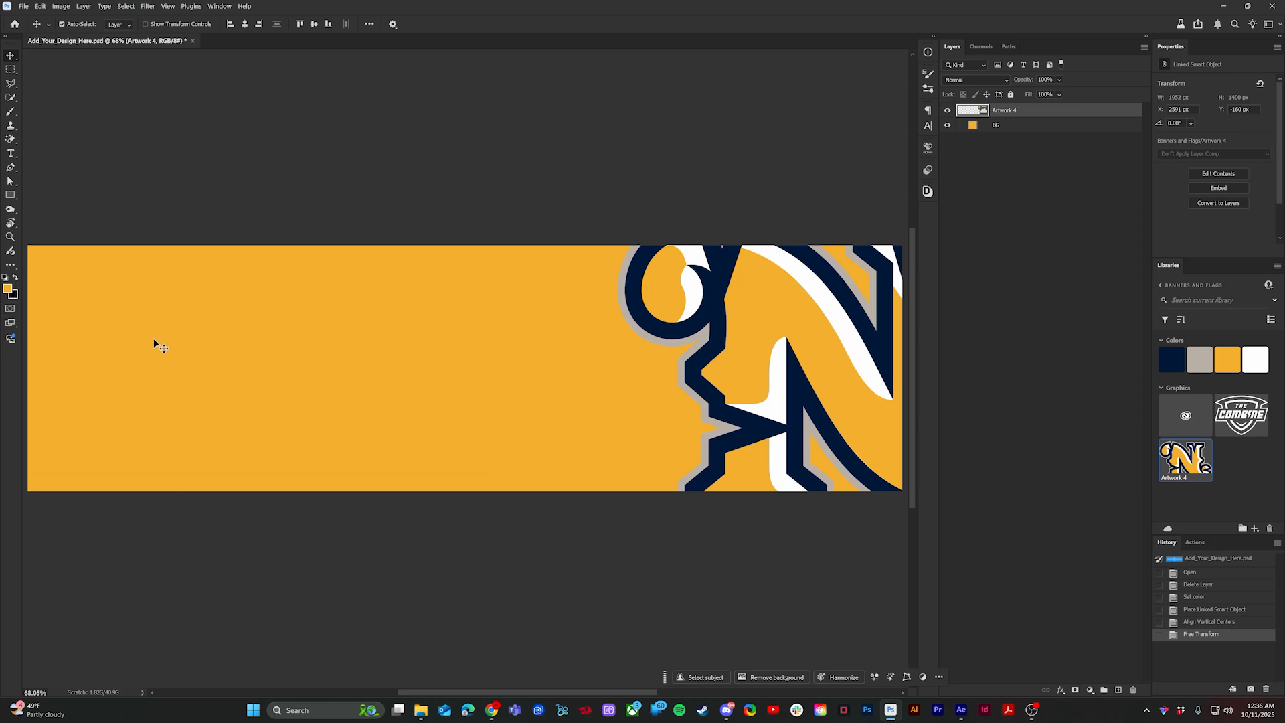
Step: Add a text layer in the banner's upper-left area and color it with the navy library swatch
key(t)
click(203, 313)
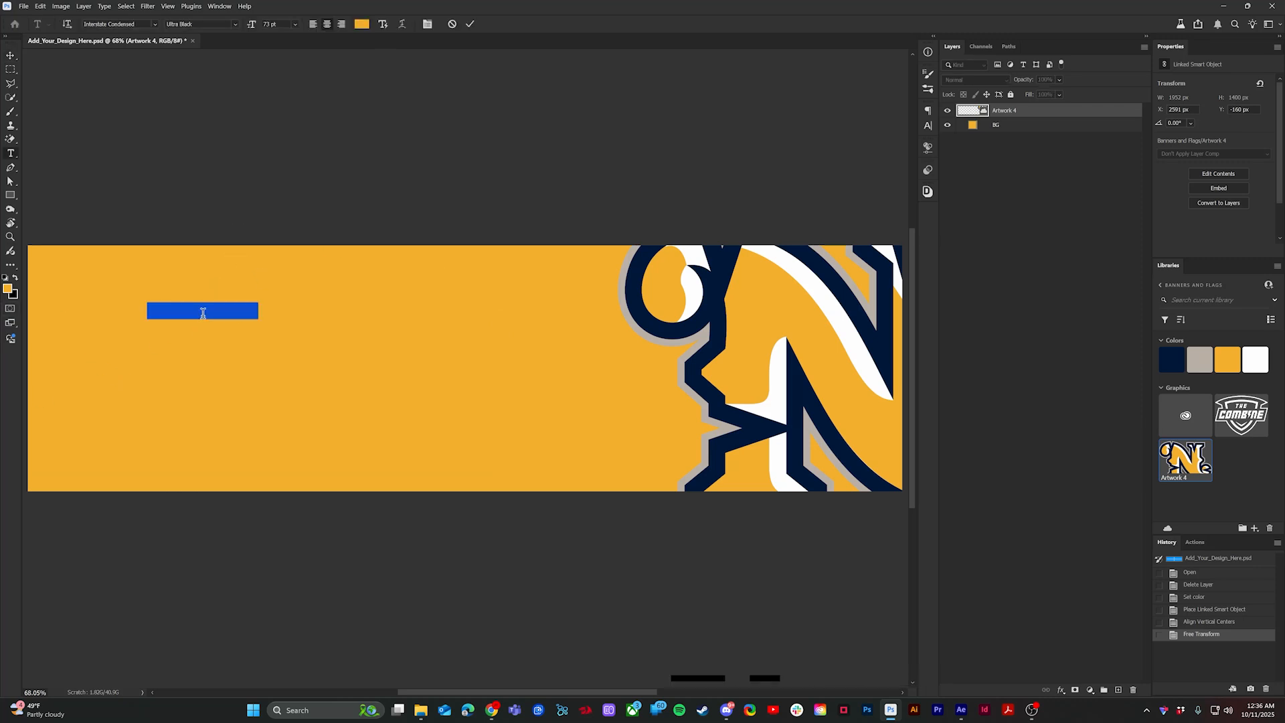
key(Escape)
click(1163, 365)
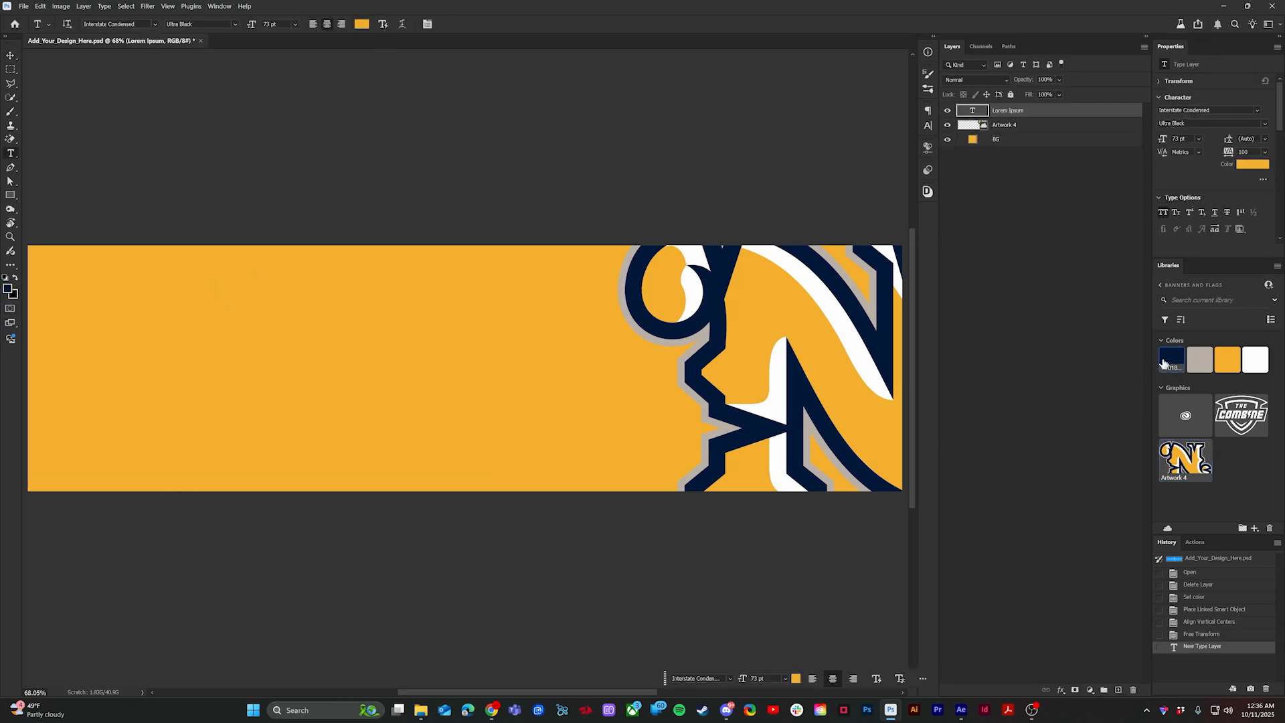
Step: Replace the placeholder text with "WELCOME TO", "SPORTS TEMPLATES" and "STADIUM" on three lines
triple_click(219, 307)
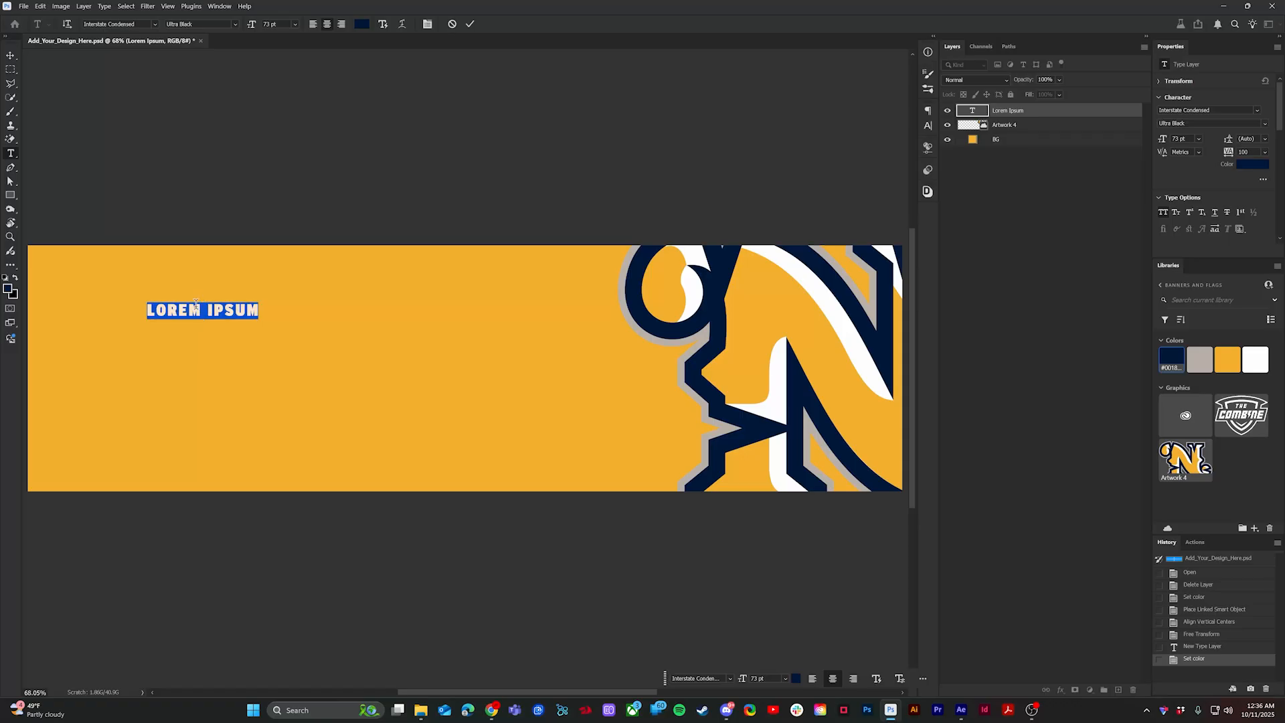
text(WELCOME TO)
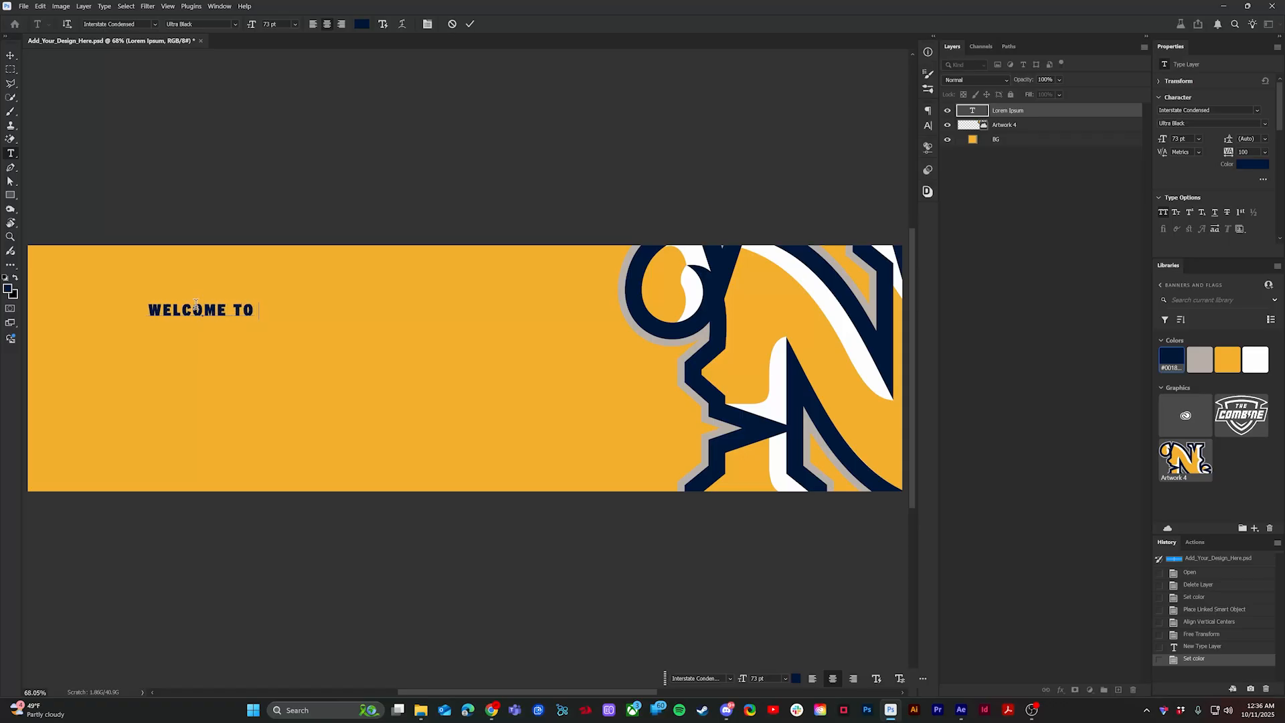
text(SPORTS)
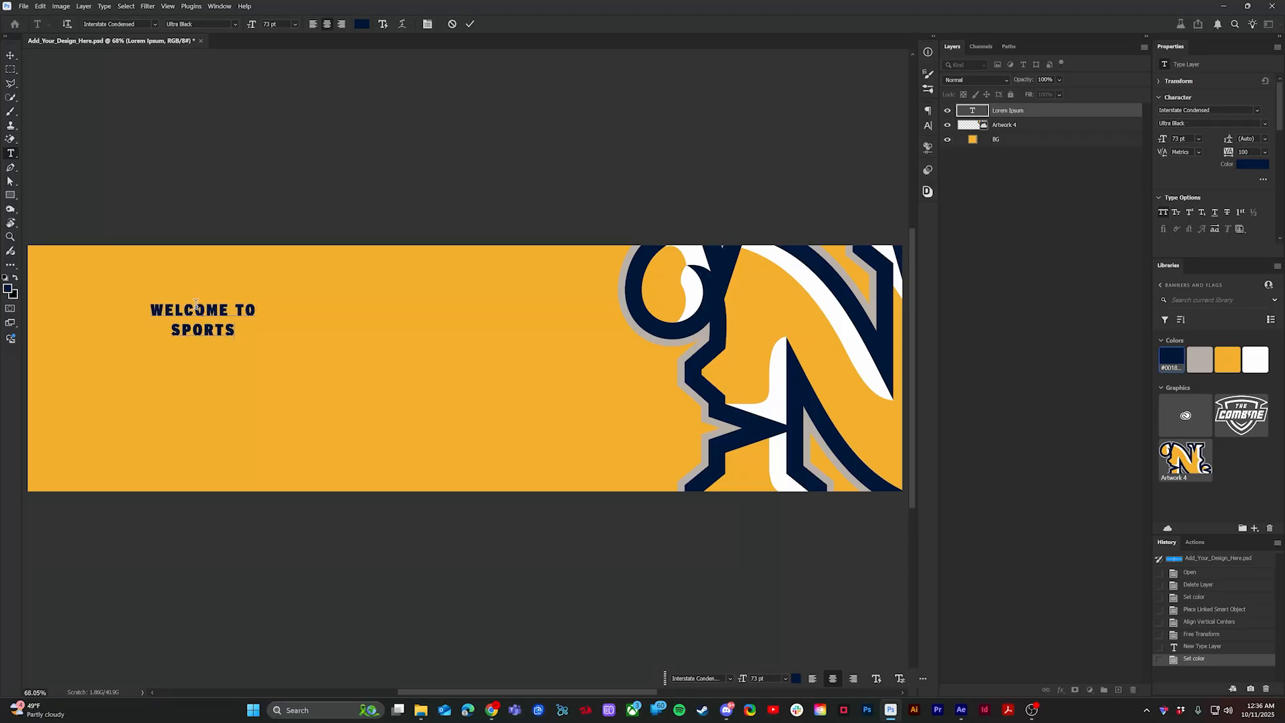
text( TEMPLATES)
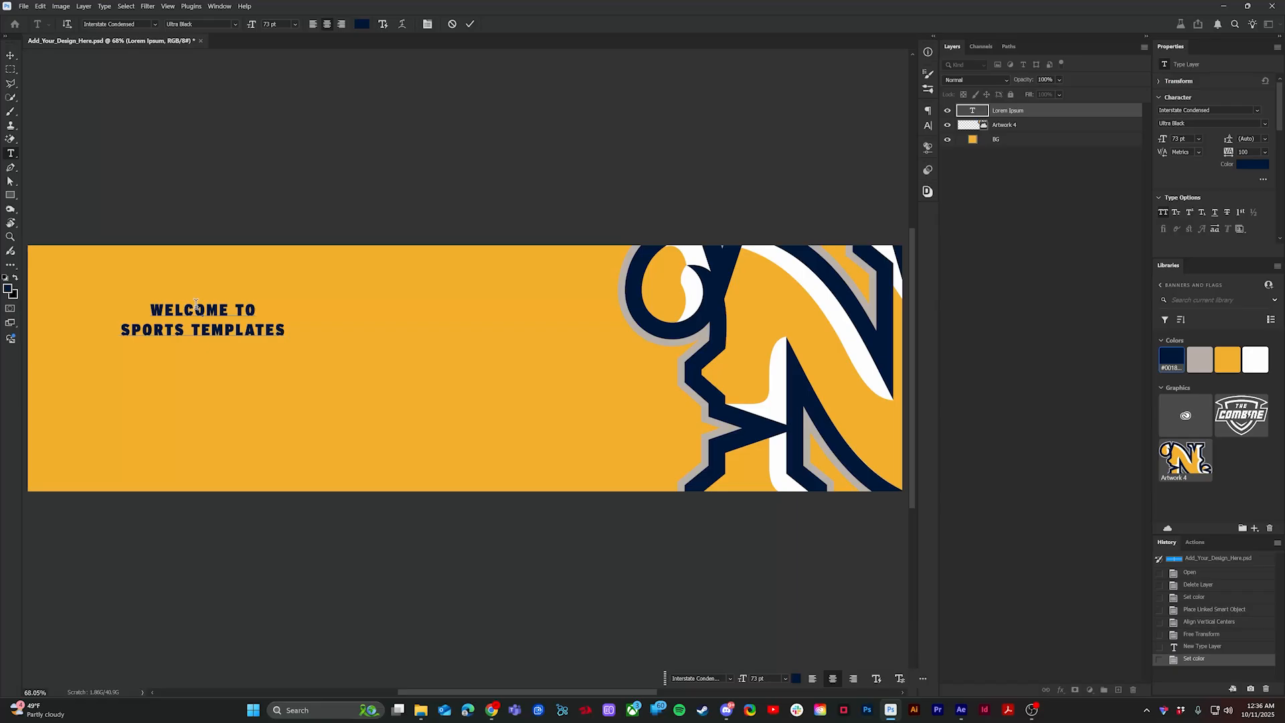
text(STADIUM)
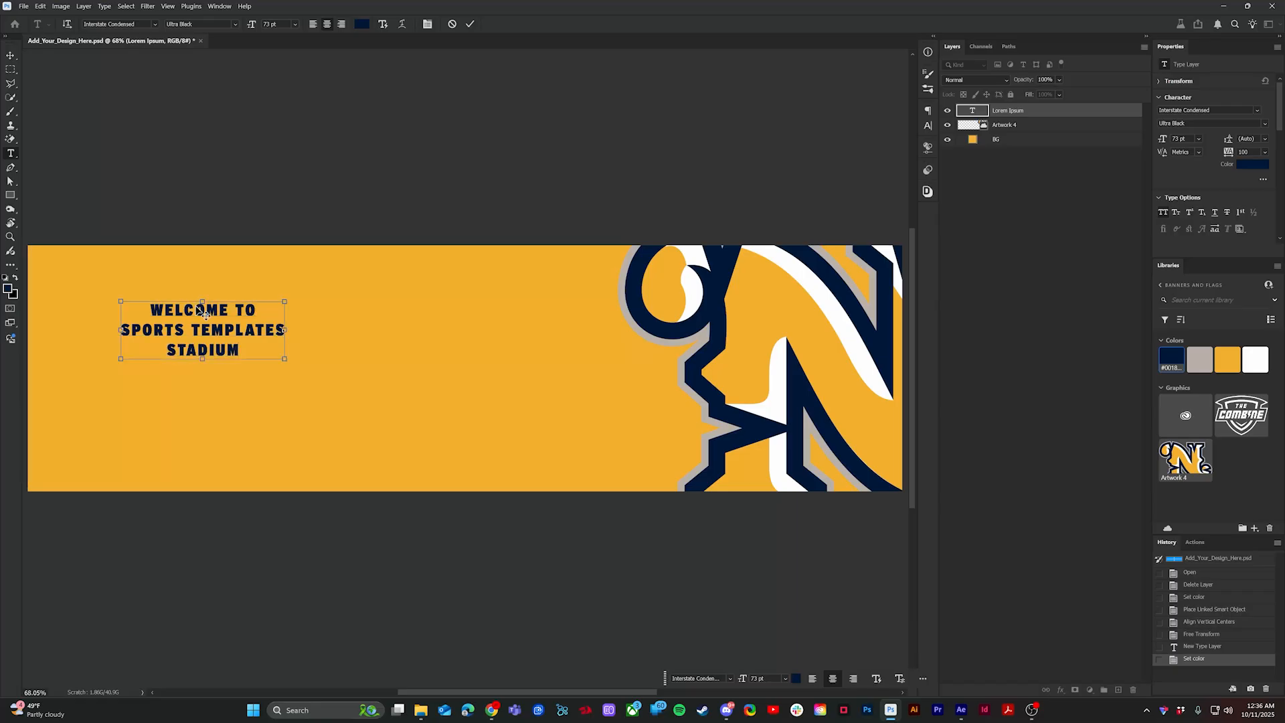
key(ctrl+Return)
Step: Convert the three-line welcome heading to dynamic text
click(194, 313)
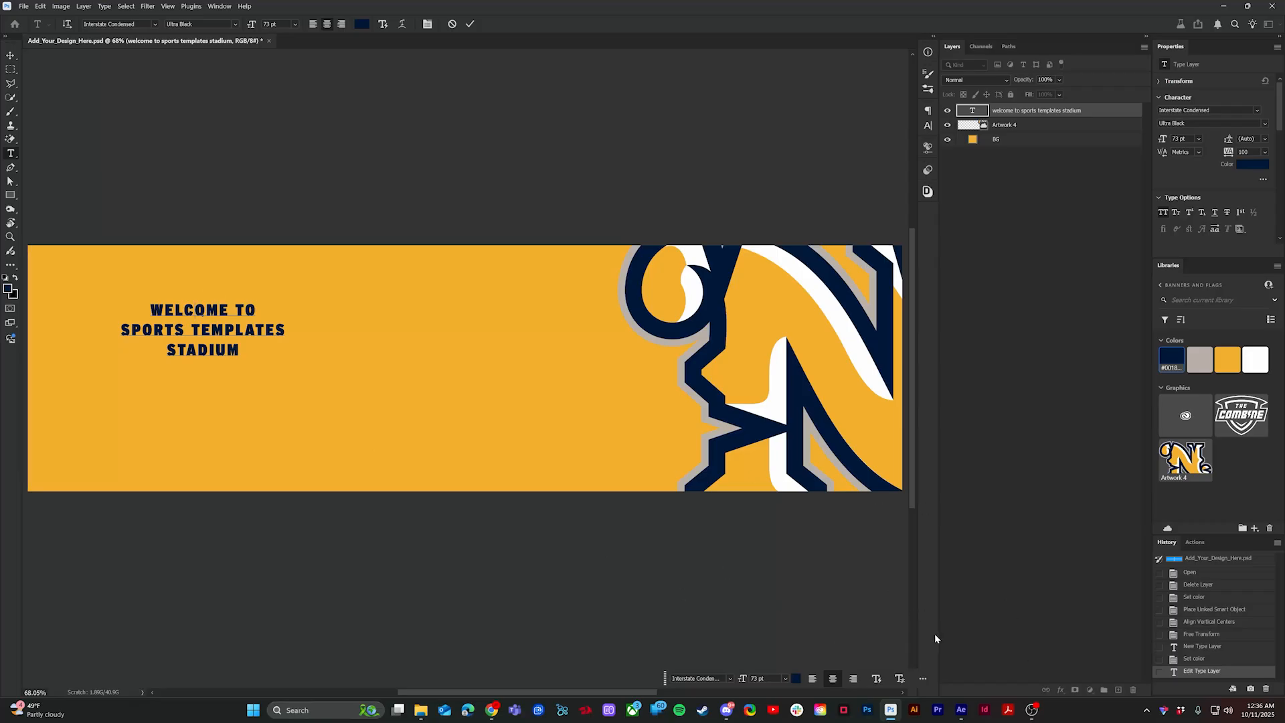
click(383, 23)
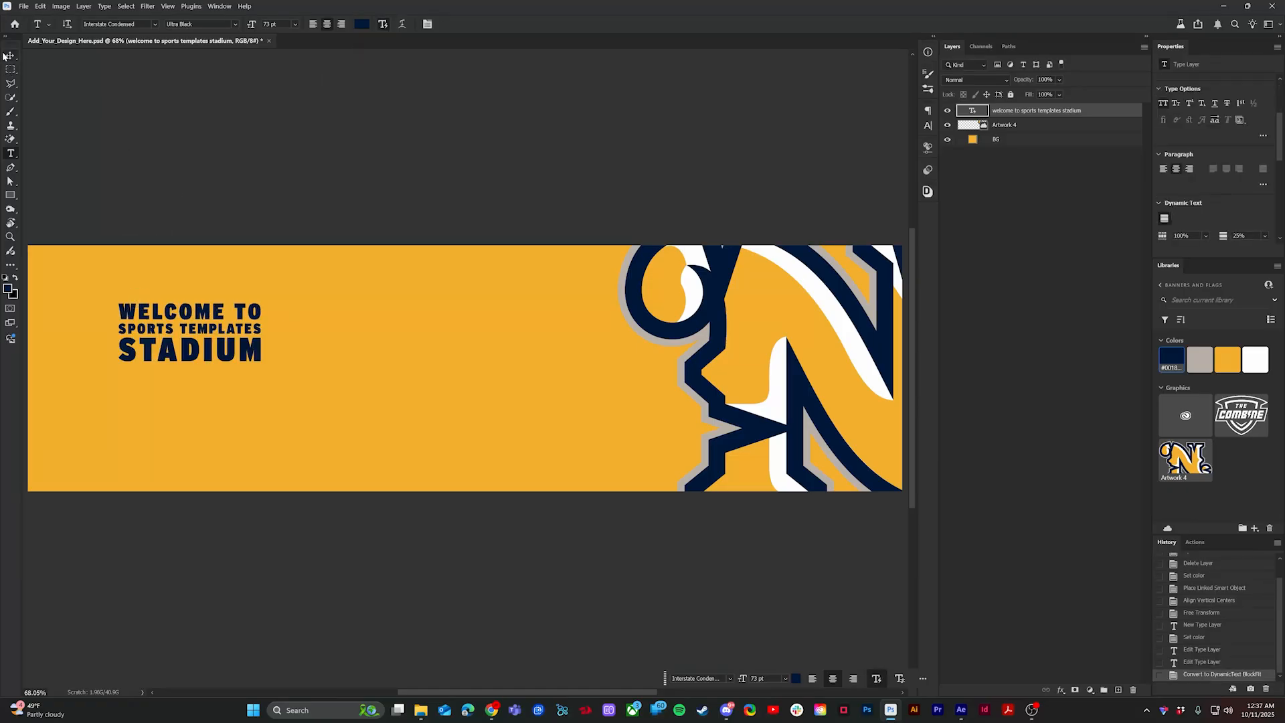
Step: Add a separate "WELCOME TO" text layer to the right of the stacked heading and duplicate it directly below
click(315, 325)
text(WELCO)
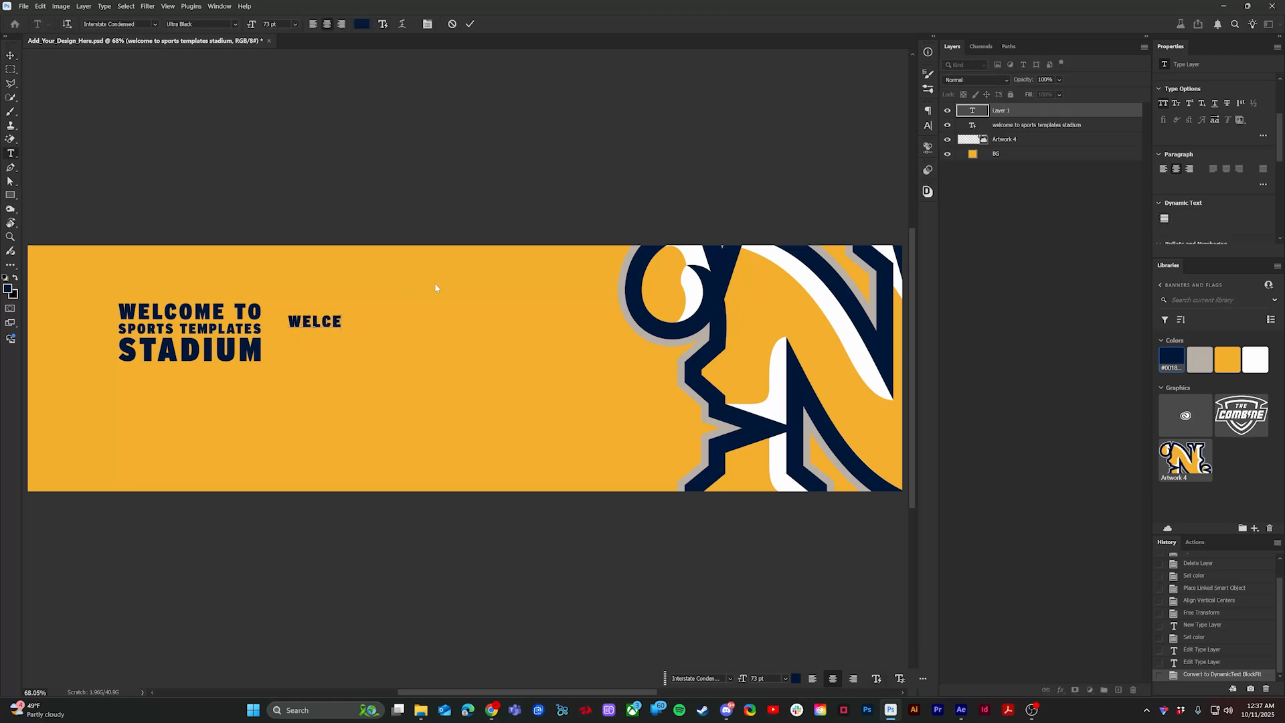
text(ME TO)
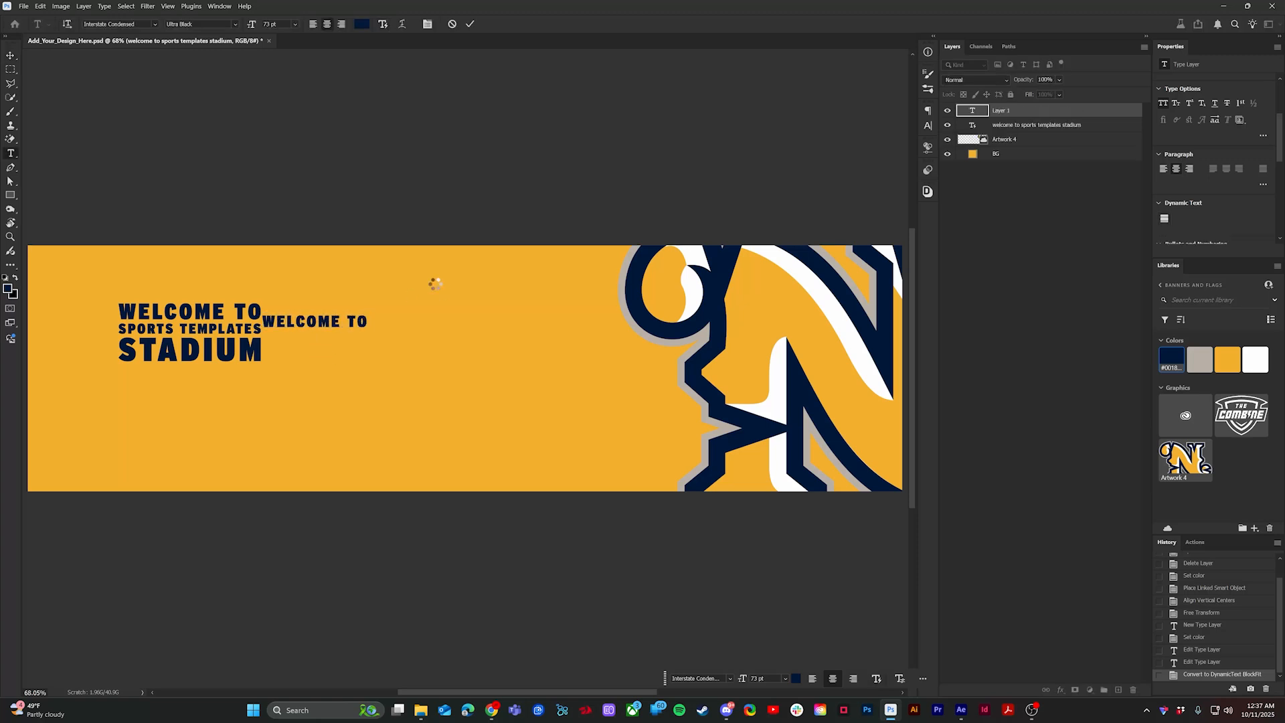
key(ctrl+Return)
key(v)
drag(360, 328, 398, 321)
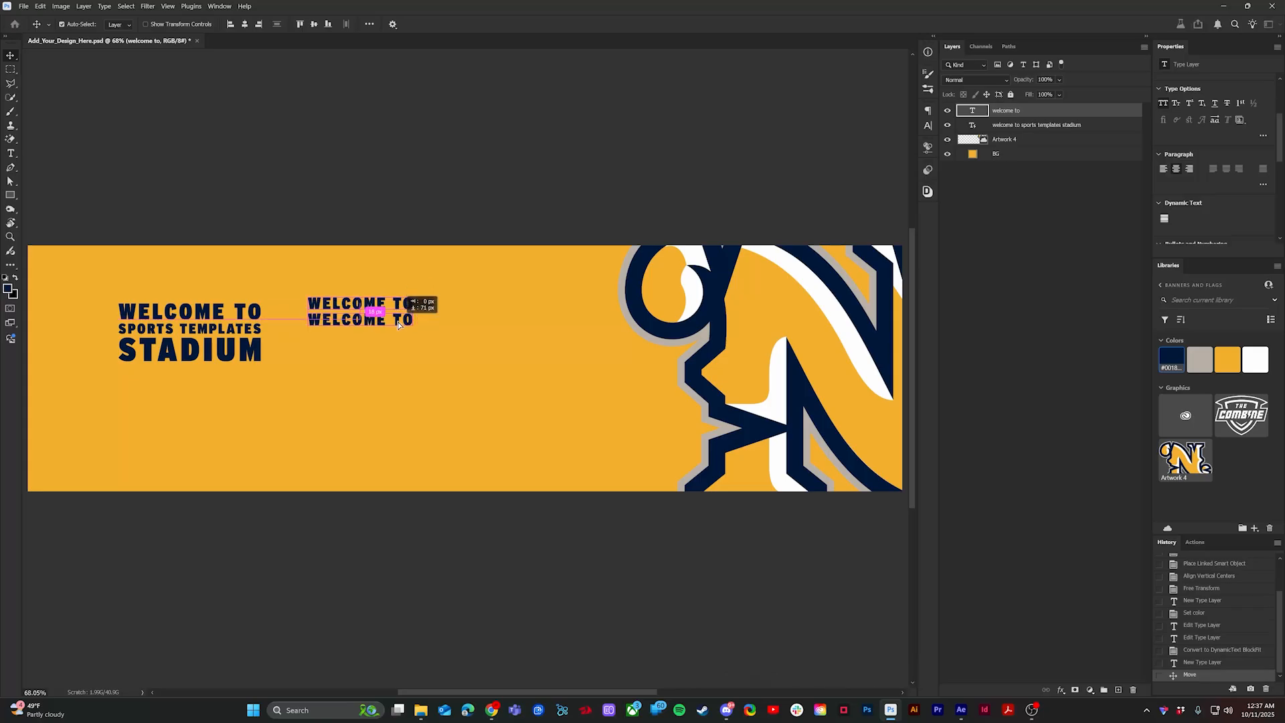
key(t)
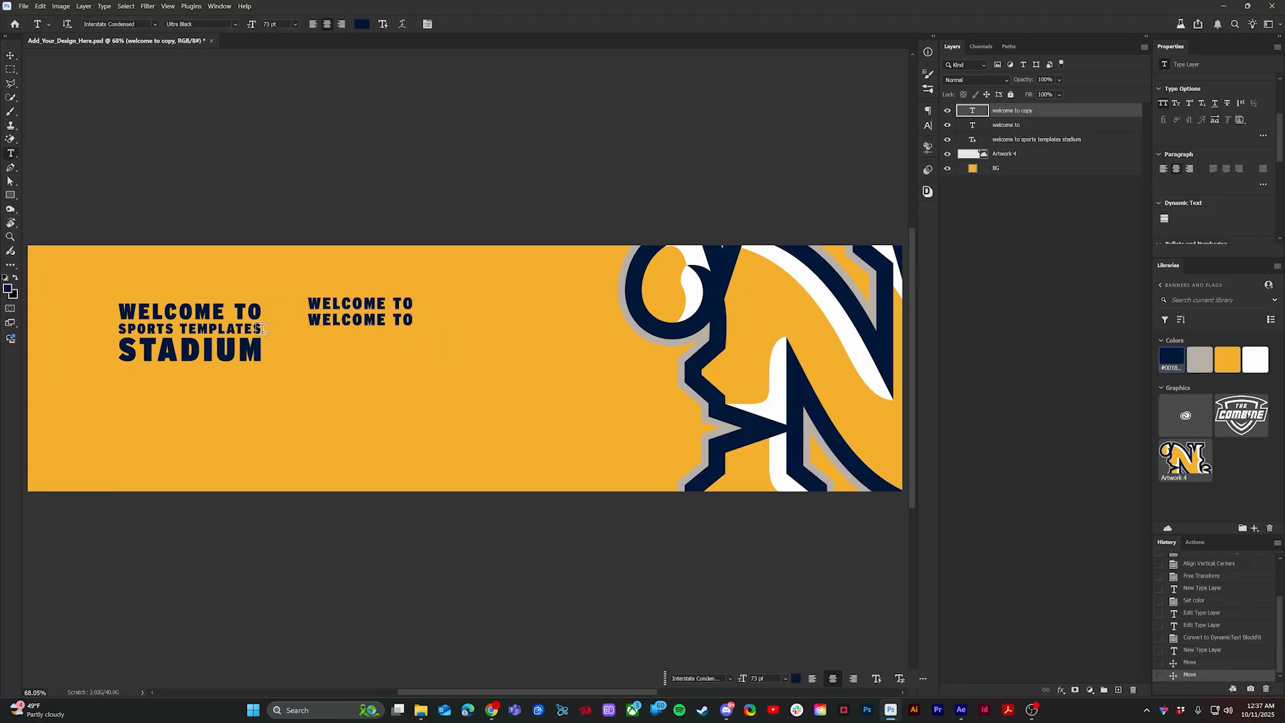
Step: Replace the duplicated "WELCOME TO" text with "SPORTS TEMPLATES" copied from the stacked heading
drag(262, 329, 118, 328)
key(ctrl+c)
click(311, 318)
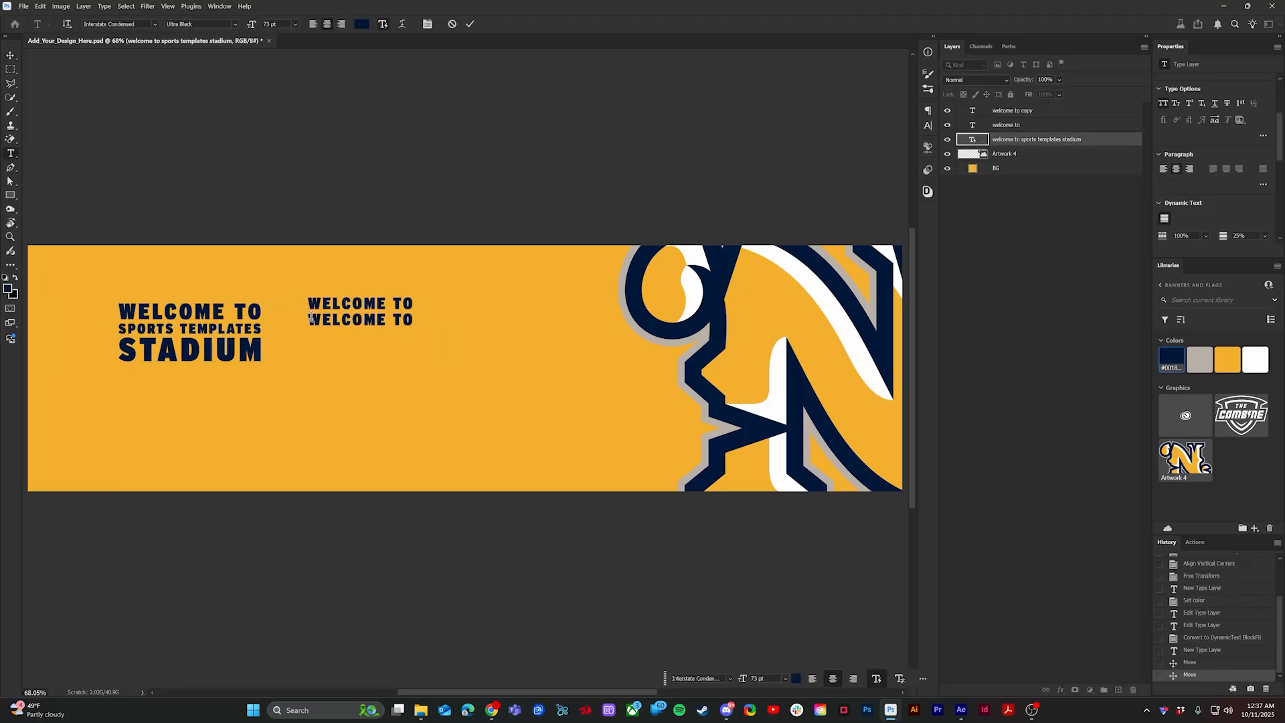
key(ctrl+a)
key(ctrl+v)
key(ctrl+Return)
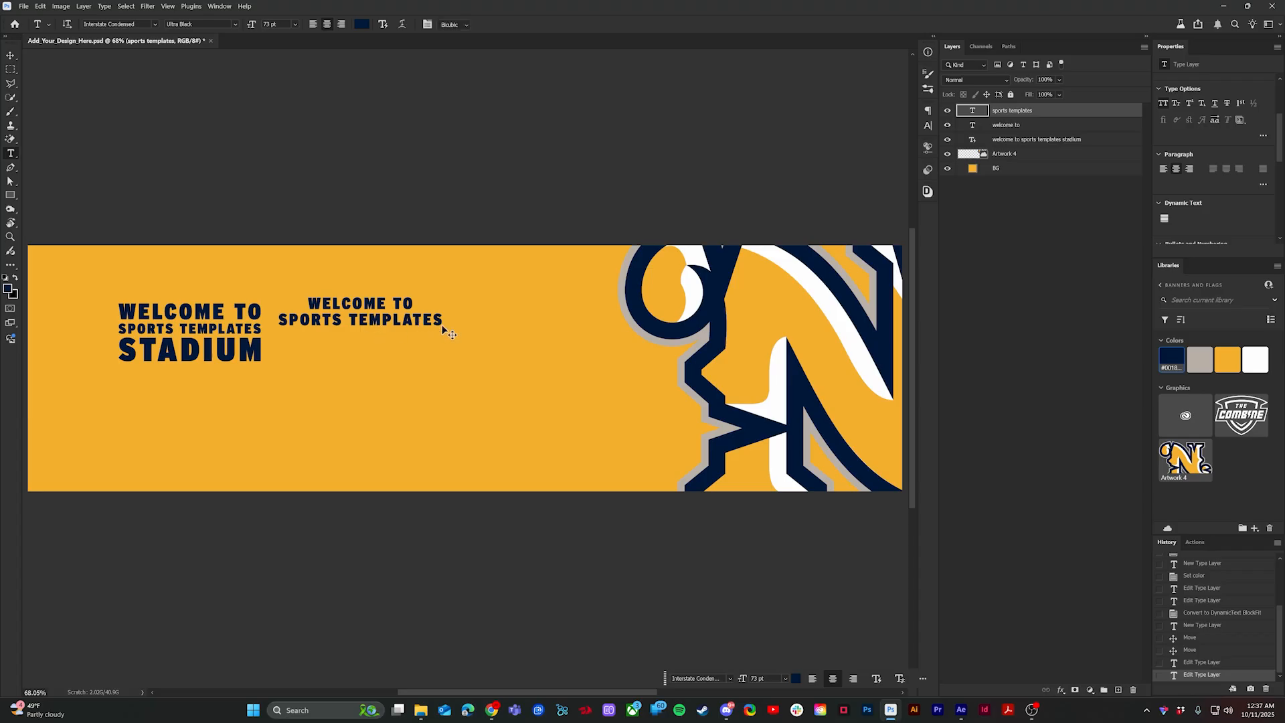
Step: Scale the separate "SPORTS TEMPLATES" line down to match the width of the "WELCOME TO" line and move it up beneath it
key(ctrl+t)
mouse_move(445, 328)
mouse_down()
mouse_move(415, 321)
mouse_move(513, 338)
mouse_move(415, 320)
mouse_move(431, 307)
mouse_up()
key(Return)
scroll(356, 322, up, 5)
key(v)
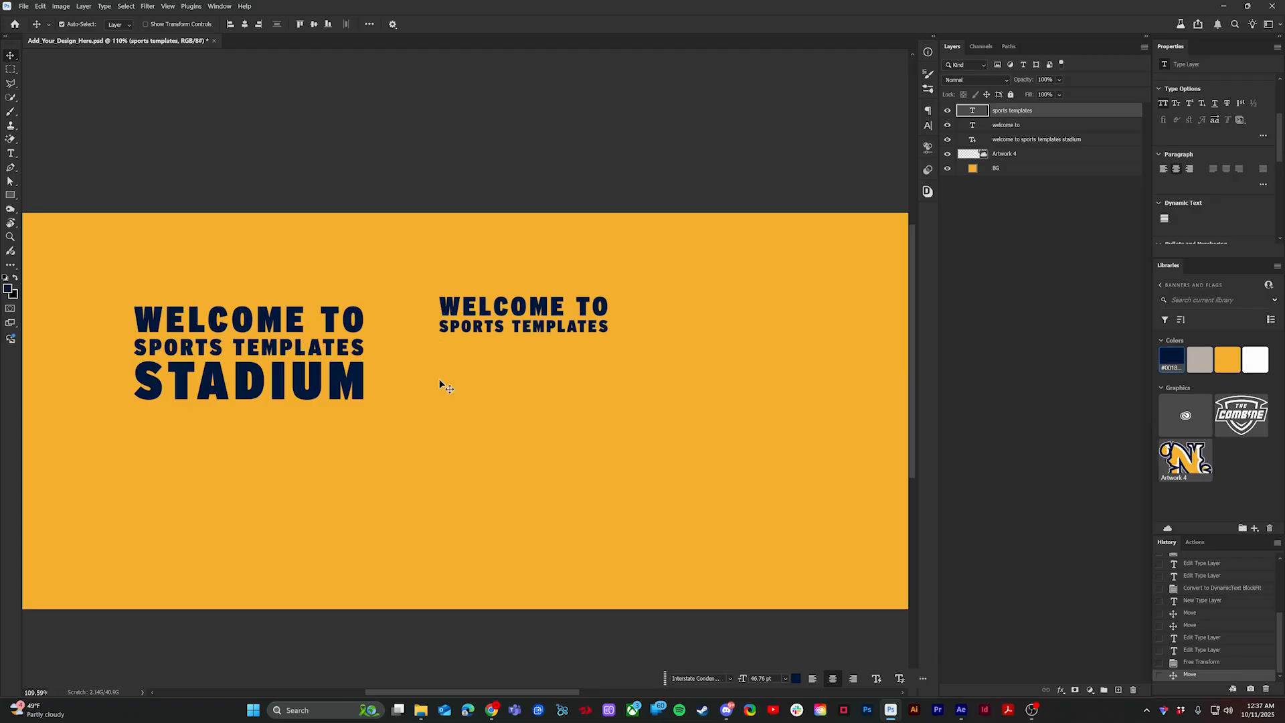
Step: Delete the separate "SPORTS TEMPLATES" and "WELCOME TO" text layers, keeping only the stacked dynamic heading
key(Delete)
key(Delete)
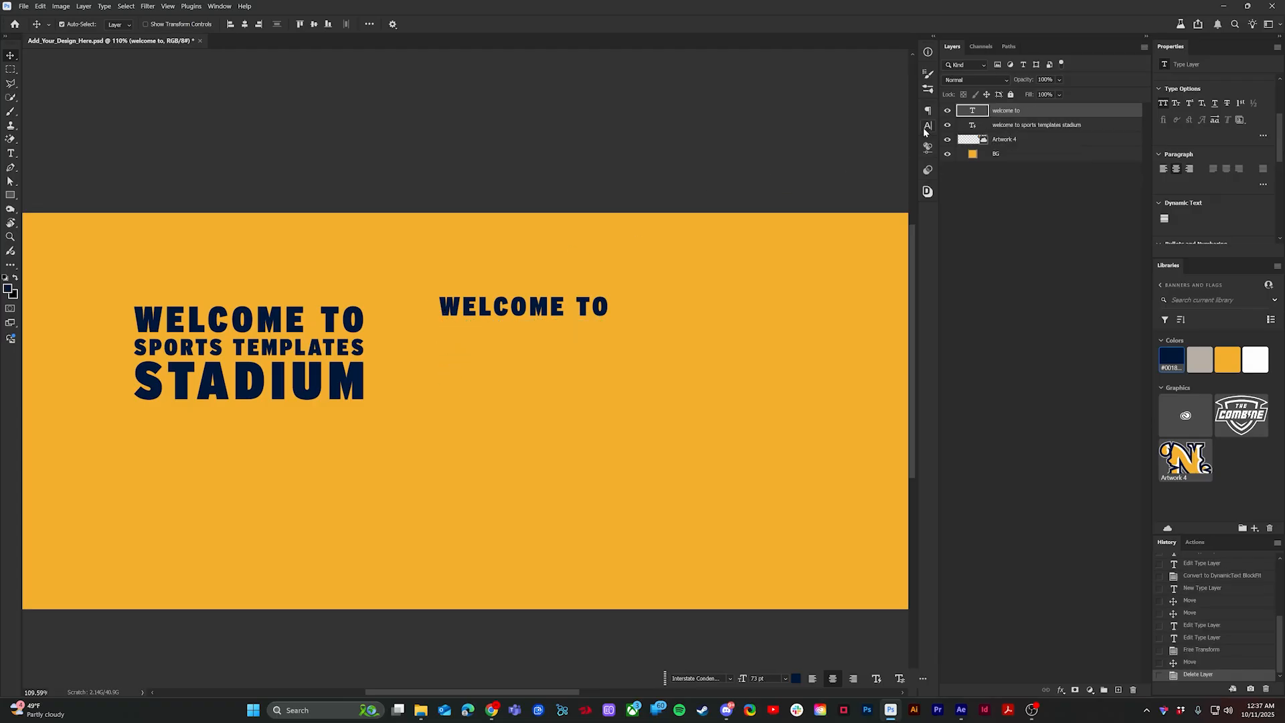
scroll(308, 384, down, 4)
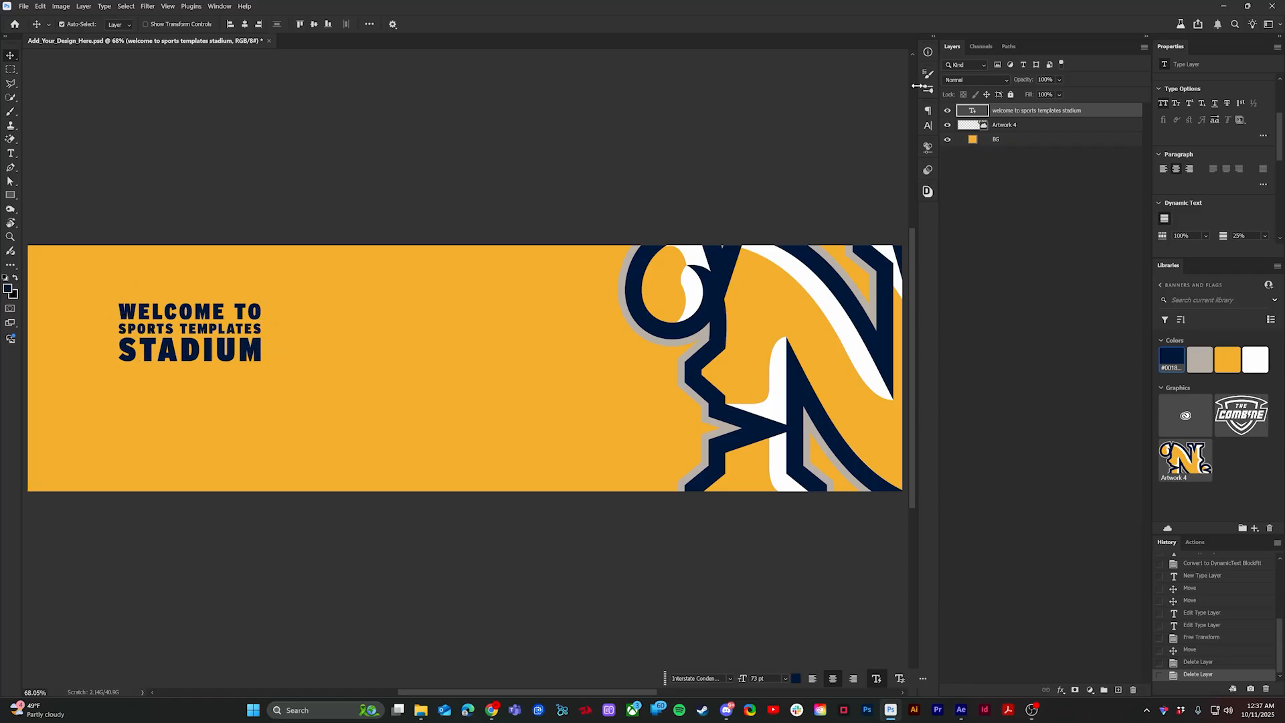
Step: Adjust both side edges of the stacked heading's dynamic text box so the block sits slightly further right
double_click(173, 330)
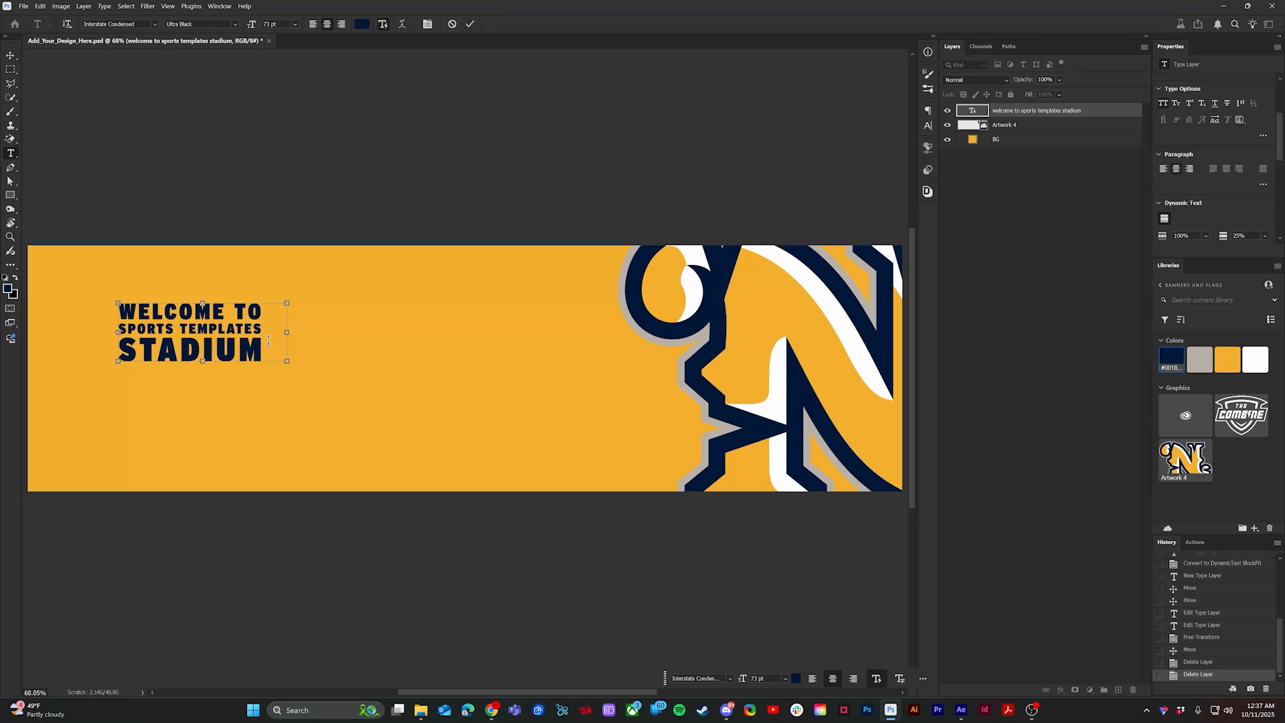
drag(115, 330, 141, 331)
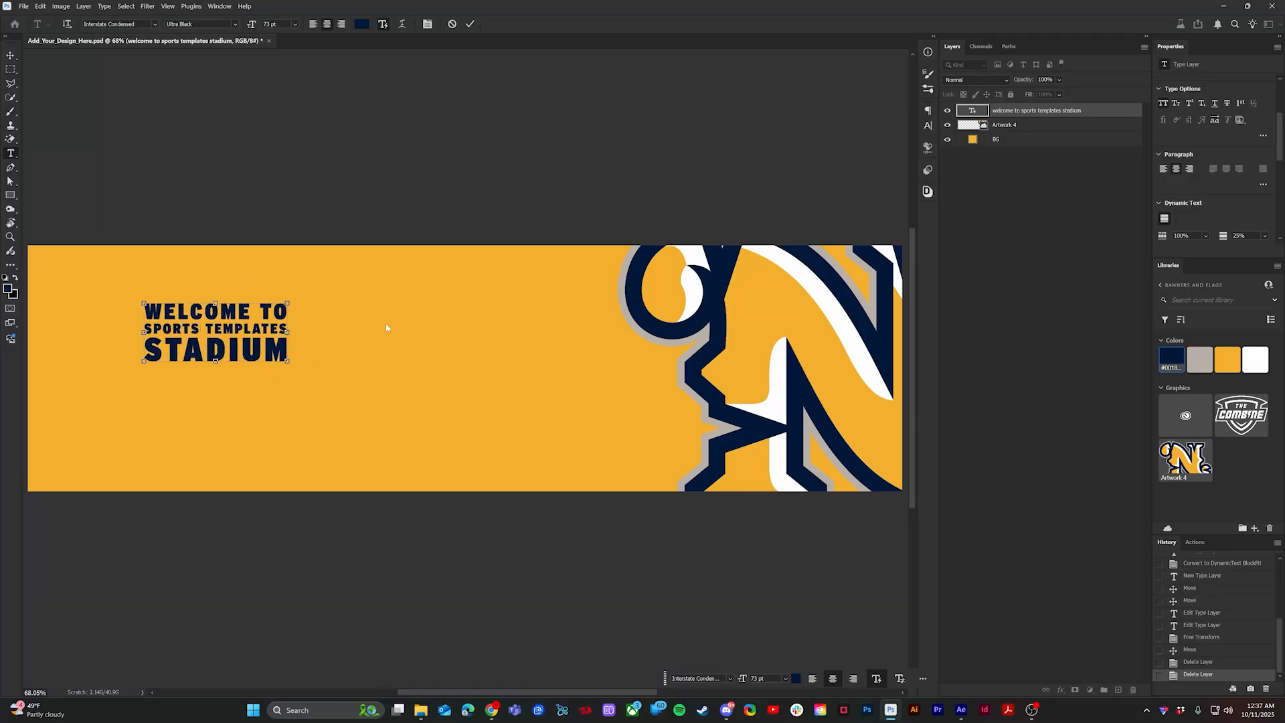
click(470, 24)
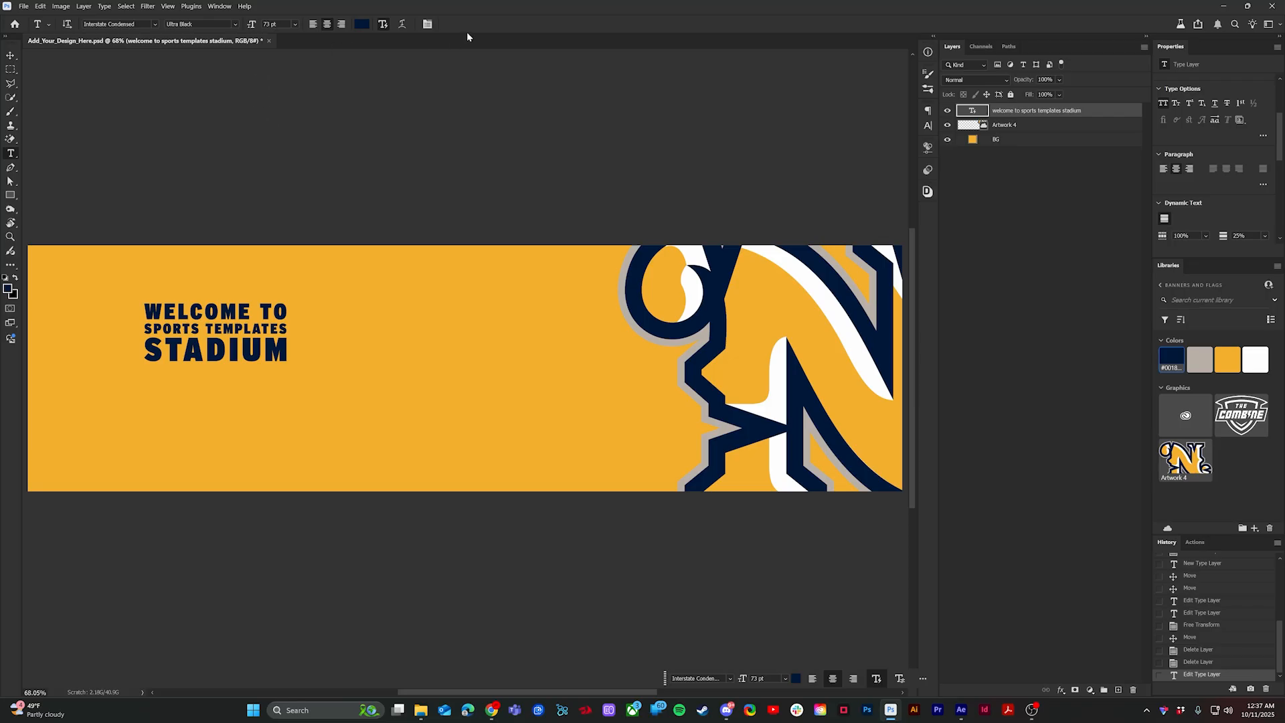
Step: Center the heading vertically on the banner, enlarge it to about 289%, and nudge it slightly left
key(v)
click(318, 24)
key(ctrl+t)
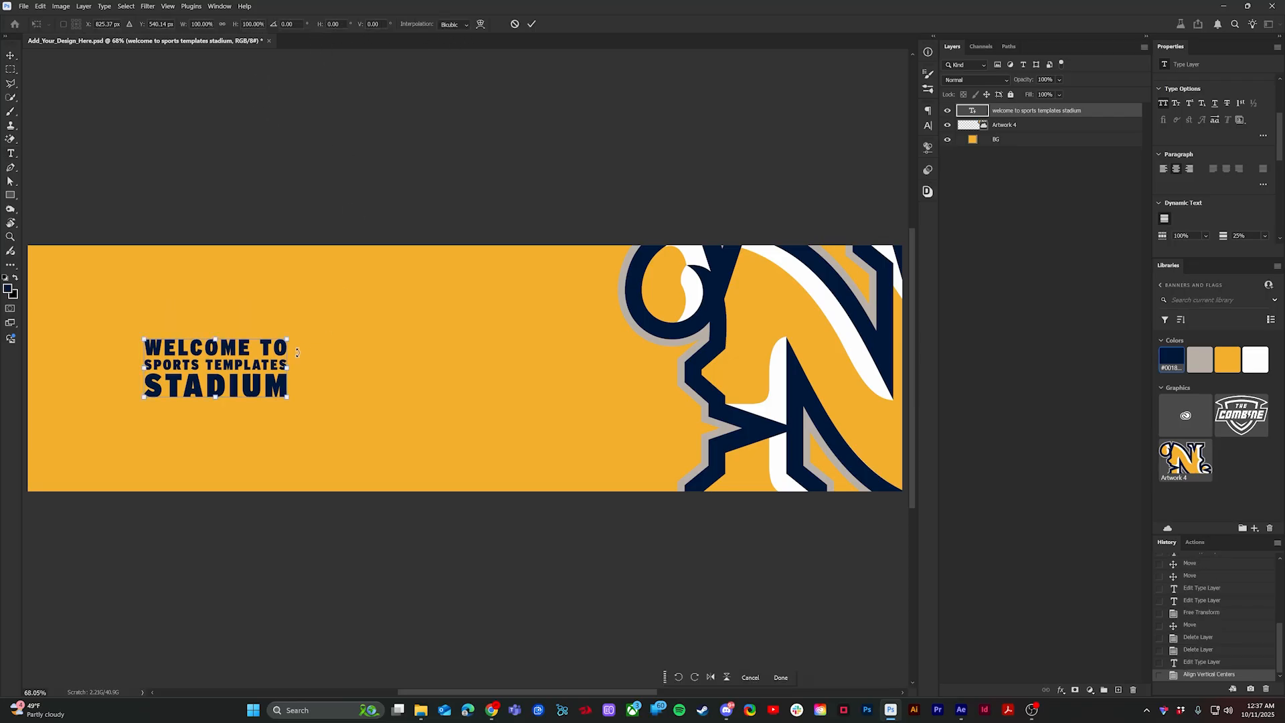
drag(288, 368, 560, 362)
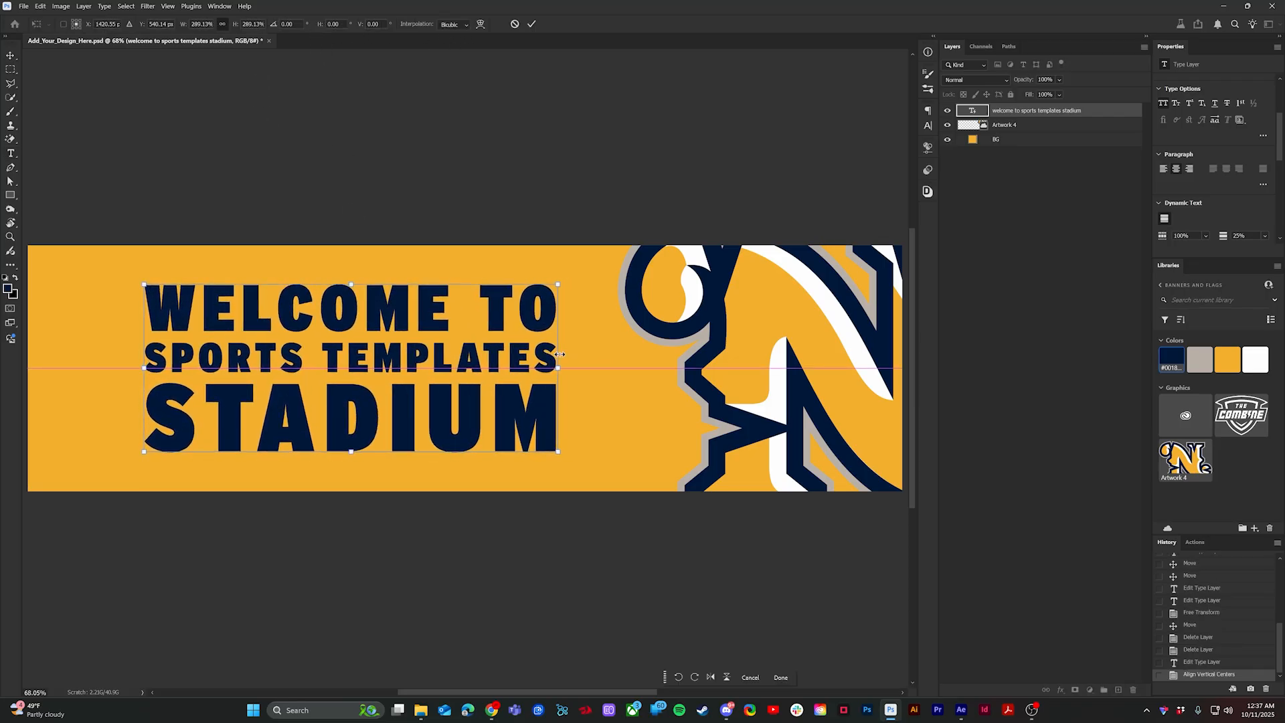
drag(464, 363, 438, 364)
key(Return)
scroll(438, 363, down, 3)
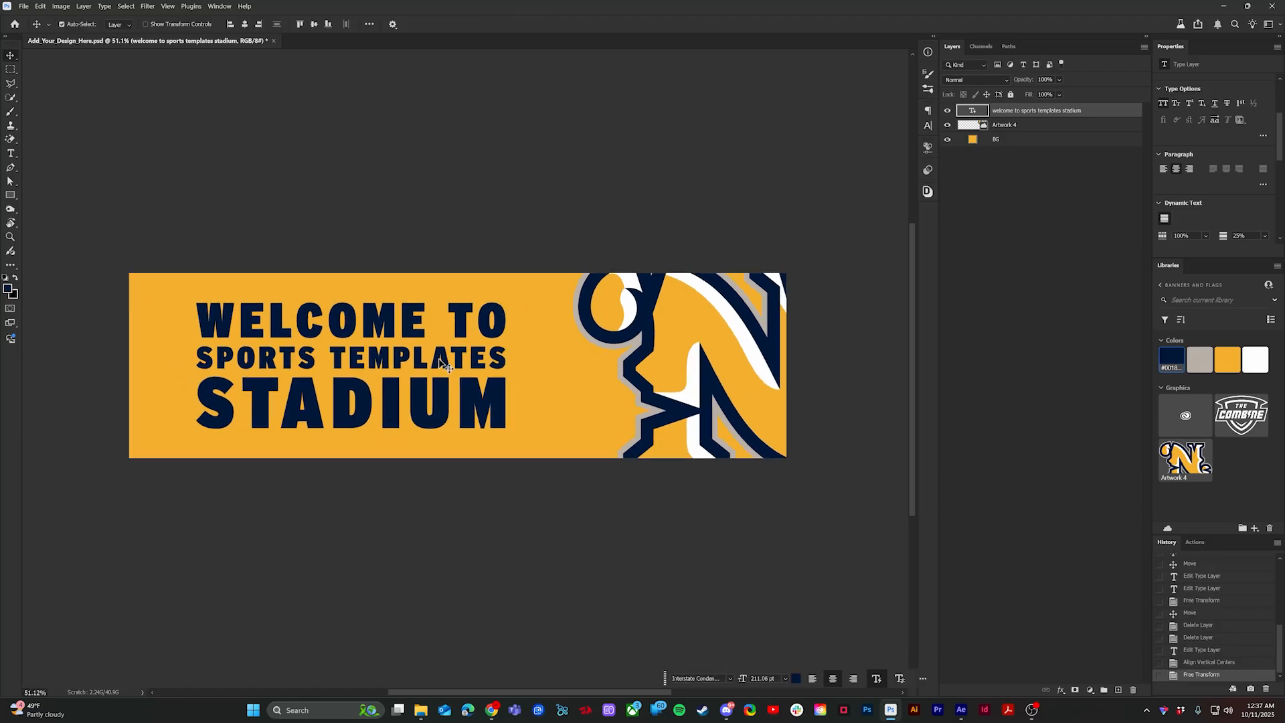
Step: Scale the heading to about 142% so it spans from the banner's left edge to the logo
key(ctrl+t)
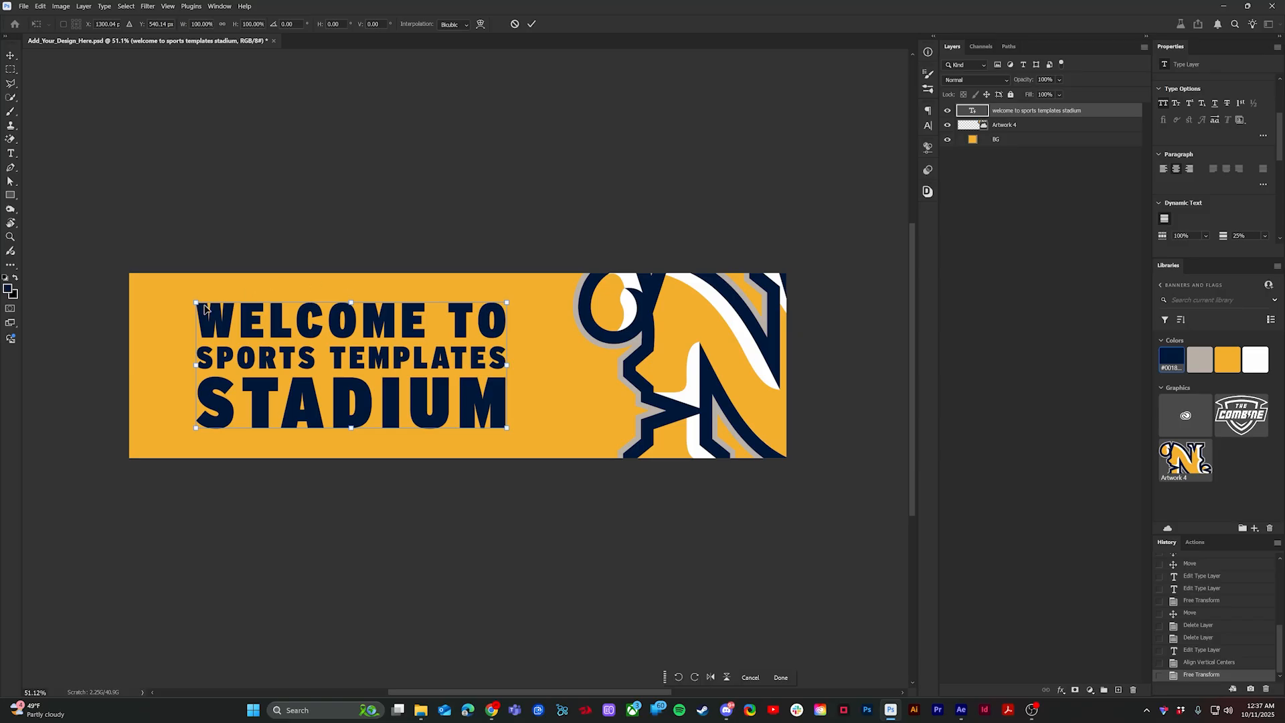
drag(196, 363, 130, 365)
drag(515, 360, 573, 309)
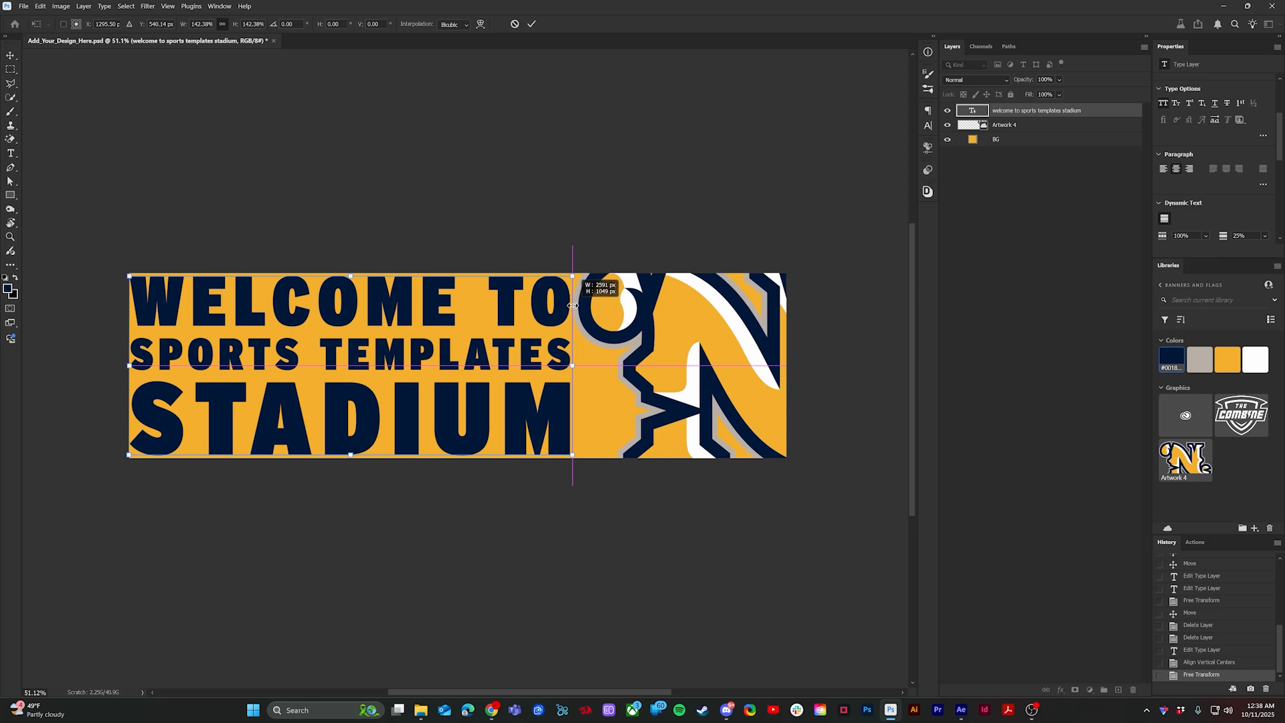
drag(573, 304, 573, 342)
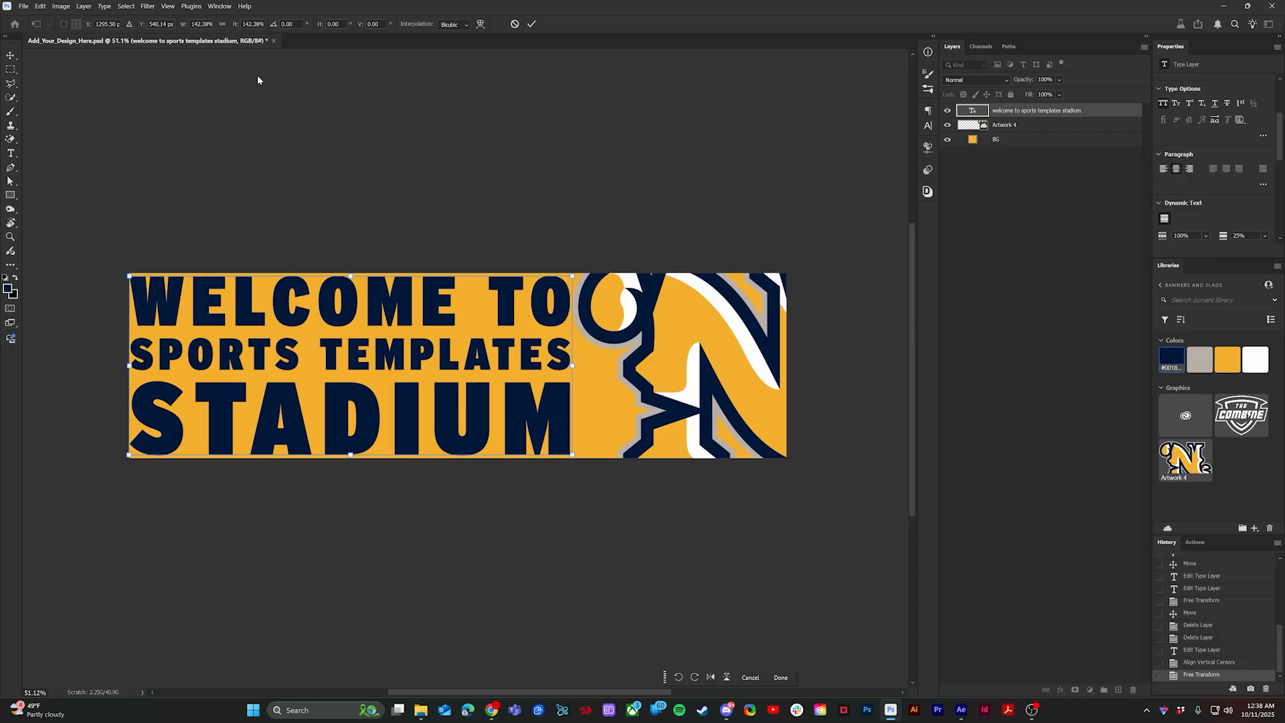
Step: Check whether Smart Guides are enabled in the display options
click(168, 6)
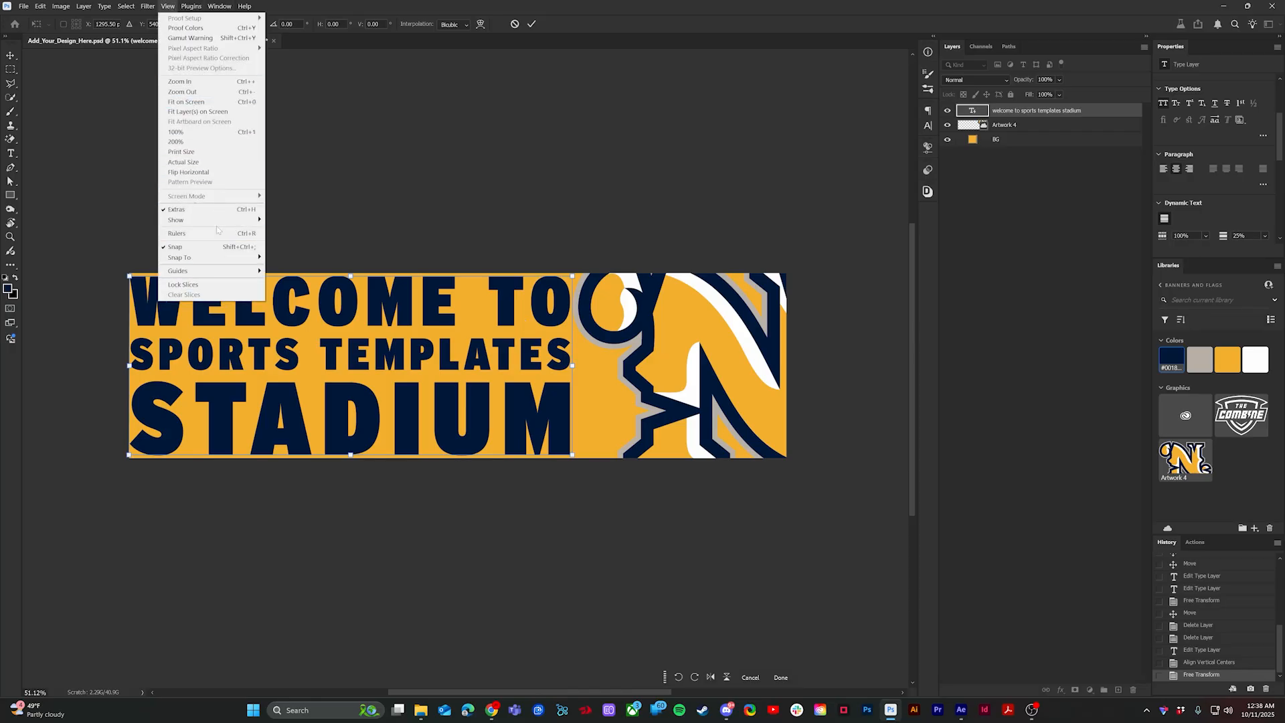
mouse_move(219, 222)
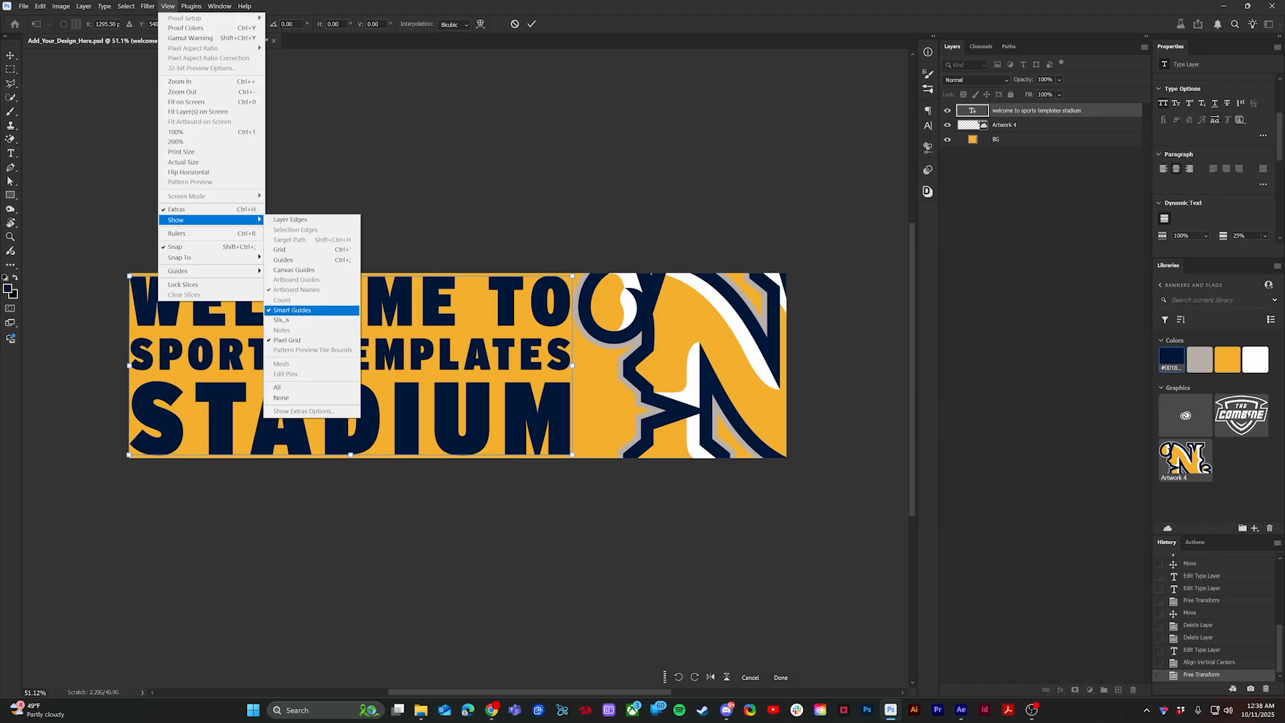
click(543, 170)
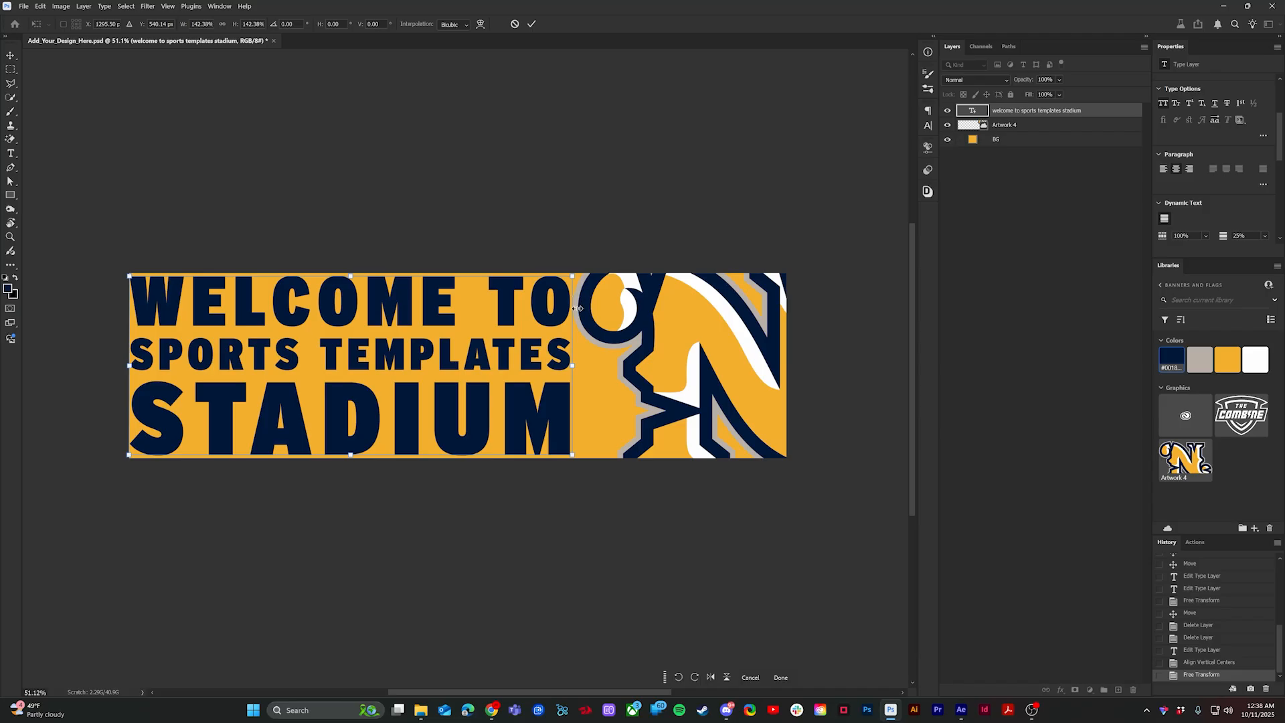
Step: Scale the heading down around its center to about 111%, leaving even side margins, and save the design file
drag(129, 365, 176, 367)
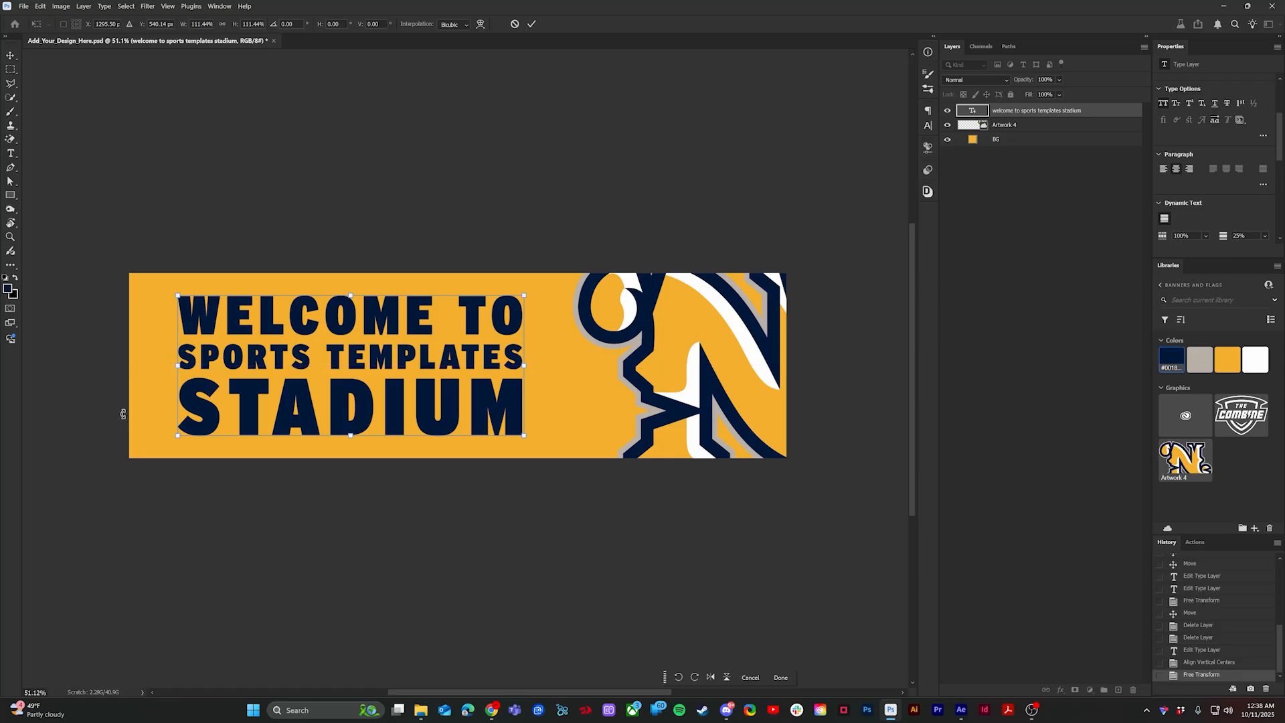
click(530, 22)
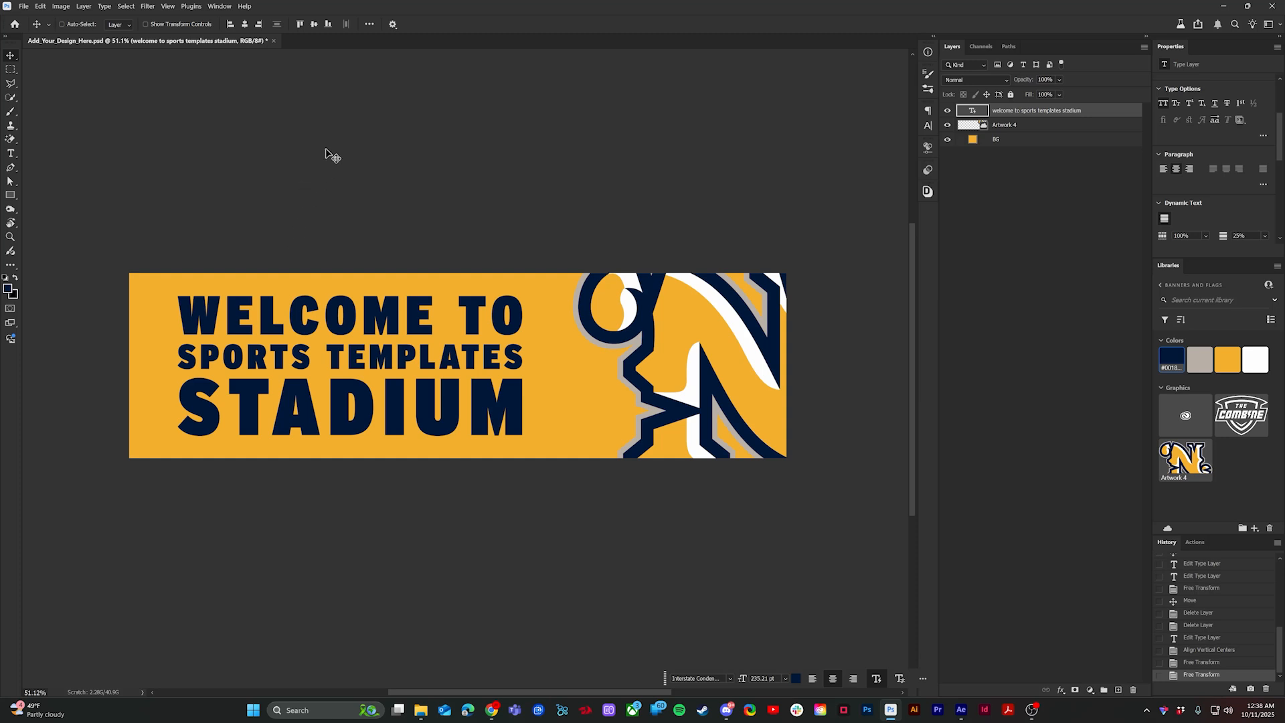
key(ctrl+s)
Step: Open the SportsTemplates_Bigboard_25.x project from the Bigboard template folder in After Effects, saving the banner project's changes
click(960, 710)
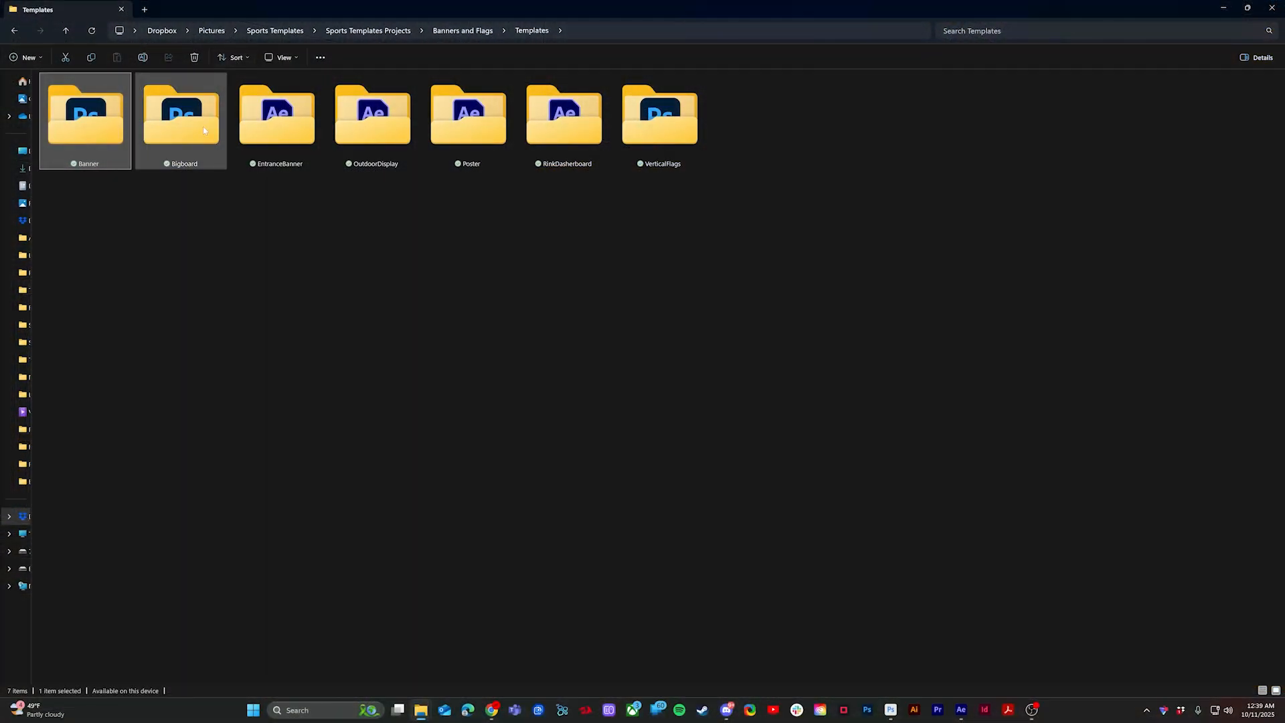
double_click(181, 121)
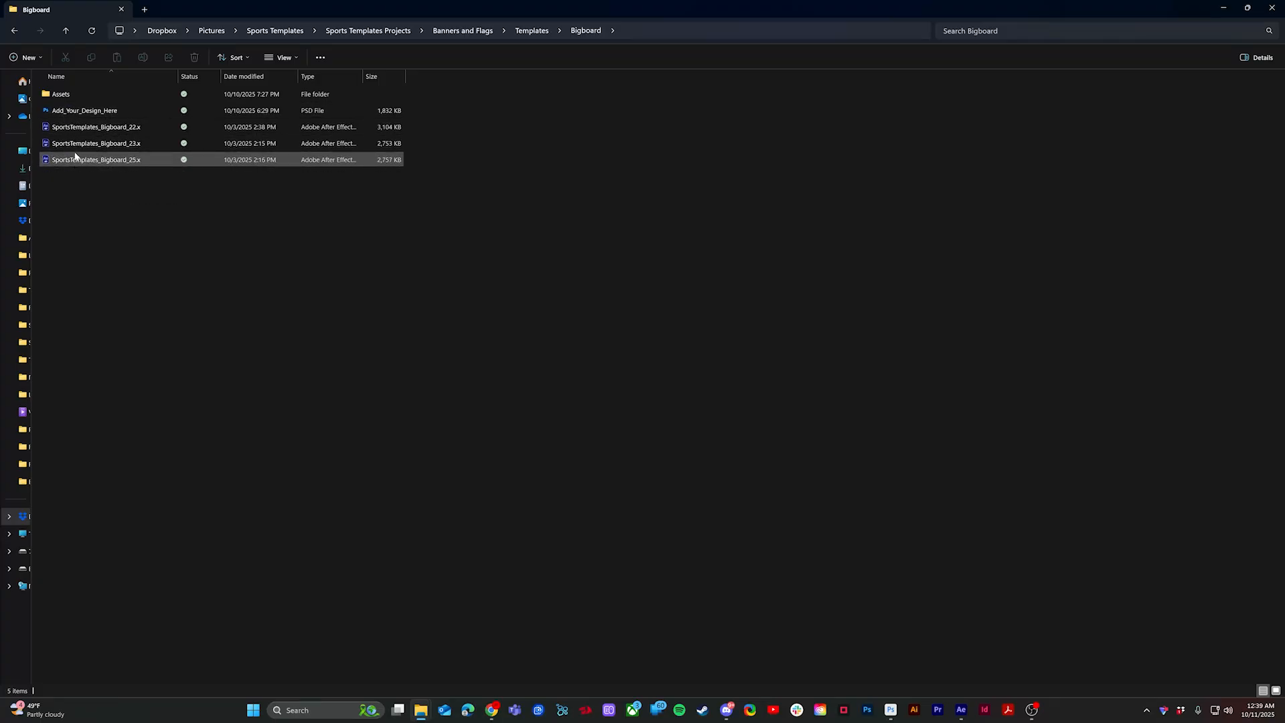
double_click(151, 162)
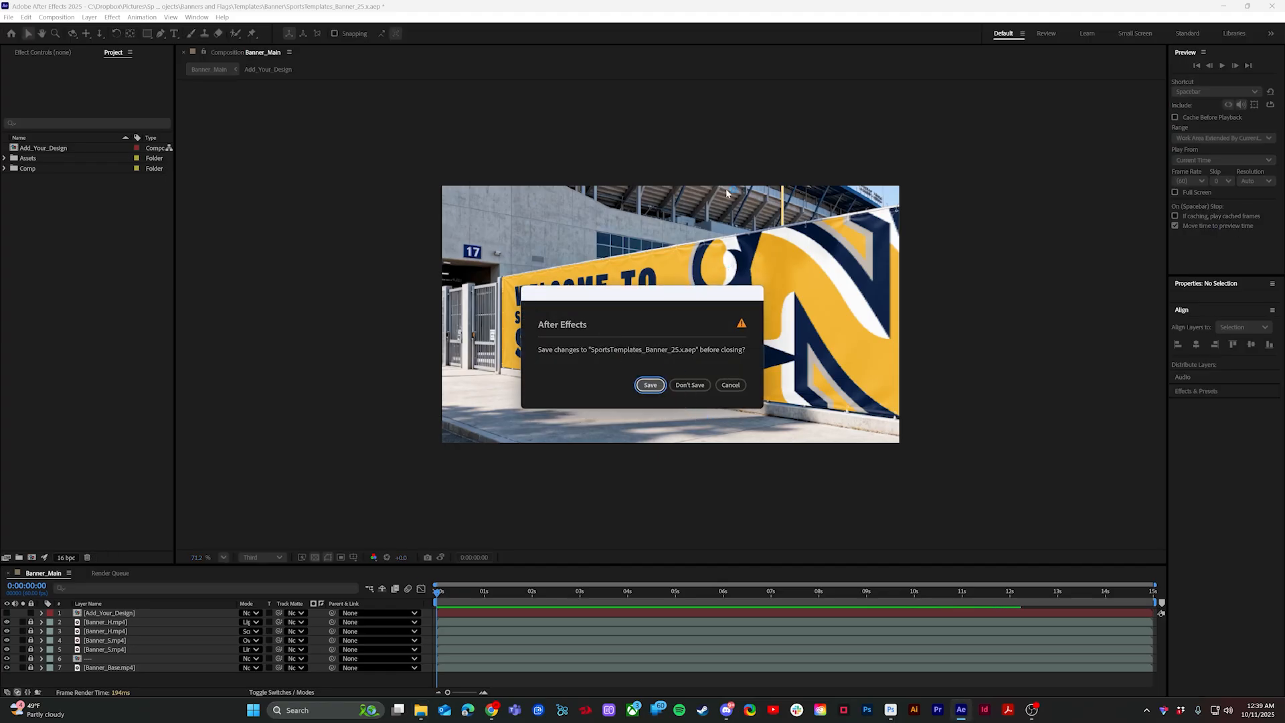
click(650, 385)
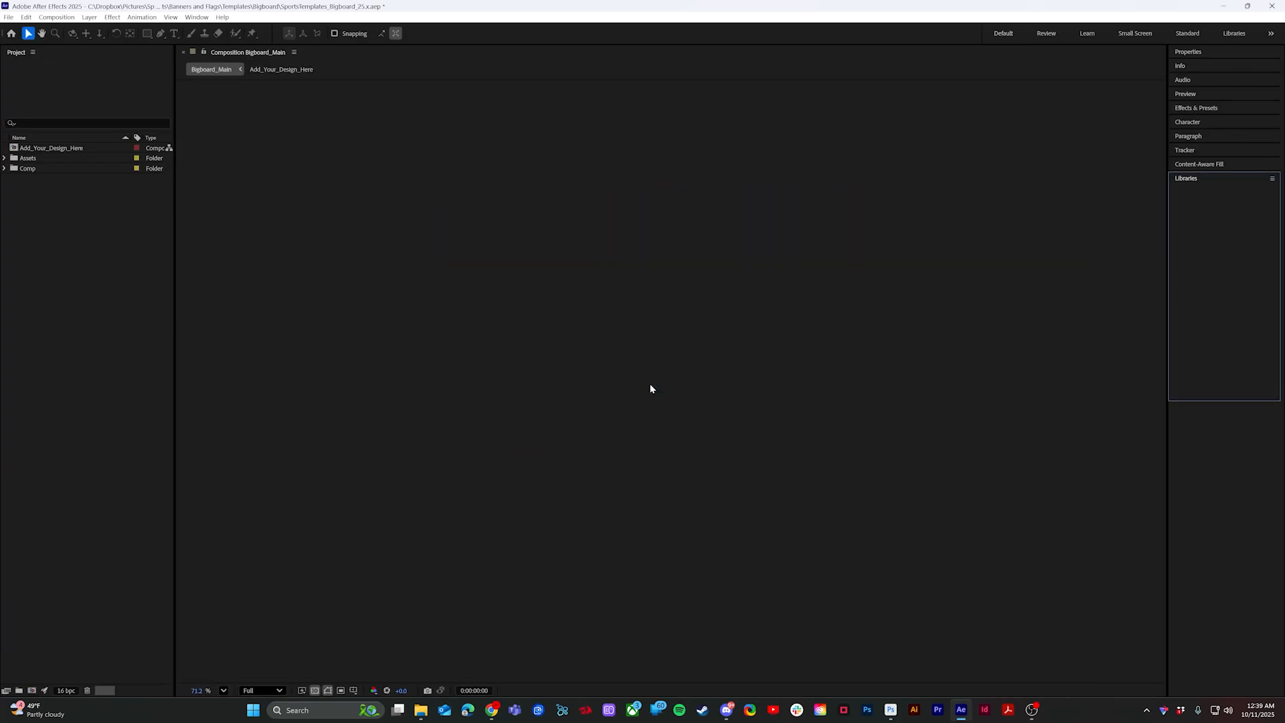
scroll(770, 458, up, 1)
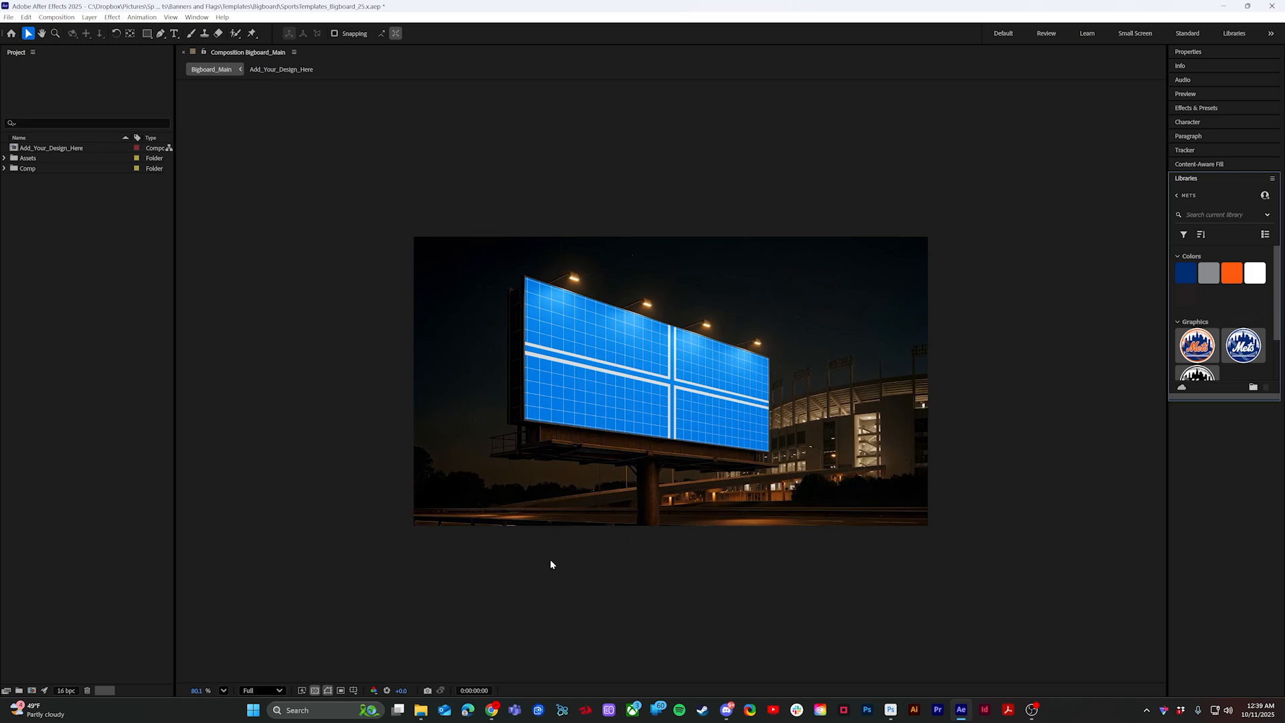
Step: Open the Add_Your_Design_Here PSD from the Bigboard folder in Photoshop
mouse_move(421, 704)
click(493, 654)
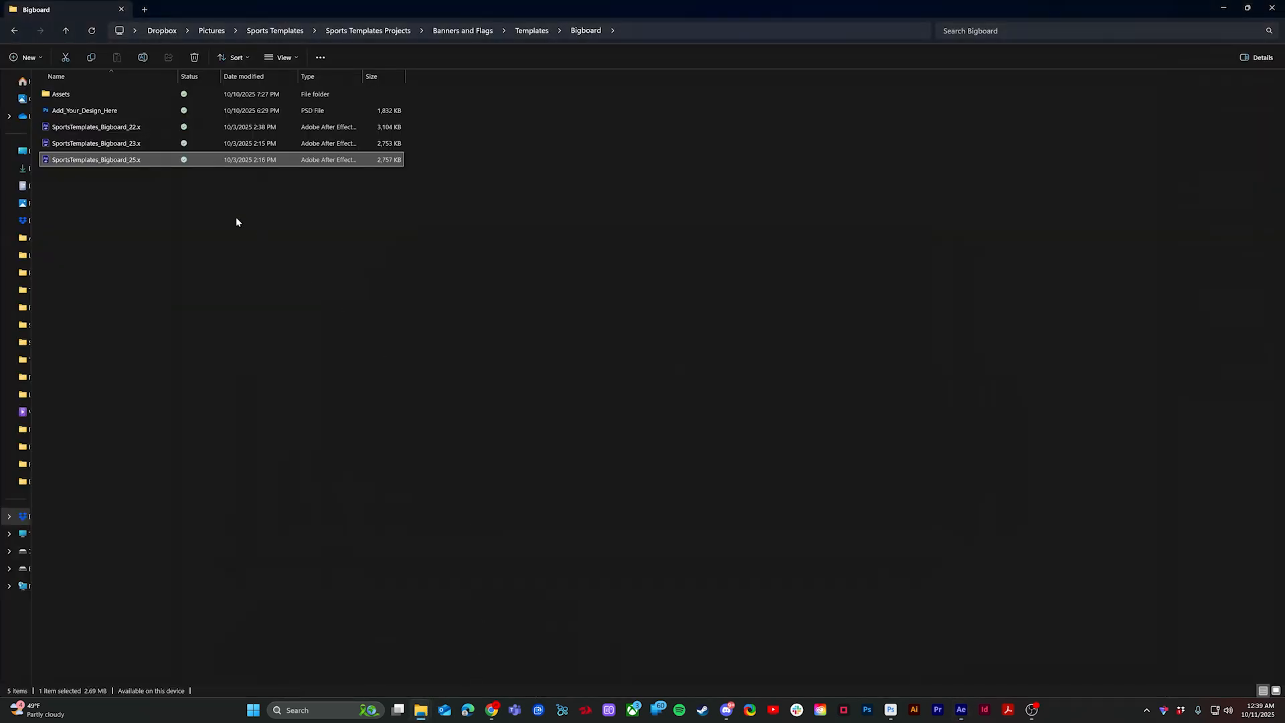
click(123, 114)
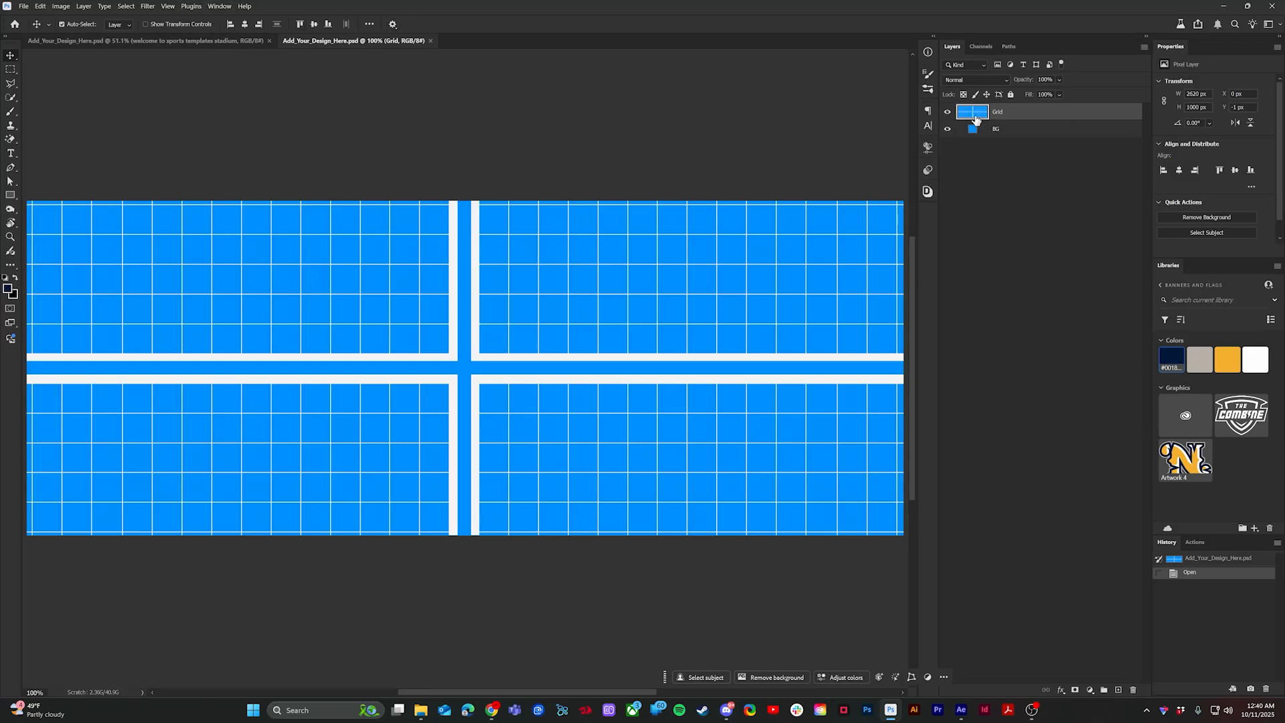
Step: Delete the Grid layer and color the BG layer with the navy library swatch
key(Delete)
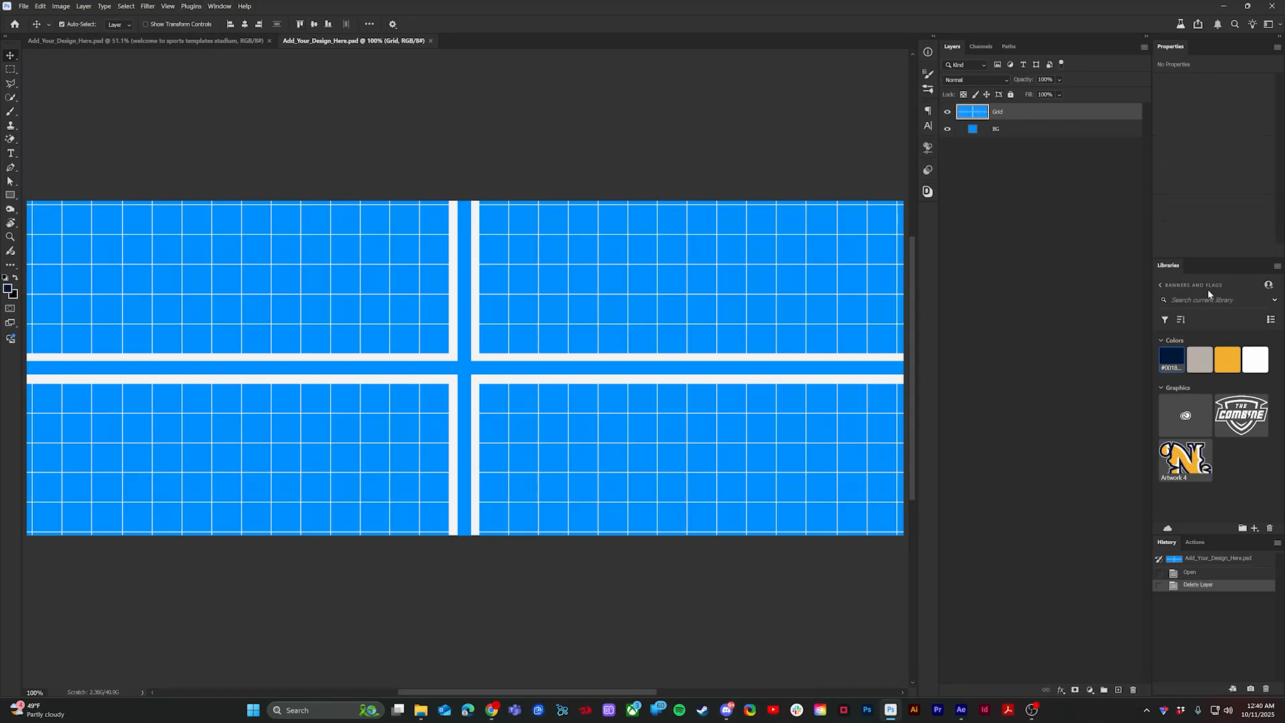
click(1172, 361)
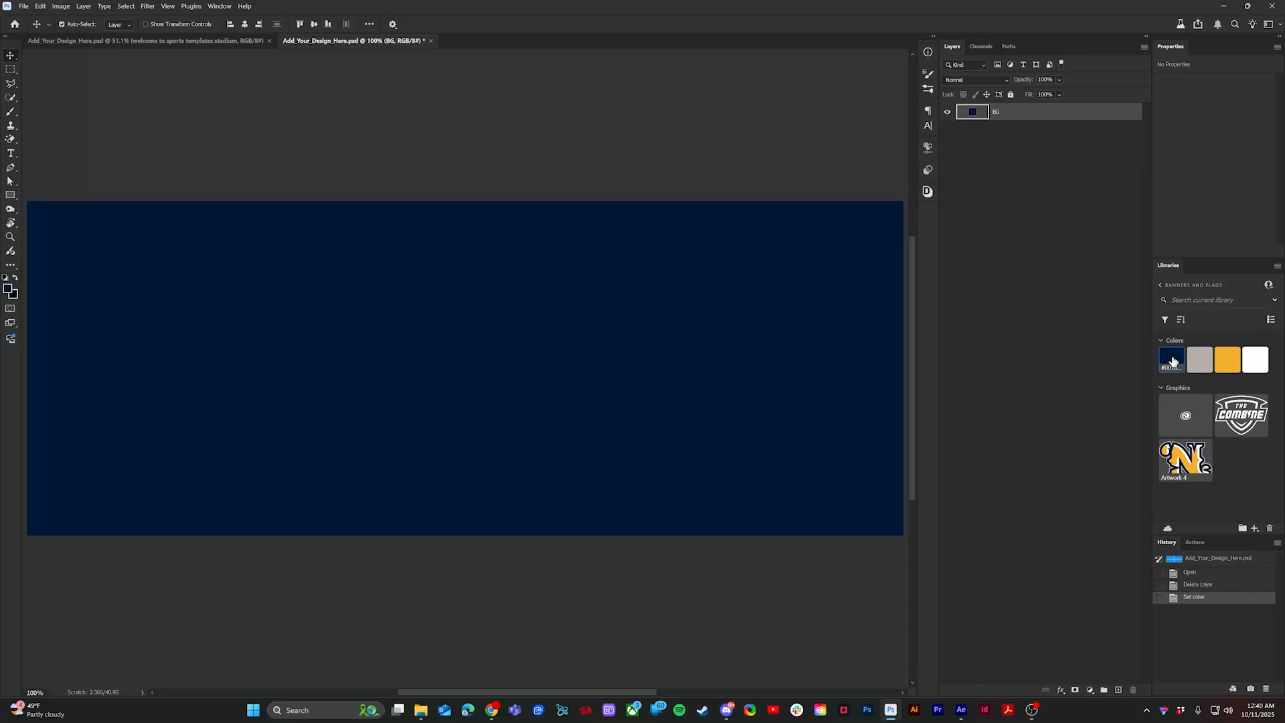
Step: Place the Artwork 4 logo from the library on the navy background and center it horizontally
drag(1180, 458, 476, 301)
key(Return)
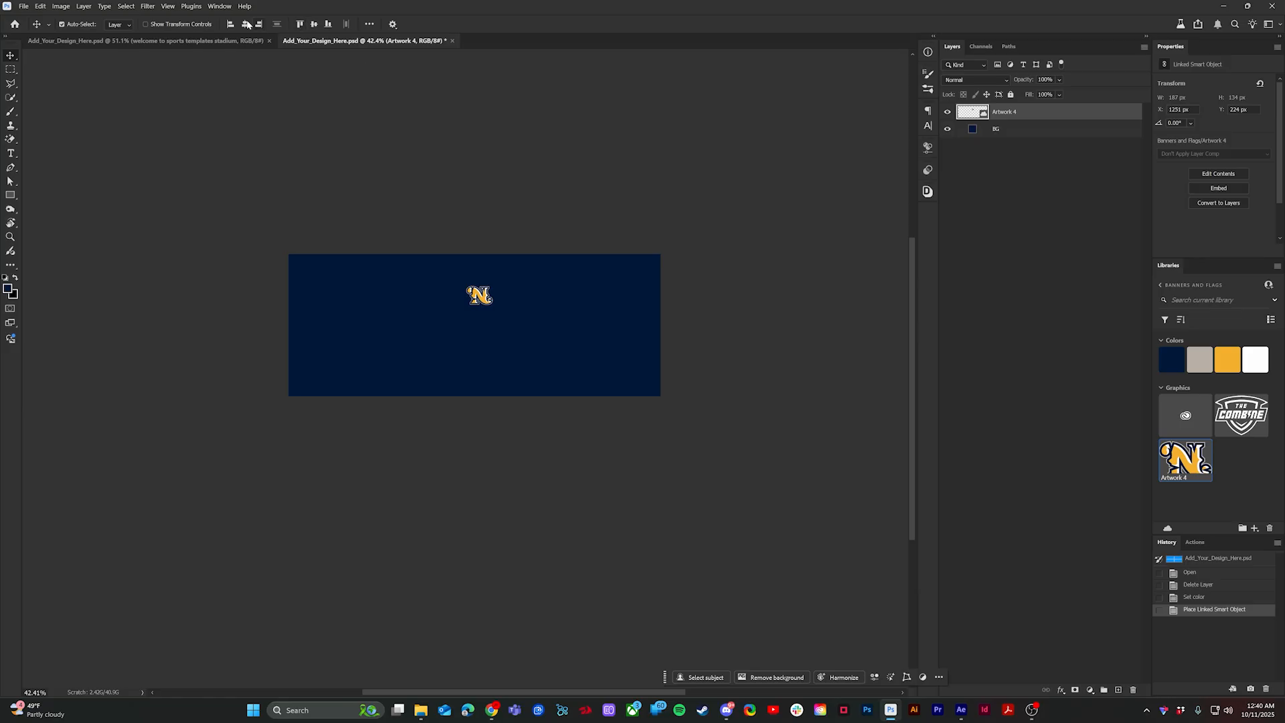
click(245, 24)
Step: Enlarge the logo to about 1593% and position it so its upper part spans the lower half of the billboard
key(ctrl+t)
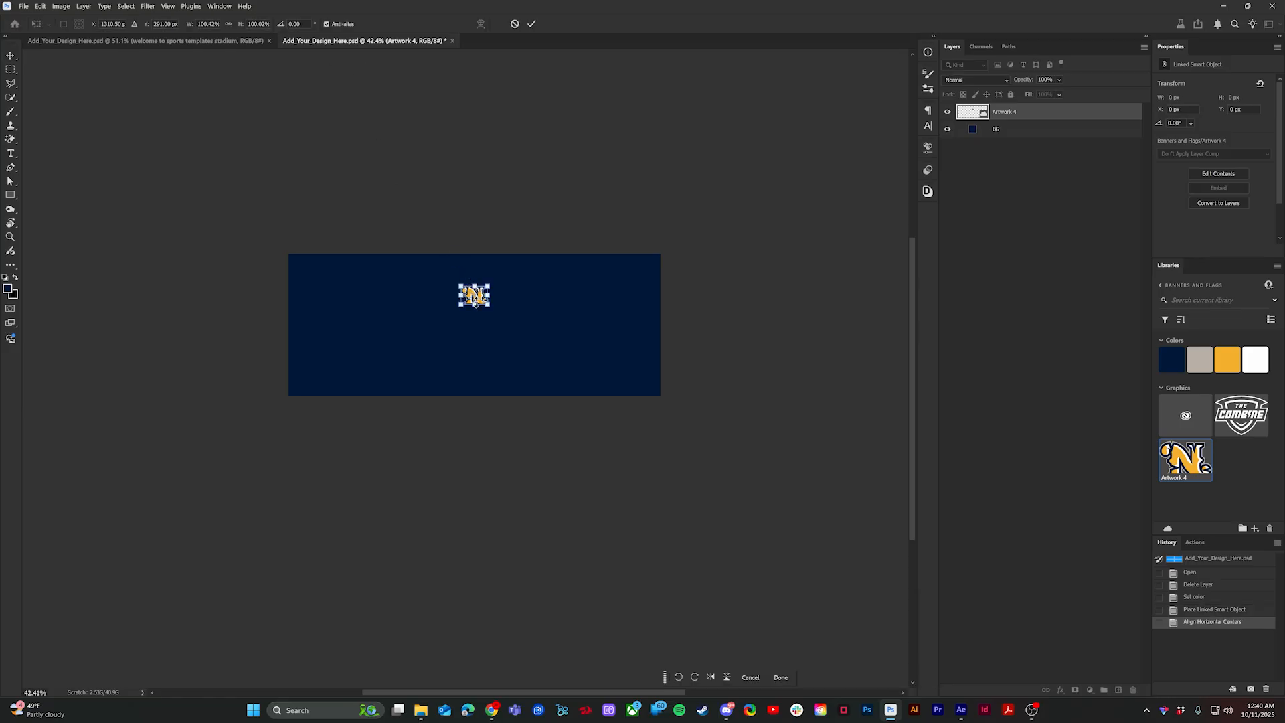
drag(475, 302, 474, 557)
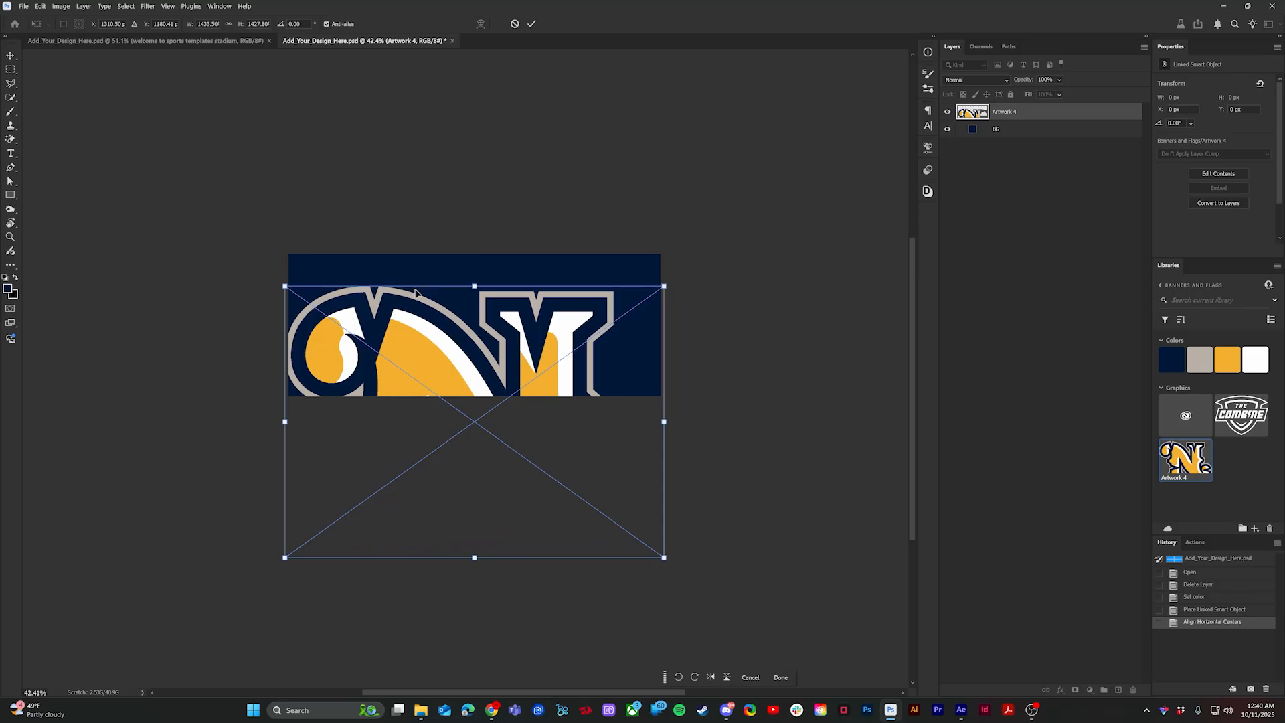
drag(415, 293, 439, 315)
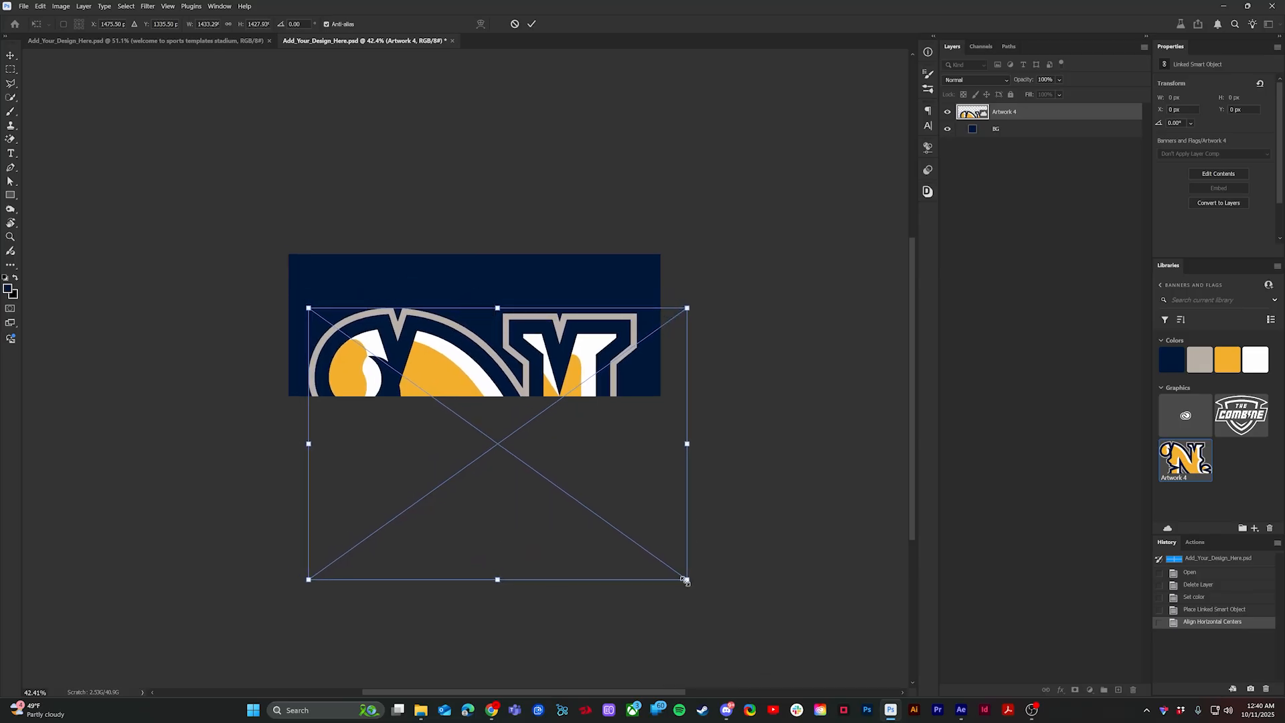
drag(686, 581, 724, 616)
drag(607, 395, 598, 384)
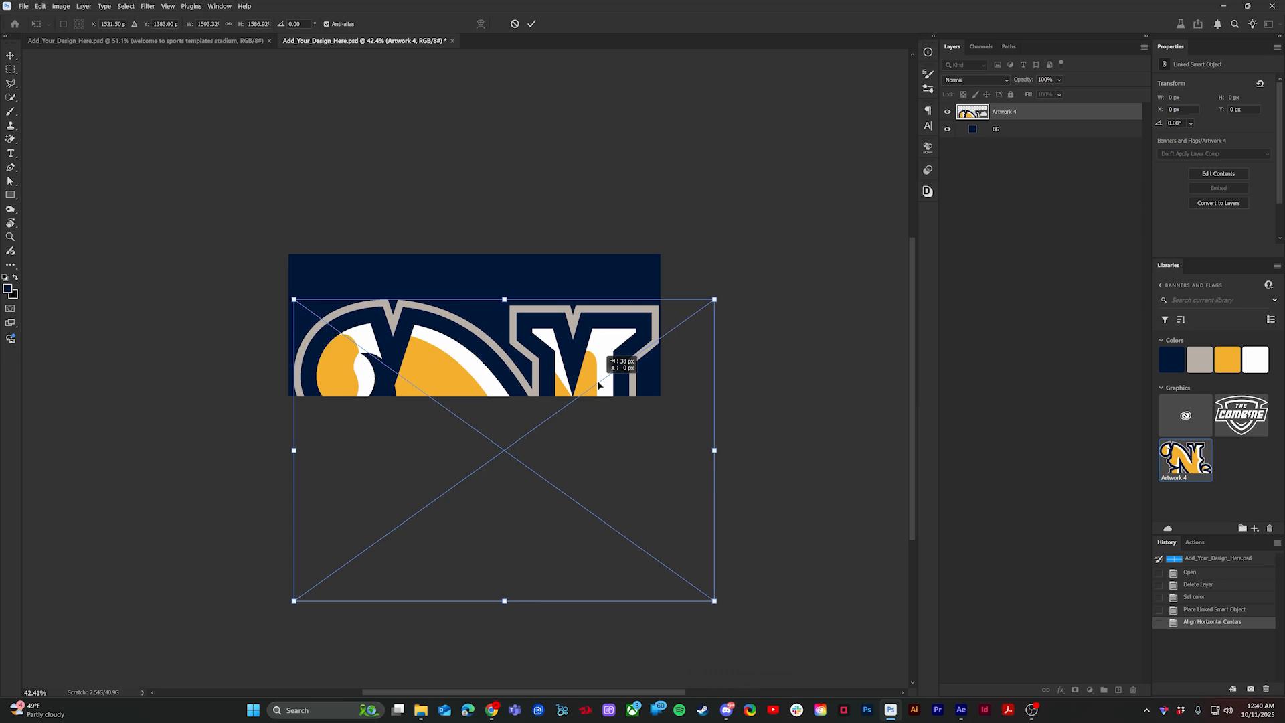
drag(555, 327, 556, 358)
key(Return)
scroll(354, 311, up, 3)
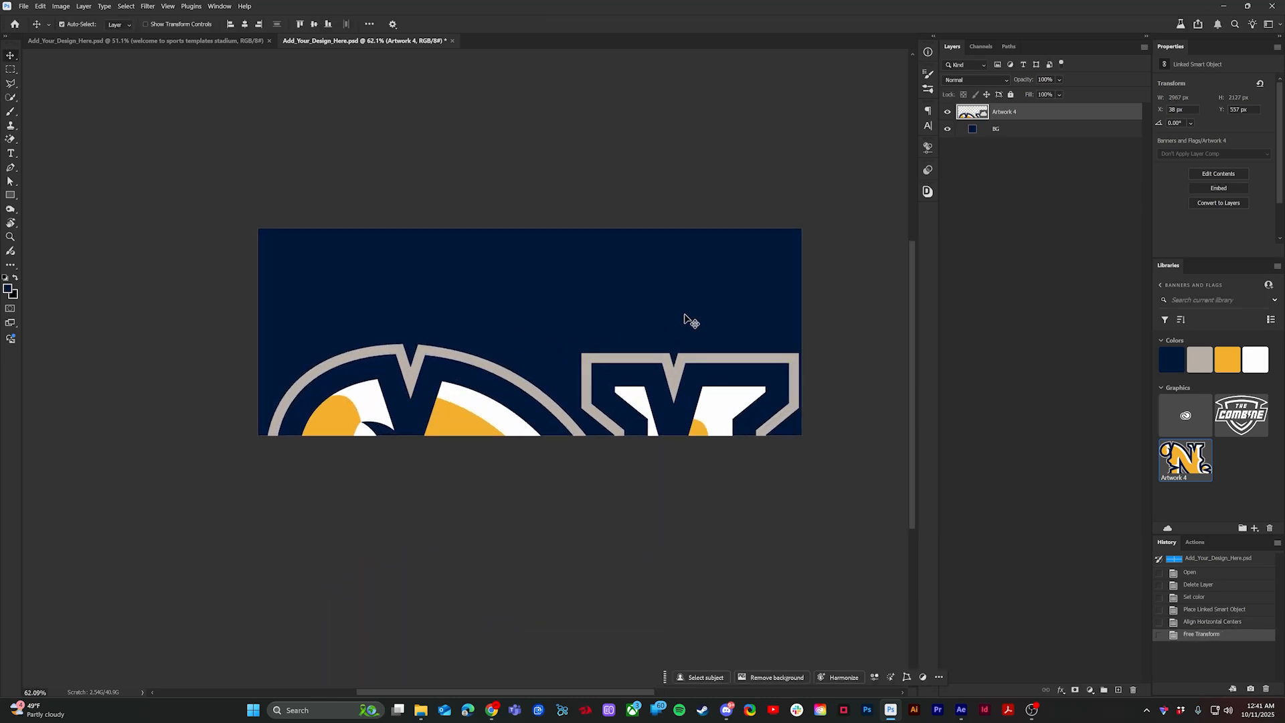
scroll(688, 320, up, 1)
scroll(244, 270, up, 1)
scroll(609, 334, up, 2)
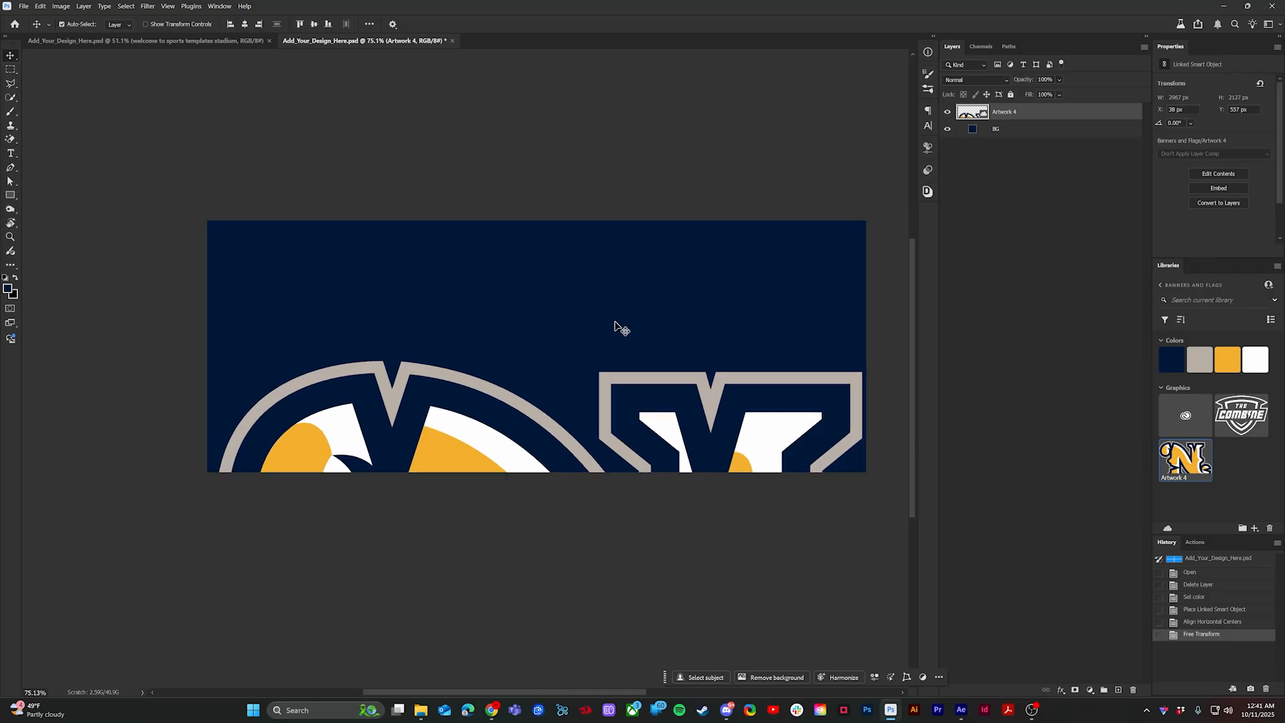
Step: Copy the welcome text layer from the stadium banner document into the billboard document and color it with the gold library swatch
scroll(609, 334, down, 1)
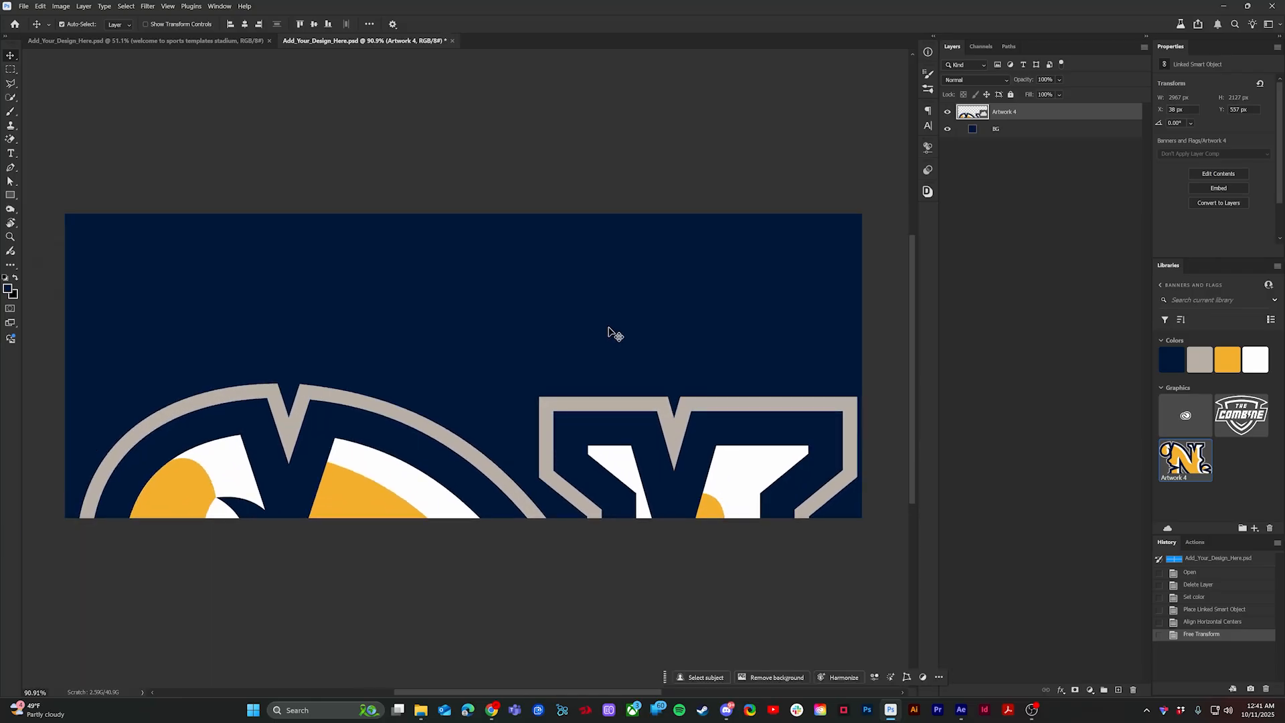
click(179, 41)
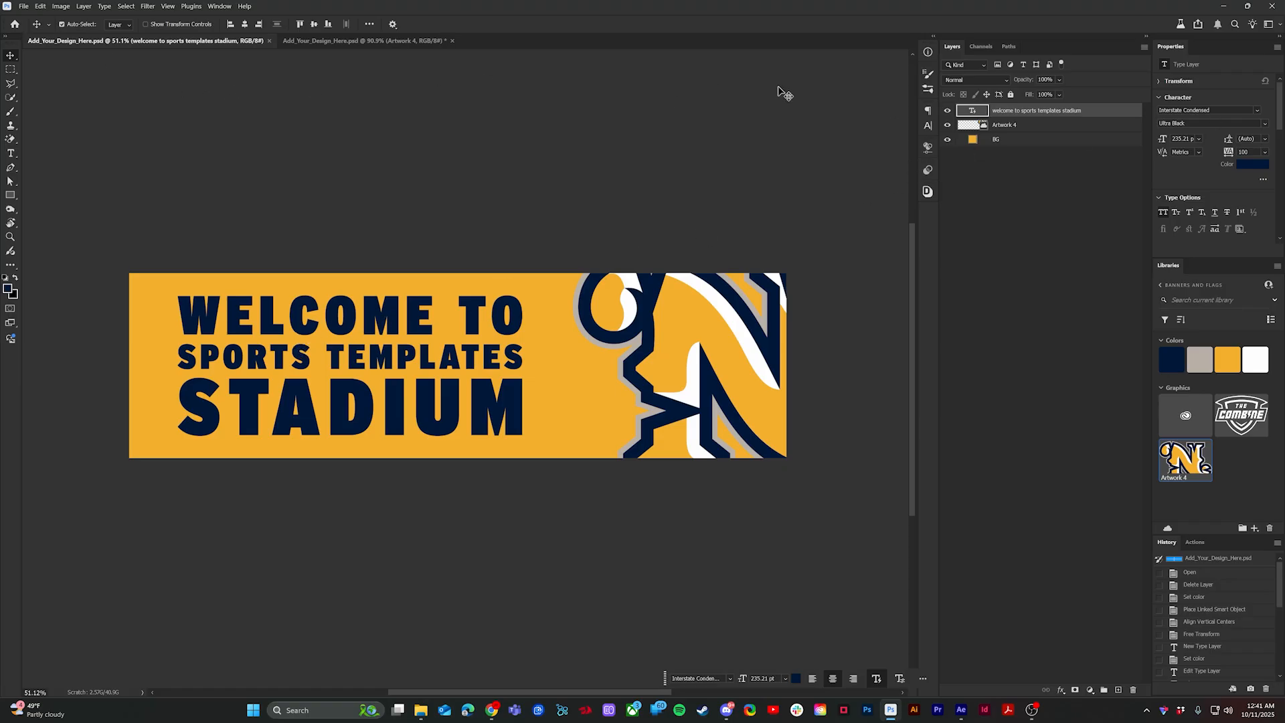
drag(363, 44, 511, 215)
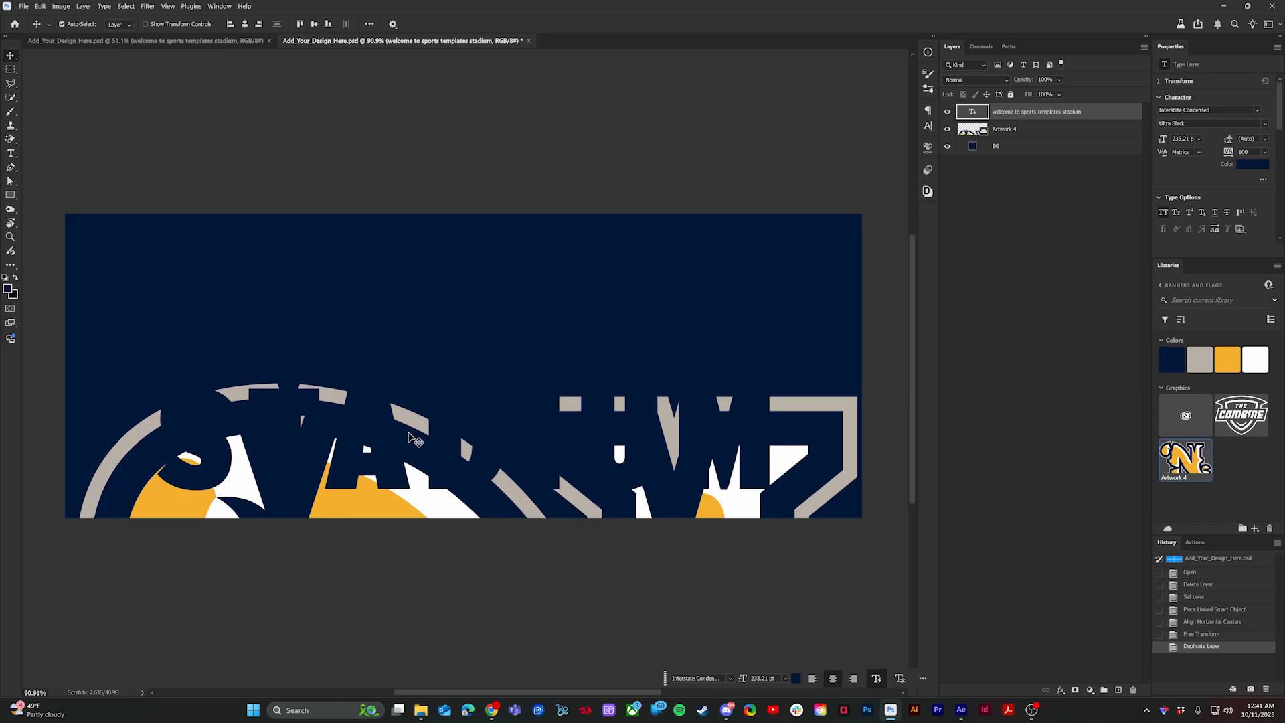
click(1227, 360)
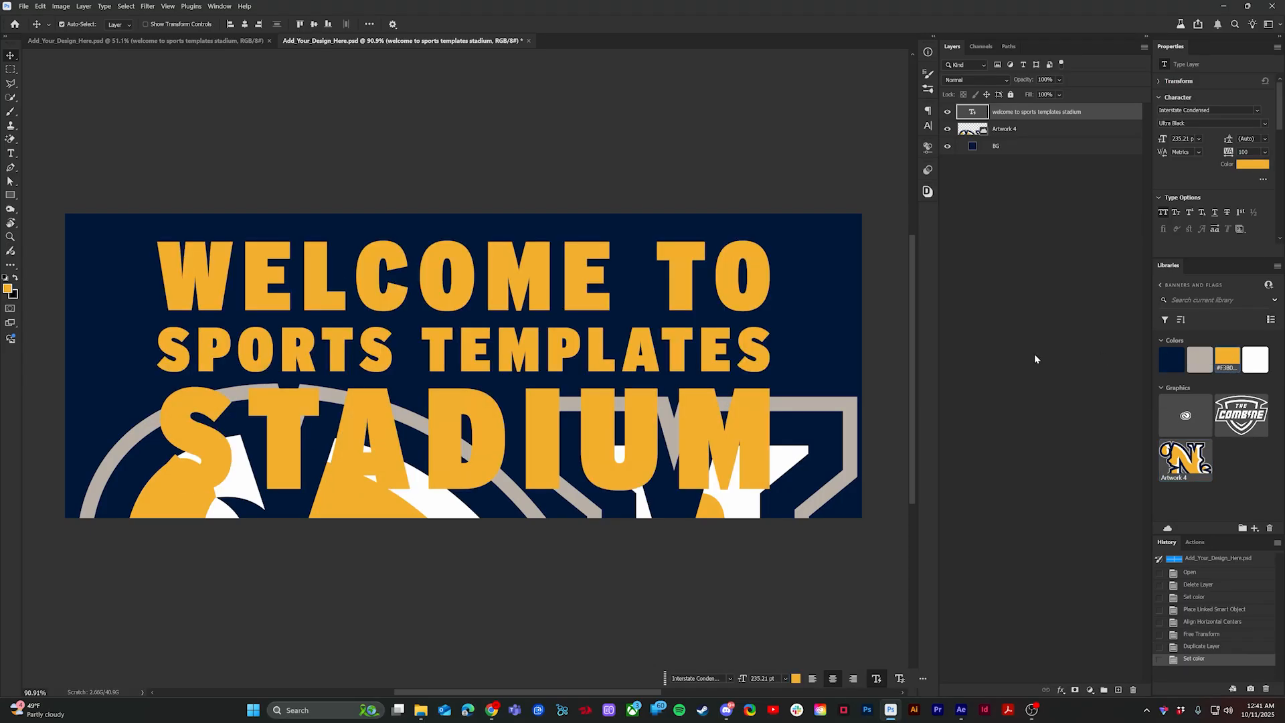
Step: Replace the copied text with "navy season tickets" followed by a new line reading "on sale now"
double_click(168, 268)
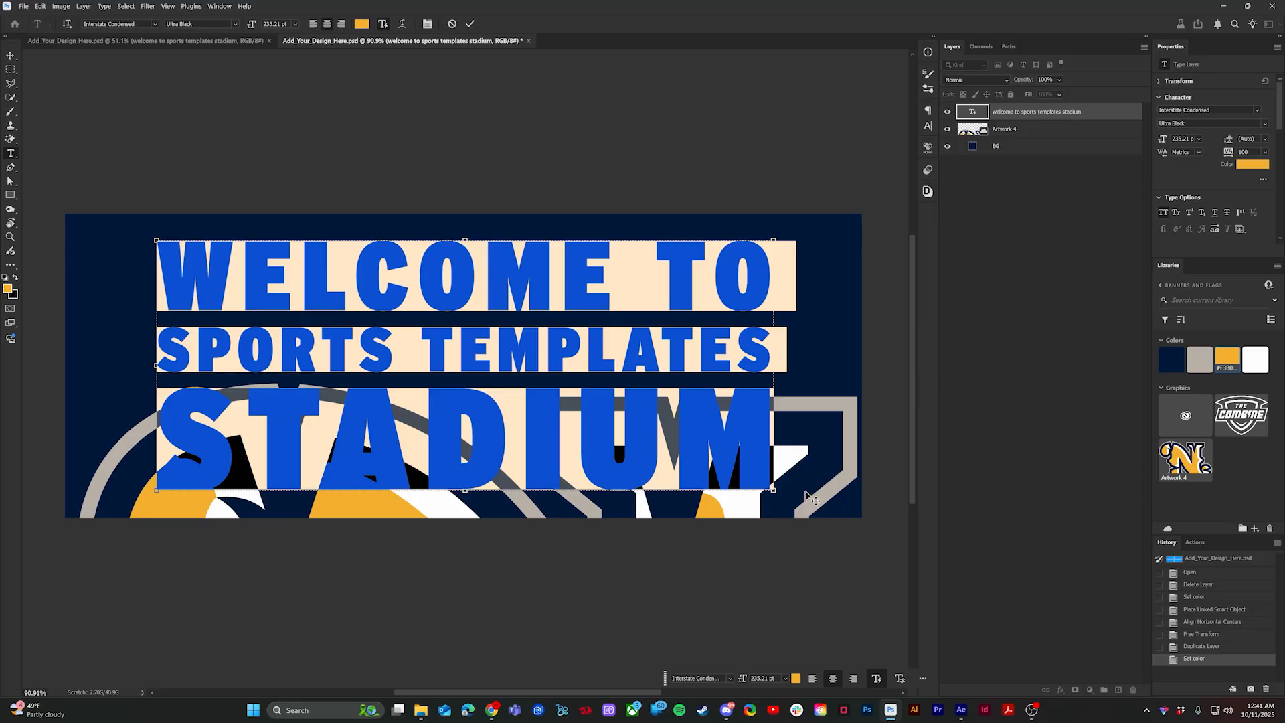
text(nacy)
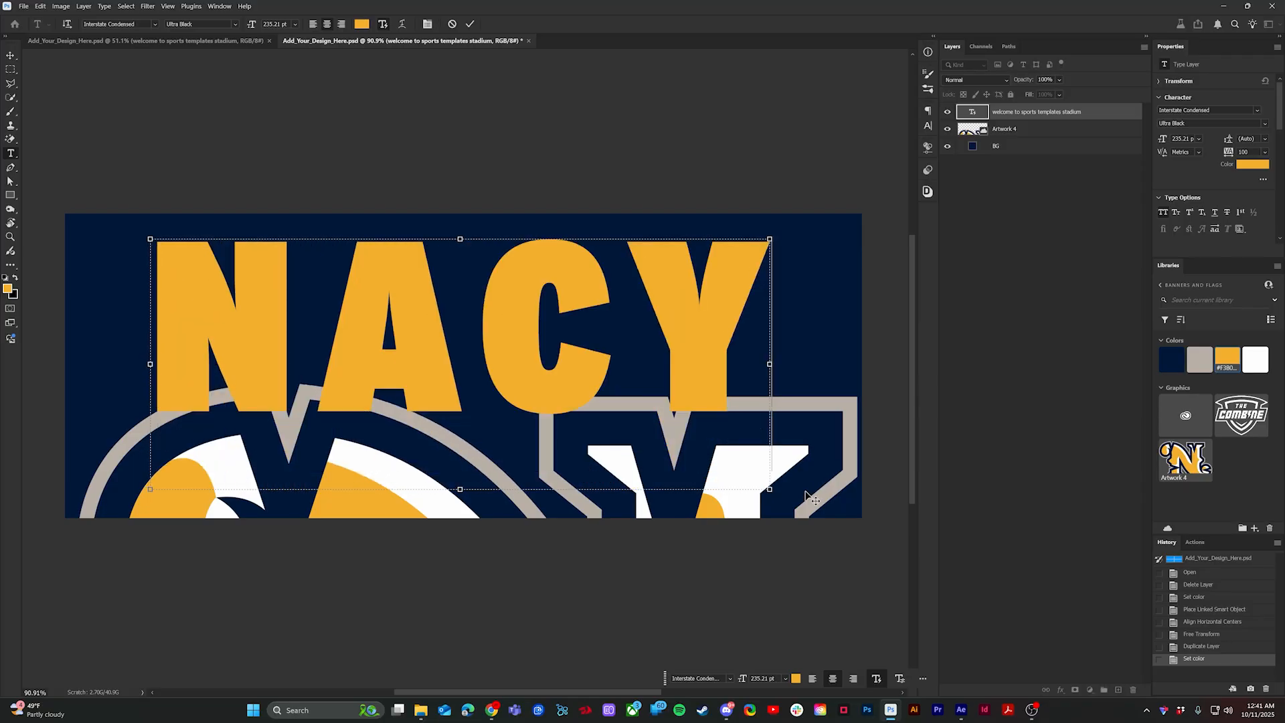
key(BackSpace)
key(BackSpace)
text(vy season)
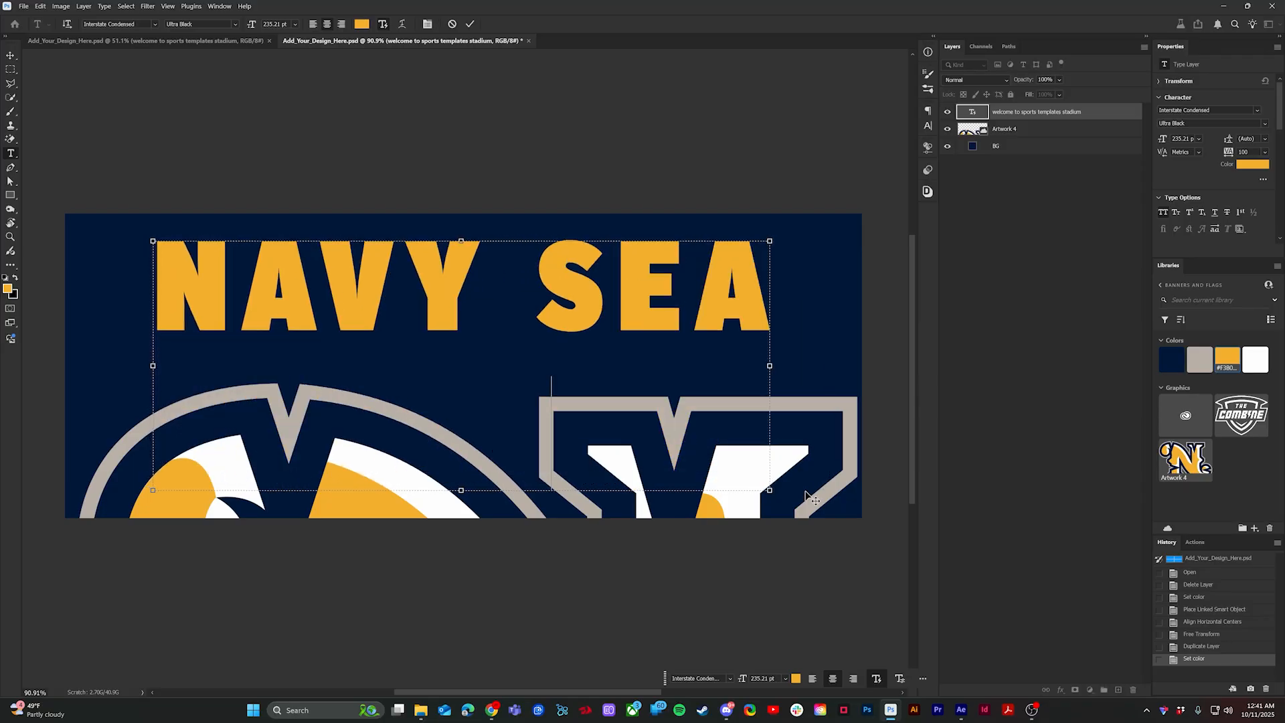
text( tickets)
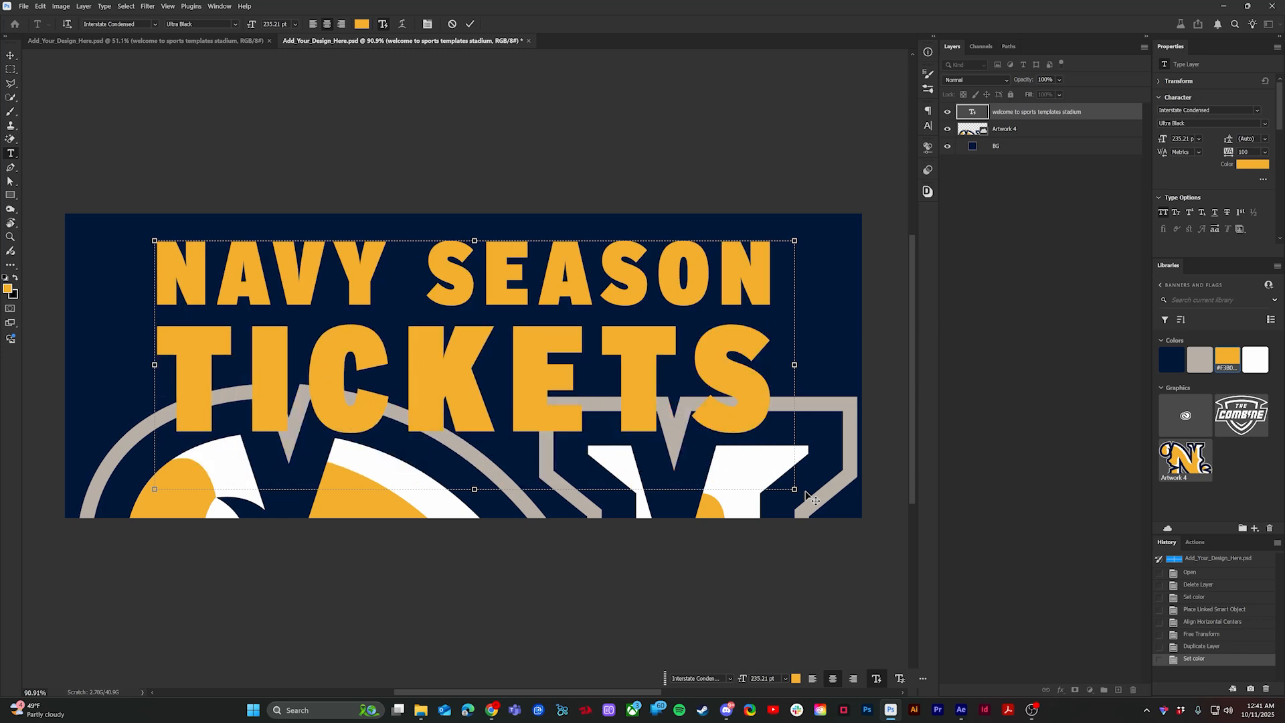
key(Return)
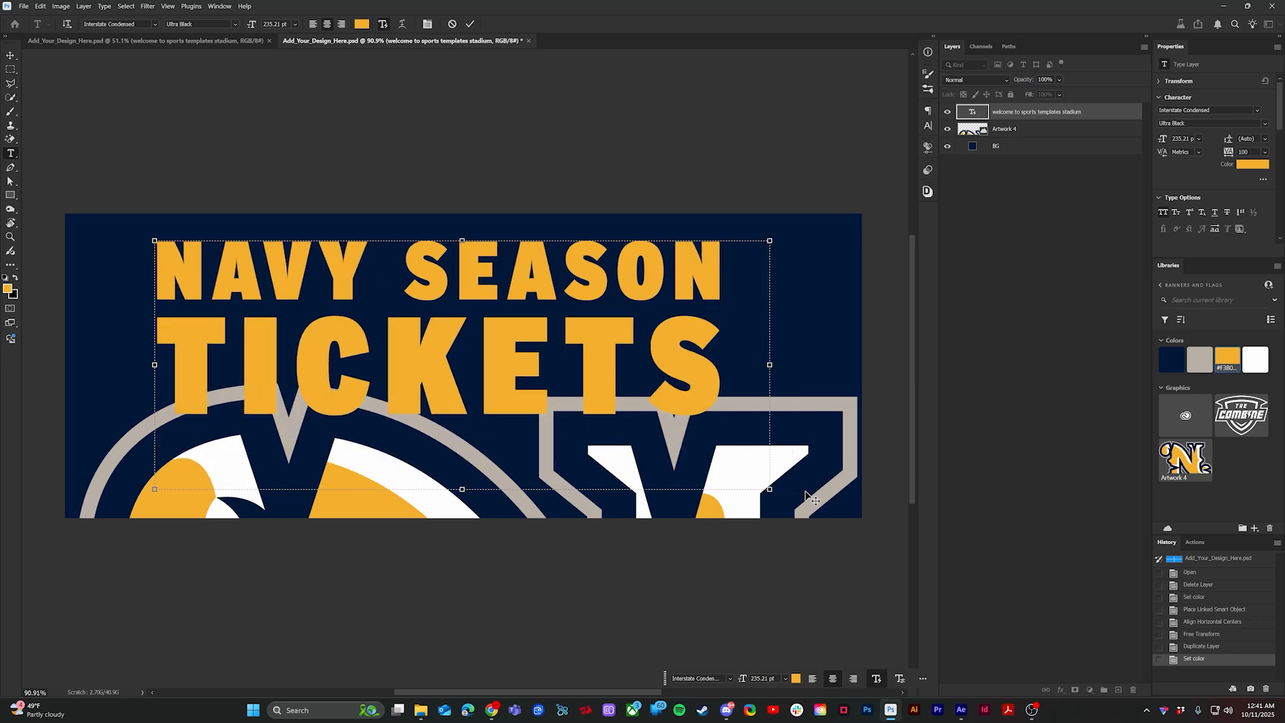
text(on sale n)
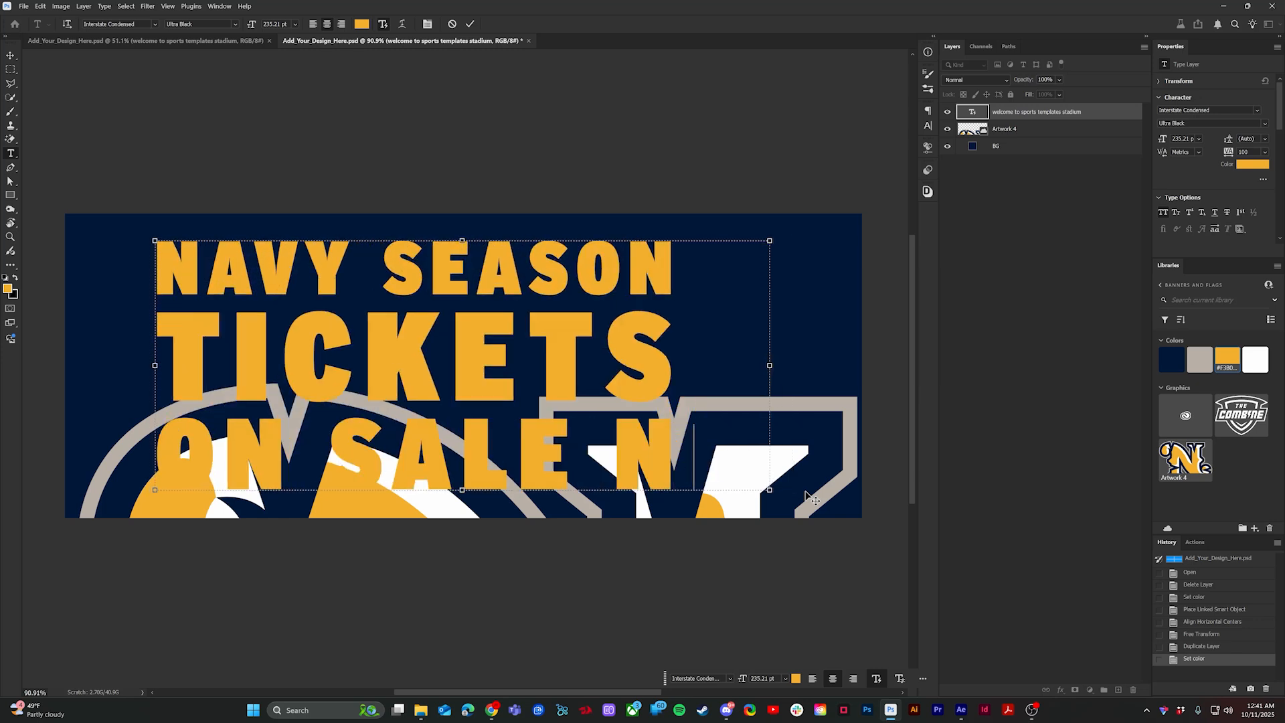
text(ow)
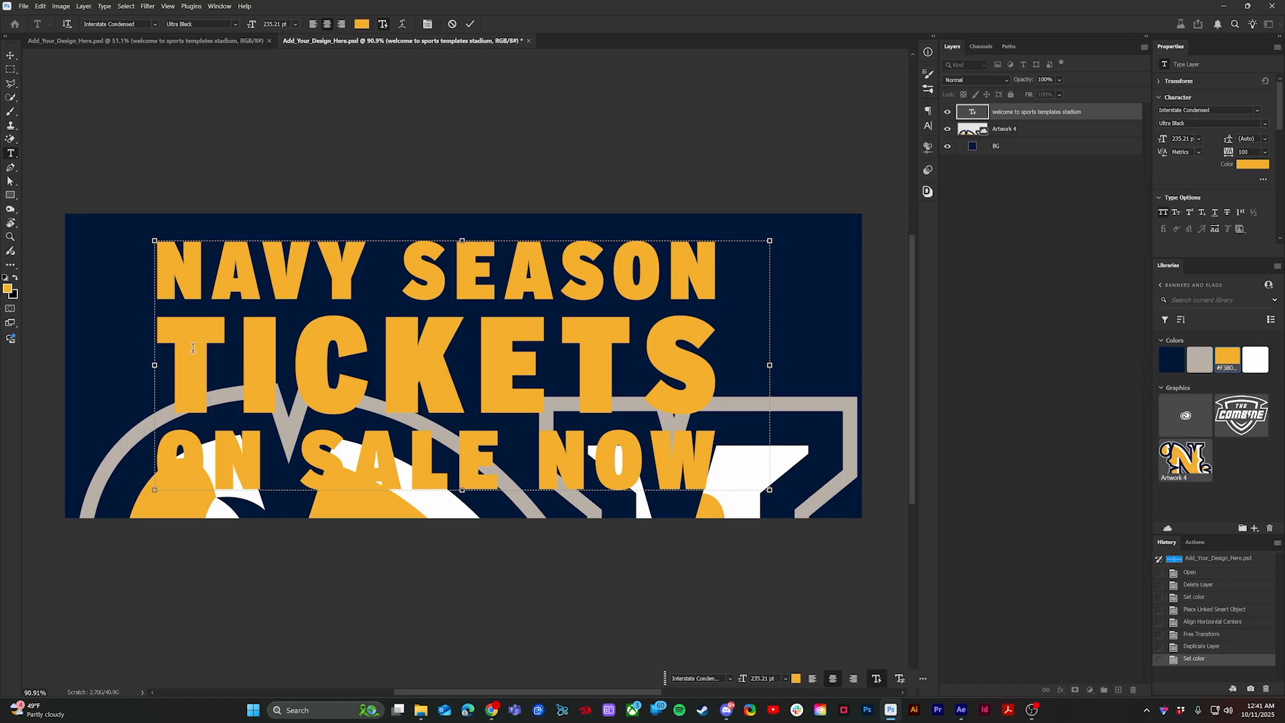
Step: Widen the text box past the billboard's edge so the headline fits on two lines, and commit the text edit
drag(153, 365, 64, 365)
scroll(432, 375, down, 3)
drag(541, 374, 684, 361)
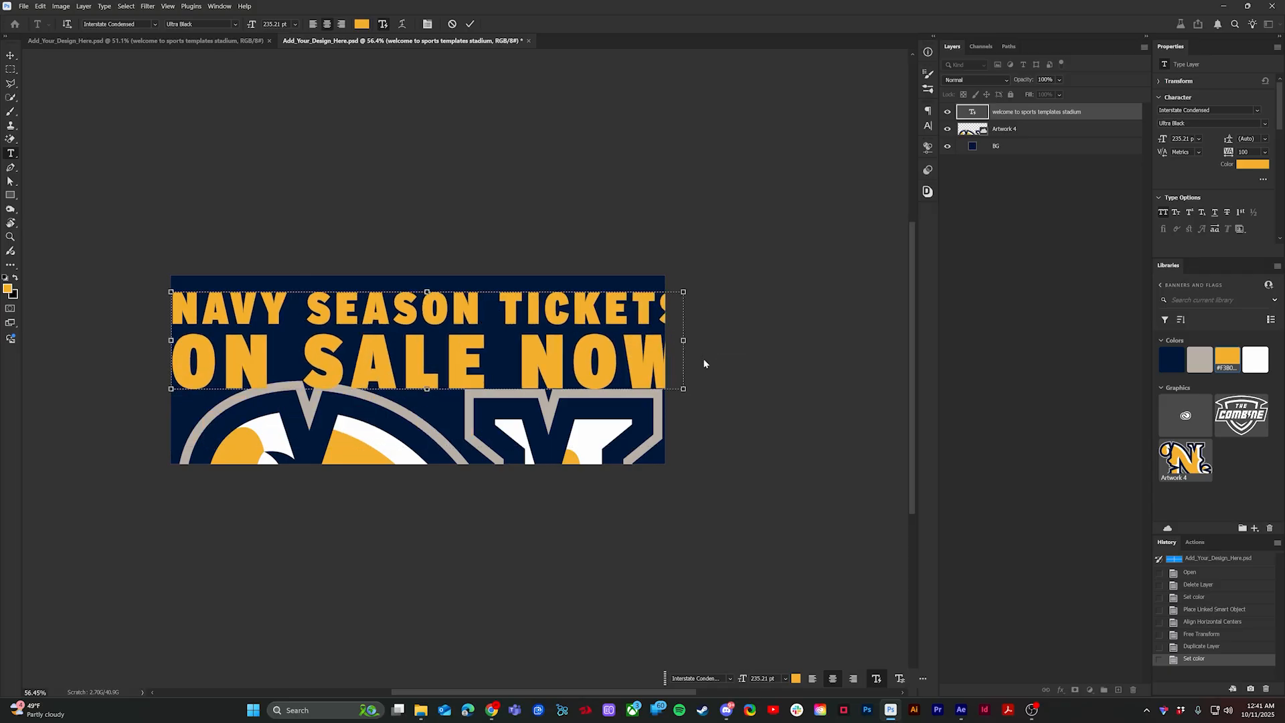
click(471, 25)
key(v)
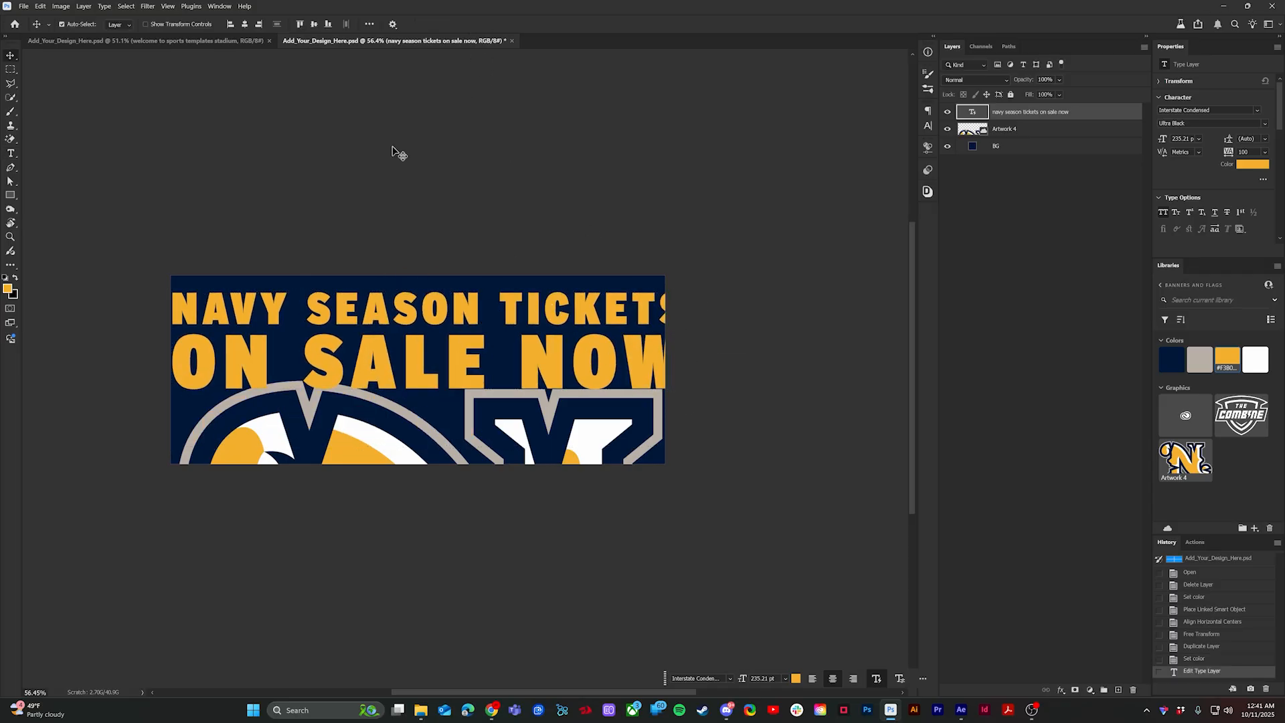
Step: Center the headline horizontally on the billboard and scale it proportionally to about 74%, keeping it just above the large logo
click(245, 24)
key(ctrl+t)
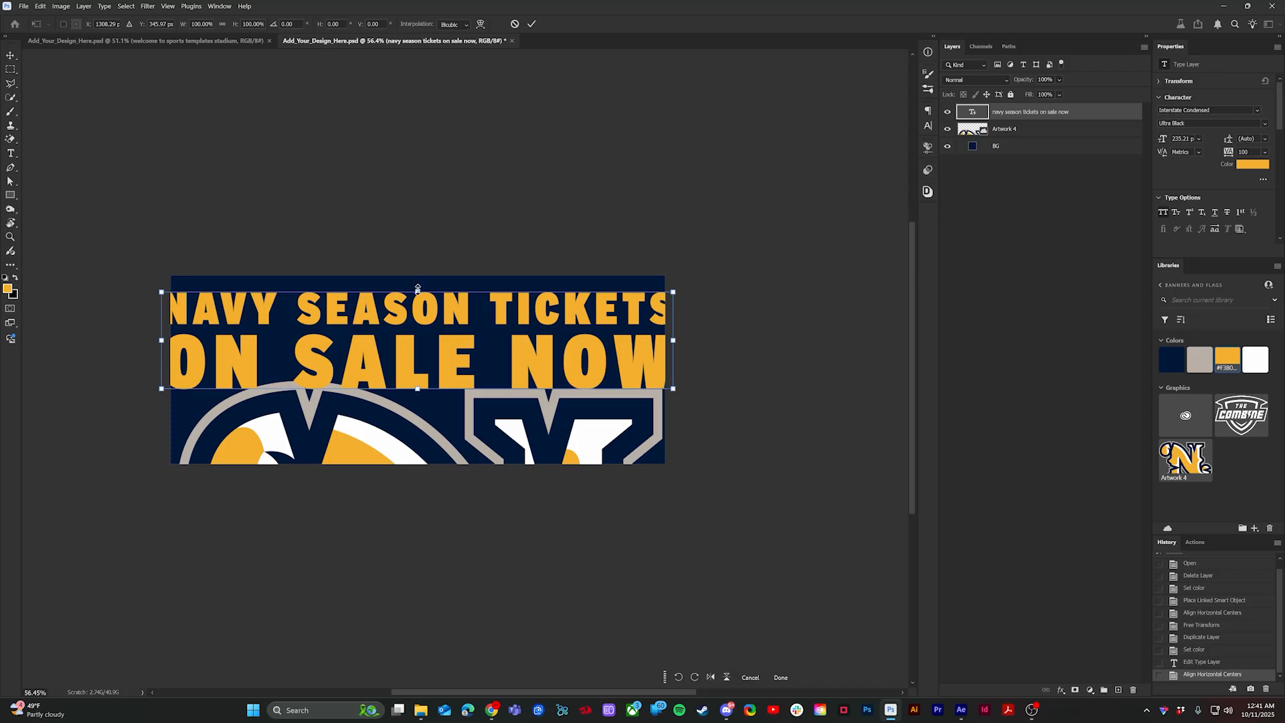
drag(418, 289, 428, 312)
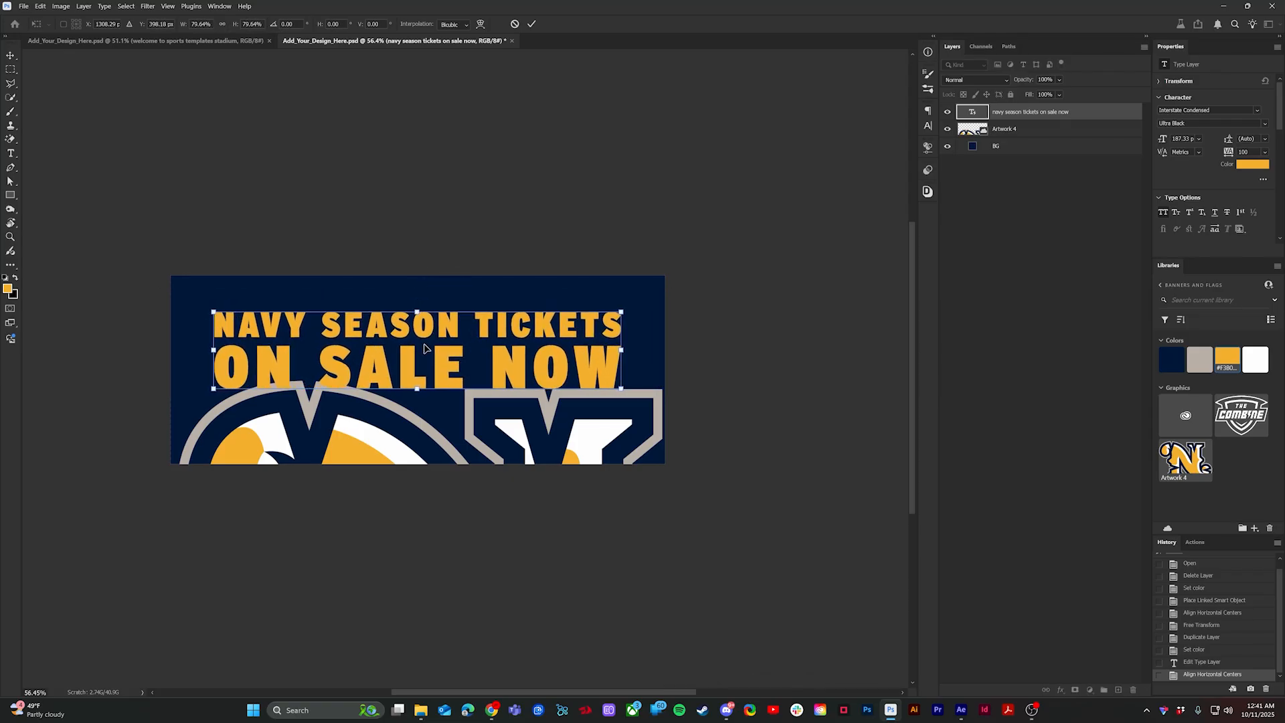
drag(417, 388, 420, 377)
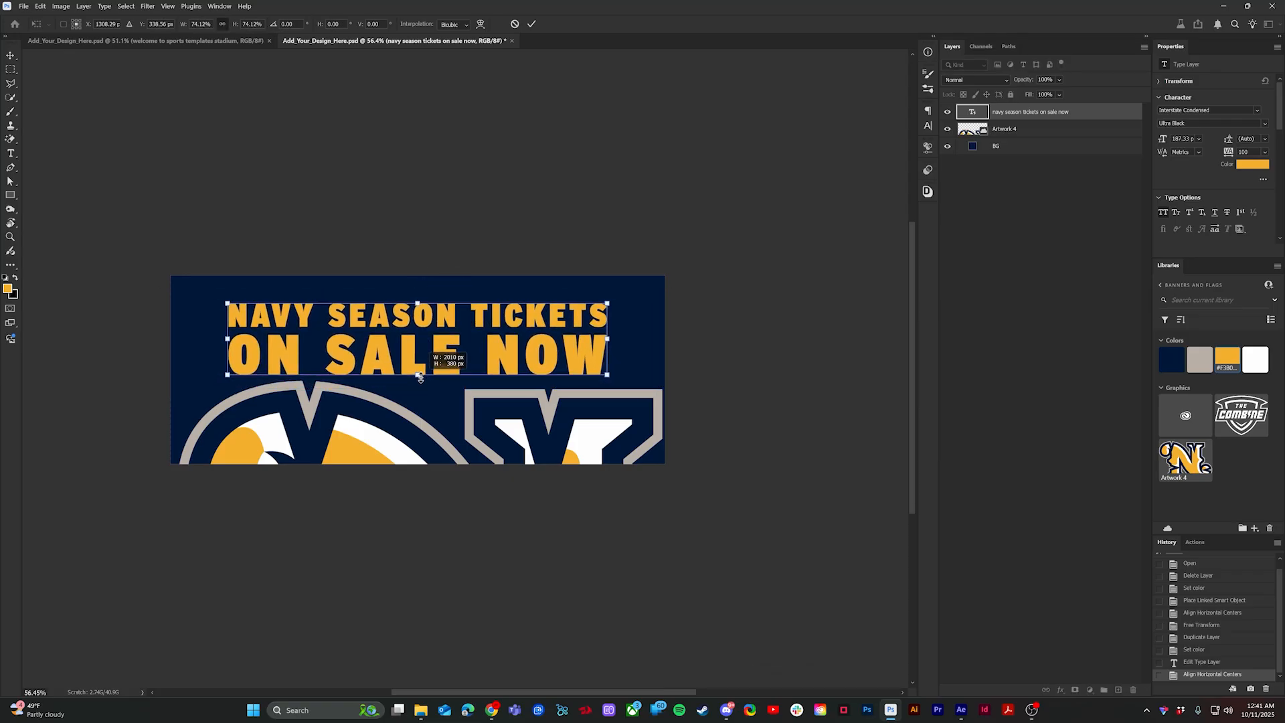
key(Return)
scroll(397, 325, up, 5)
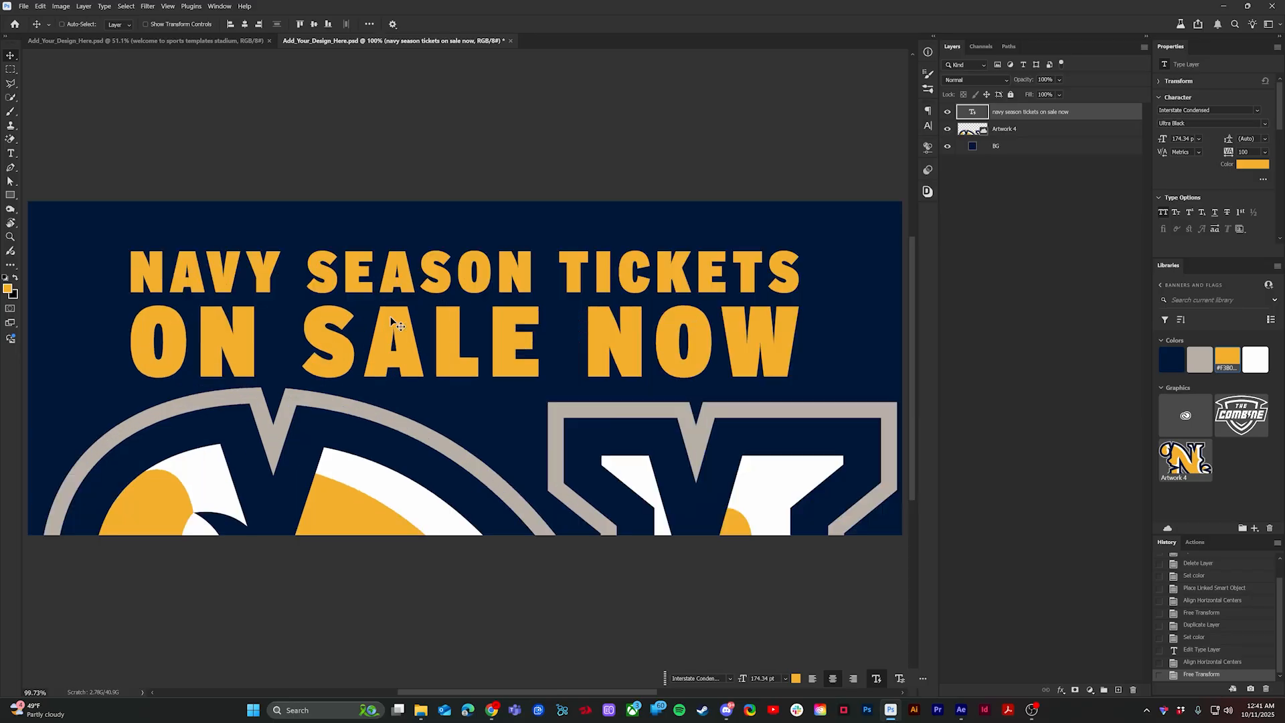
Step: Move the headline and the large cropped logo down together to free space above the text, and select the headline layer
key(ctrl)
drag(326, 408, 333, 446)
click(1084, 119)
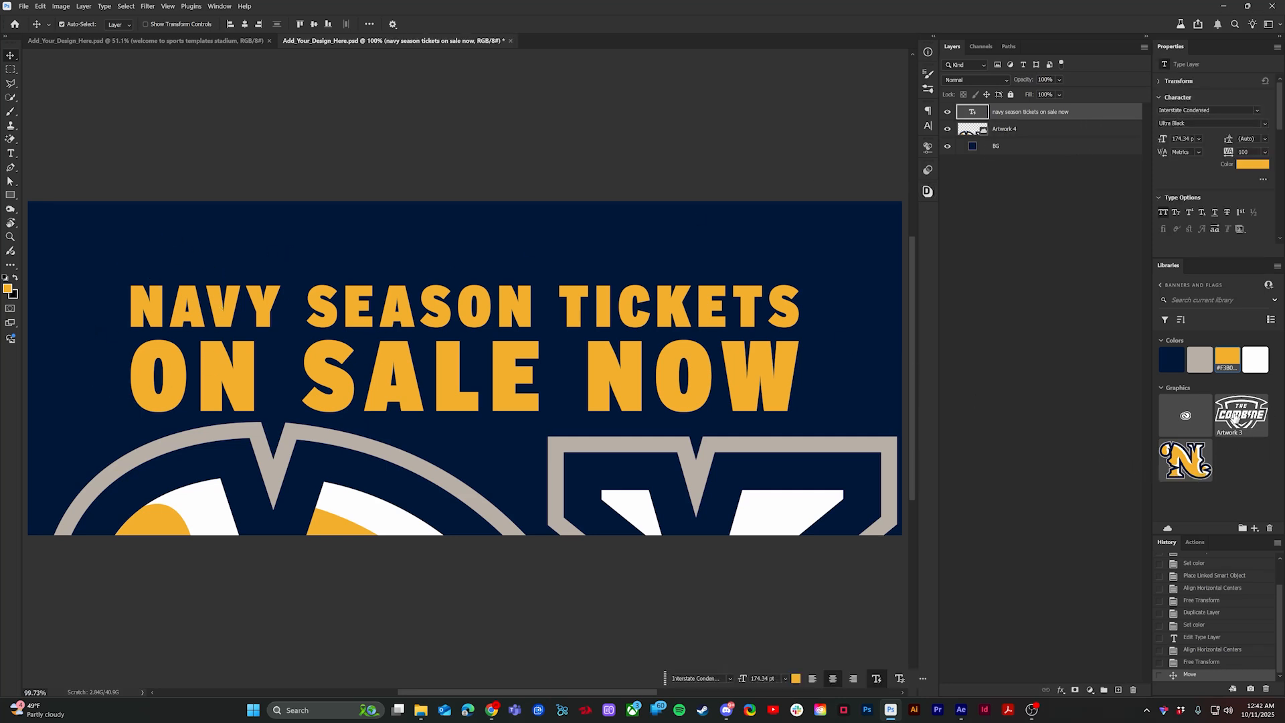
Step: Place the Artwork 3 logo from the library, center it horizontally and align it with the billboard's top edge
drag(1253, 415, 521, 349)
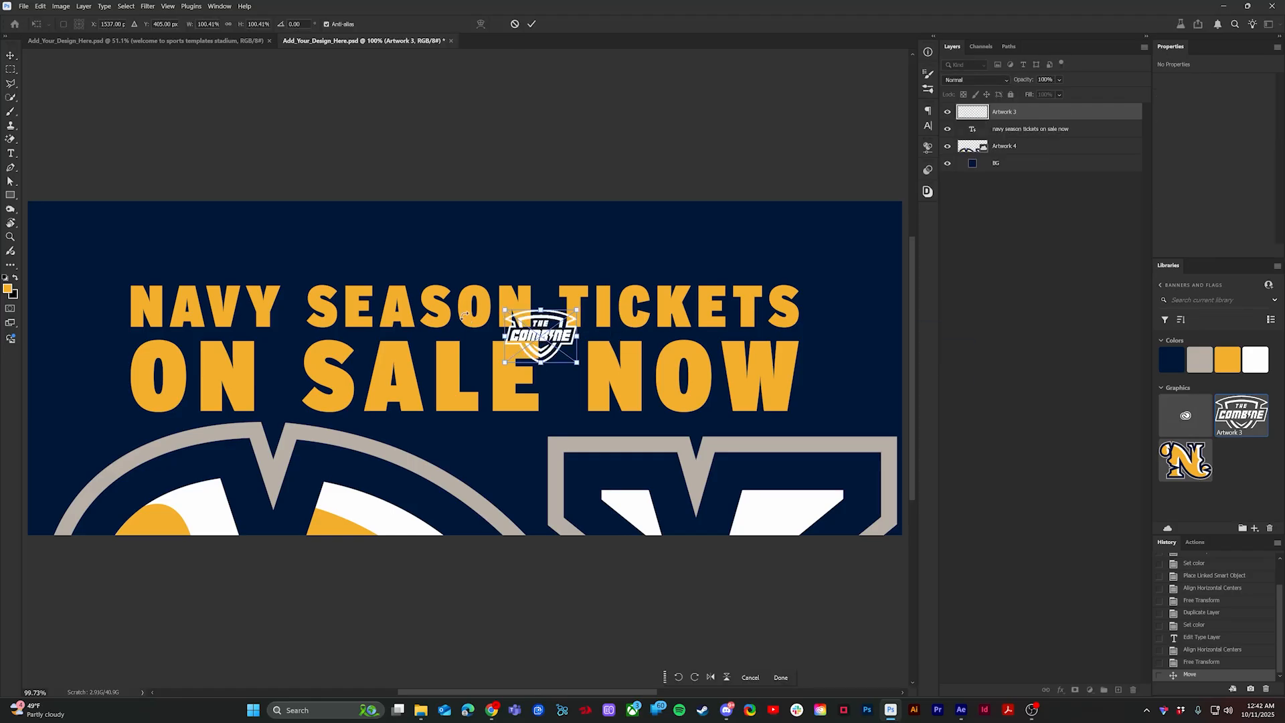
key(Return)
click(245, 24)
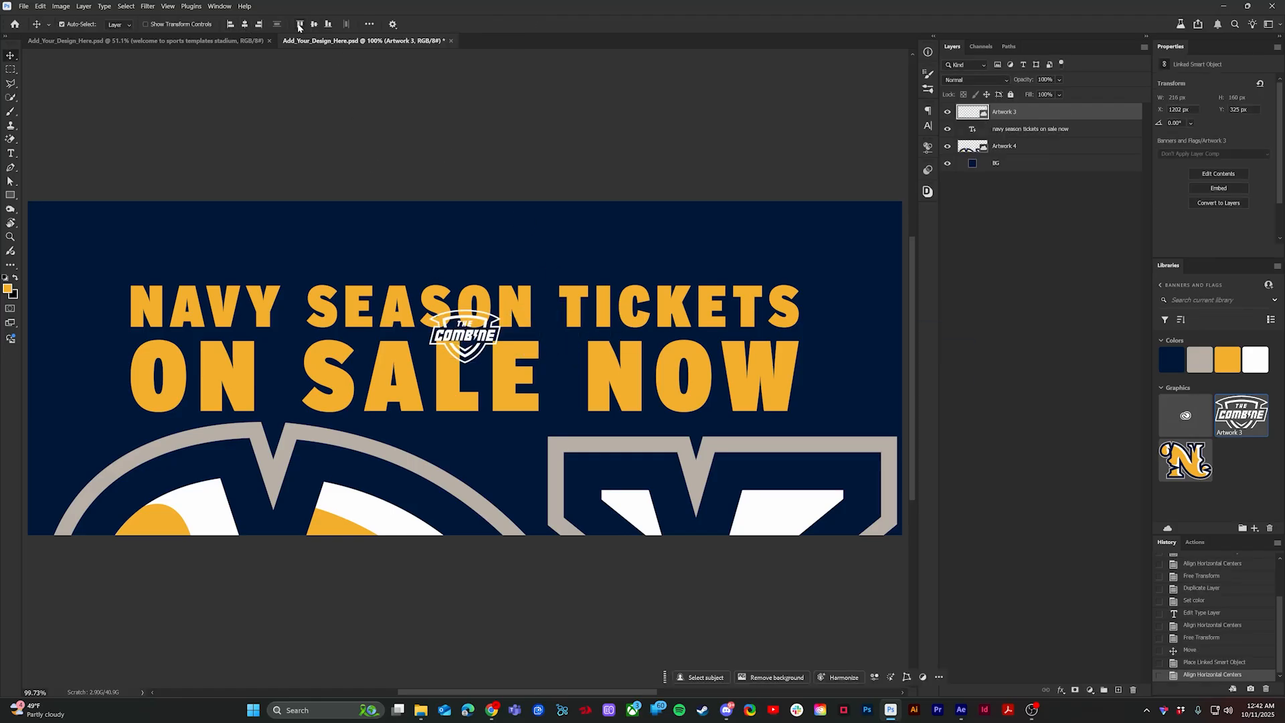
click(300, 24)
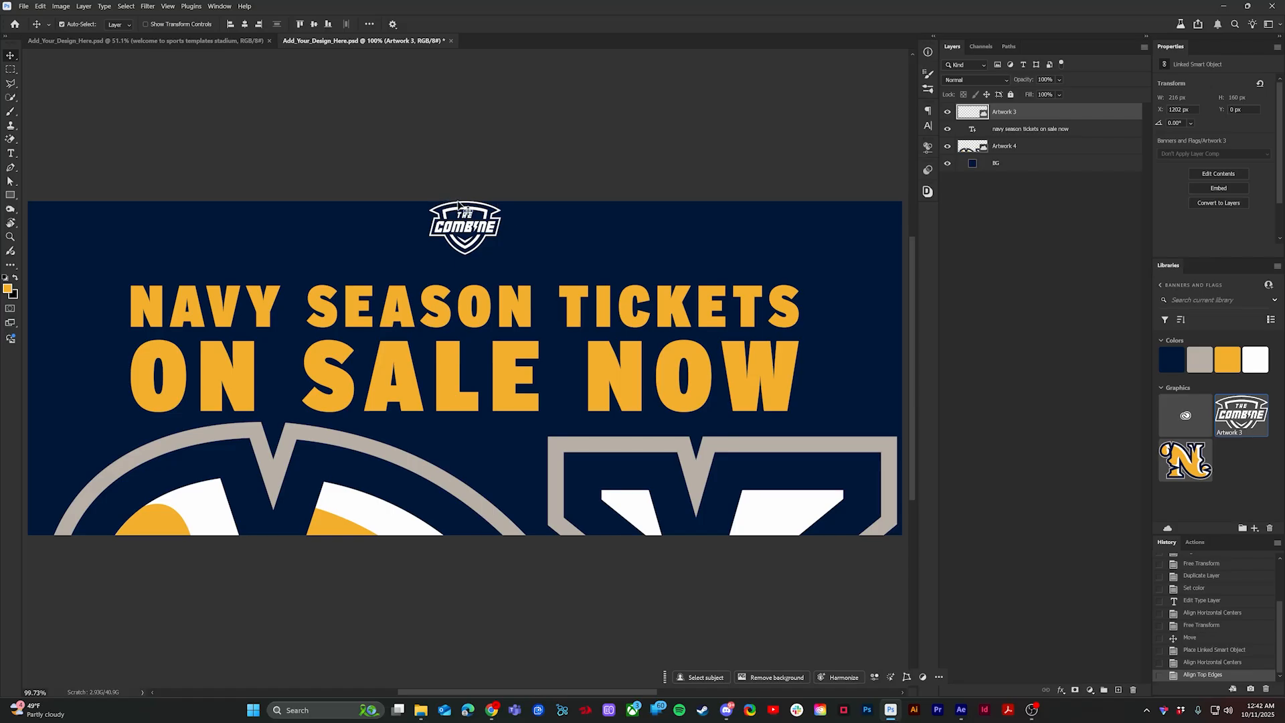
Step: Move the Artwork 3 logo down to a Y position of 75 px, just above the headline
key(ctrl+t)
drag(459, 205, 459, 241)
key(Return)
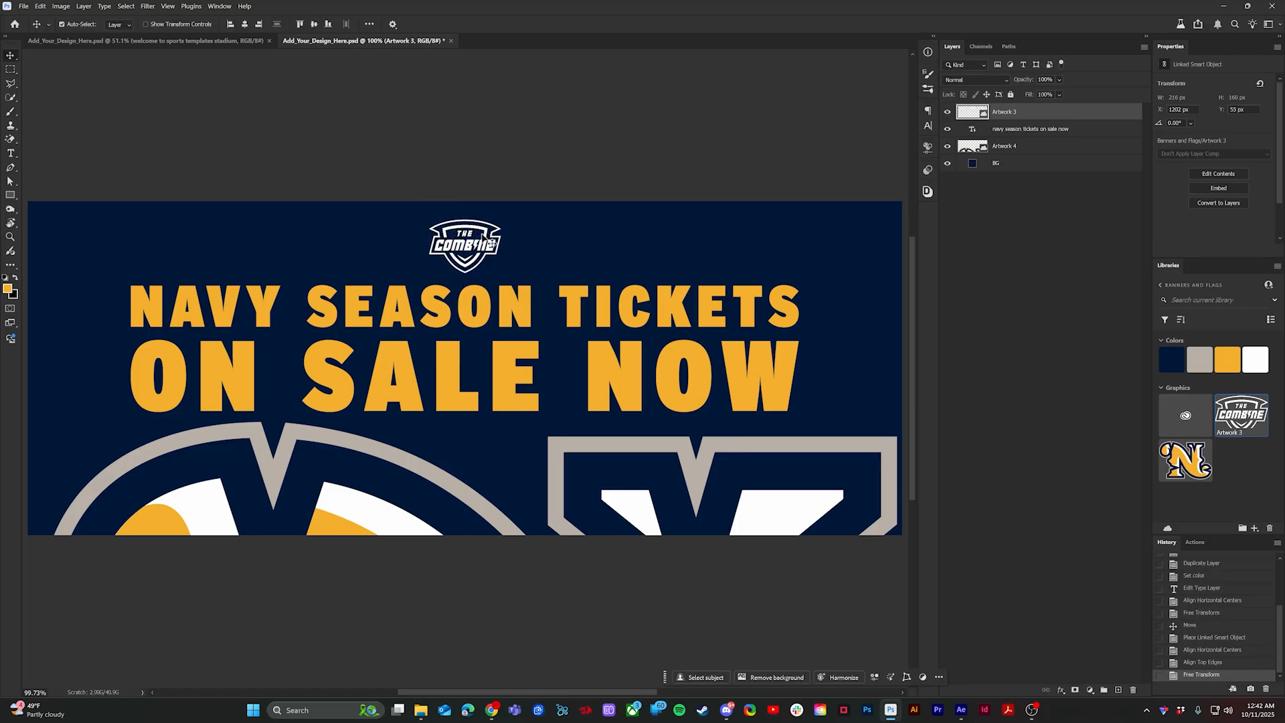
key(shift+Down)
key(shift+Down)
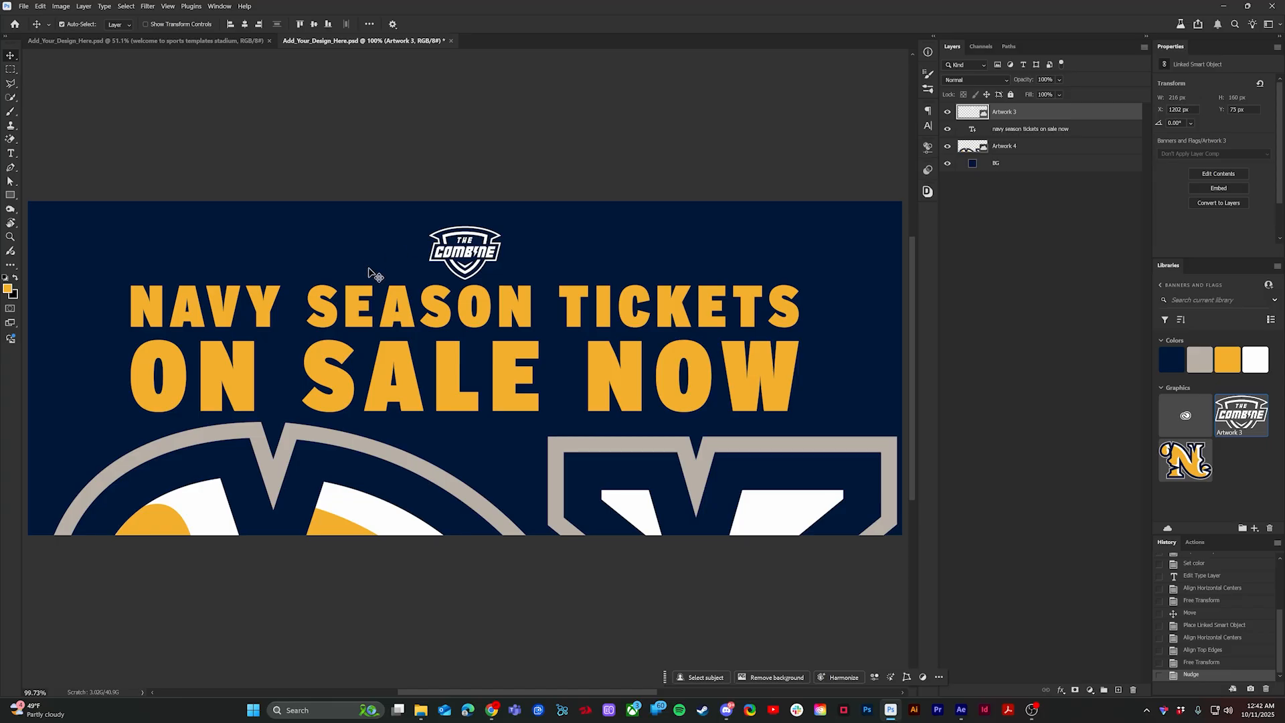
Step: Duplicate the Artwork 4 logo and shrink the copy to about 128 px high in the billboard's upper-right corner
click(1040, 148)
key(ctrl+j)
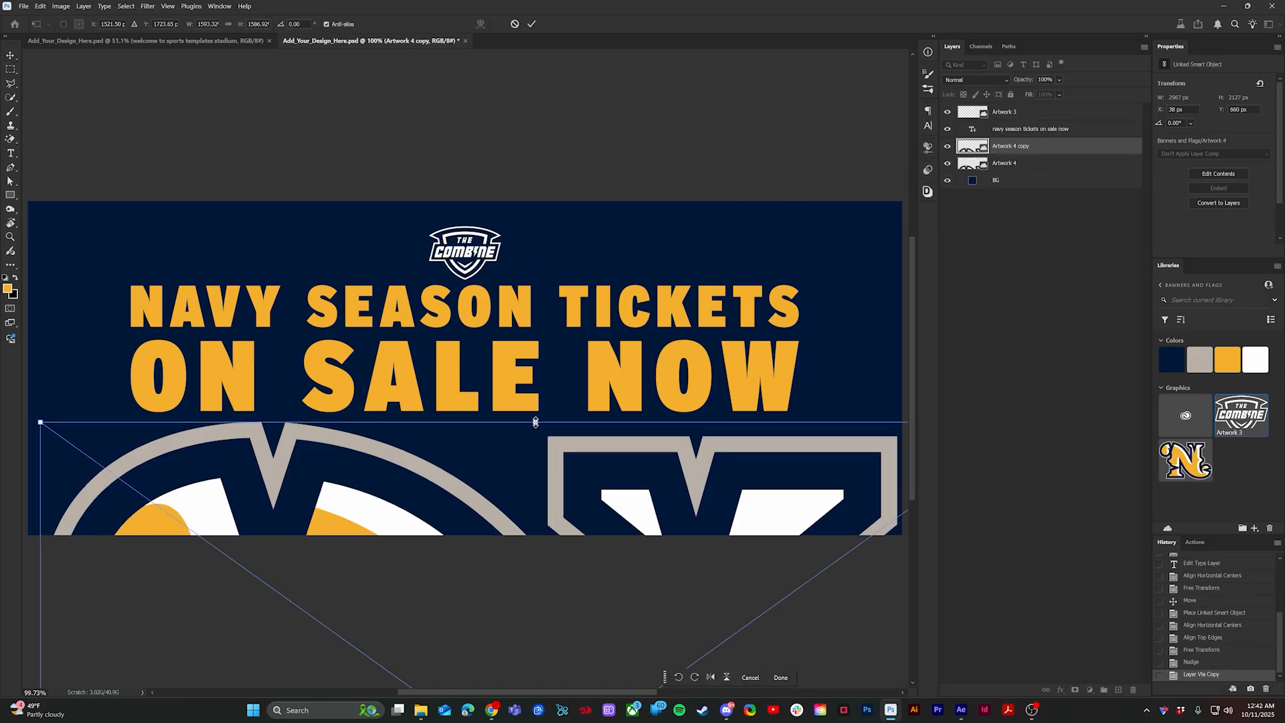
drag(535, 422, 740, 207)
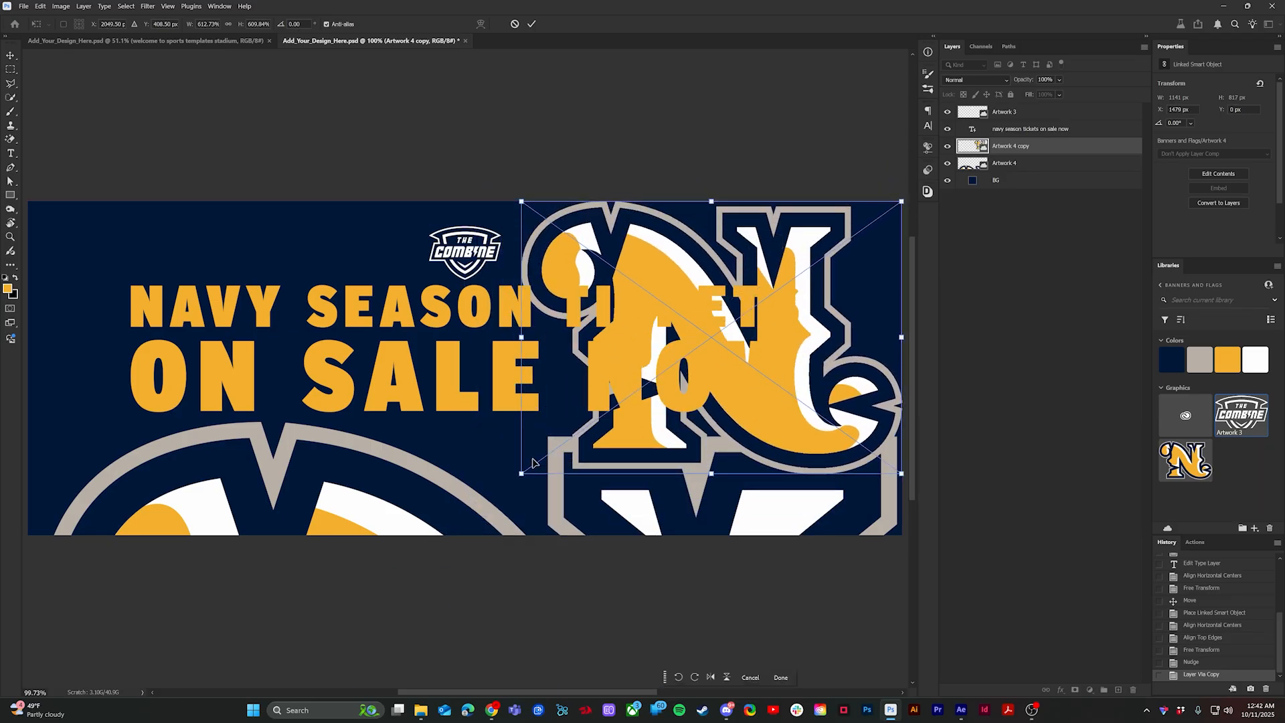
drag(523, 474, 896, 255)
key(Return)
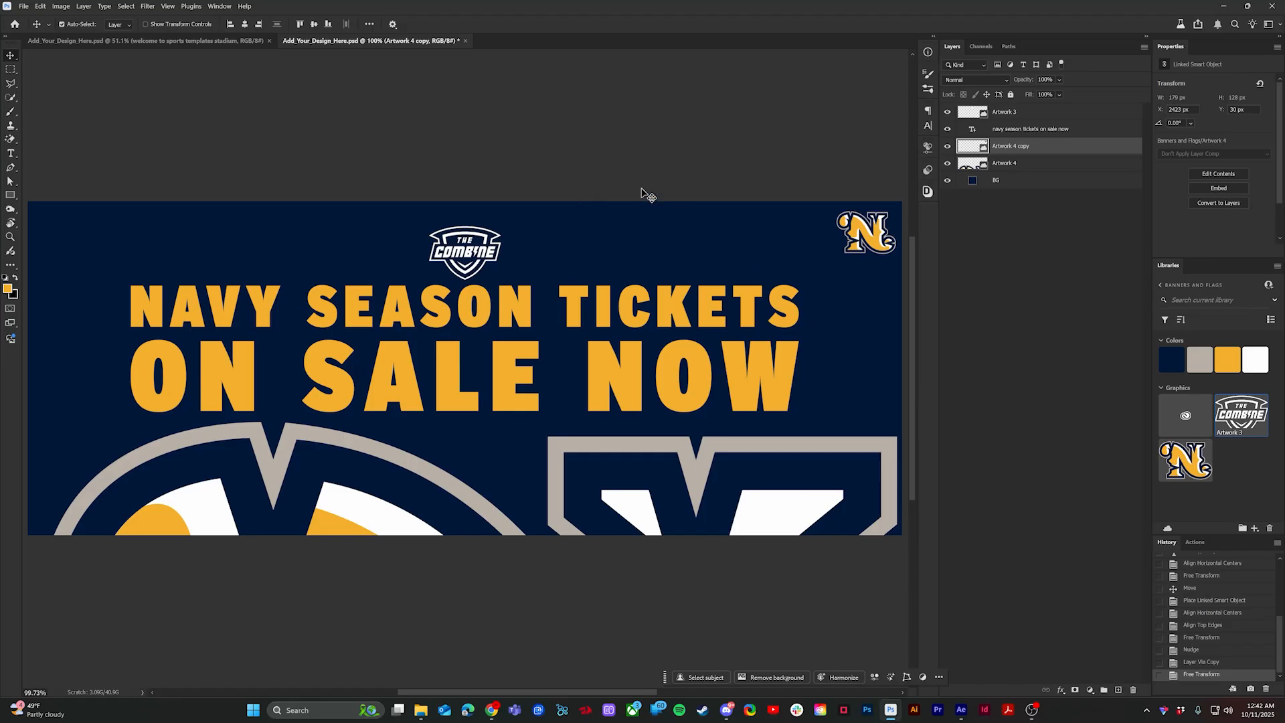
Step: Save the billboard PSD, switch to the Bigboard project in After Effects and change to the Default workspace
key(ctrl+s)
click(961, 709)
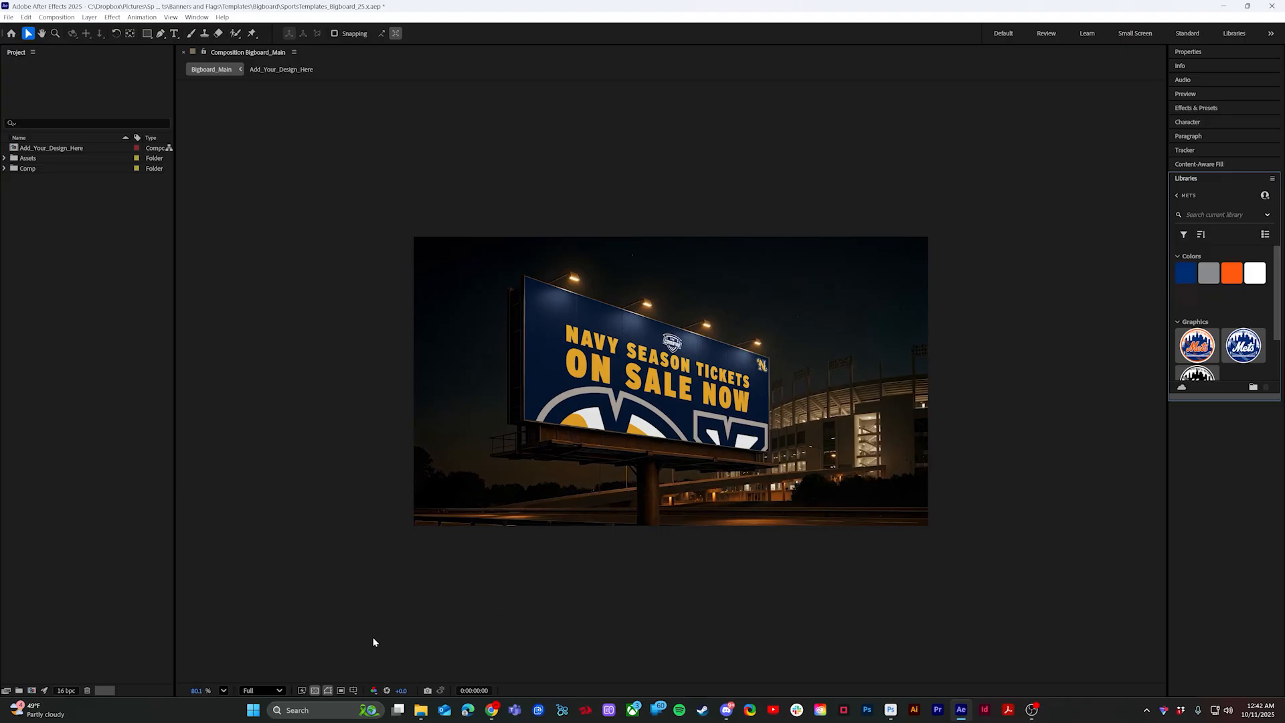
click(195, 18)
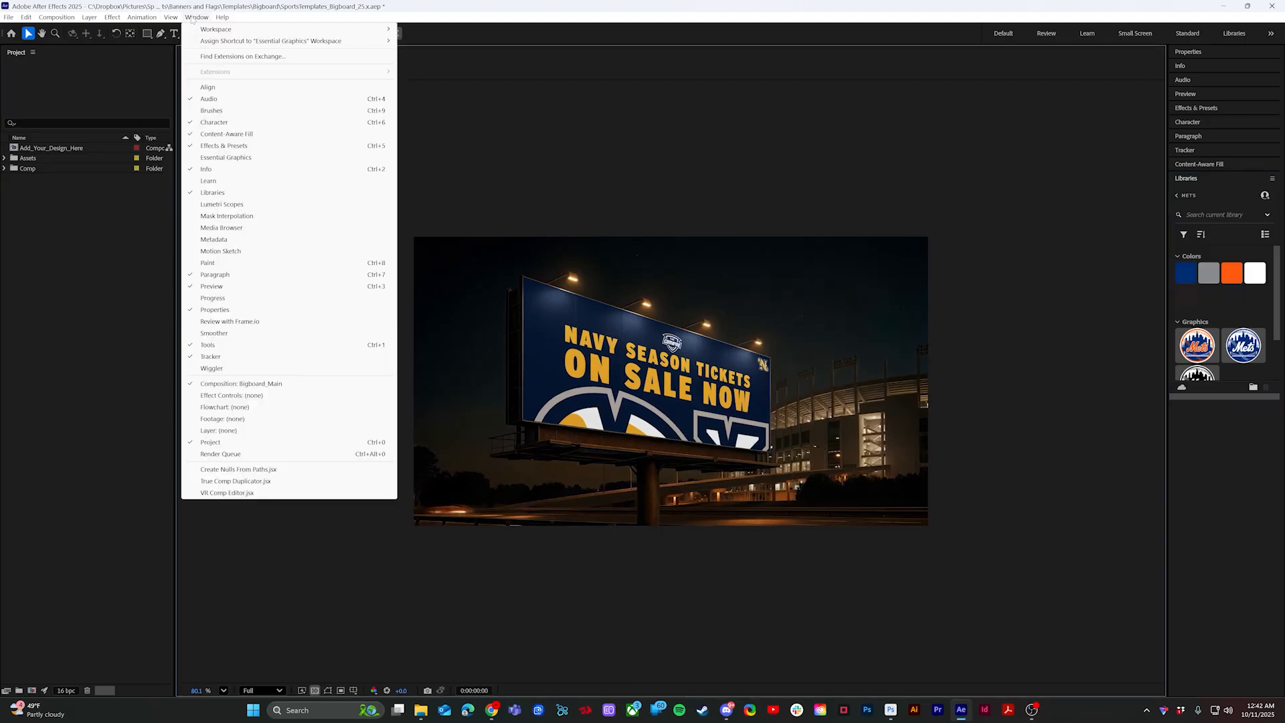
click(468, 96)
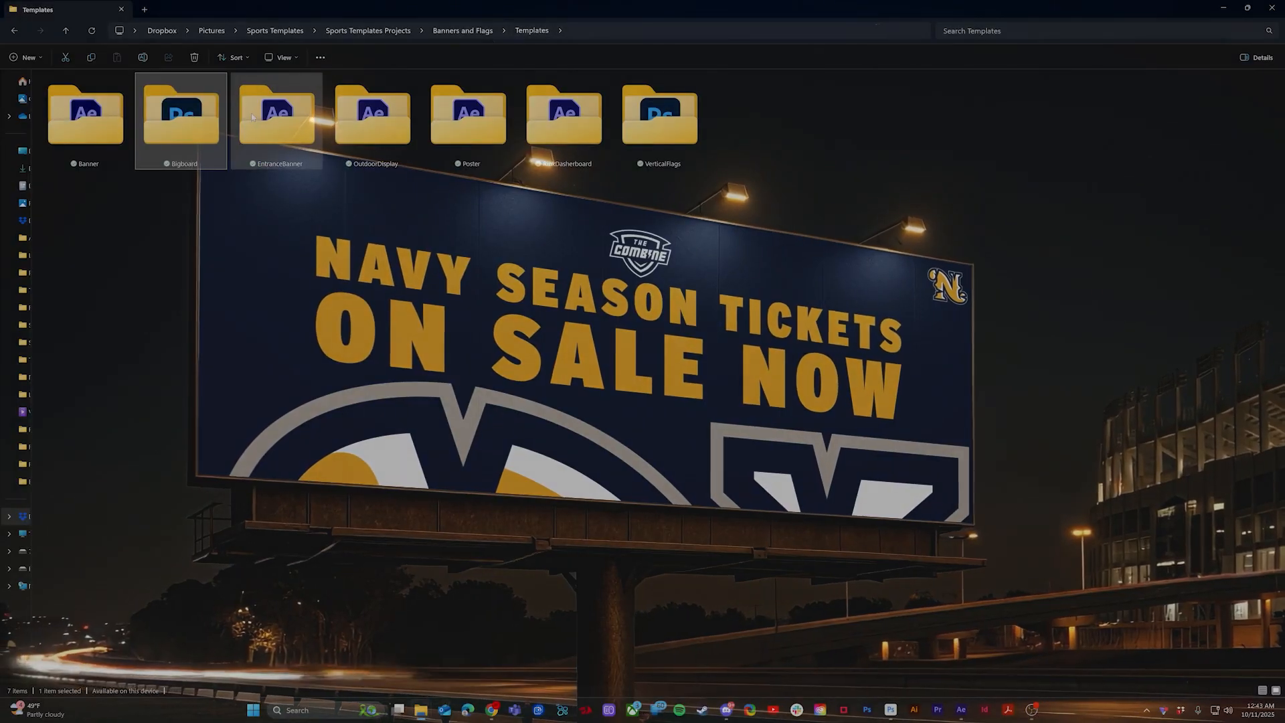
Step: Open the SportTemplates_EntranceBanner_25.x project from the EntranceBanner folder in After Effects, saving the changes to the Bigboard project
double_click(261, 115)
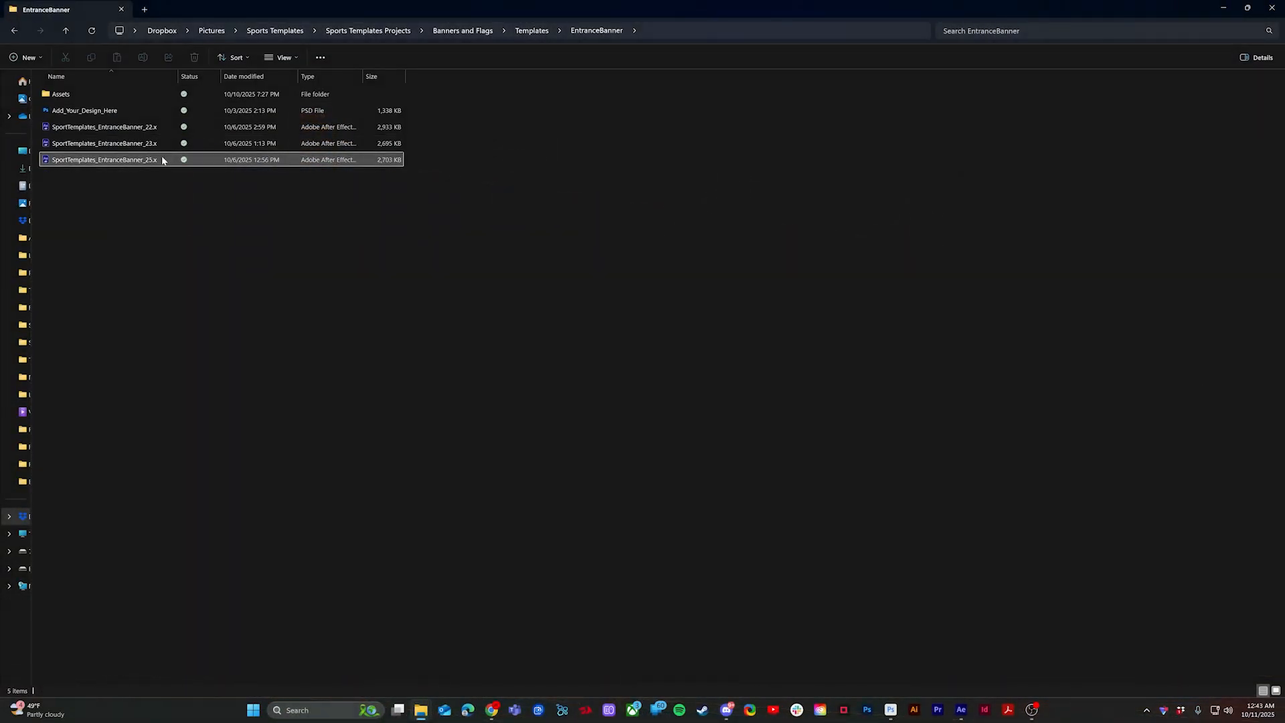
double_click(167, 158)
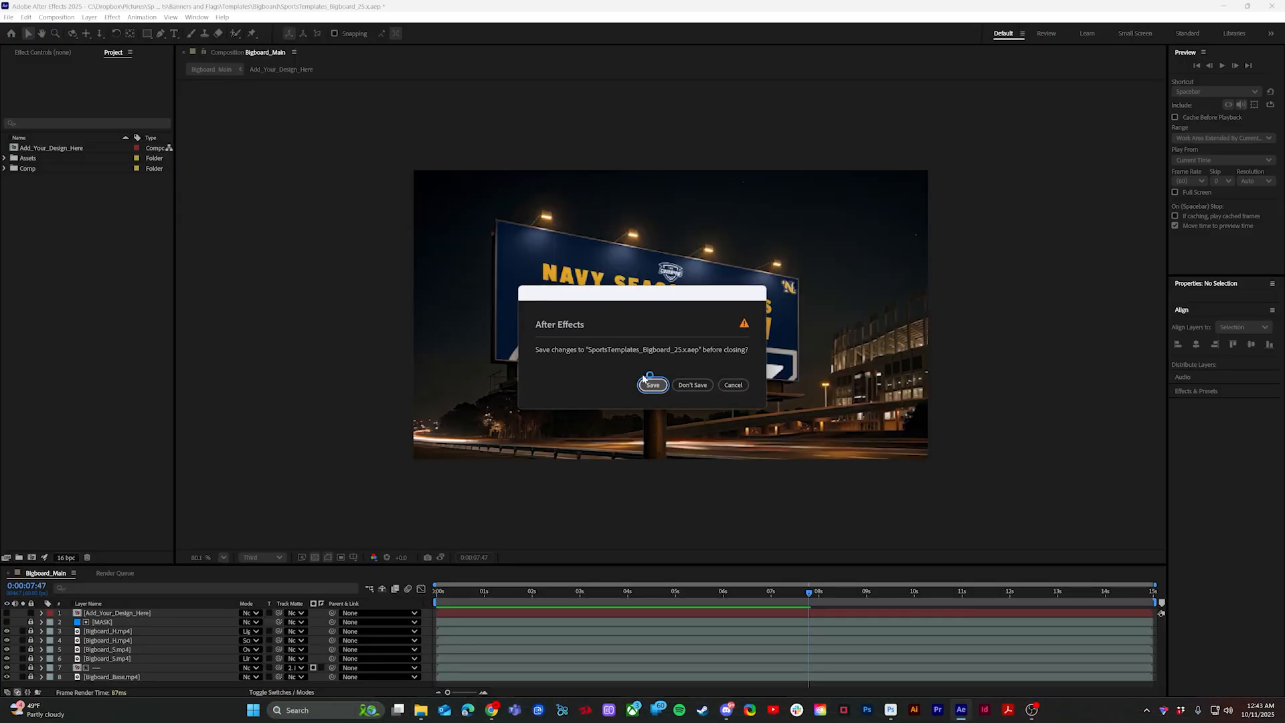
click(645, 380)
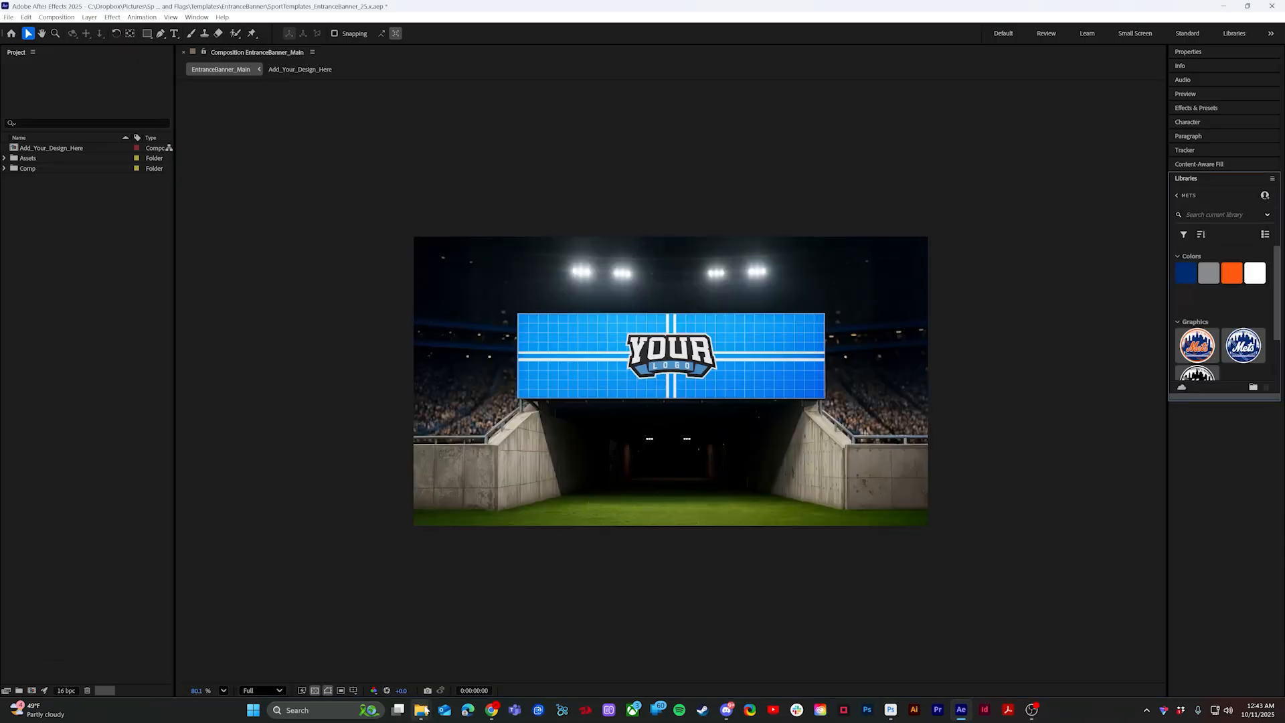
Step: Open the Add_Your_Design_Here PSD from the EntranceBanner folder in Photoshop and return to the billboard document
mouse_move(421, 709)
click(483, 654)
click(104, 111)
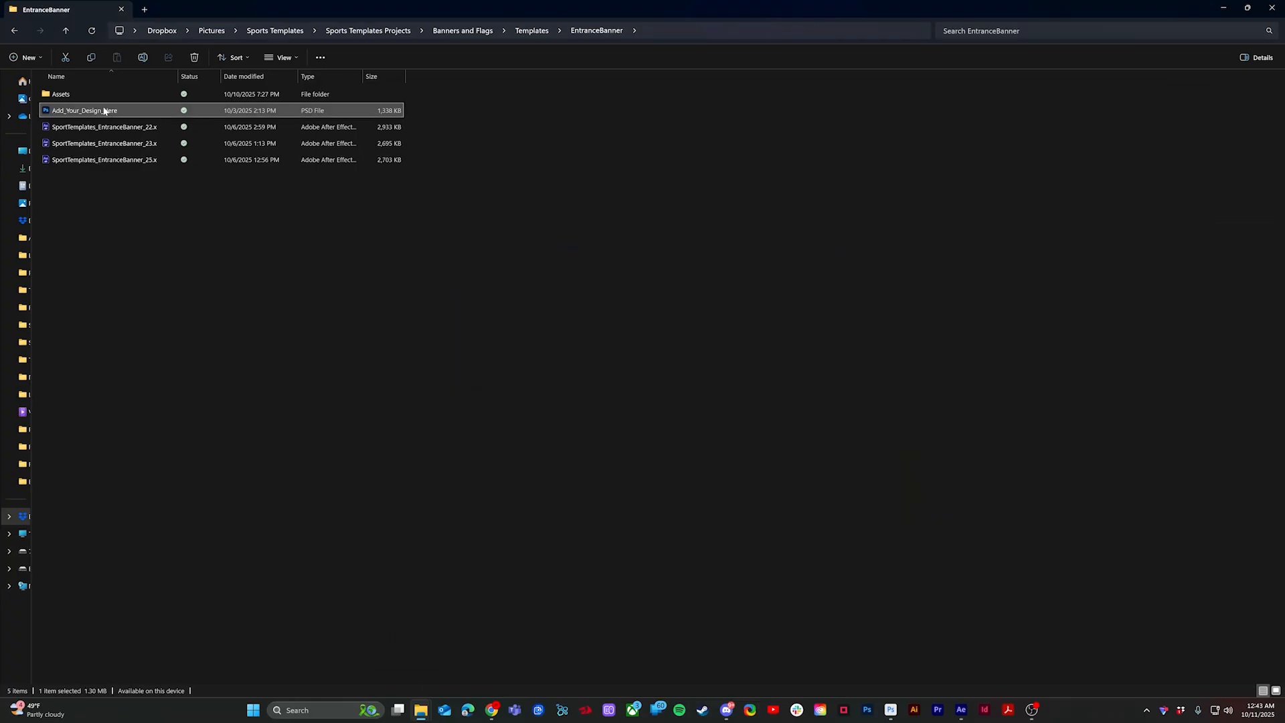
double_click(104, 111)
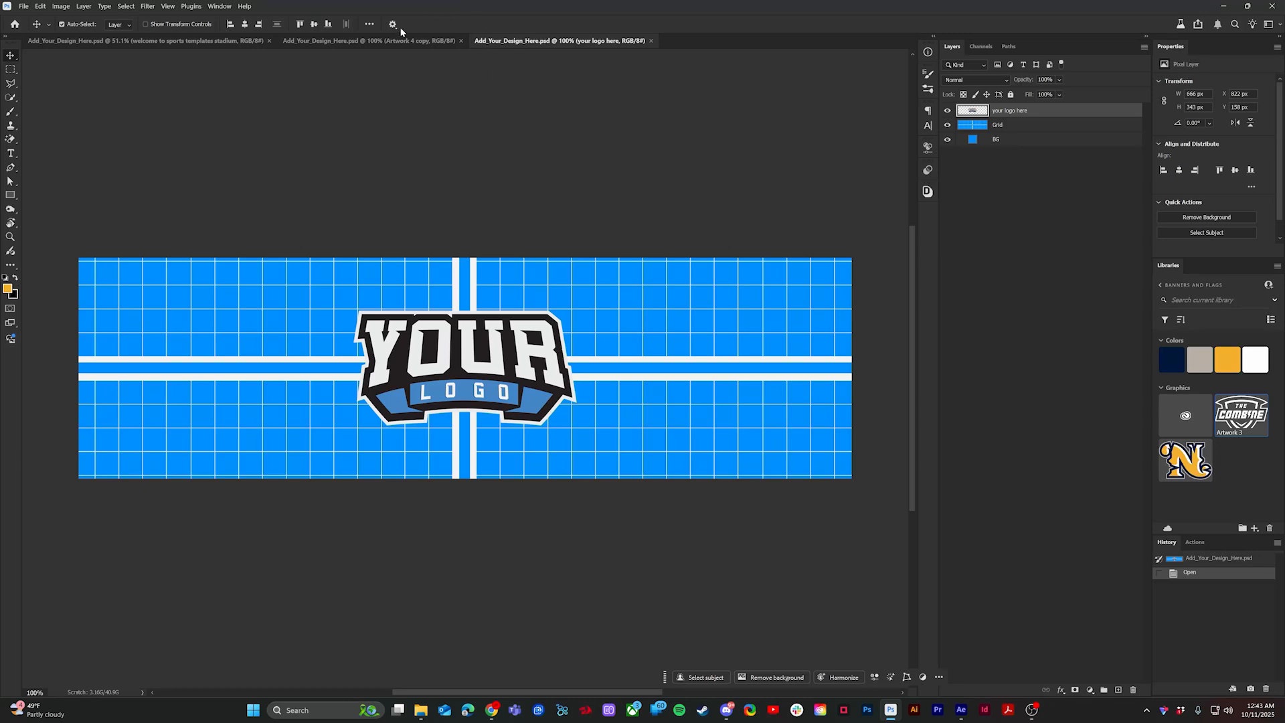
click(309, 42)
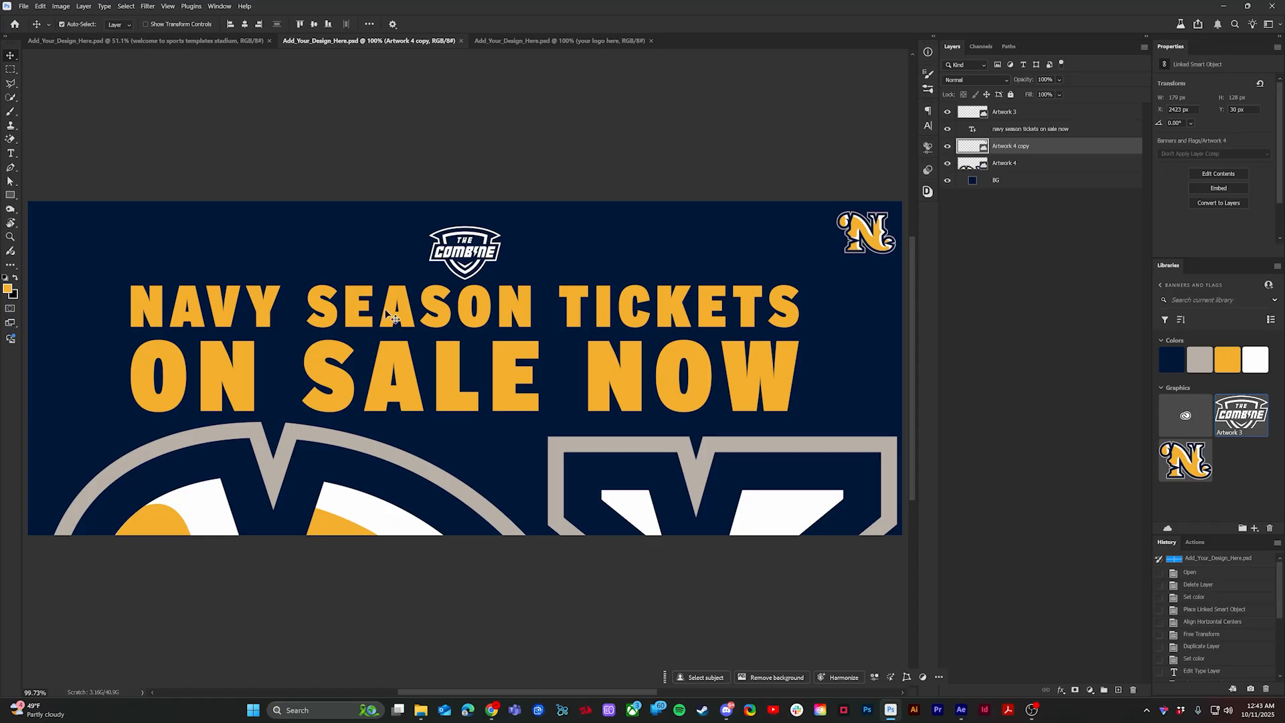
Step: Select the word NAVY in the billboard headline with the Type tool and switch to the entrance banner document
key(t)
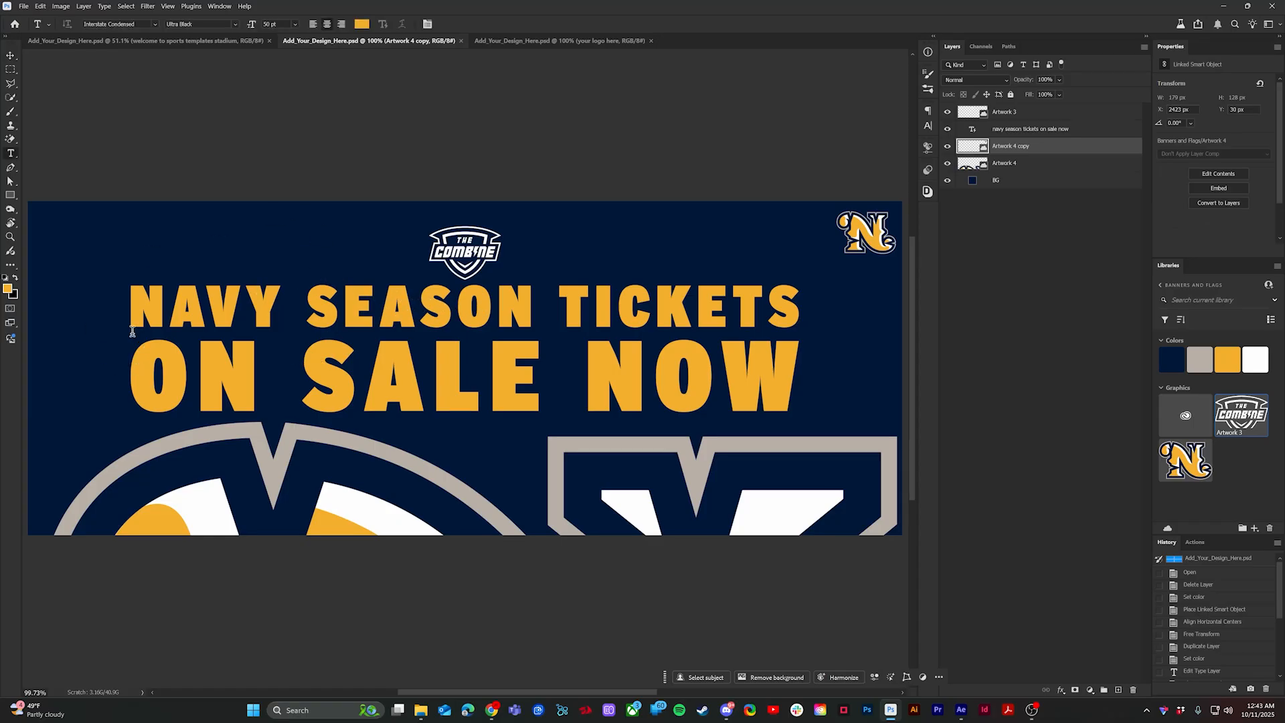
drag(133, 309, 267, 309)
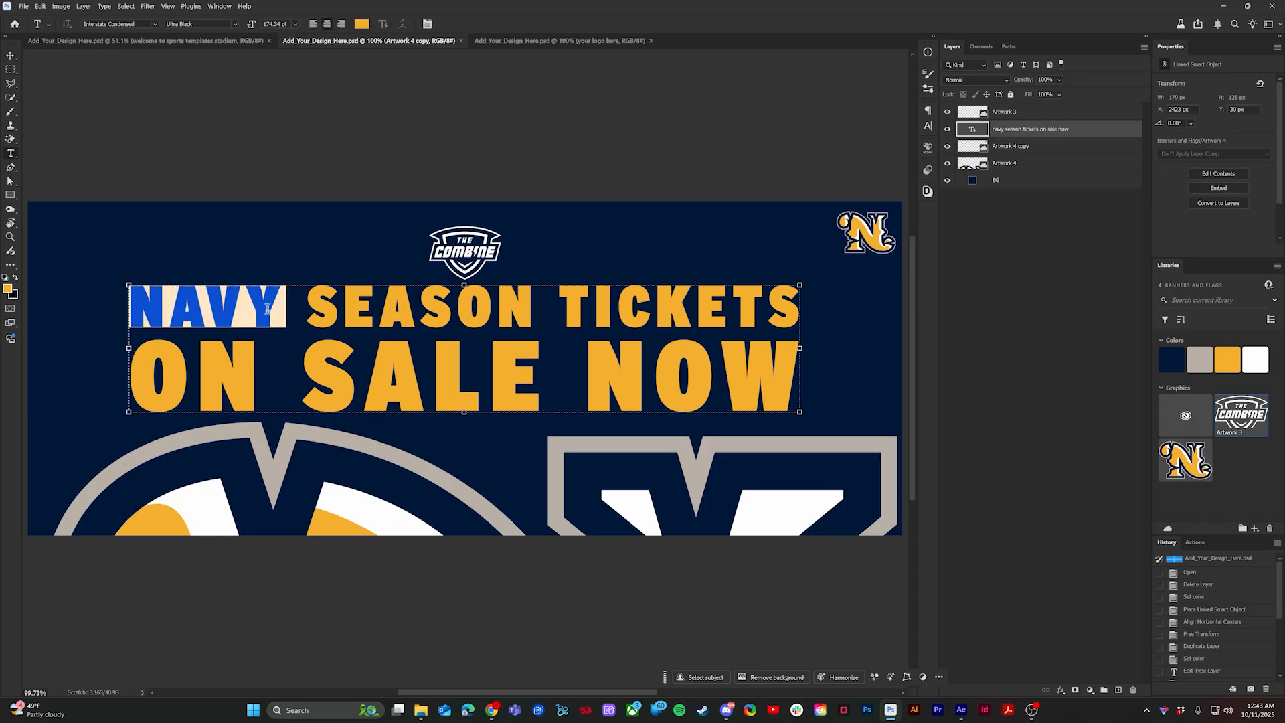
click(544, 42)
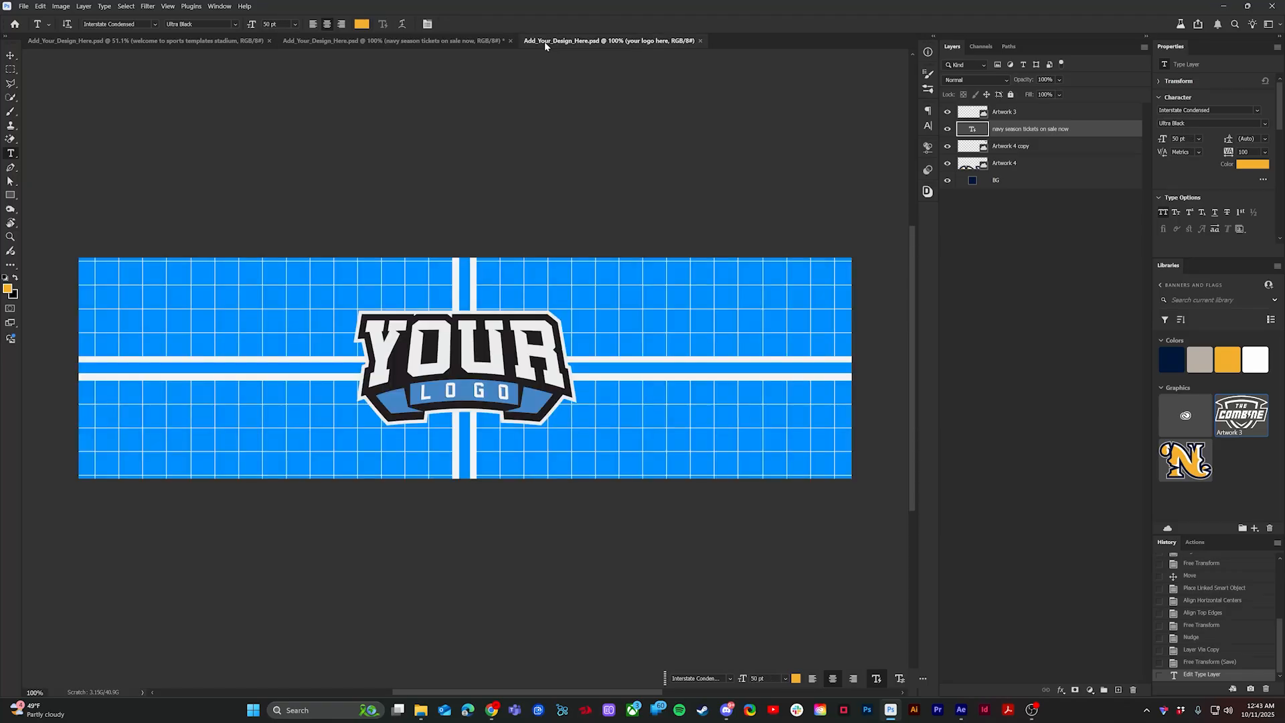
Step: Delete the placeholder logo and Grid layers from the entrance banner and recolour the BG layer with the library's navy
key(v)
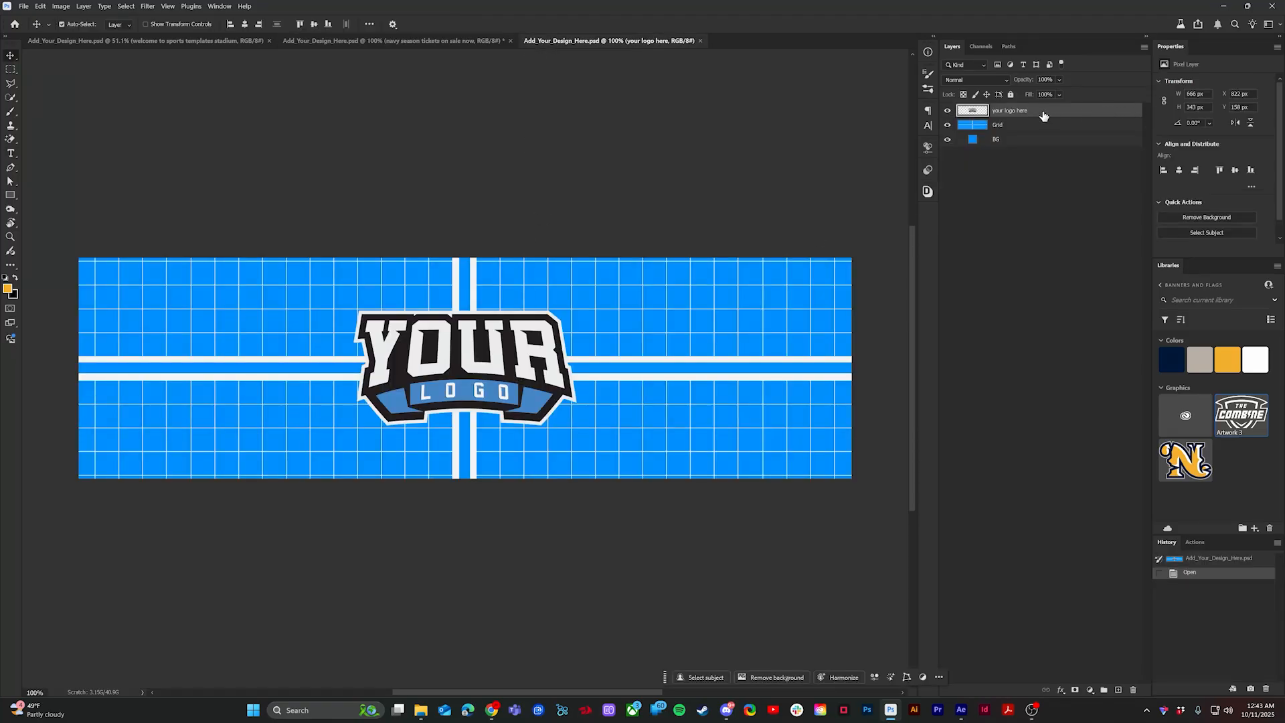
key(Delete)
key(Delete)
click(1172, 359)
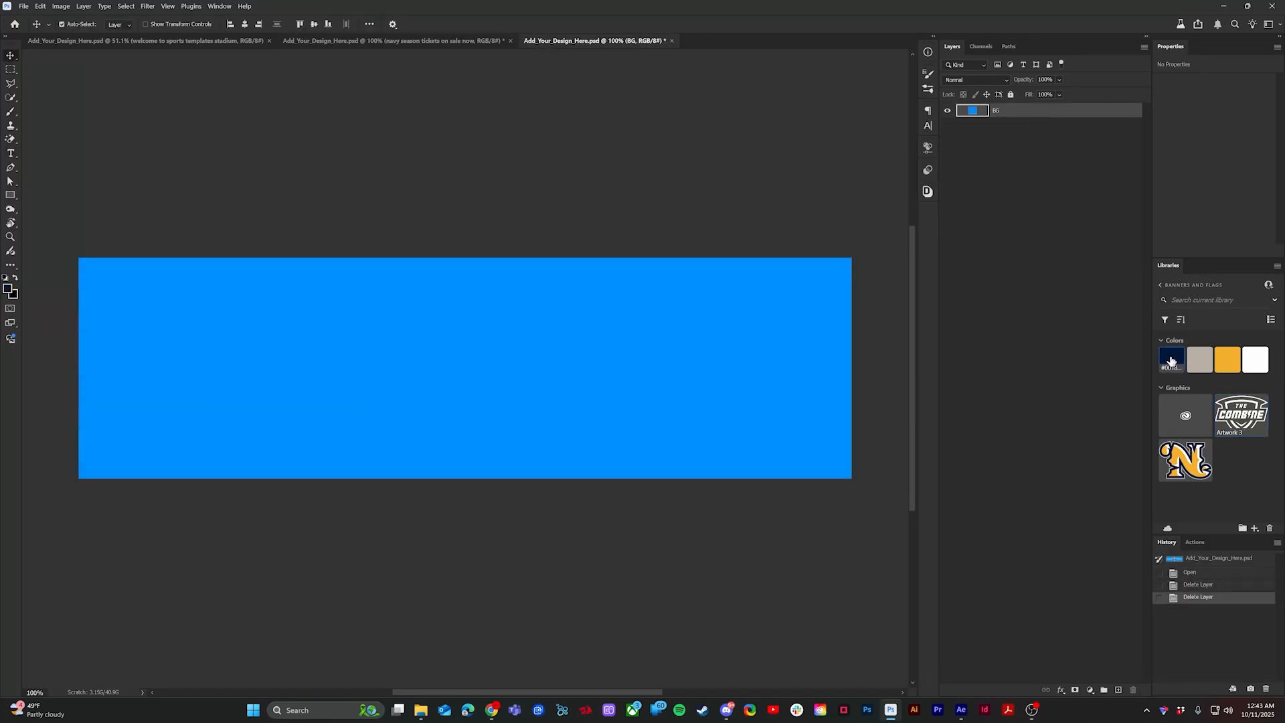
Step: Add a text layer reading "navy" on the banner in the headline's gold Interstate Condensed Ultra Black style
key(t)
click(361, 383)
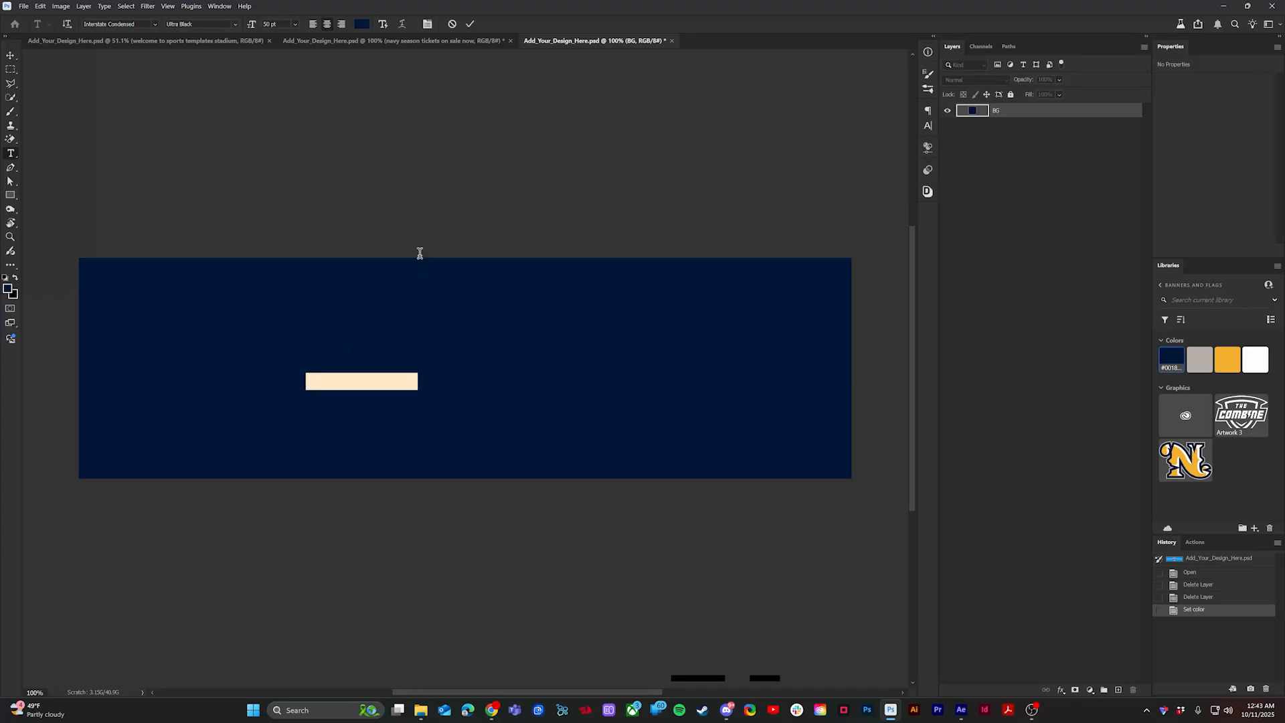
text(navy)
key(ctrl+Return)
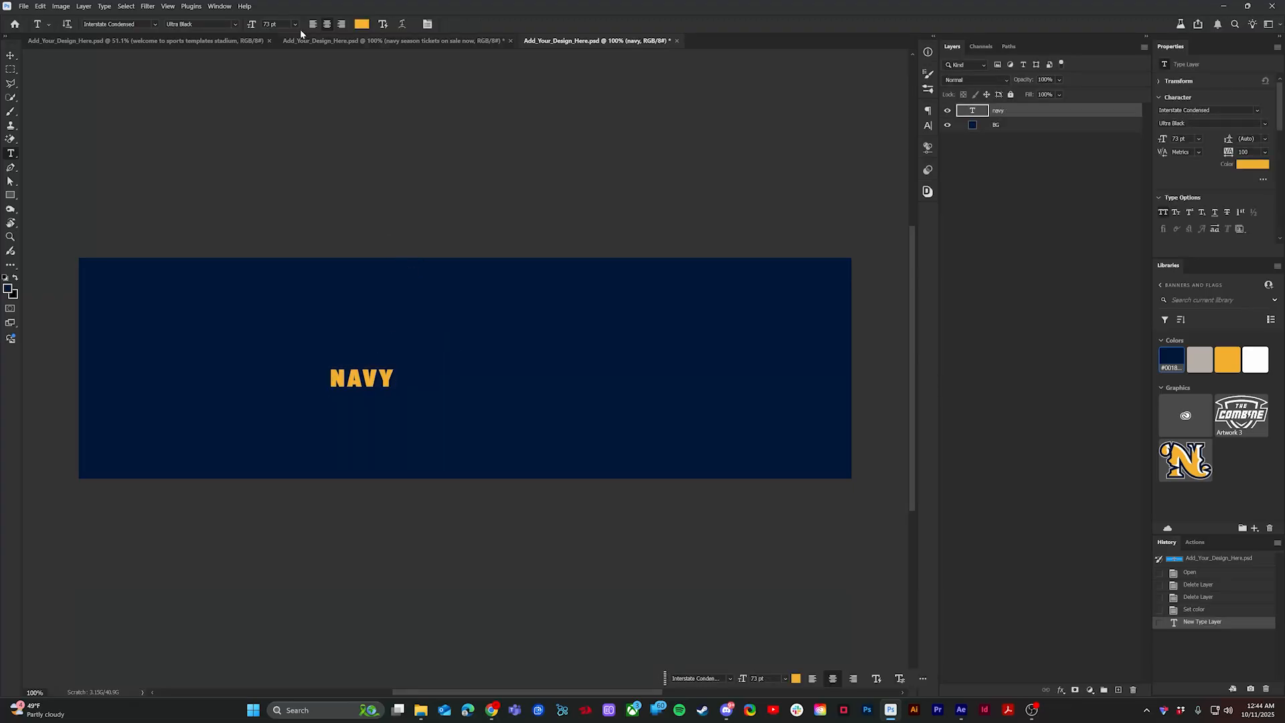
Step: Centre the navy text horizontally and vertically on the banner and scale it up to about 591%
key(v)
click(245, 24)
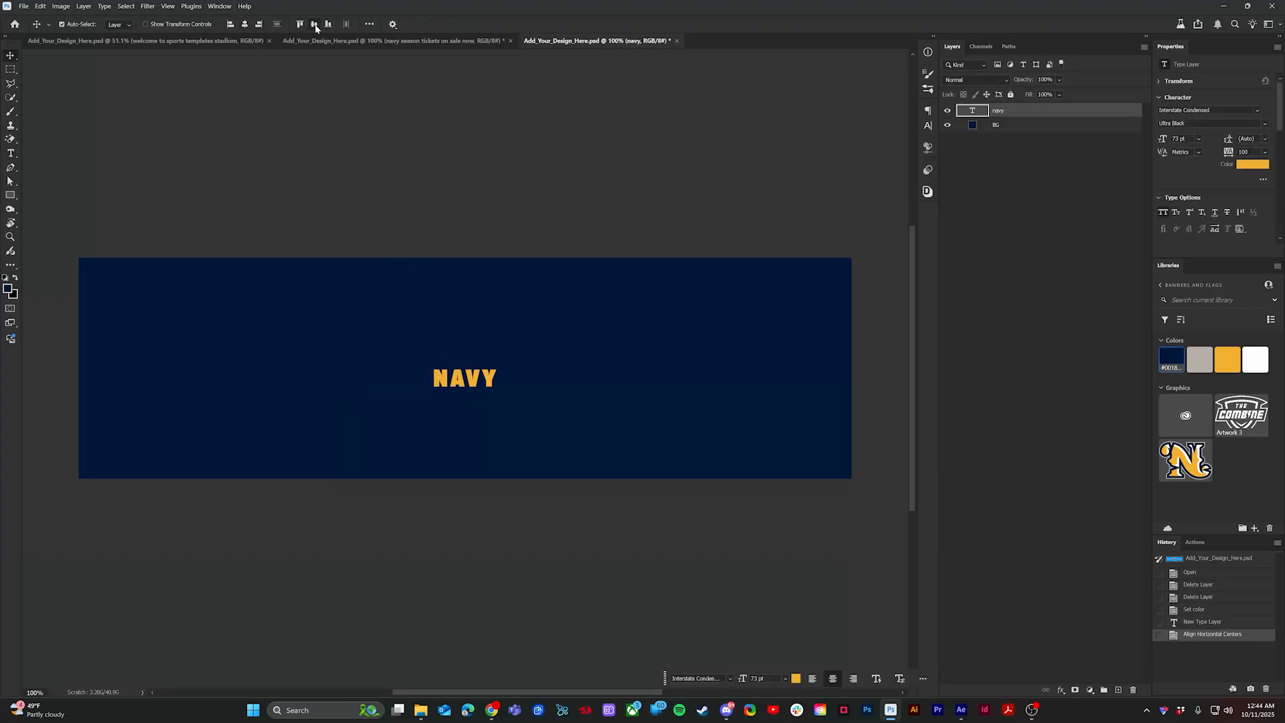
click(314, 24)
key(ctrl+t)
drag(496, 369, 654, 367)
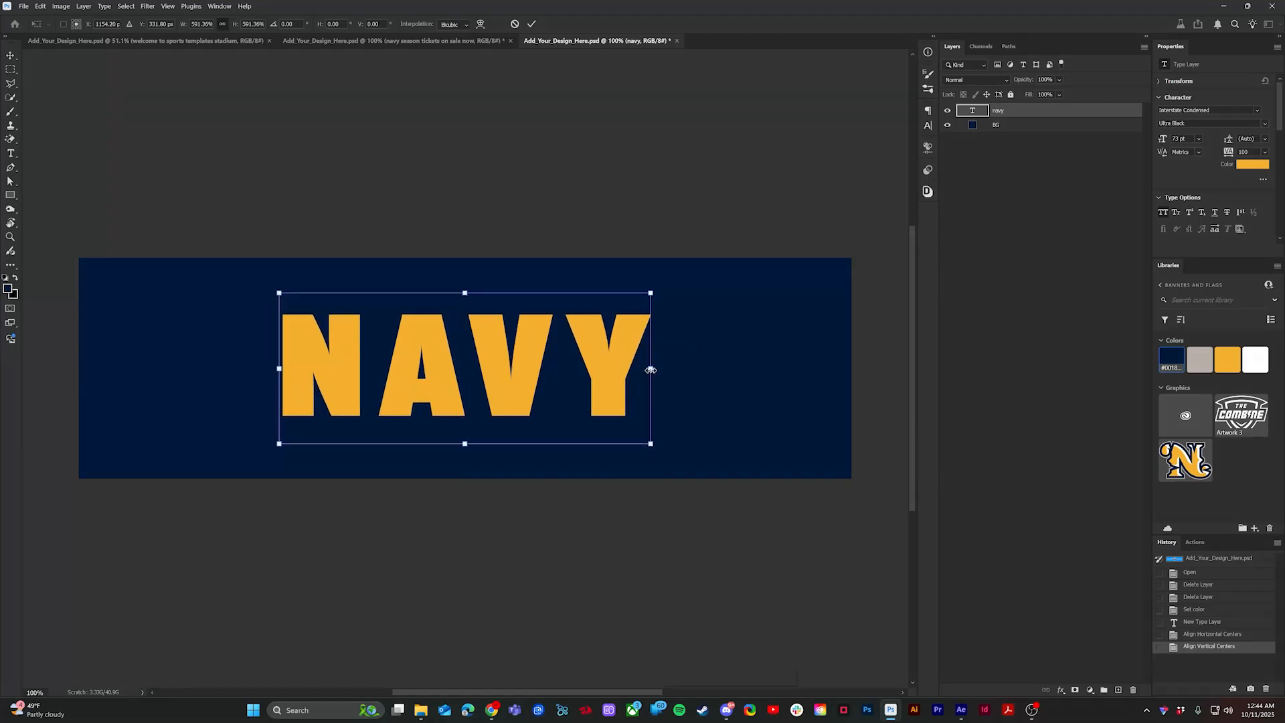
key(Return)
Step: Replace the banner's headline text with "get loud" and return to the Move tool
key(t)
click(512, 354)
key(ctrl+a)
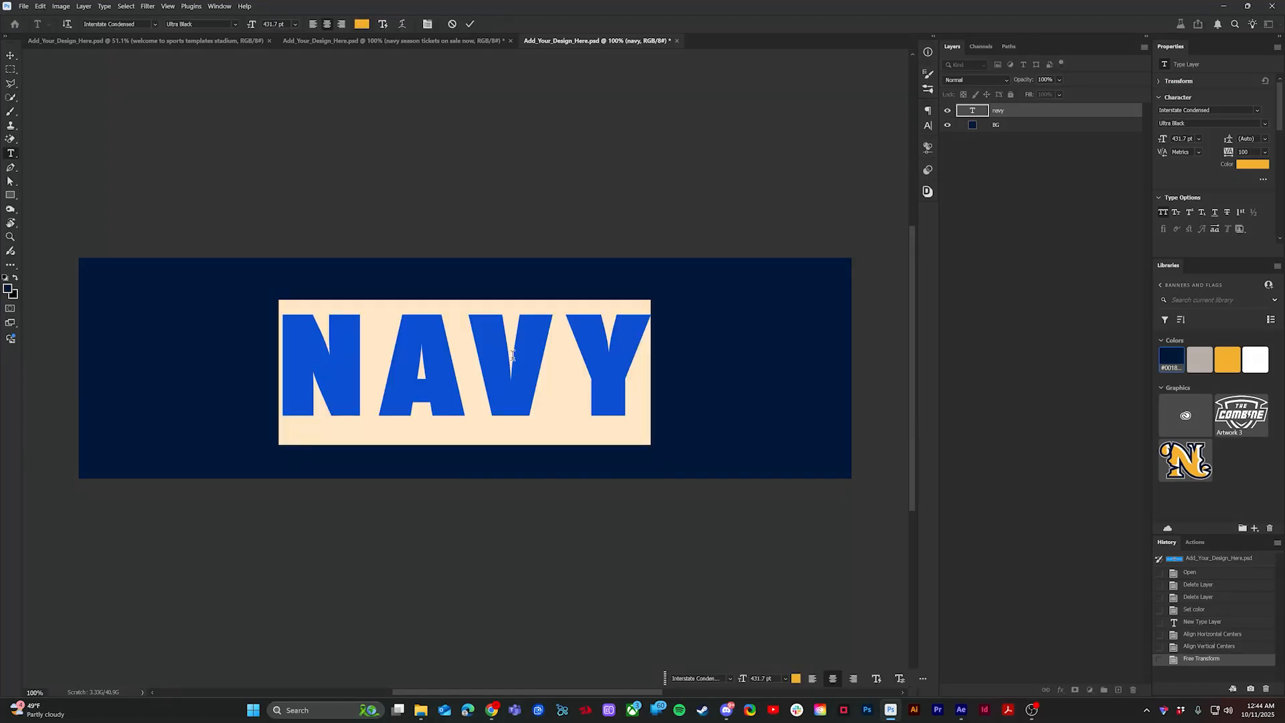
text(GET loud)
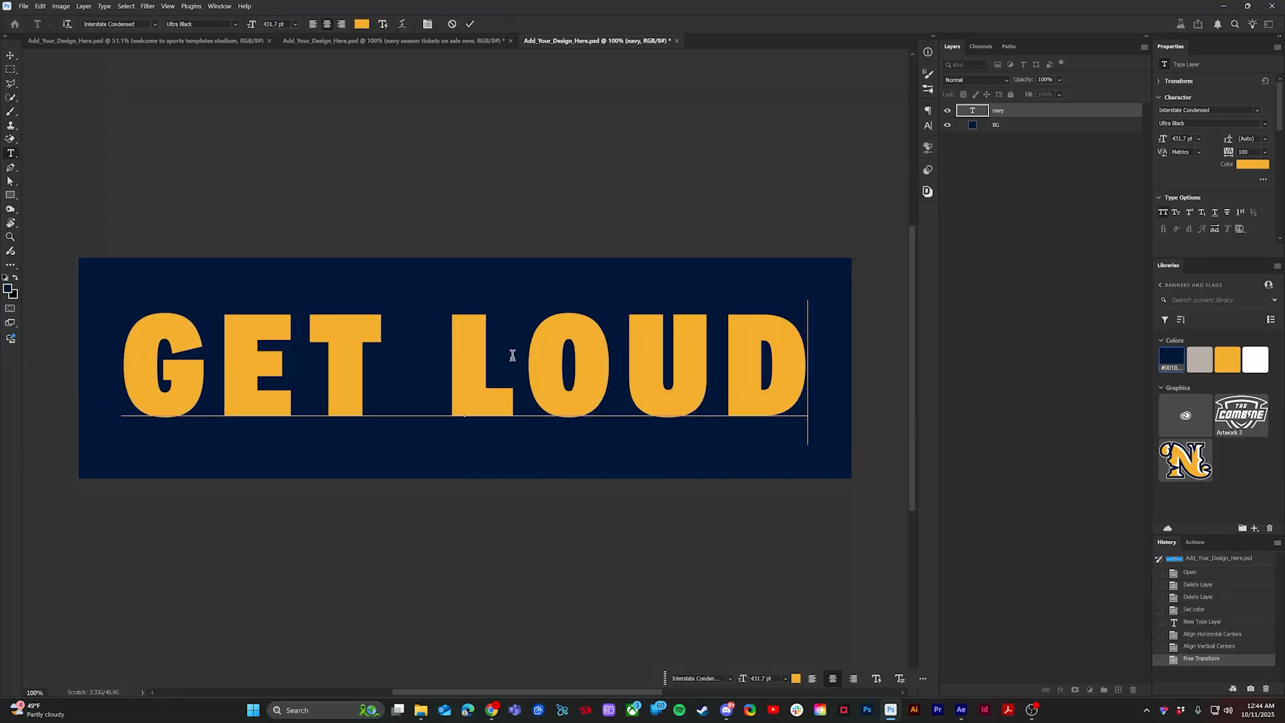
key(Escape)
key(v)
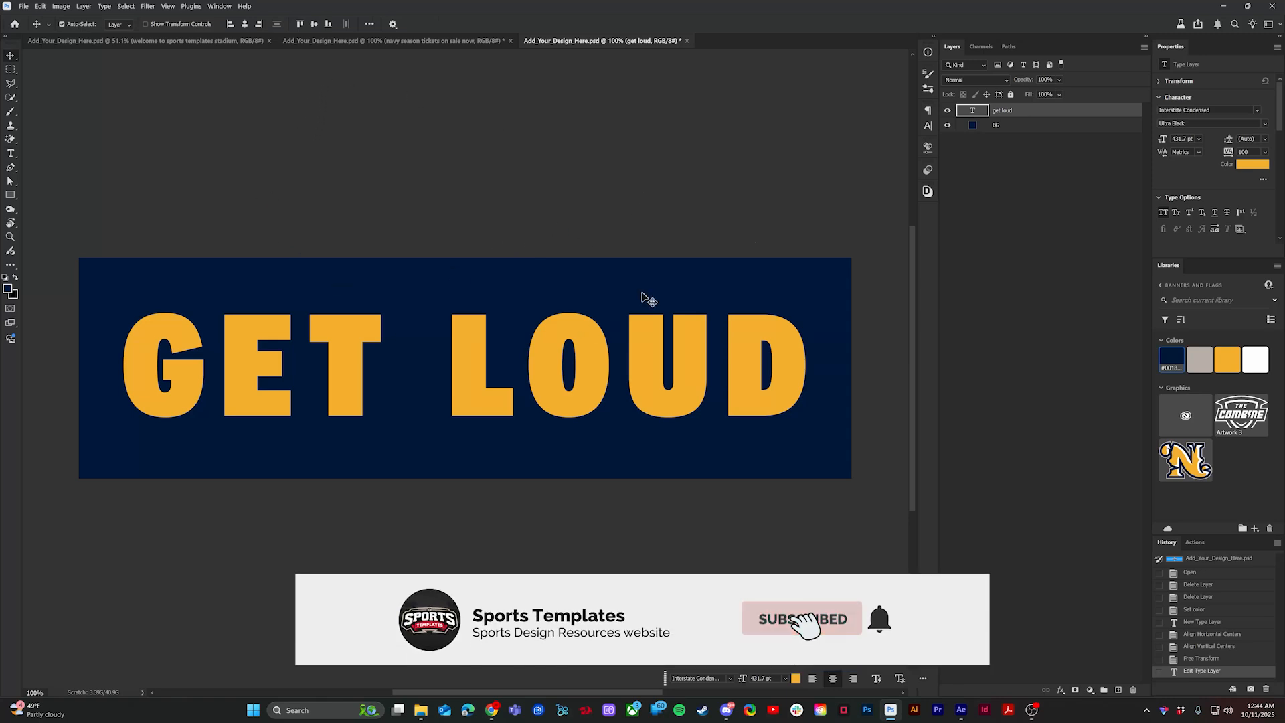
Step: Convert the get loud text layer to a Smart Object and apply a Spin Radial Blur with amount 52 and Good quality
right_click(1051, 113)
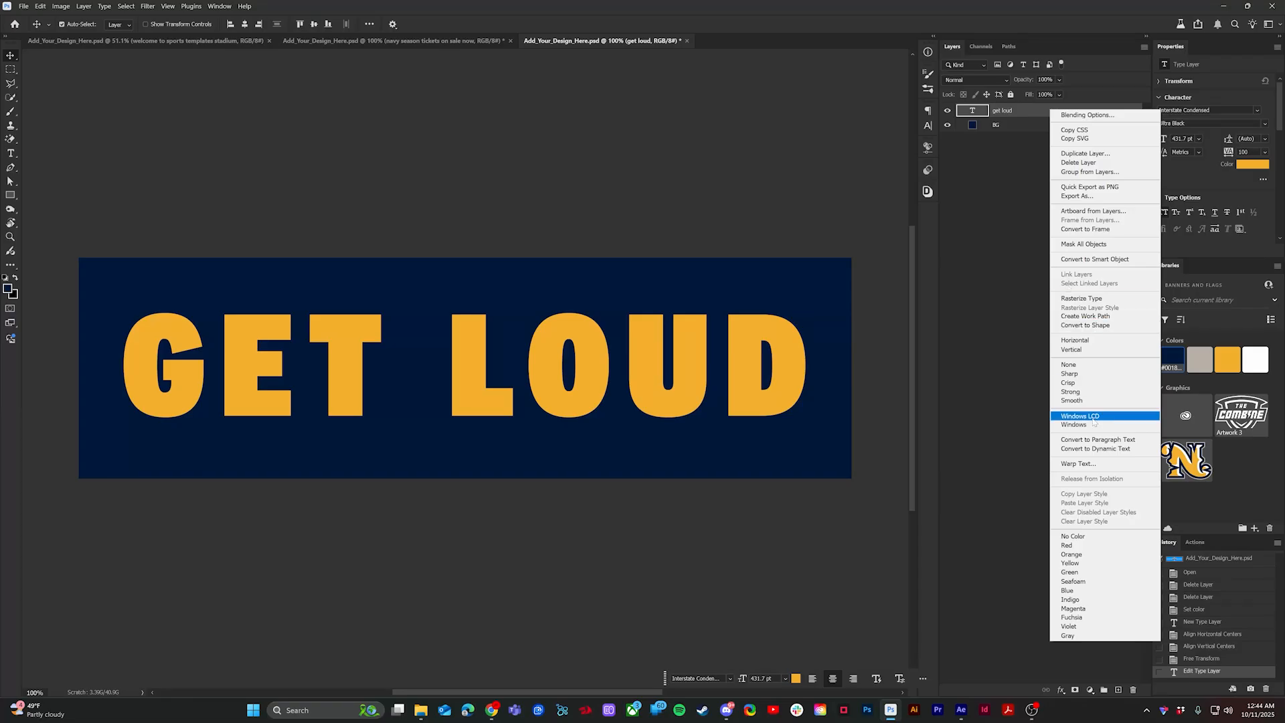
click(1107, 260)
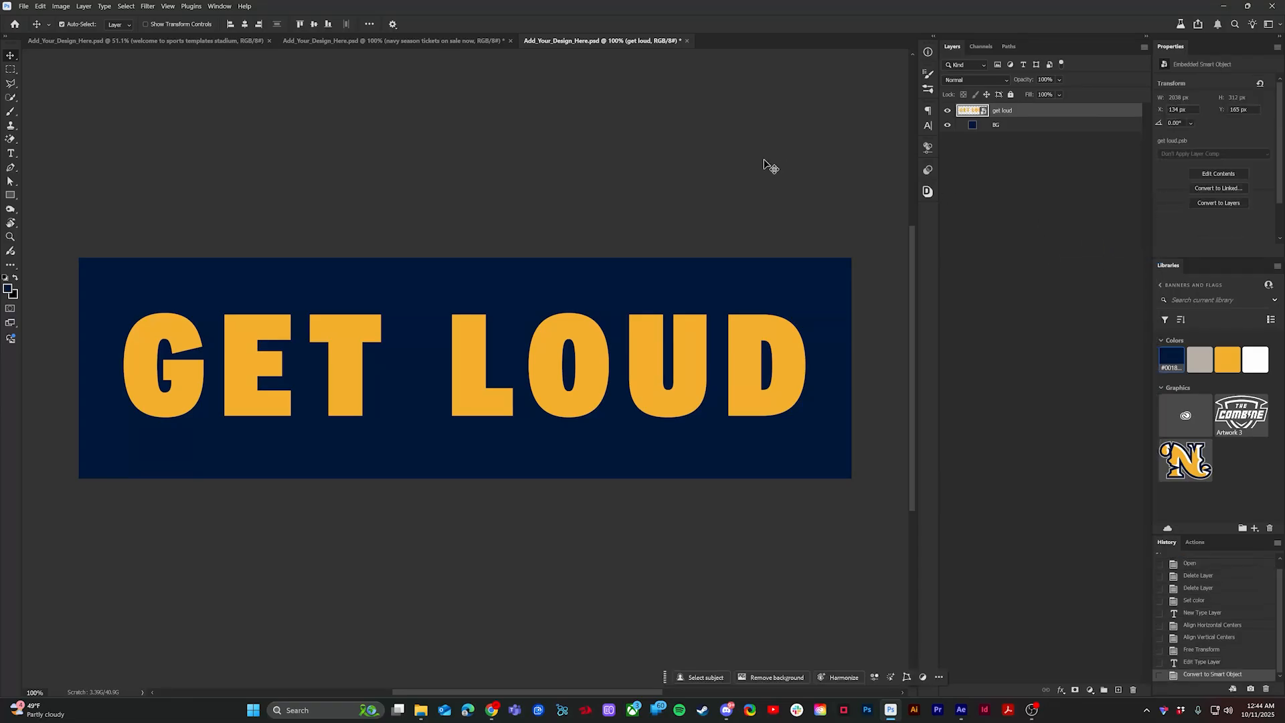
click(147, 6)
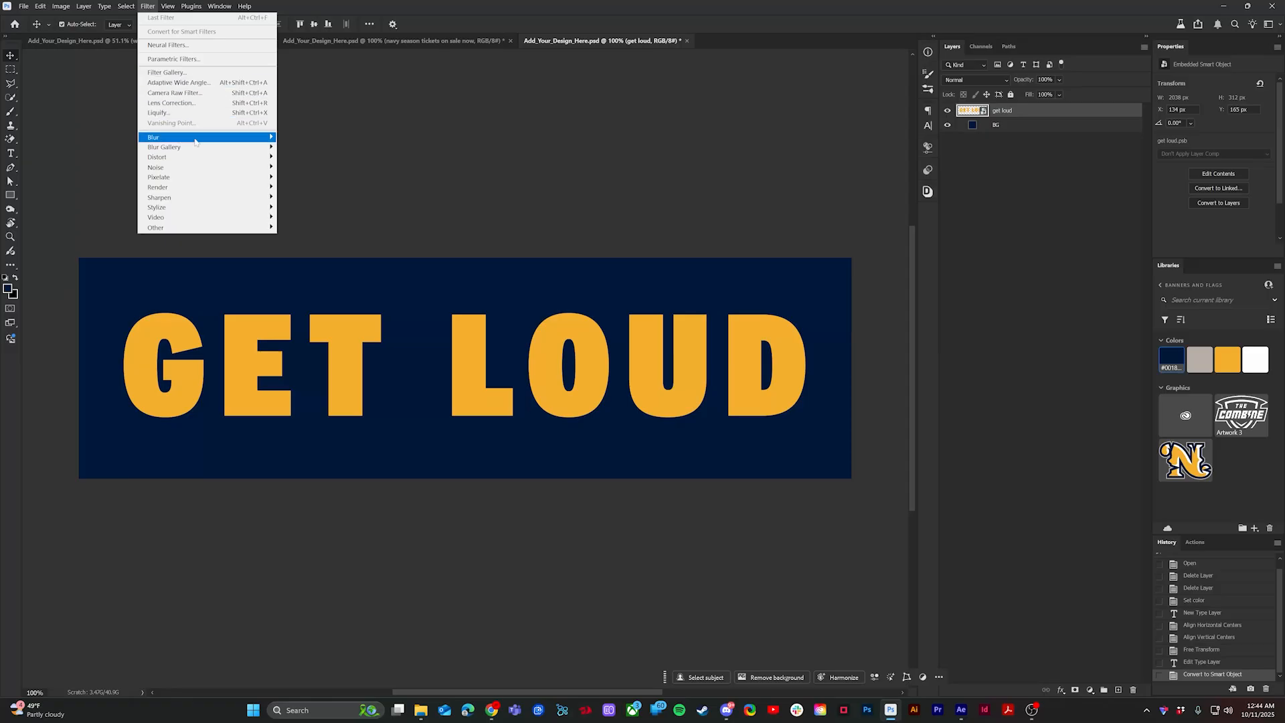
mouse_move(195, 141)
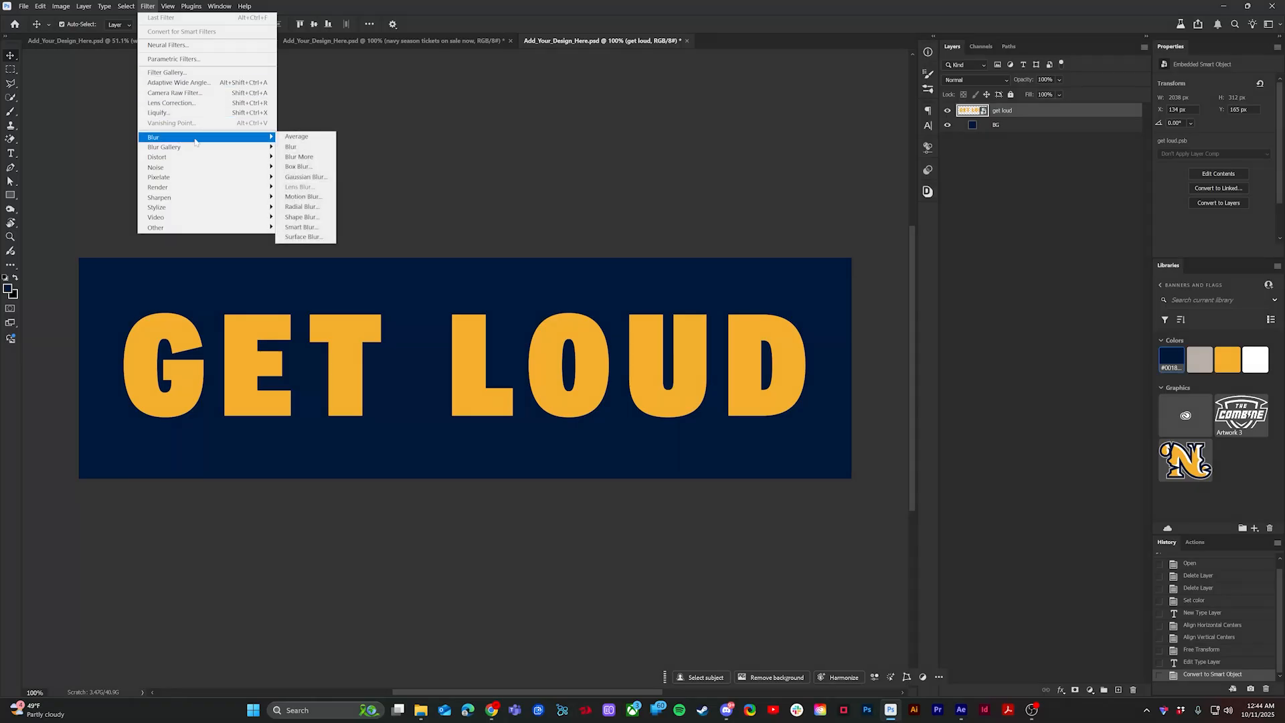
click(303, 207)
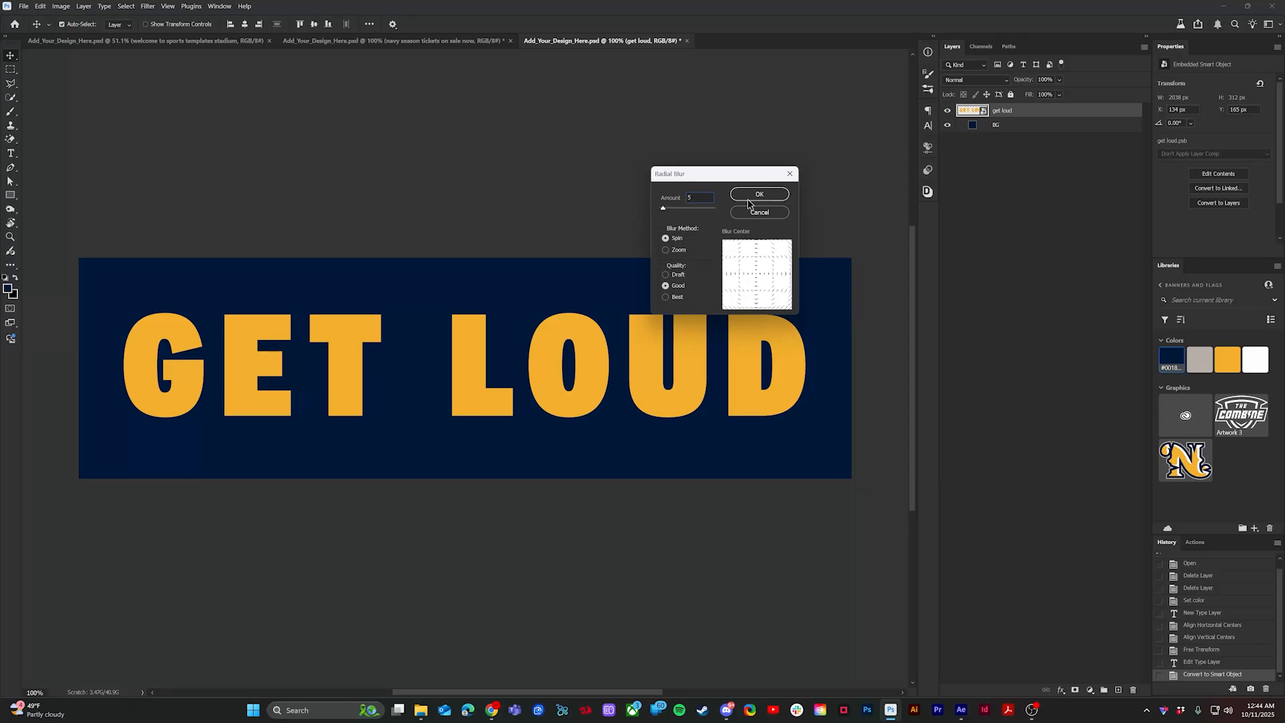
text(52)
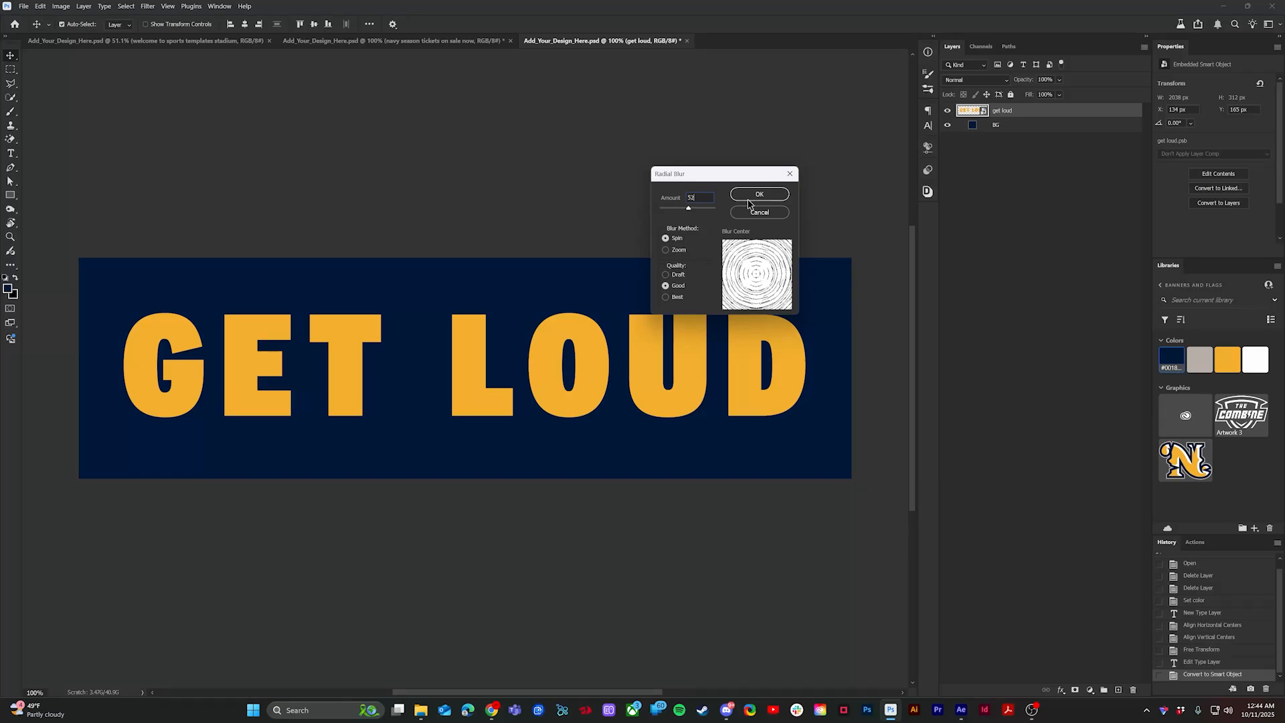
click(748, 198)
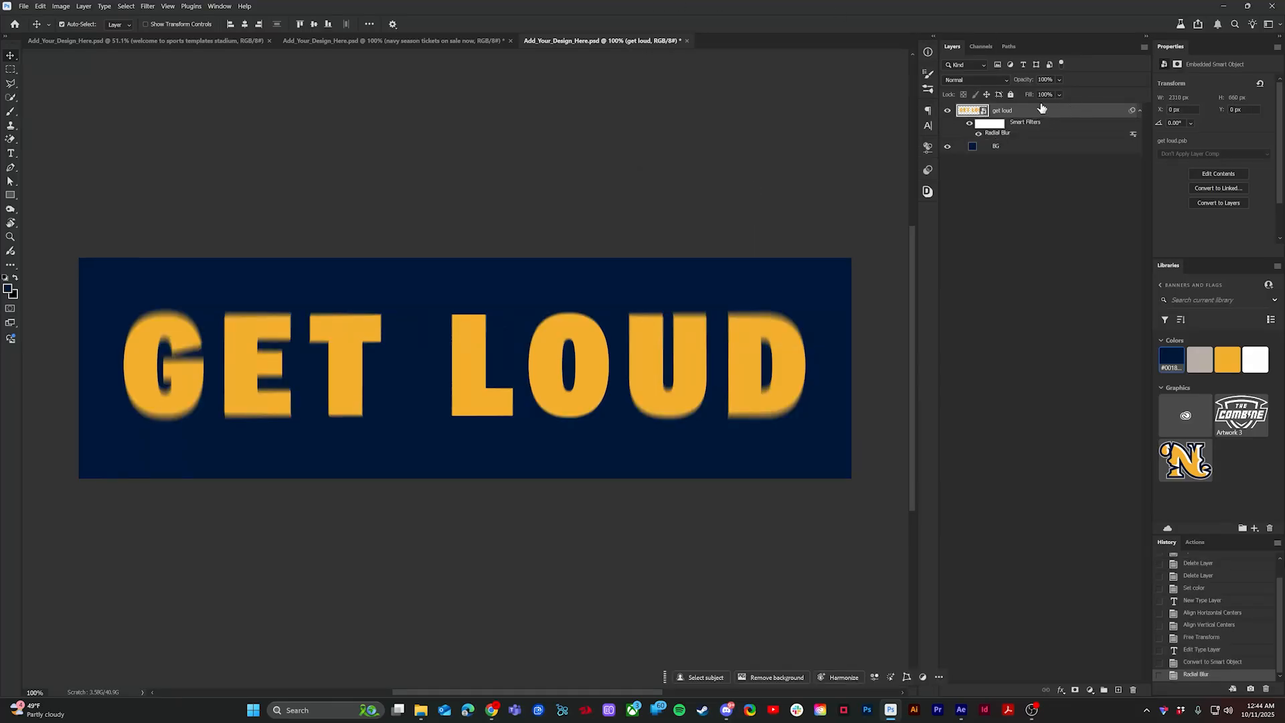
Step: Duplicate the blurred get loud layer and lock the copy
key(ctrl+j)
click(1140, 112)
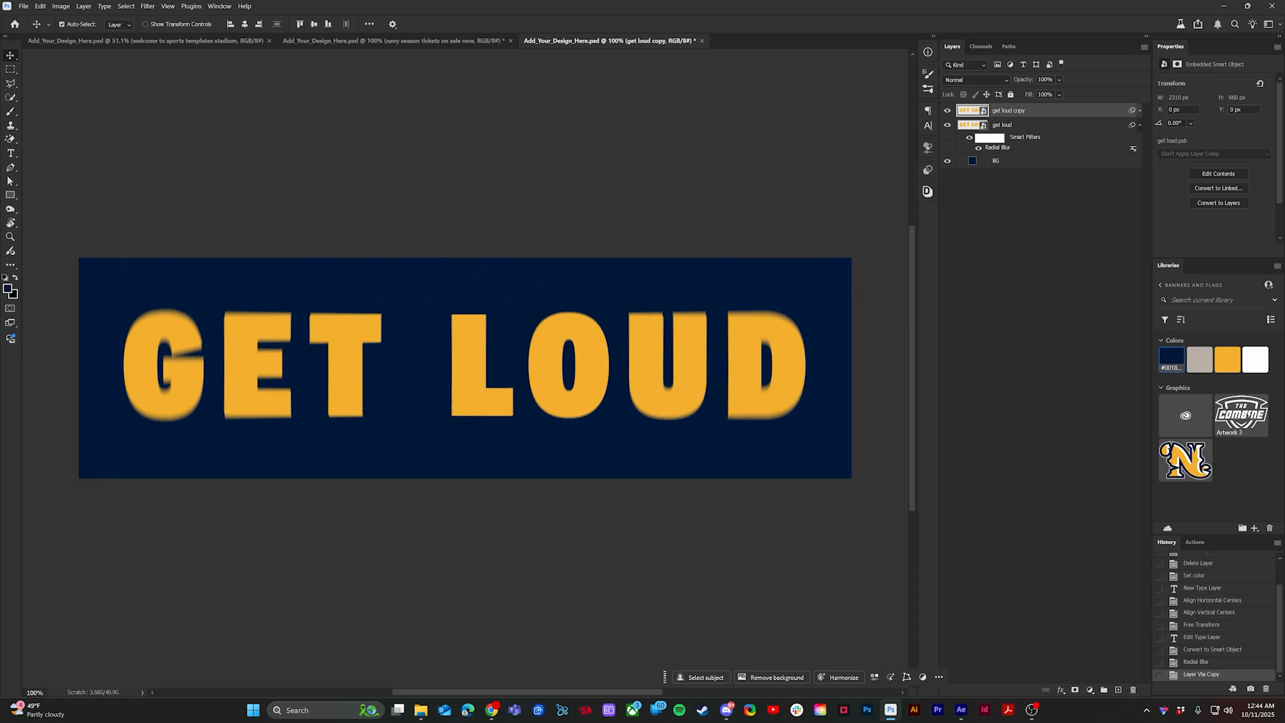
click(1010, 95)
Step: Shift the original get loud layer down about 62 px, duplicate it and offset the duplicate upward by a similar distance
click(1022, 126)
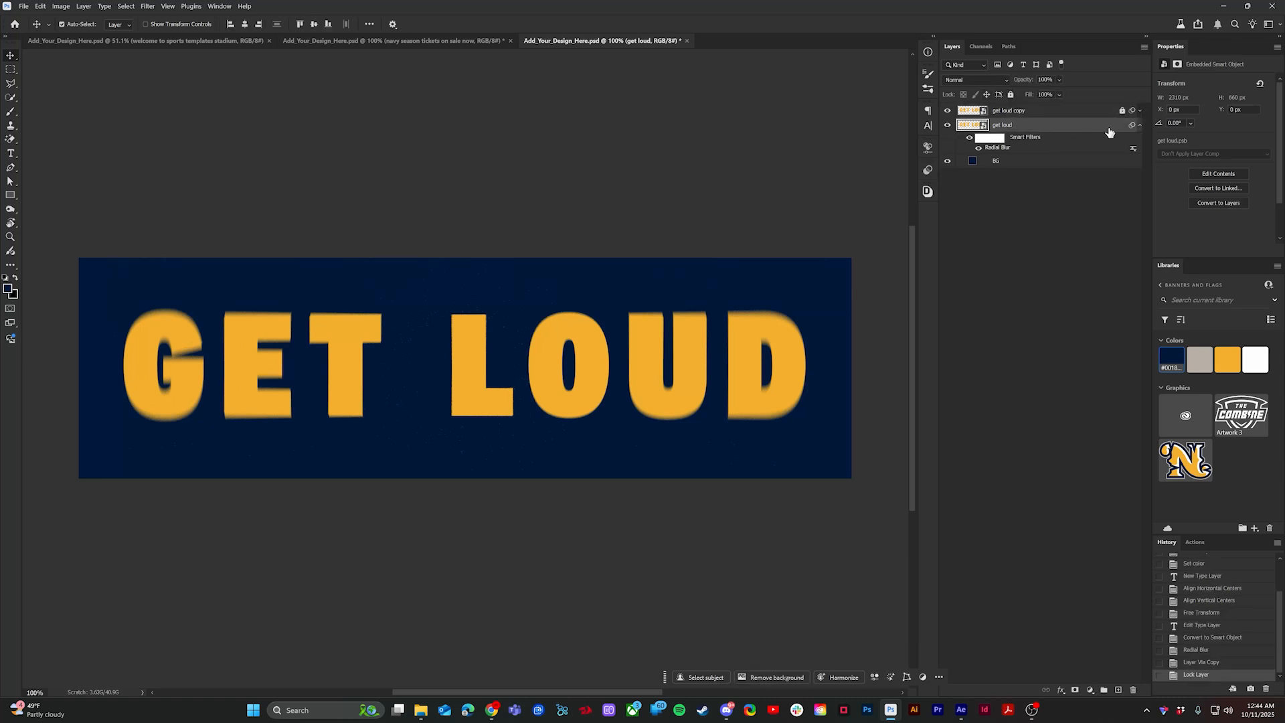
click(1140, 125)
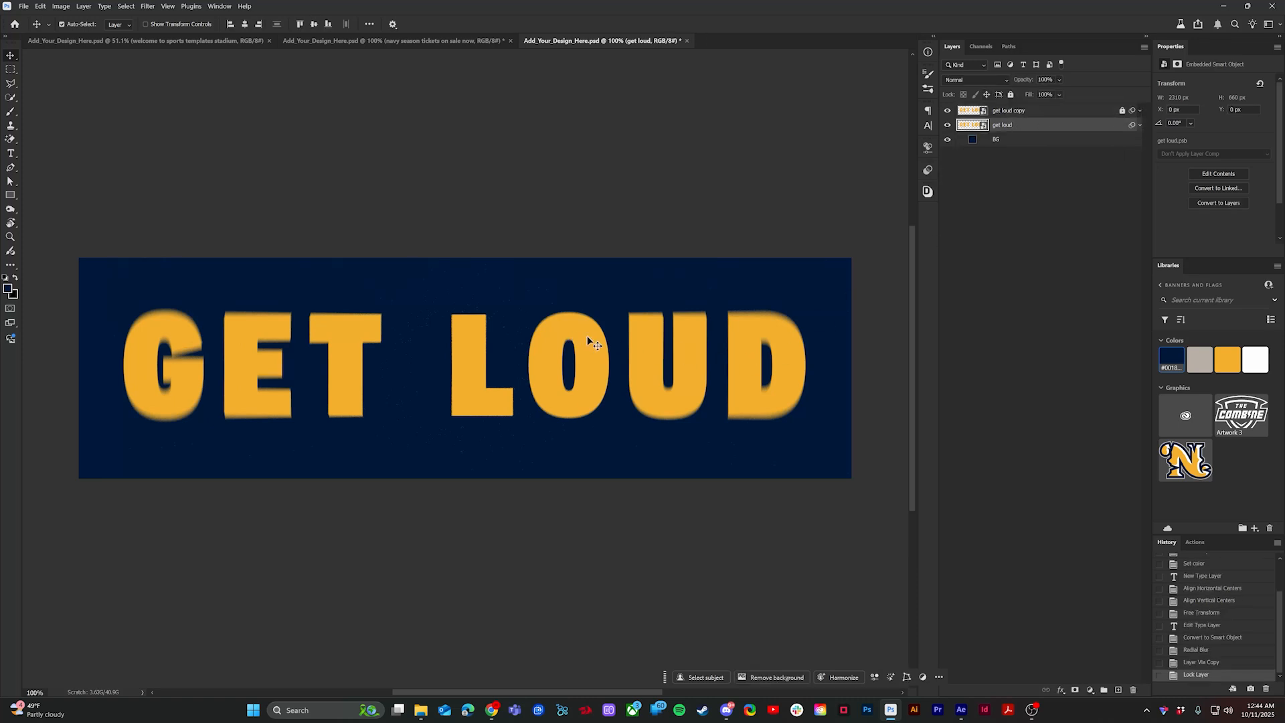
mouse_move(588, 336)
mouse_down()
mouse_move(587, 310)
mouse_move(595, 359)
mouse_up()
key(ctrl+j)
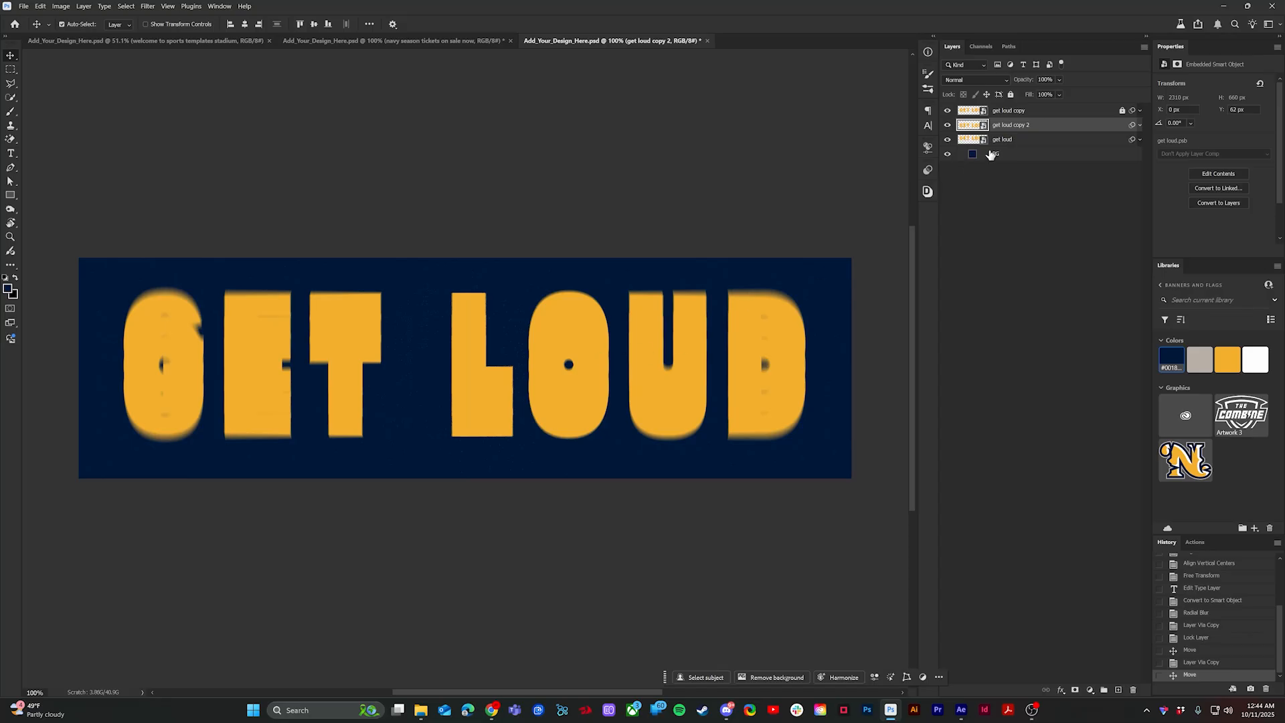
click(1121, 109)
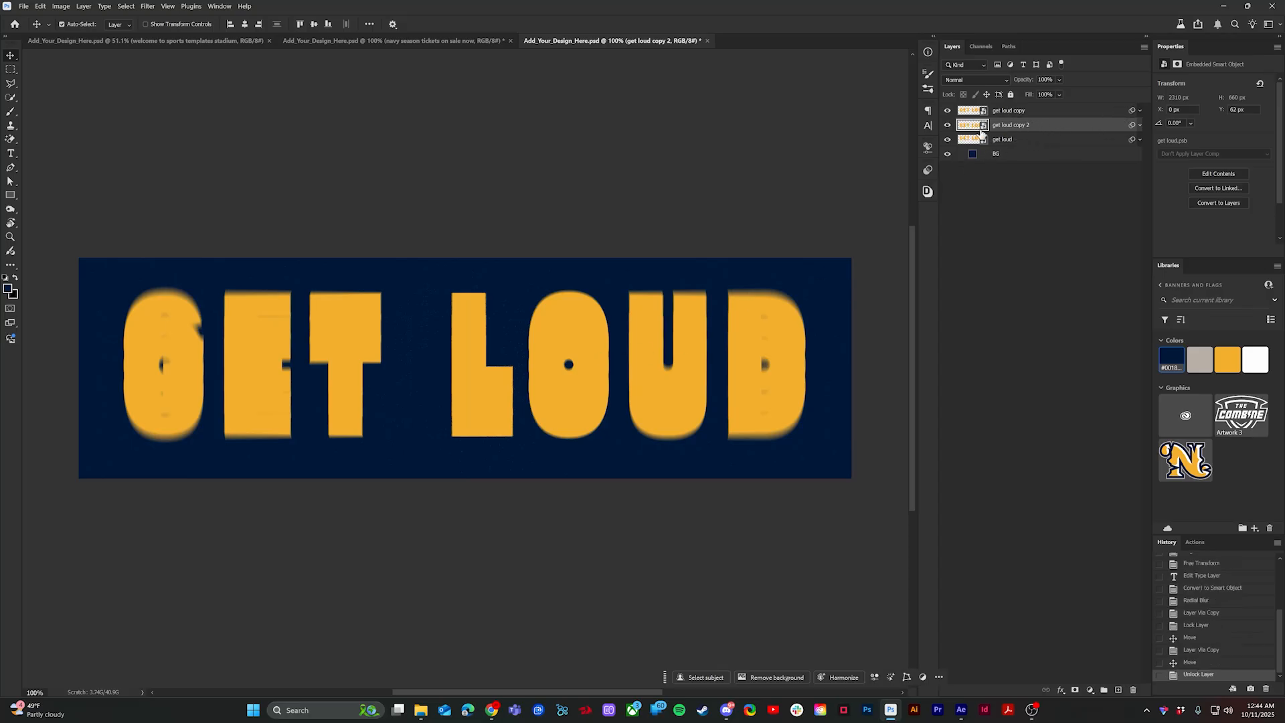
click(1039, 113)
click(1010, 94)
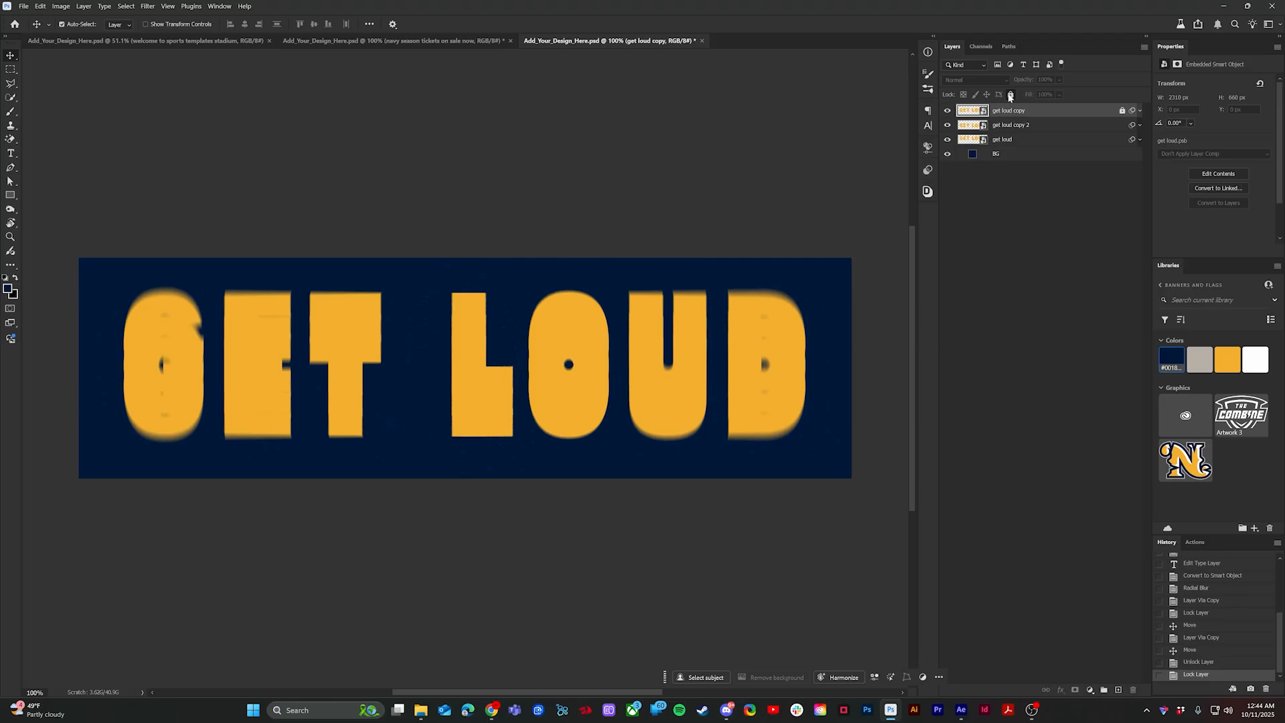
Step: Group the get loud and get loud copy 2 layers beneath the locked copy
click(1034, 124)
shift+click(1038, 139)
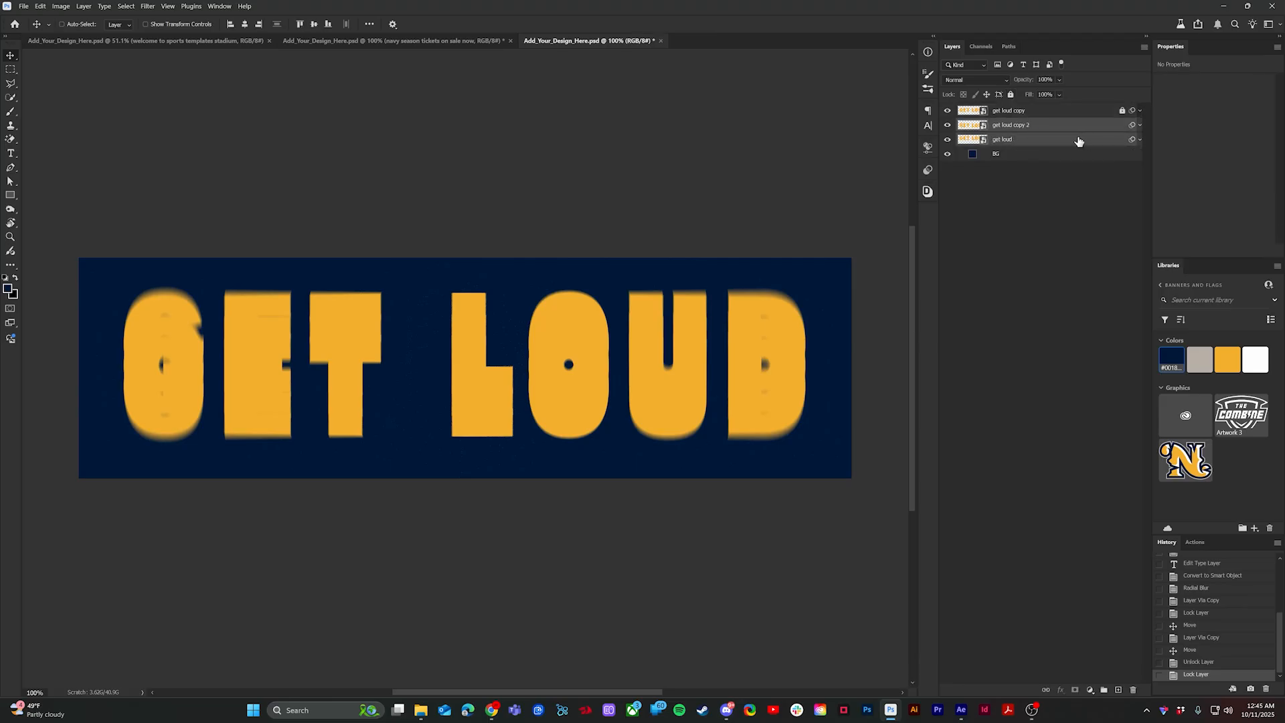
key(ctrl+g)
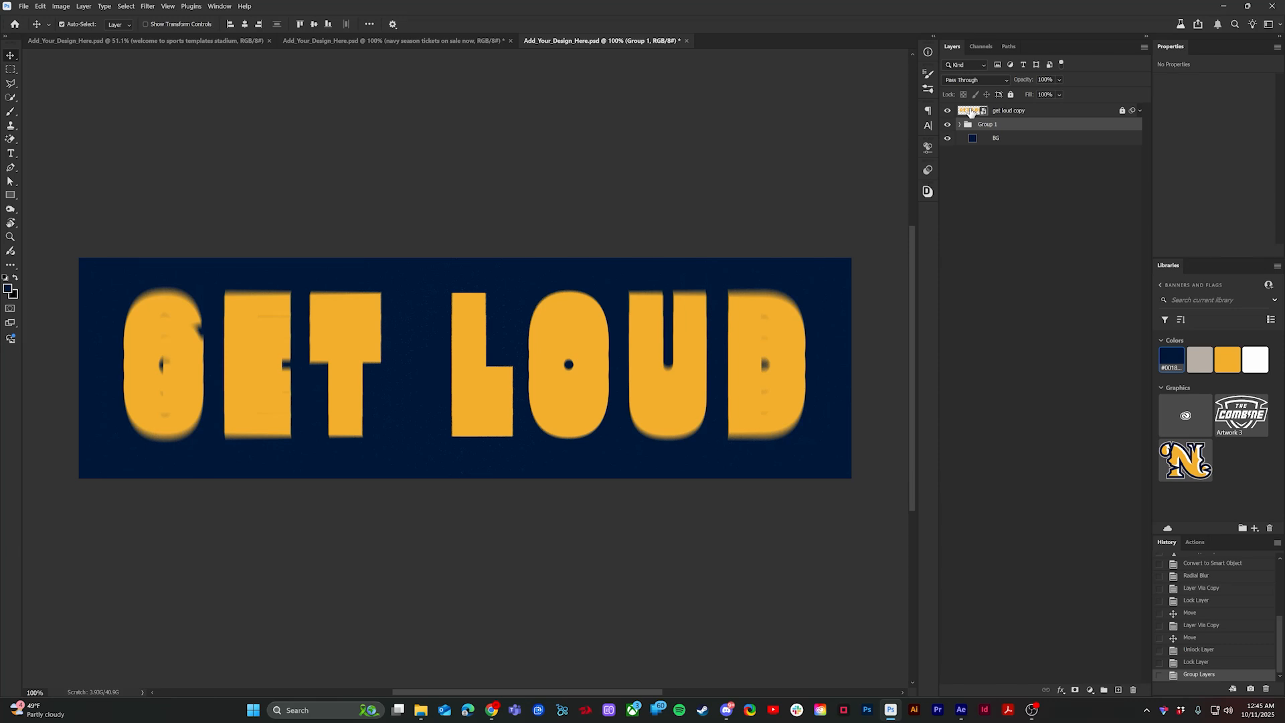
Step: Load the locked get loud copy's outline as a selection and add it as a layer mask on Group 1
drag(970, 112, 974, 117)
ctrl+click(968, 111)
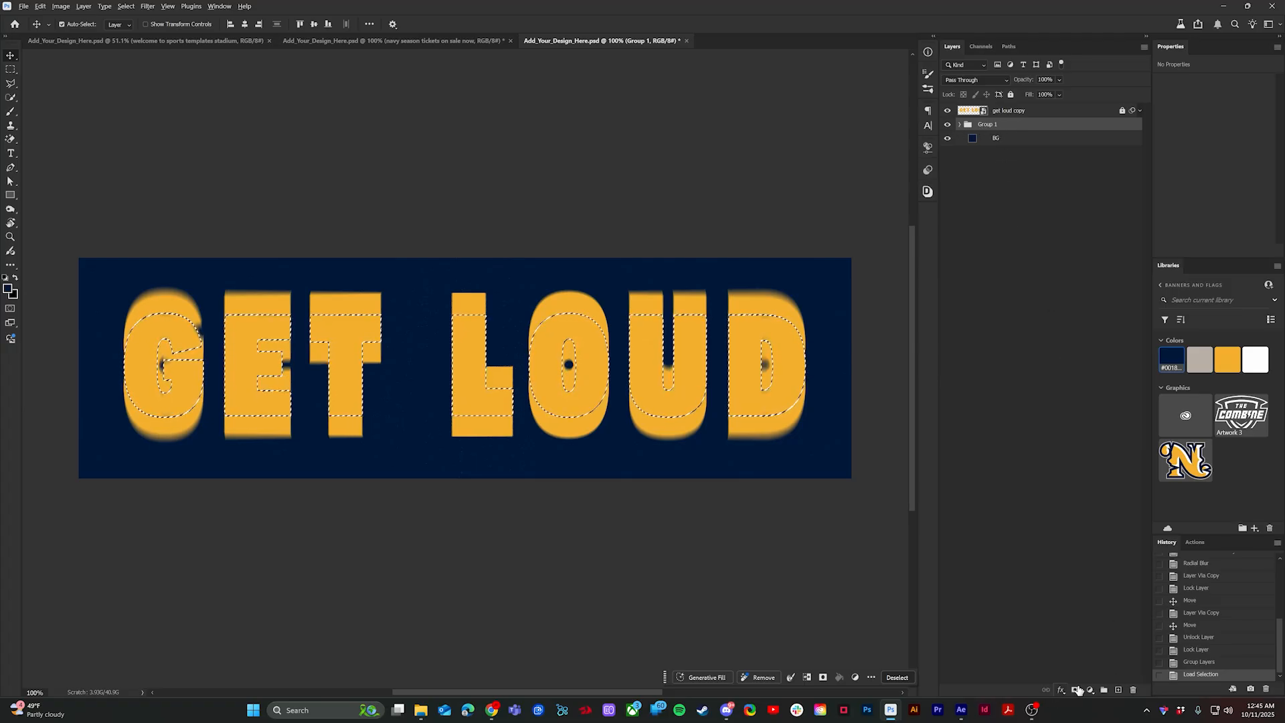
click(1076, 690)
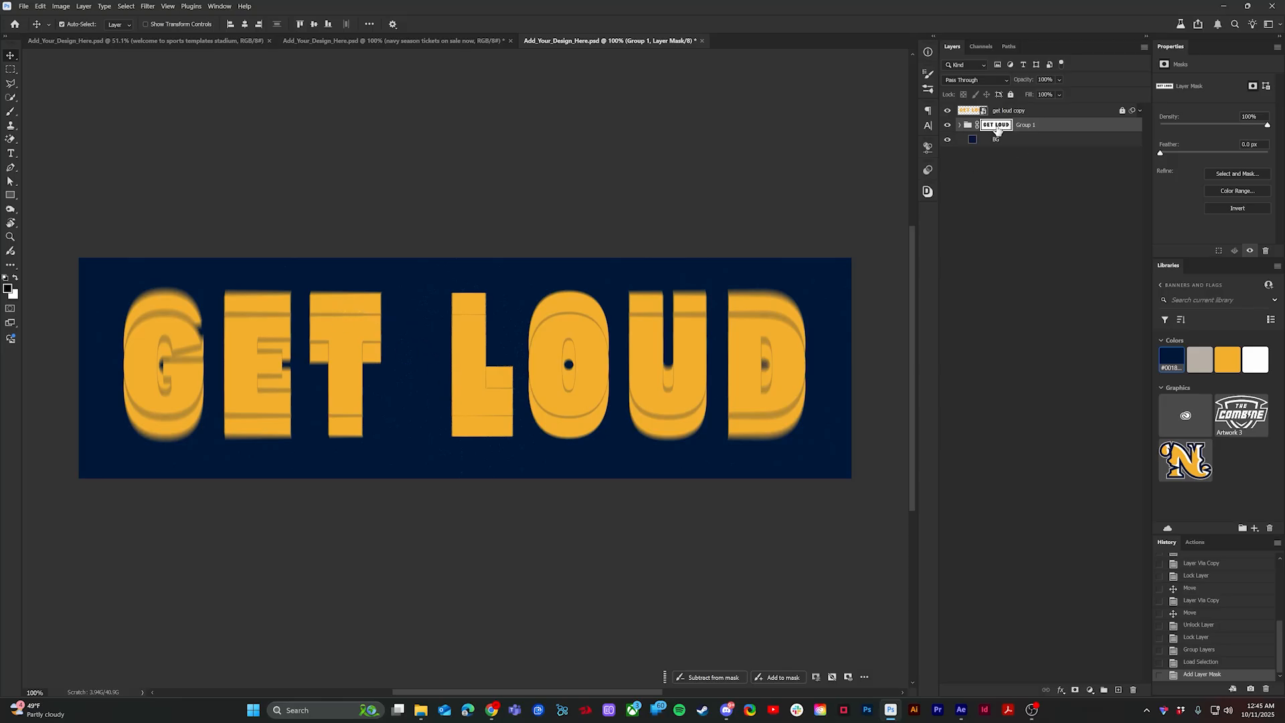
Step: Set up a Soft Round brush with 0% hardness and 19% flow for painting on the group's mask
key(b)
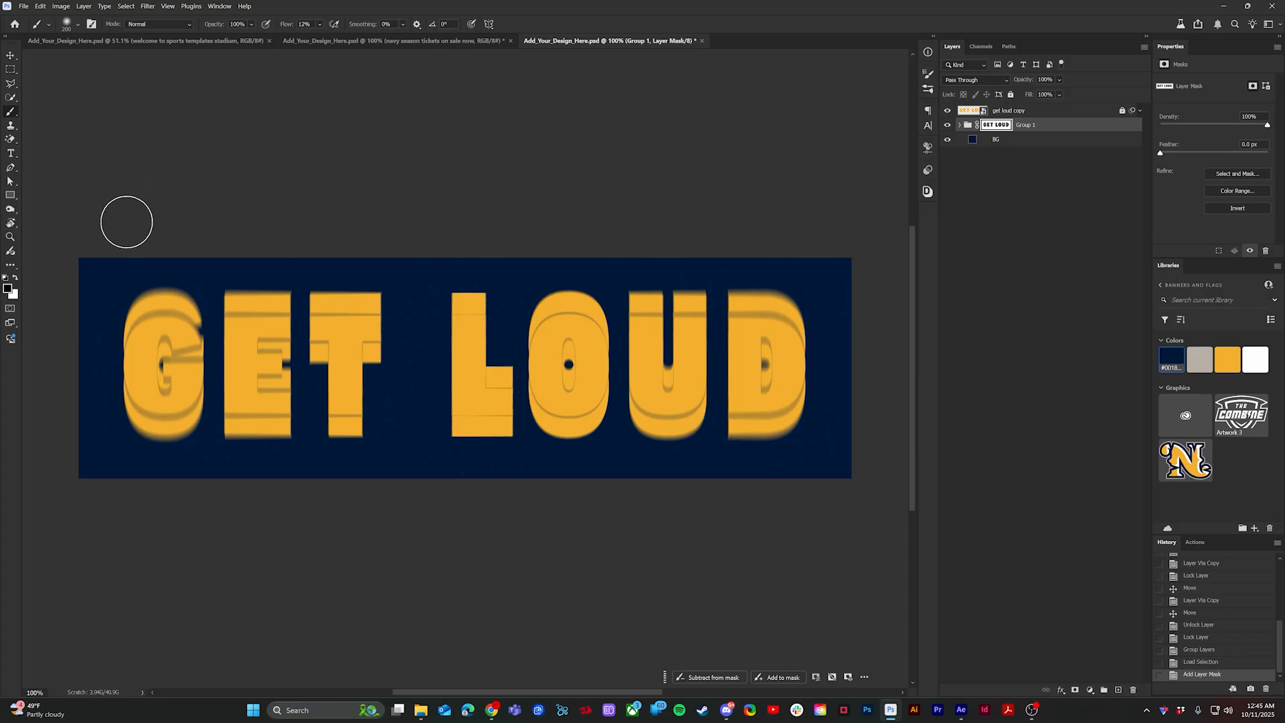
right_click(182, 361)
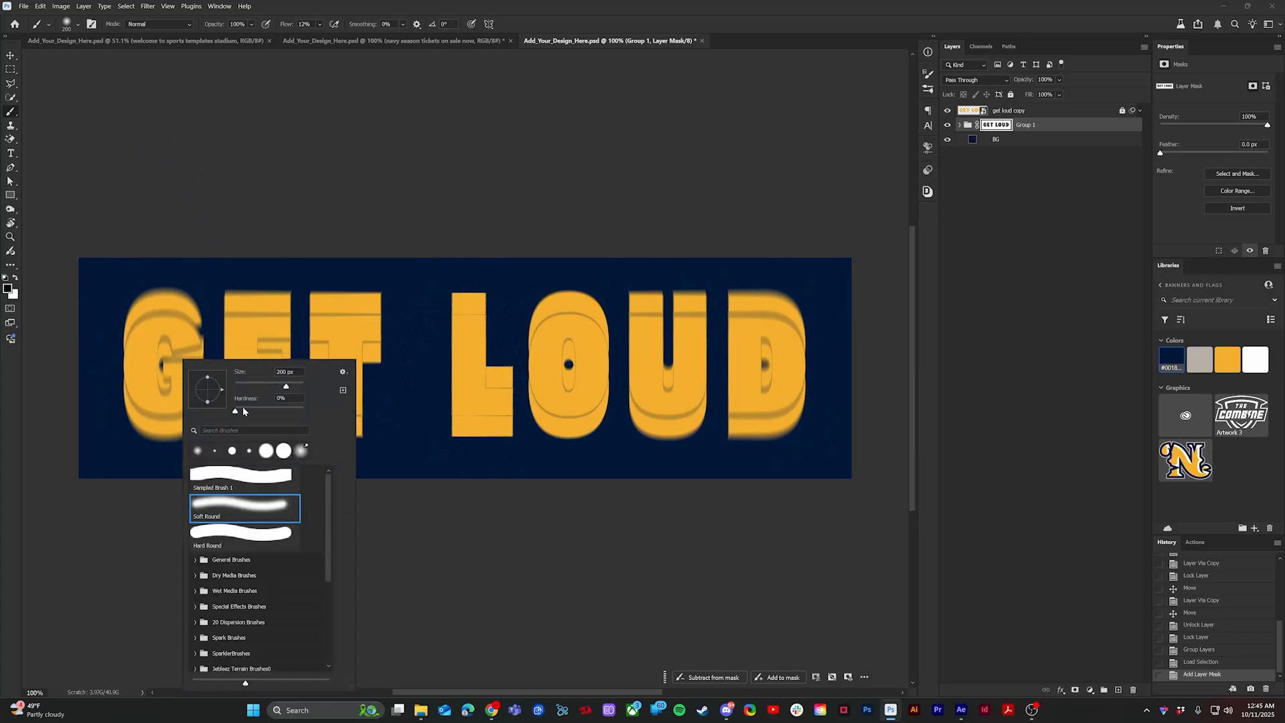
double_click(305, 16)
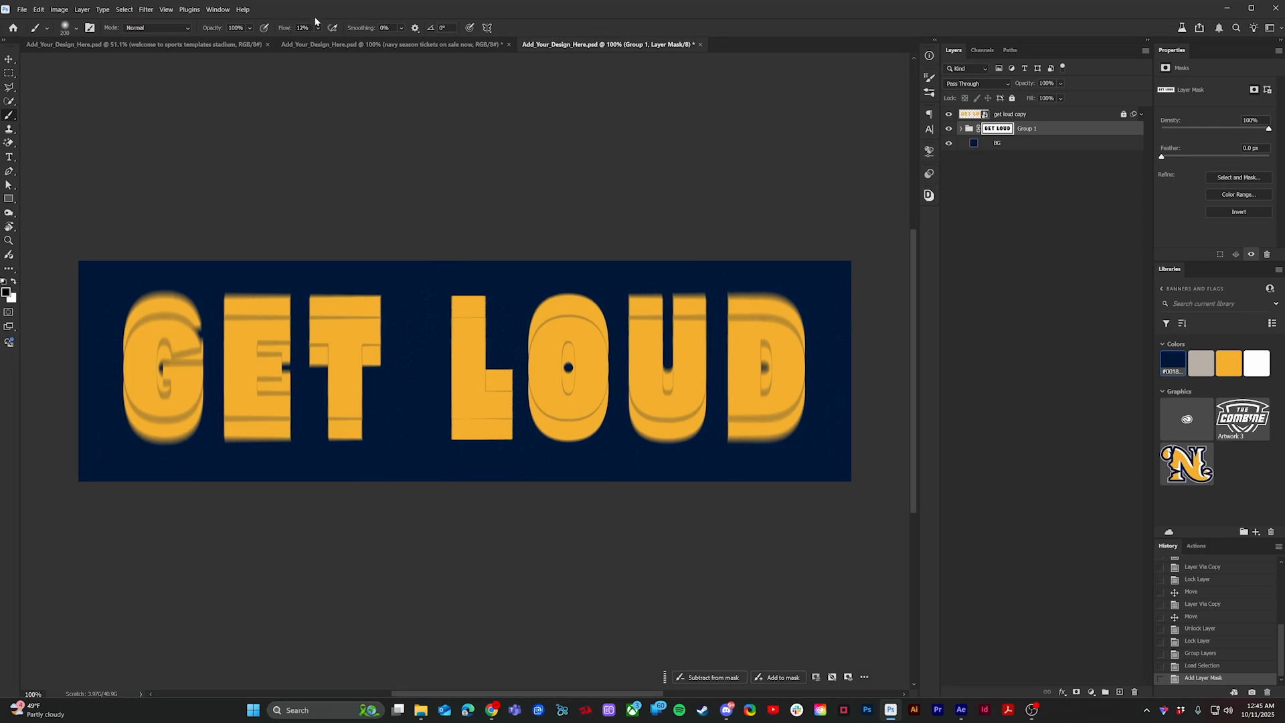
click(1251, 8)
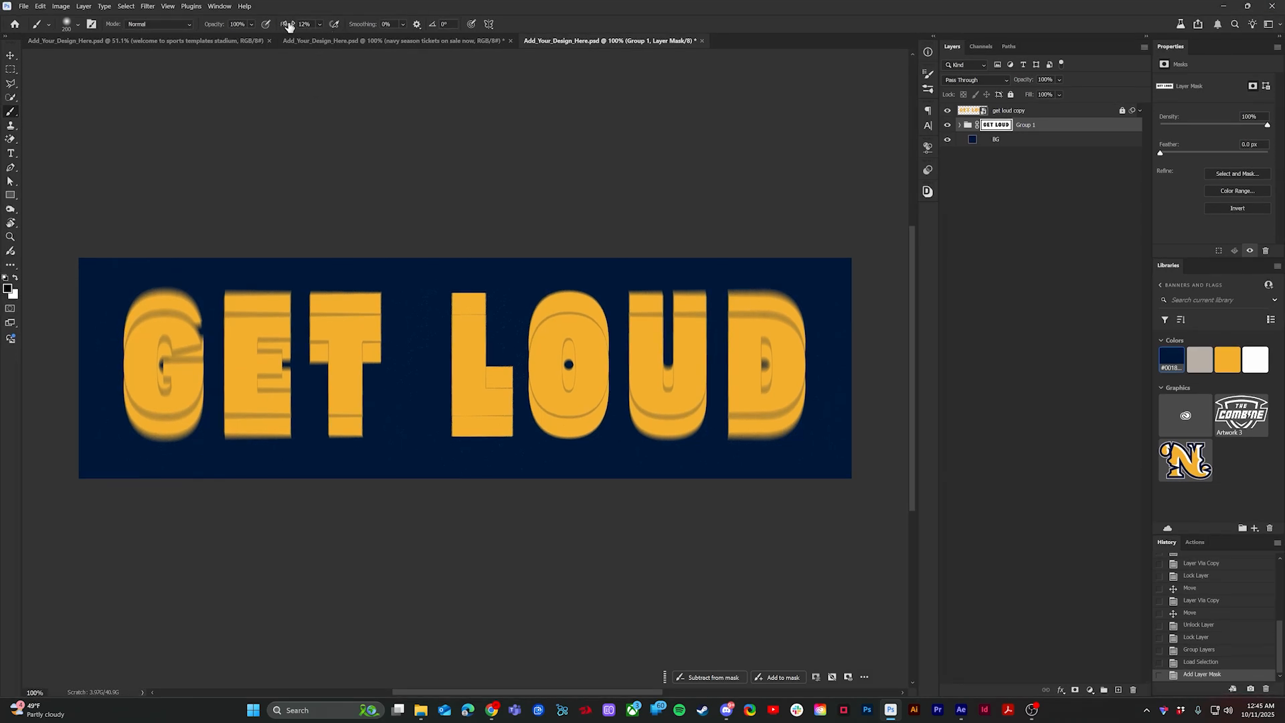
key(Return)
Step: Paint black on Group 1's mask across the middle of the GET LOUD letters, varying the brush size, to fade the offset copies around the central text
key(bracketright)
key(bracketright)
drag(767, 364, 683, 371)
click(762, 370)
key(bracketleft)
key(bracketleft)
mouse_move(762, 369)
mouse_down()
mouse_move(769, 356)
mouse_move(666, 365)
mouse_move(689, 362)
mouse_up()
key(bracketright)
mouse_move(582, 362)
mouse_down()
mouse_move(433, 369)
mouse_move(507, 370)
mouse_move(482, 371)
mouse_up()
key(bracketleft)
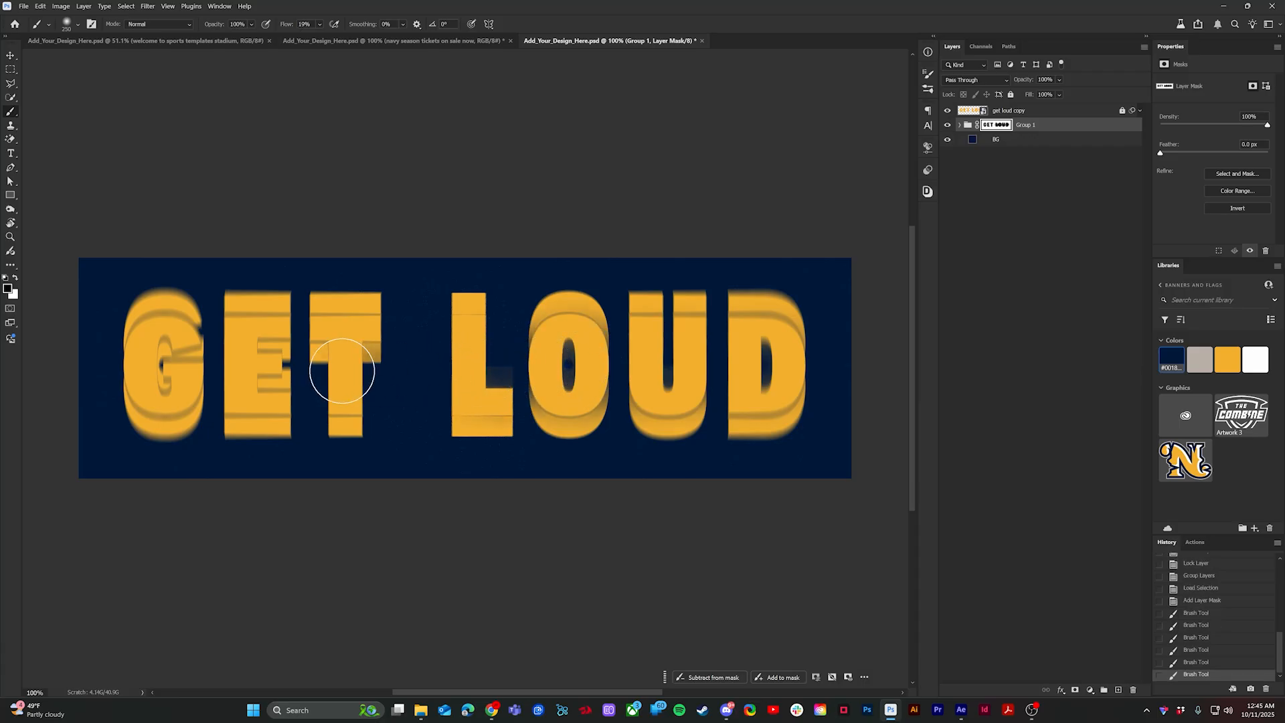
mouse_move(353, 362)
mouse_down()
mouse_move(258, 354)
mouse_move(331, 371)
mouse_move(280, 374)
mouse_move(304, 376)
mouse_move(314, 373)
mouse_move(172, 372)
mouse_move(199, 367)
mouse_move(188, 351)
mouse_move(156, 350)
mouse_move(165, 375)
mouse_move(148, 379)
mouse_move(205, 375)
mouse_up()
key(bracketleft)
mouse_move(714, 380)
mouse_down()
mouse_move(604, 364)
mouse_move(860, 359)
mouse_move(781, 368)
mouse_up()
key(bracketright)
key(bracketright)
key(bracketright)
mouse_move(647, 370)
mouse_down()
mouse_move(621, 372)
mouse_move(788, 352)
mouse_move(507, 361)
mouse_move(547, 355)
mouse_up()
key(bracketleft)
key(bracketleft)
key(bracketleft)
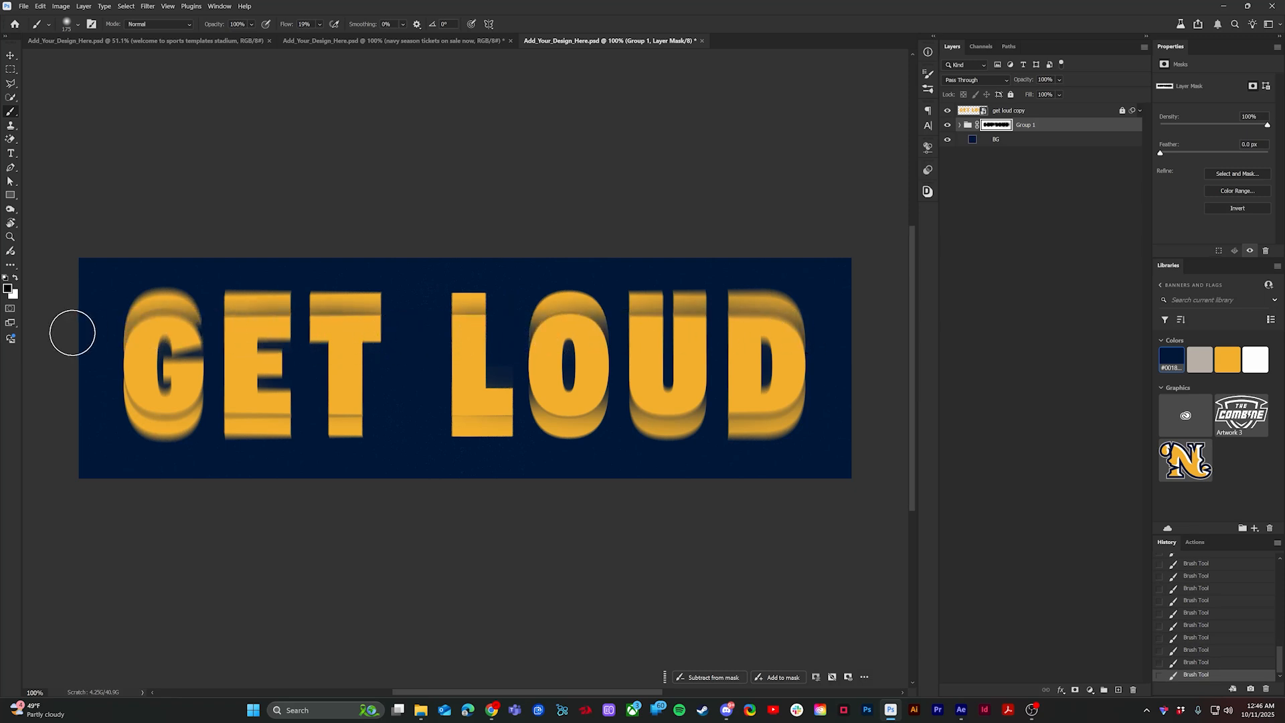
Step: Paint more black on Group 1's mask along the lower and middle parts of the GET LOUD letters to fade the echoes
drag(234, 399, 349, 396)
mouse_move(433, 406)
mouse_down()
mouse_move(758, 396)
mouse_move(192, 402)
mouse_move(141, 395)
mouse_move(156, 392)
mouse_move(137, 343)
mouse_up()
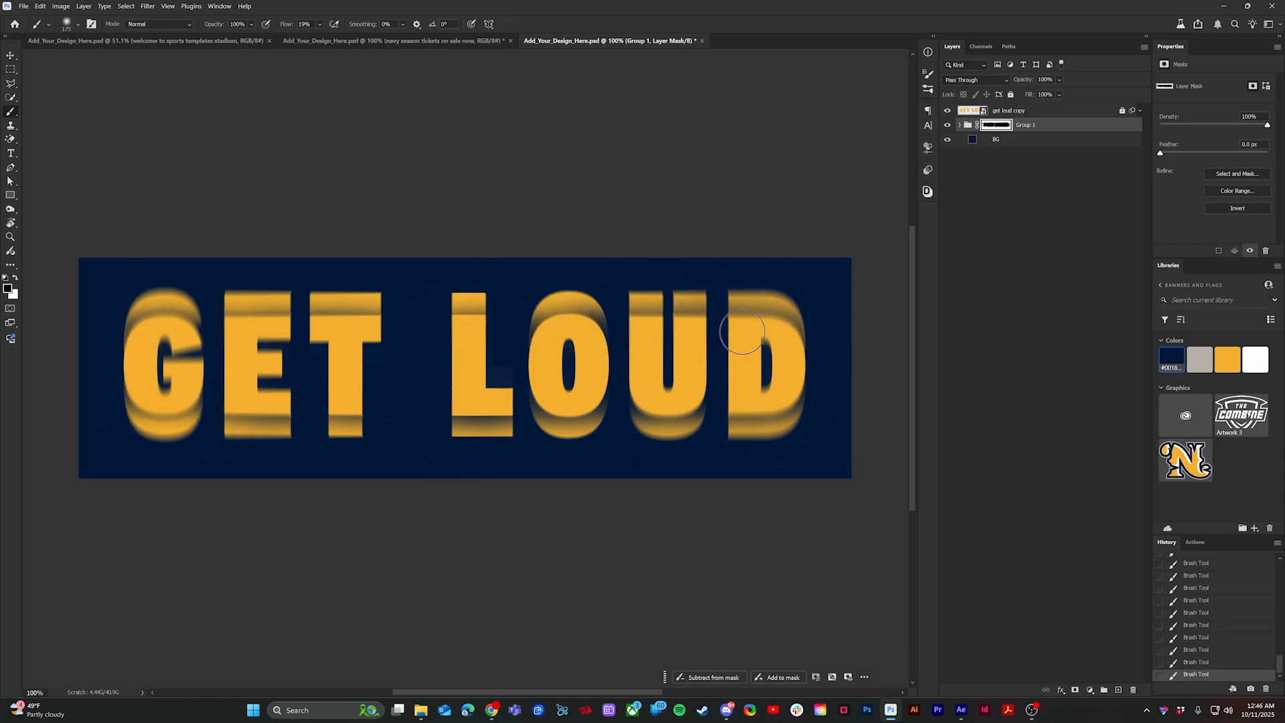
key(v)
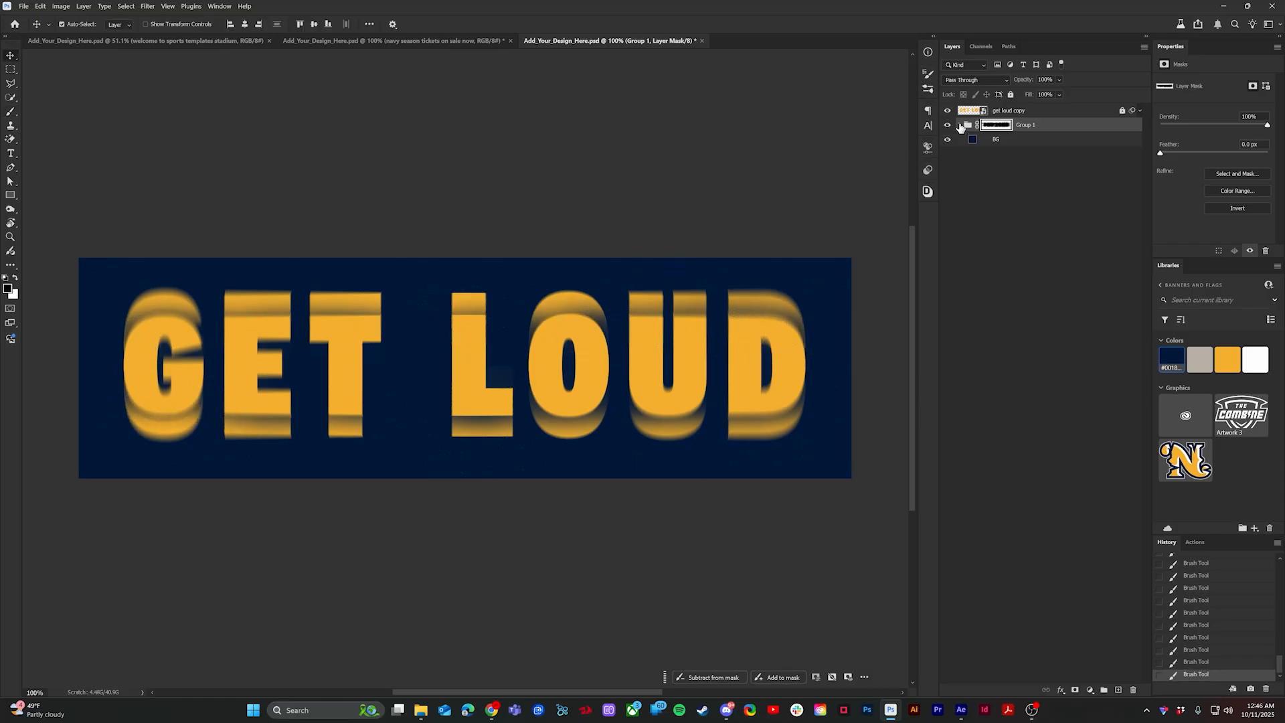
Step: Expand Group 1 and increase the Radial Blur smart filter amount on the get loud copy 2 layer
click(961, 126)
click(1104, 139)
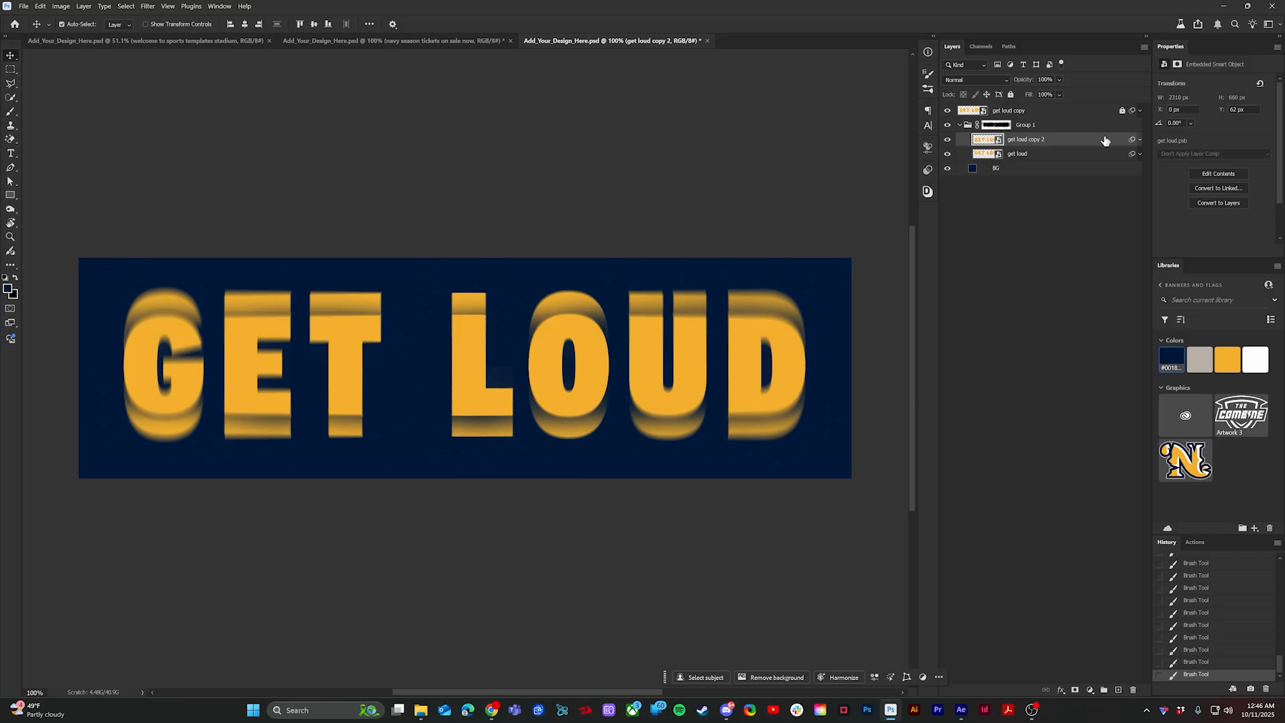
click(1140, 155)
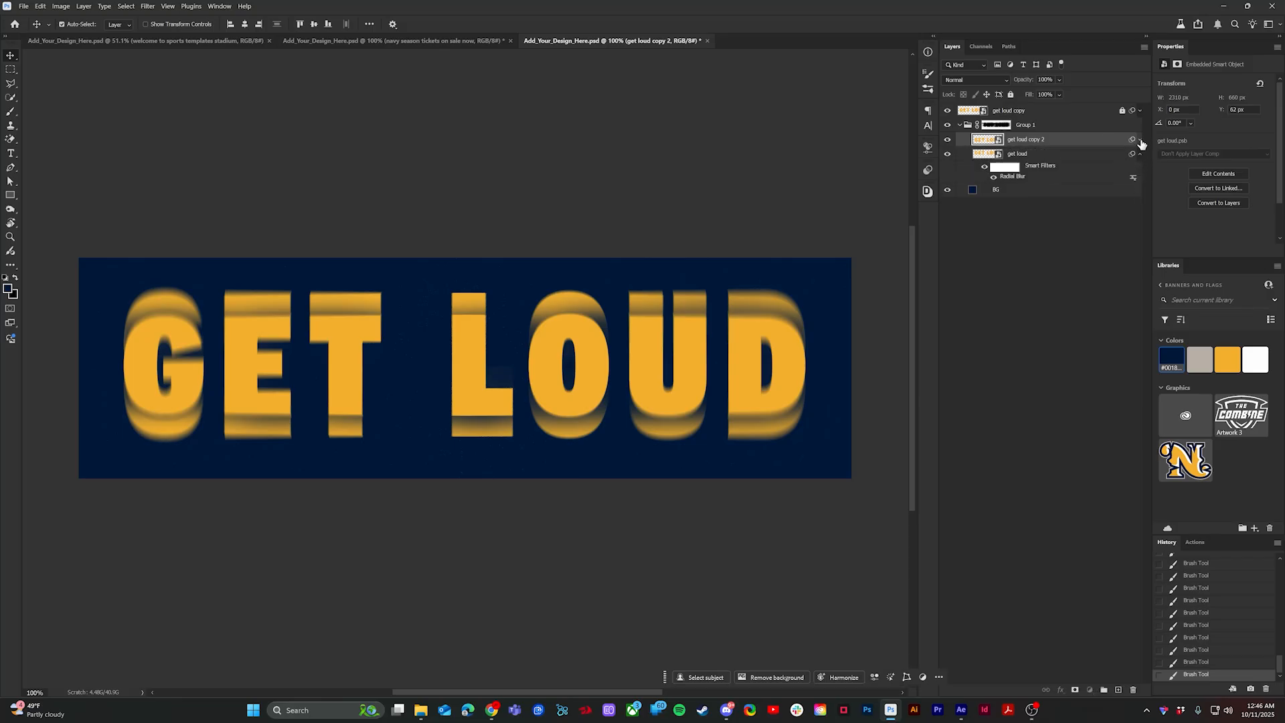
click(1139, 140)
double_click(1012, 162)
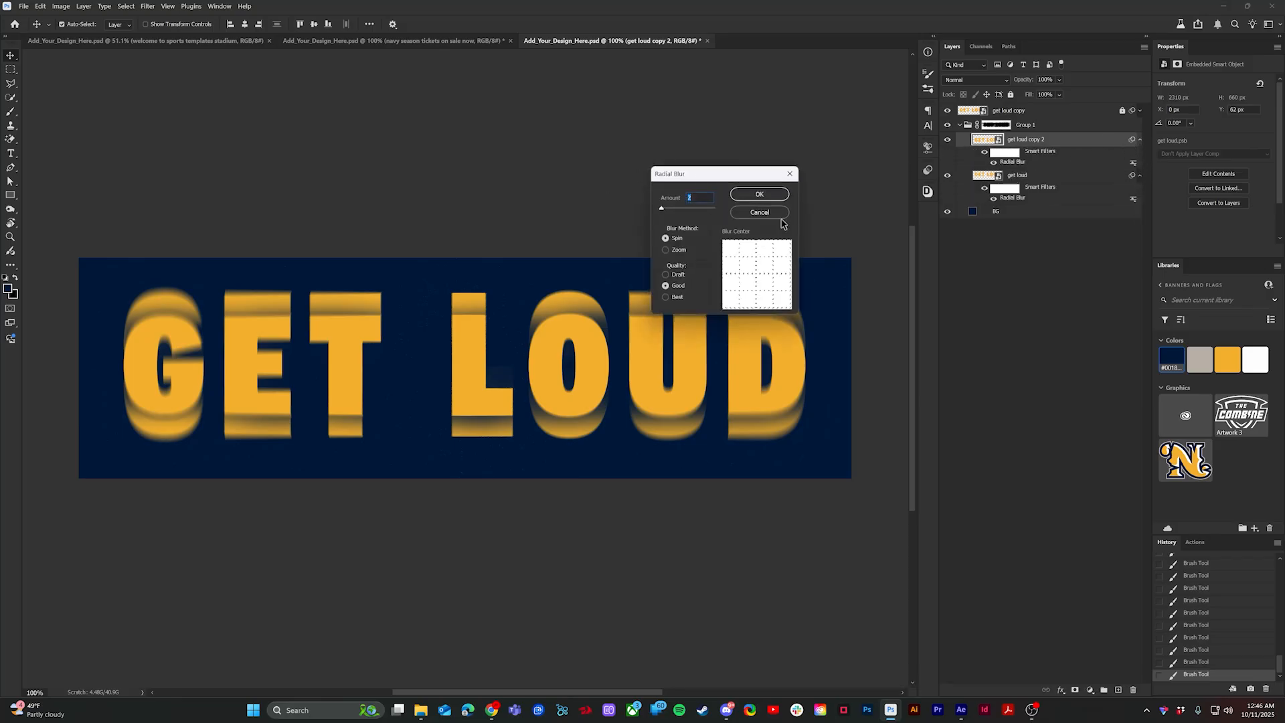
click(759, 194)
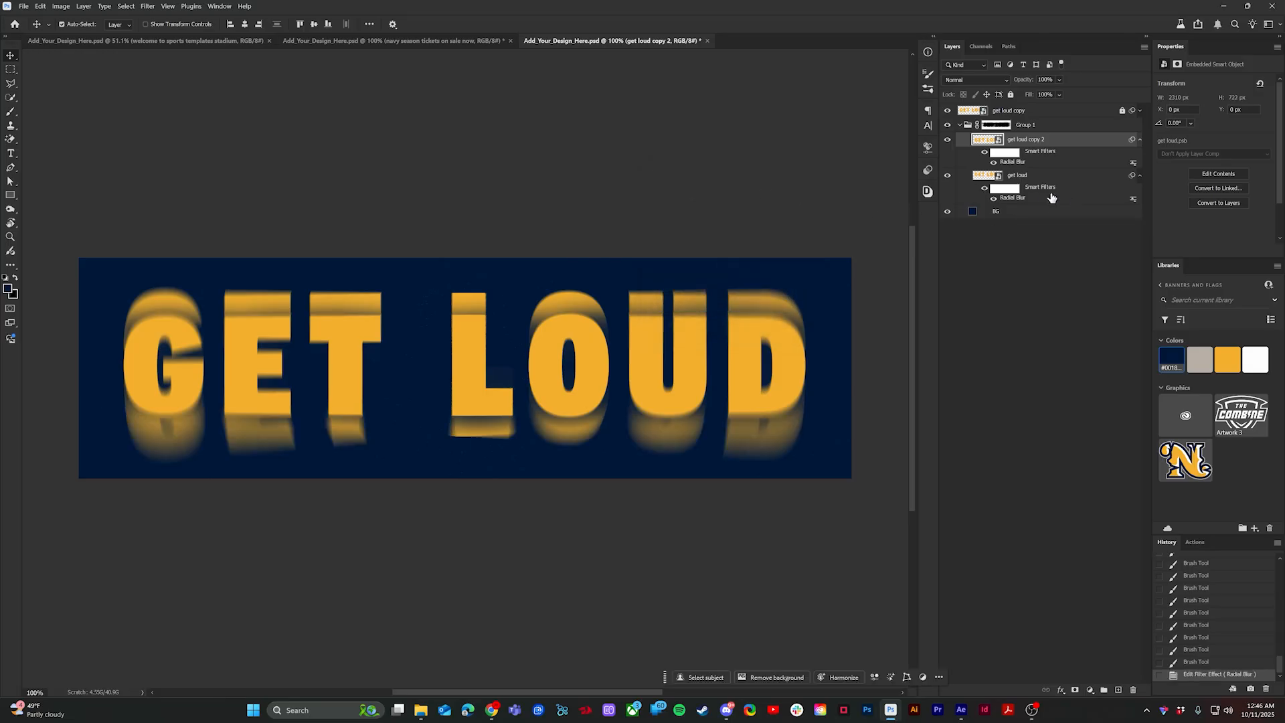
Step: Increase the Radial Blur smart filter amount on the get loud layer in Group 1
double_click(1014, 199)
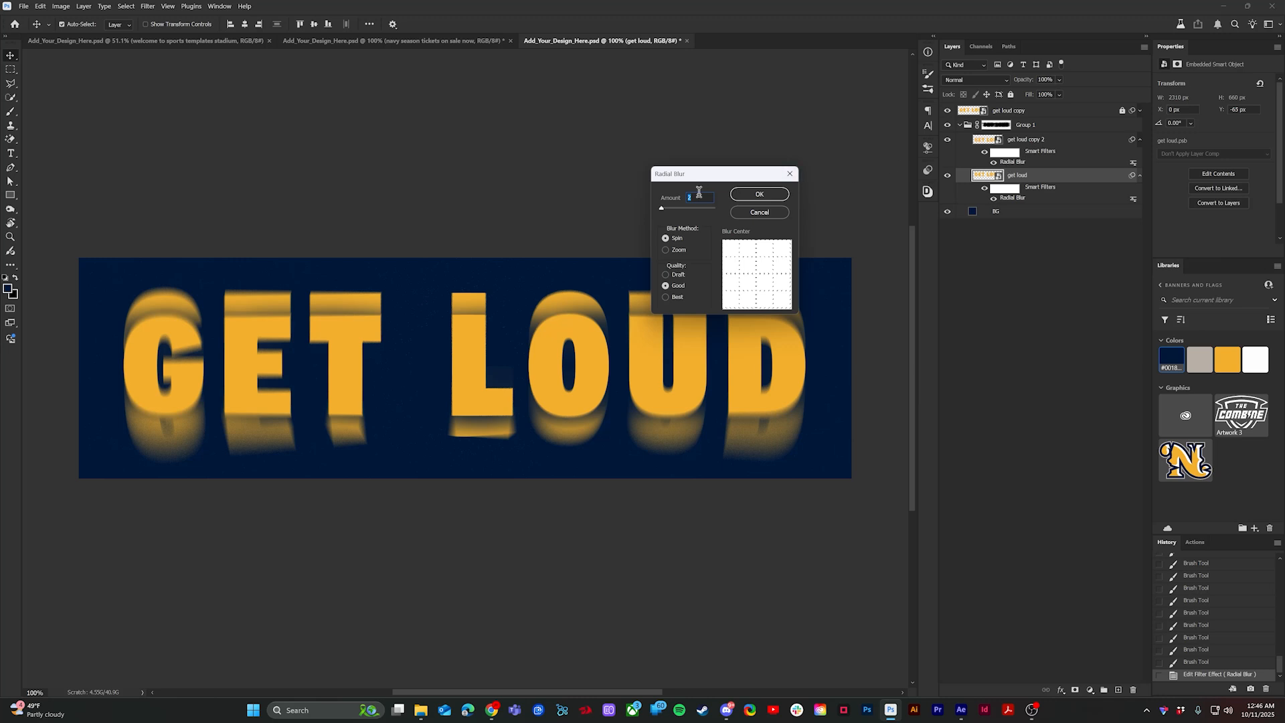
drag(682, 176, 694, 141)
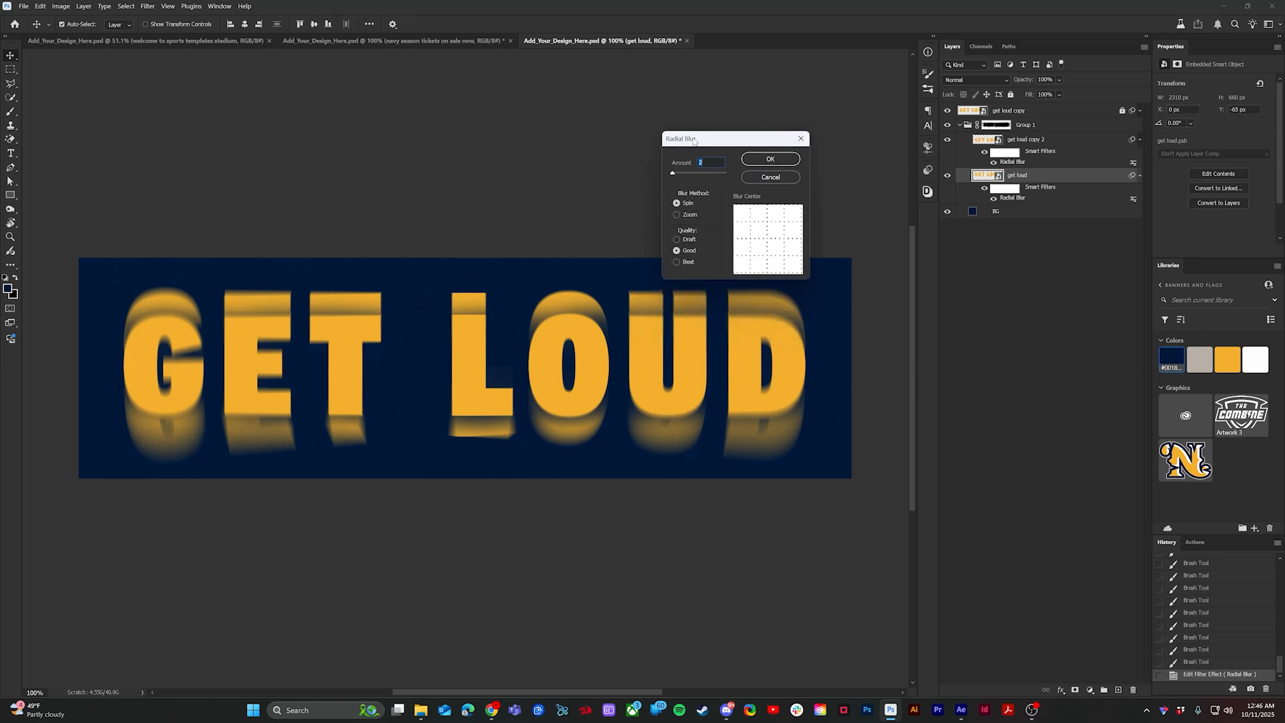
click(755, 162)
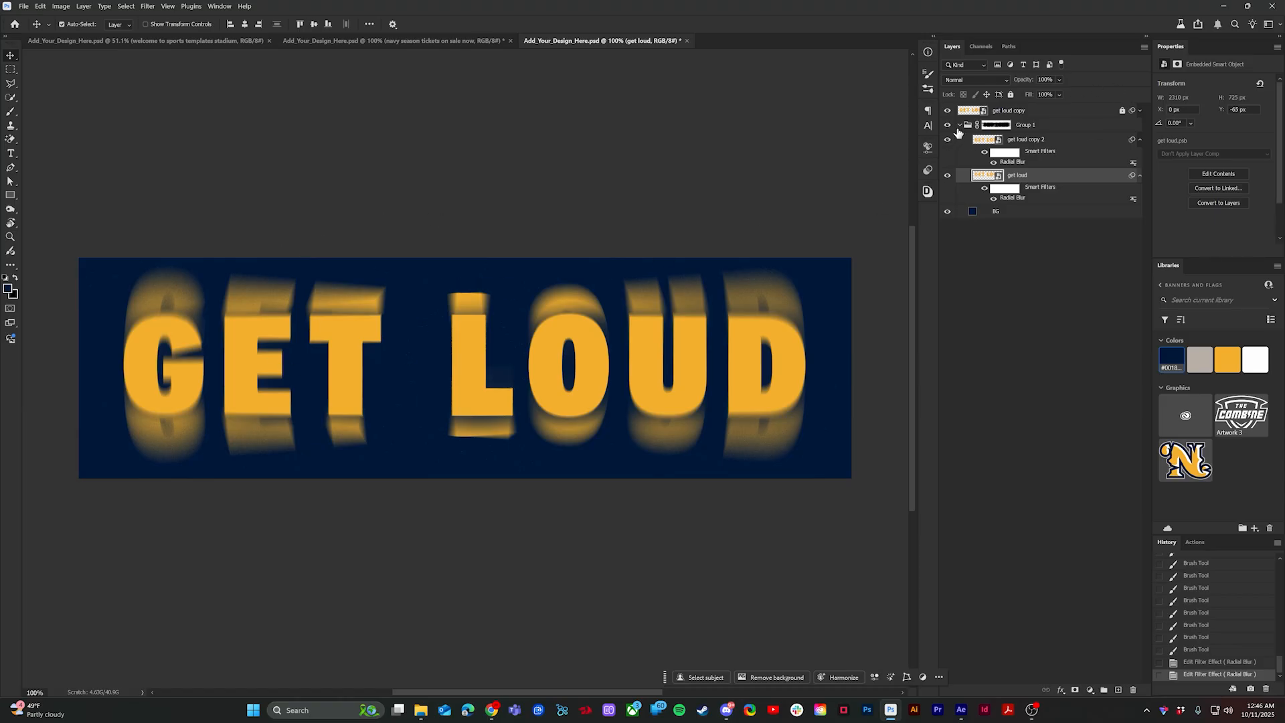
Step: Unlock the get loud copy layer and keep it above Group 1 in the layer stack
click(996, 125)
click(1122, 111)
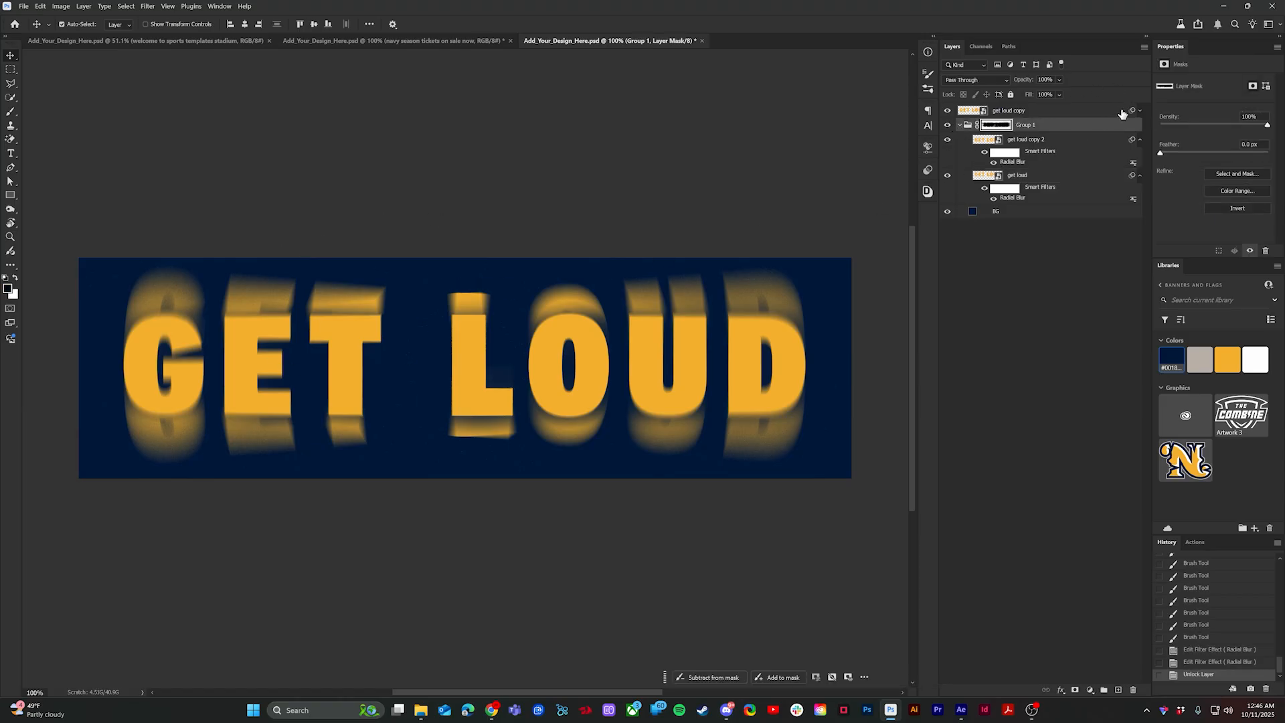
mouse_move(1027, 116)
mouse_down()
mouse_move(1037, 129)
mouse_move(1037, 98)
mouse_up()
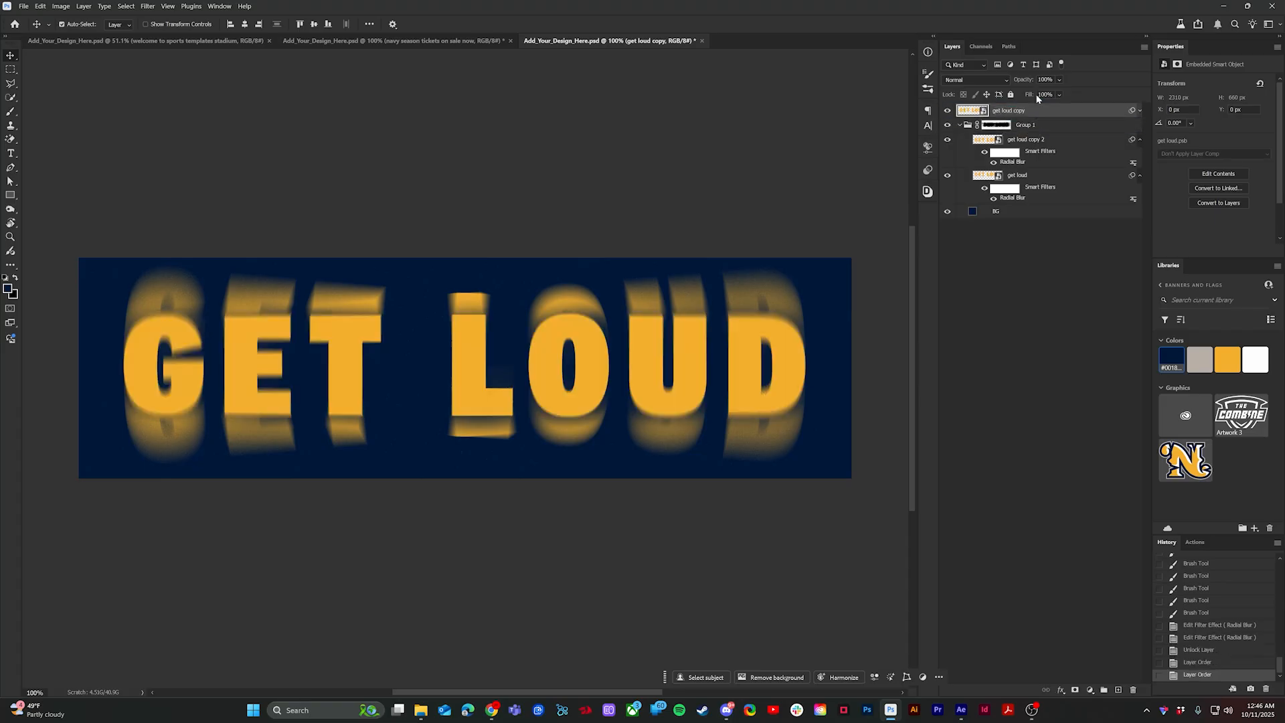
Step: Group get loud copy with Group 1 and centre the combined group horizontally and vertically on the canvas
shift+click(1062, 128)
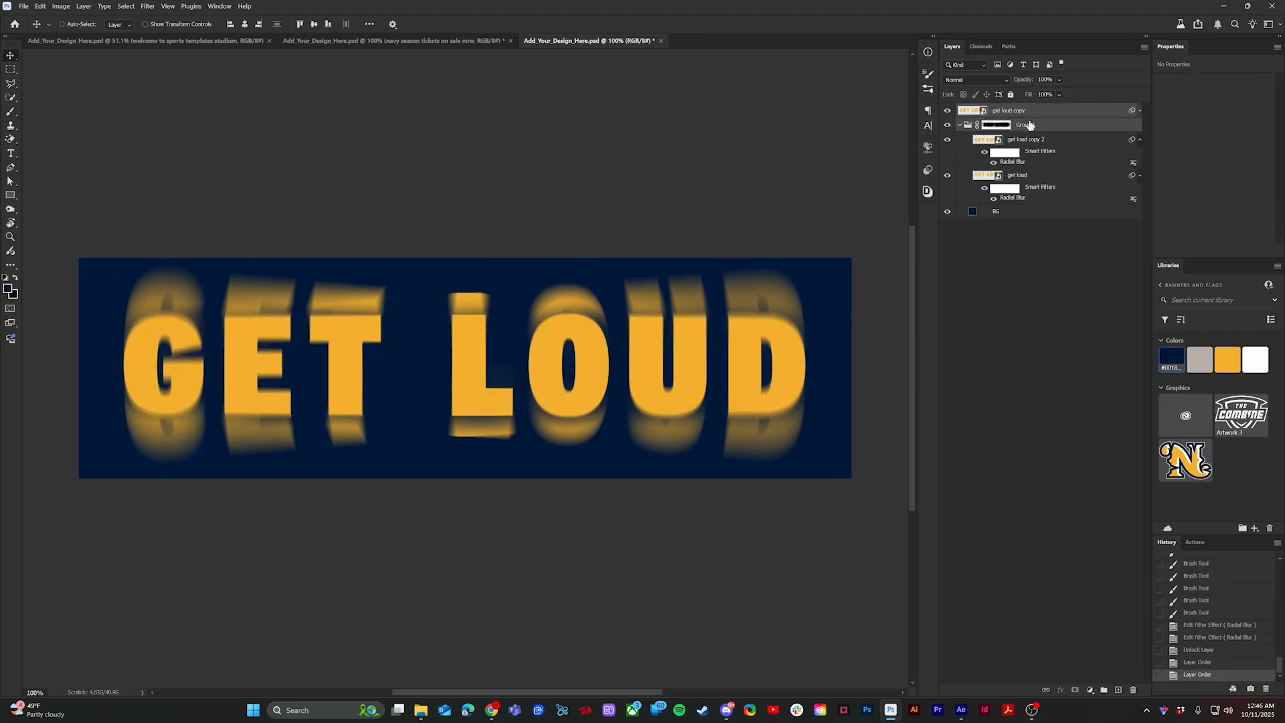
key(ctrl+g)
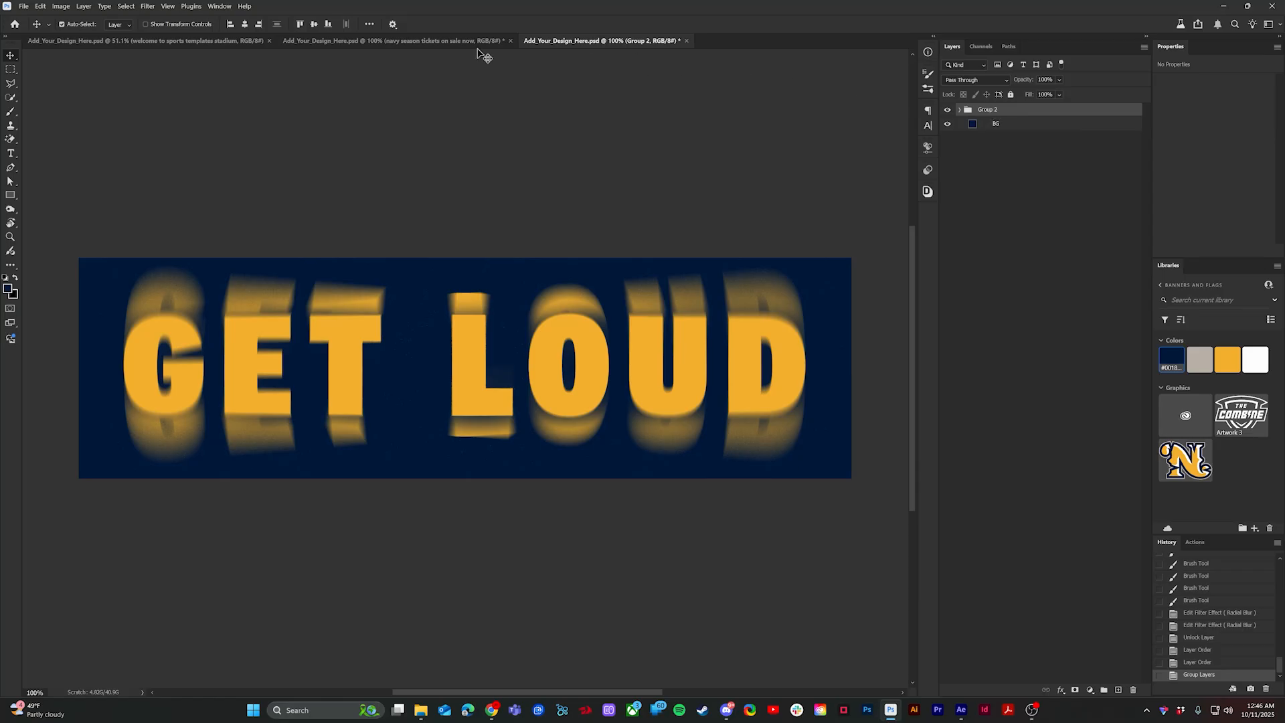
click(247, 25)
click(314, 25)
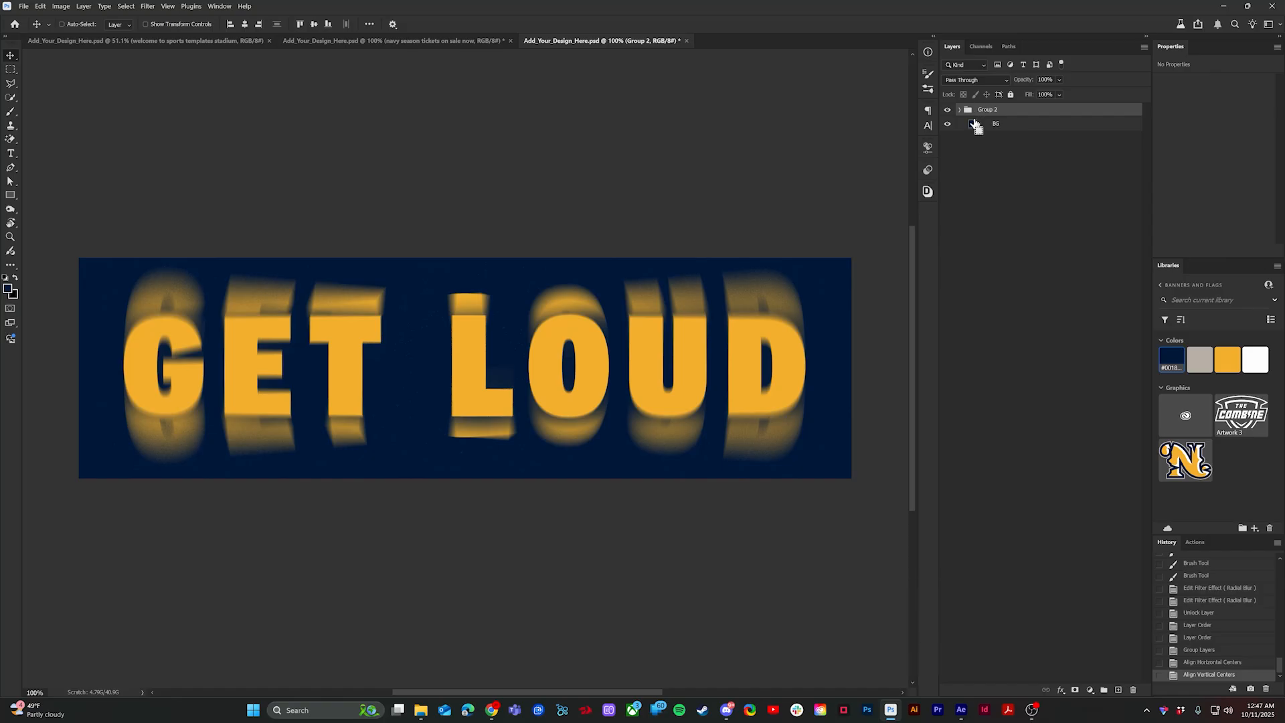
Step: Ungroup the combined GET LOUD layers, collapse their smart filter lists and save the banner design
key(ctrl+shift+g)
click(1030, 117)
click(1139, 140)
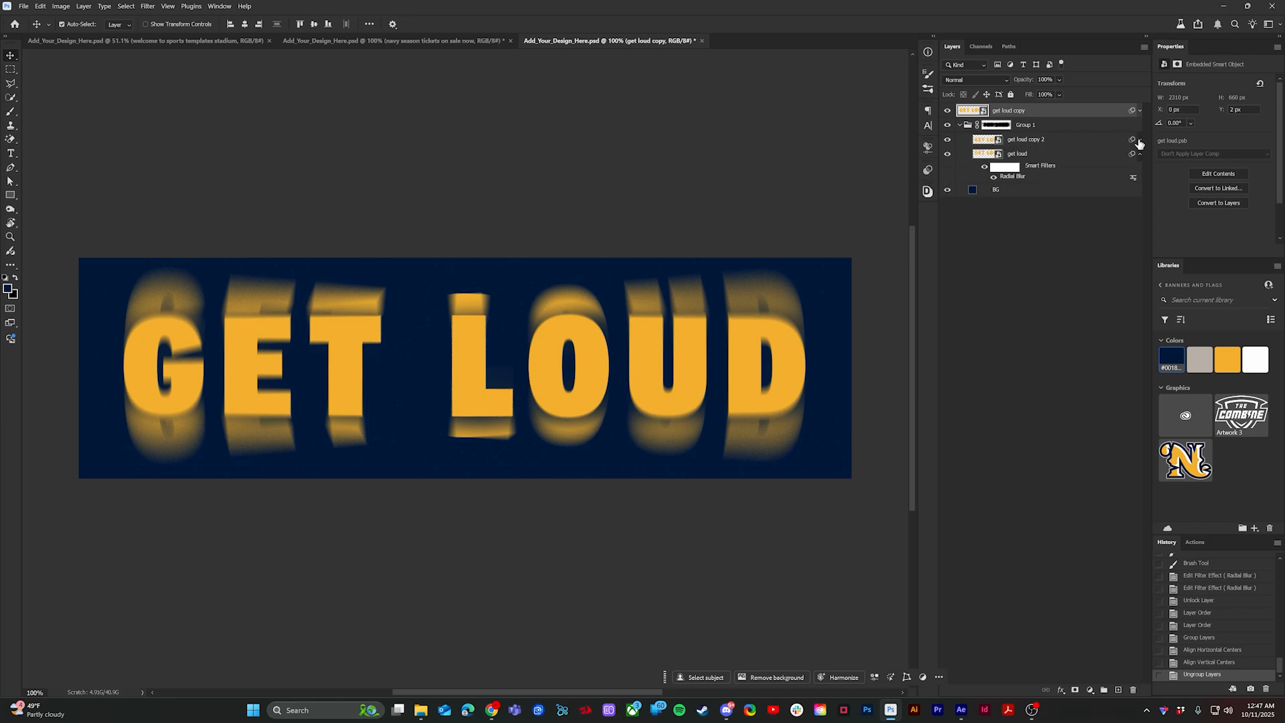
click(1140, 154)
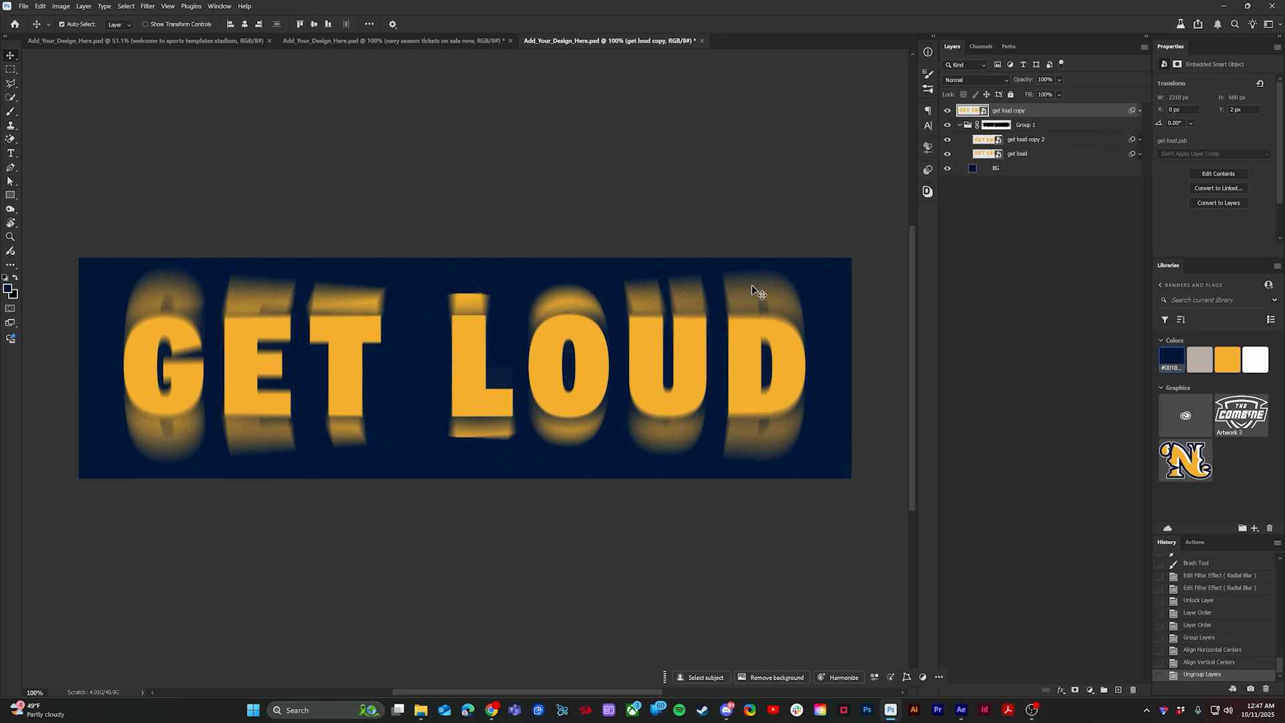
key(ctrl+s)
Step: Switch to After Effects and check the updated design in the Add_Your_Design_Here and EntranceBanner_Main compositions
click(962, 708)
click(962, 710)
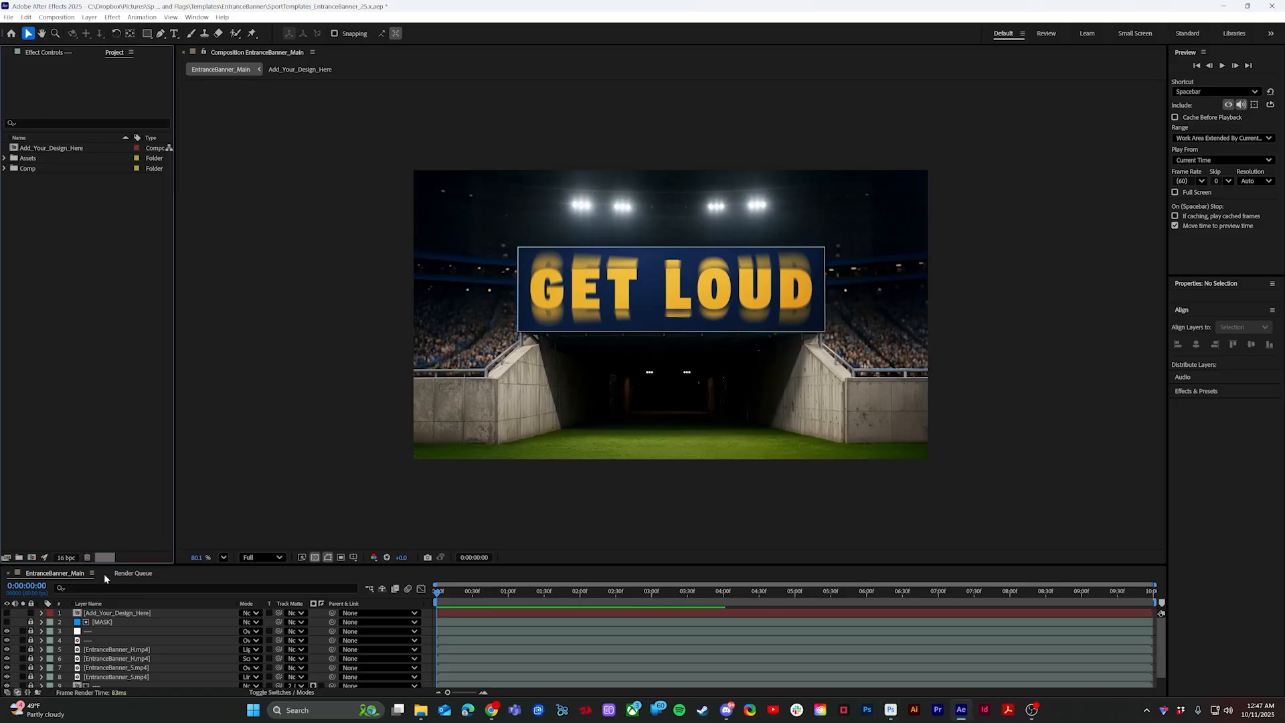
double_click(107, 614)
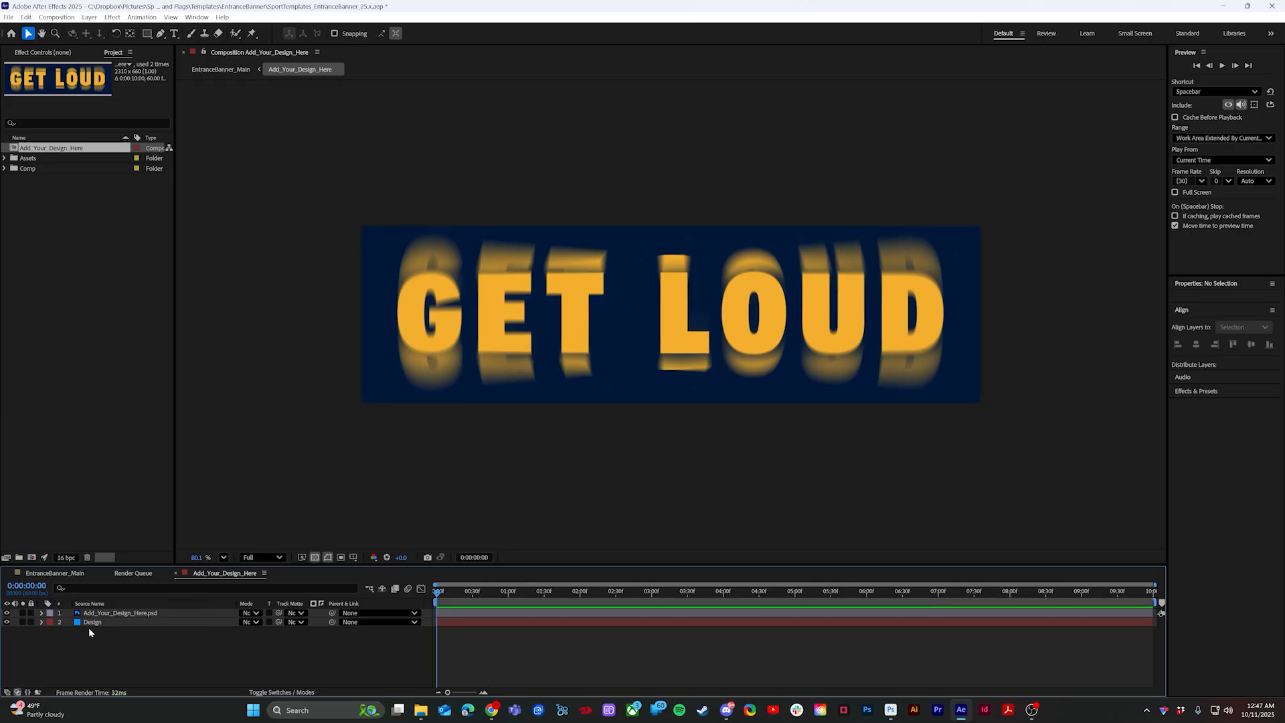
click(111, 613)
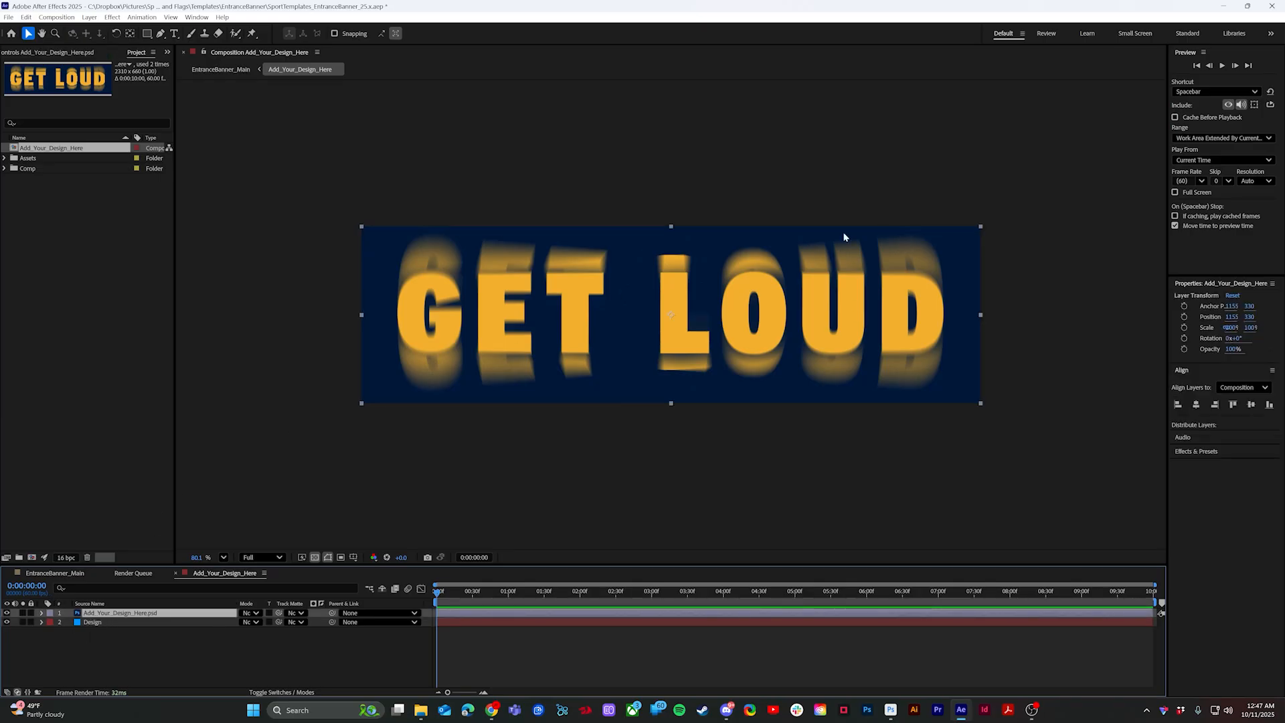
click(53, 573)
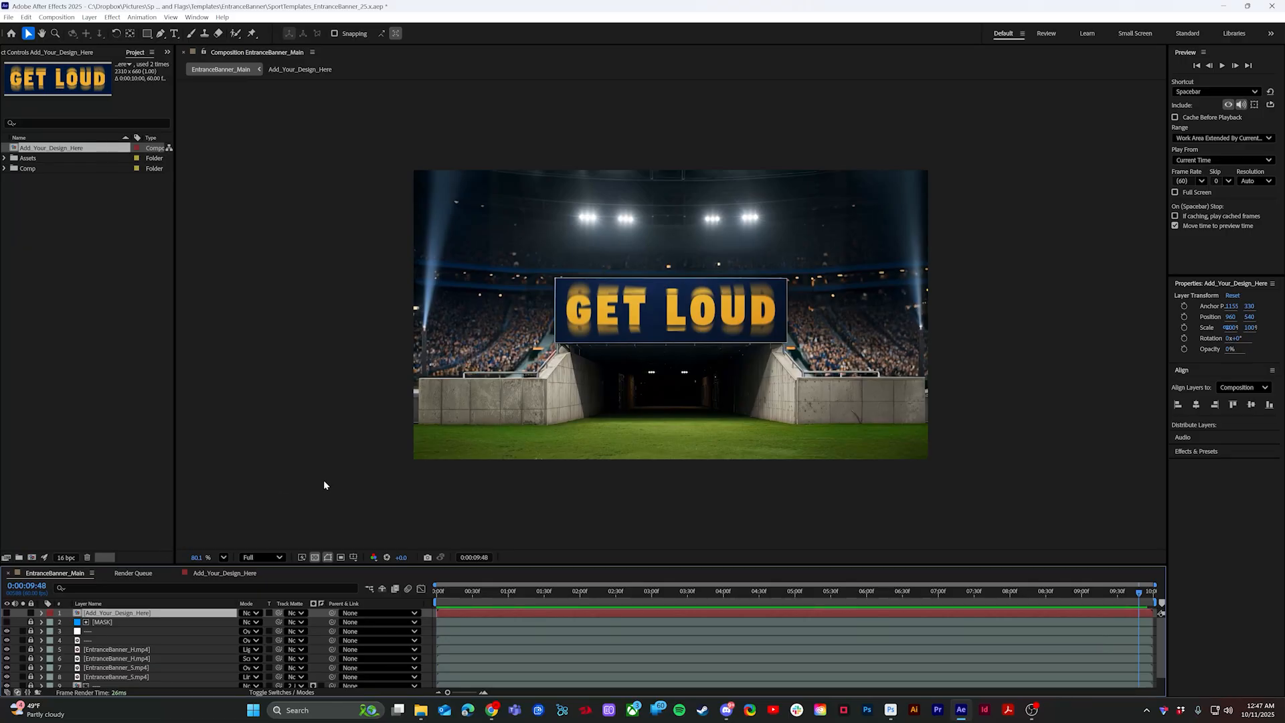
Step: Open SportsTemplates_OutdoorDisplay_25.x from the OutdoorDisplay template folder, saving the changes to the EntranceBanner project
mouse_move(426, 712)
click(462, 676)
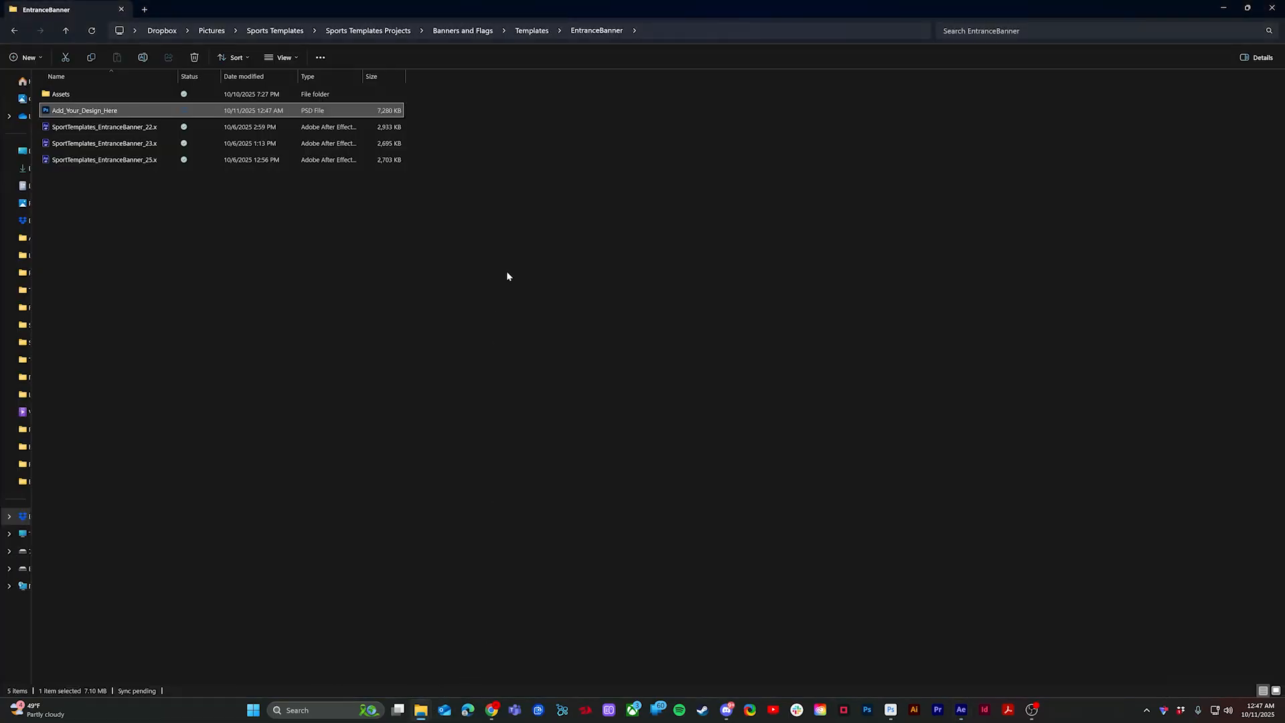
click(532, 31)
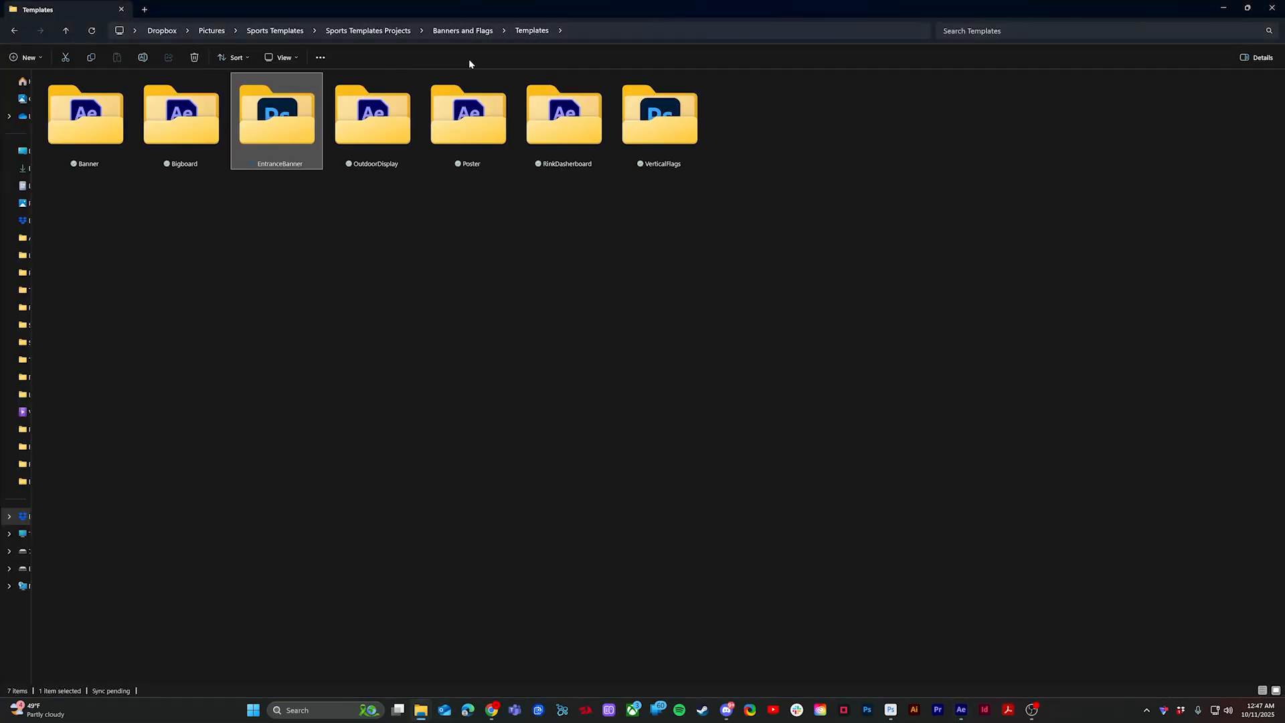
double_click(375, 121)
click(113, 159)
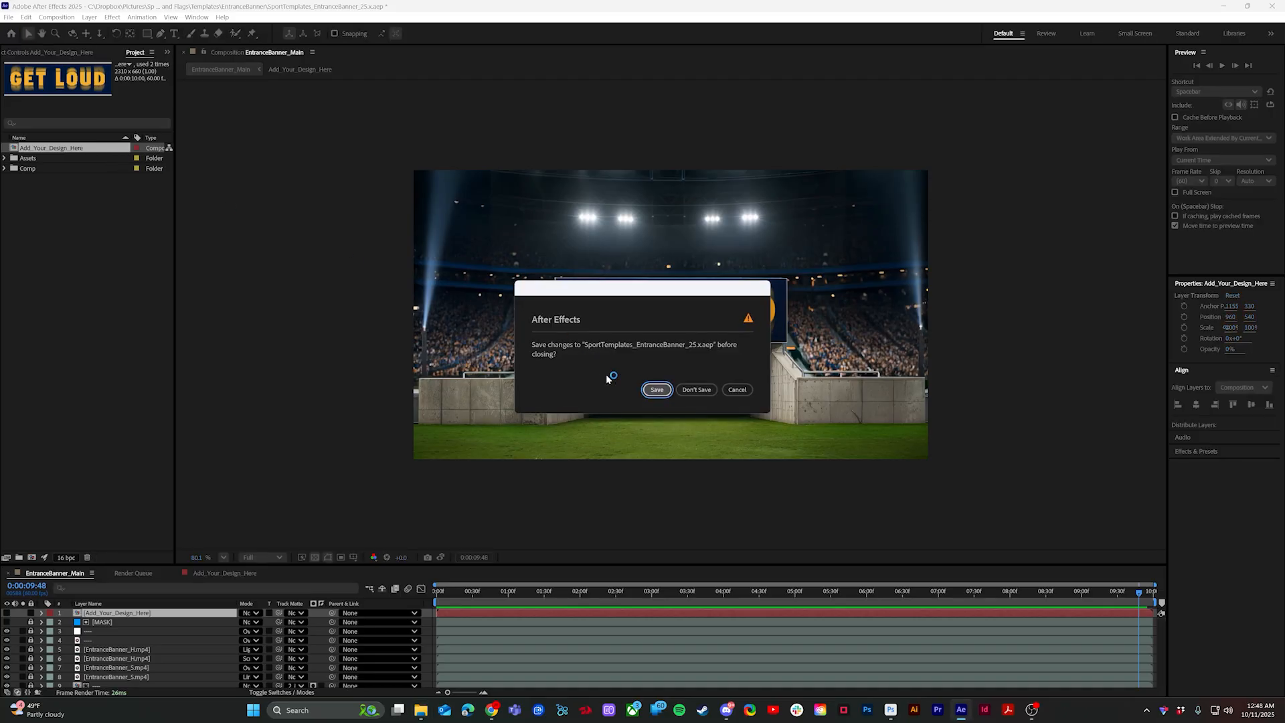
click(656, 389)
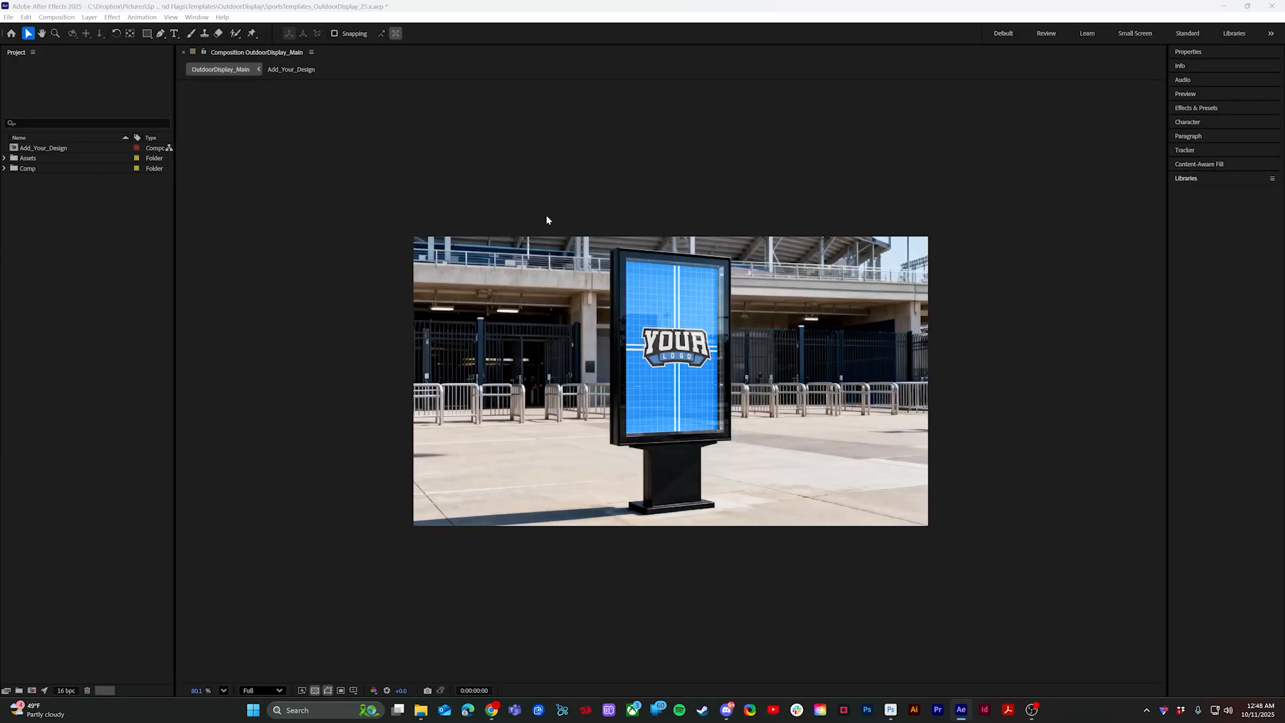
Step: Open the Add_Your_Design_Here PSD from the OutdoorDisplay folder in Photoshop
key(alt+Tab)
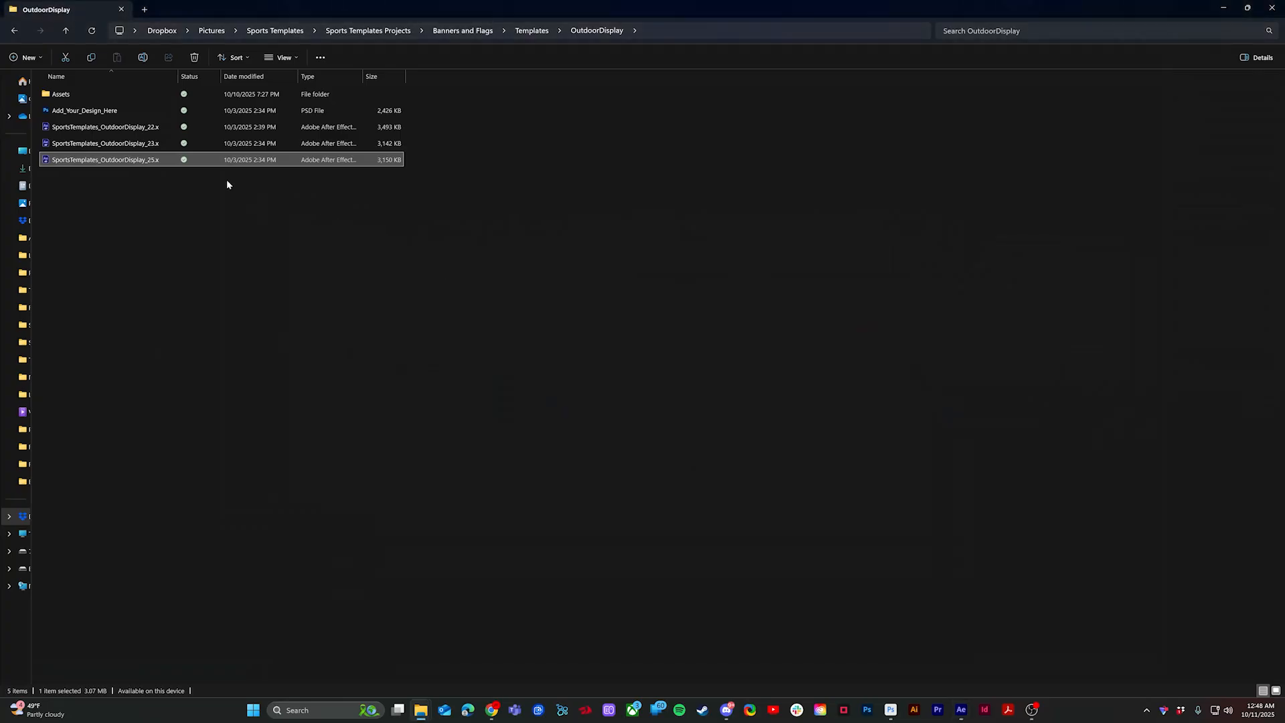
click(77, 115)
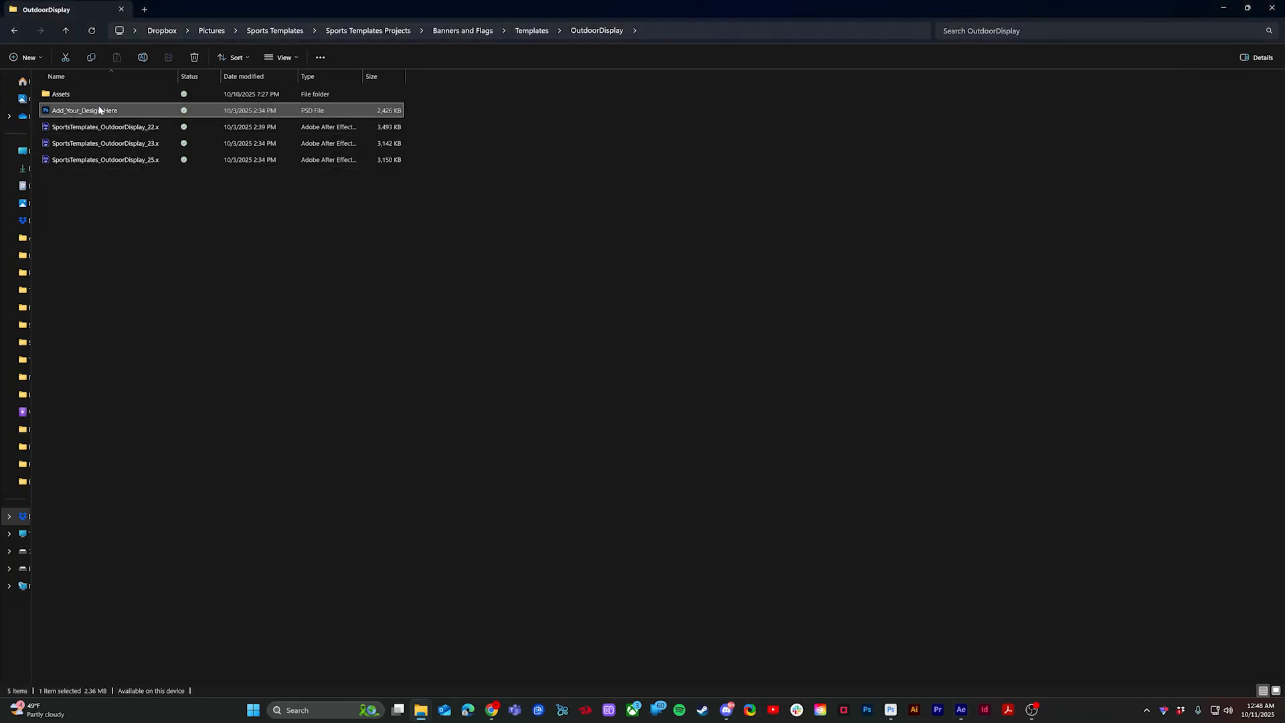
double_click(99, 110)
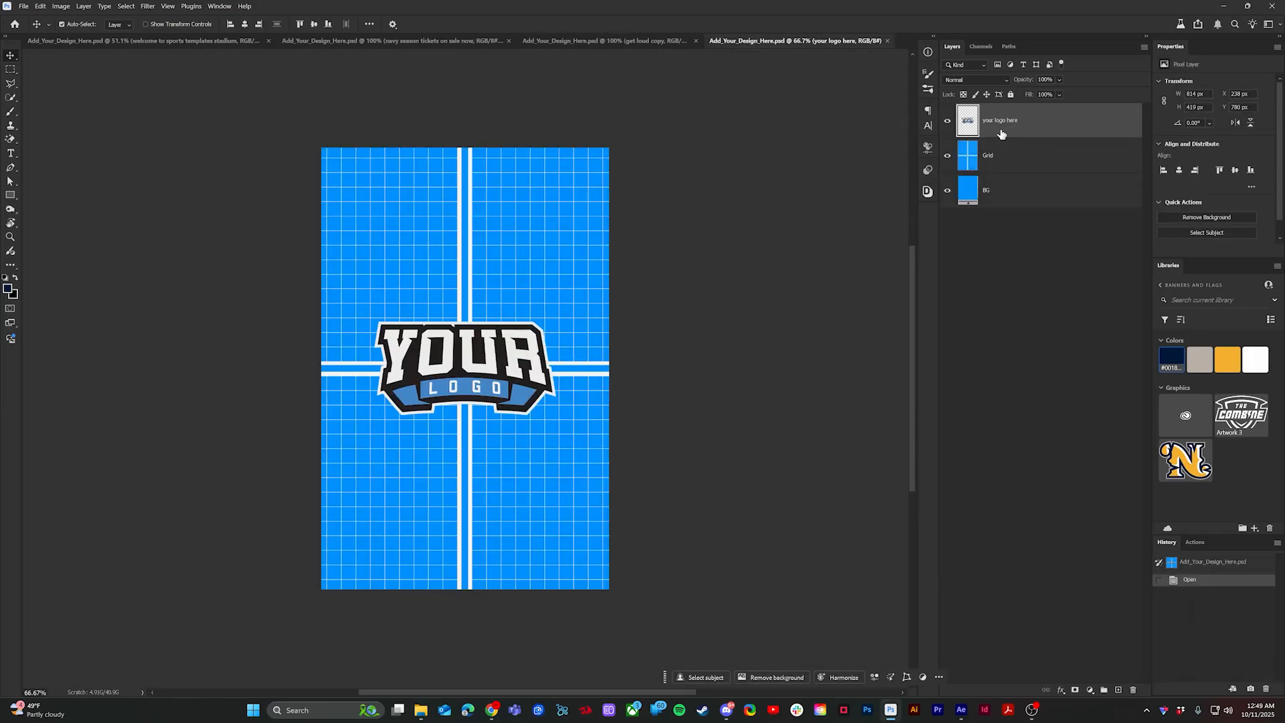
Step: Delete the your logo here and Grid layers and recolour the BG layer with the library's golden yellow
shift+click(1067, 158)
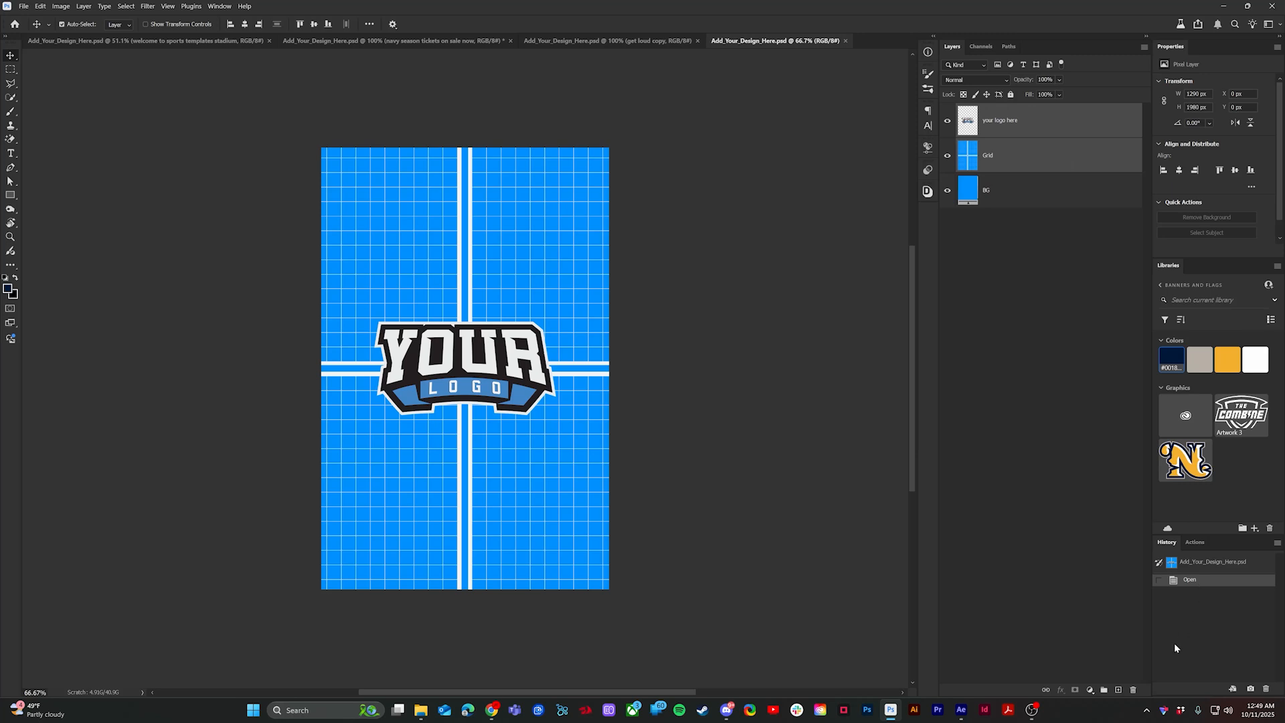
click(1133, 690)
click(1228, 359)
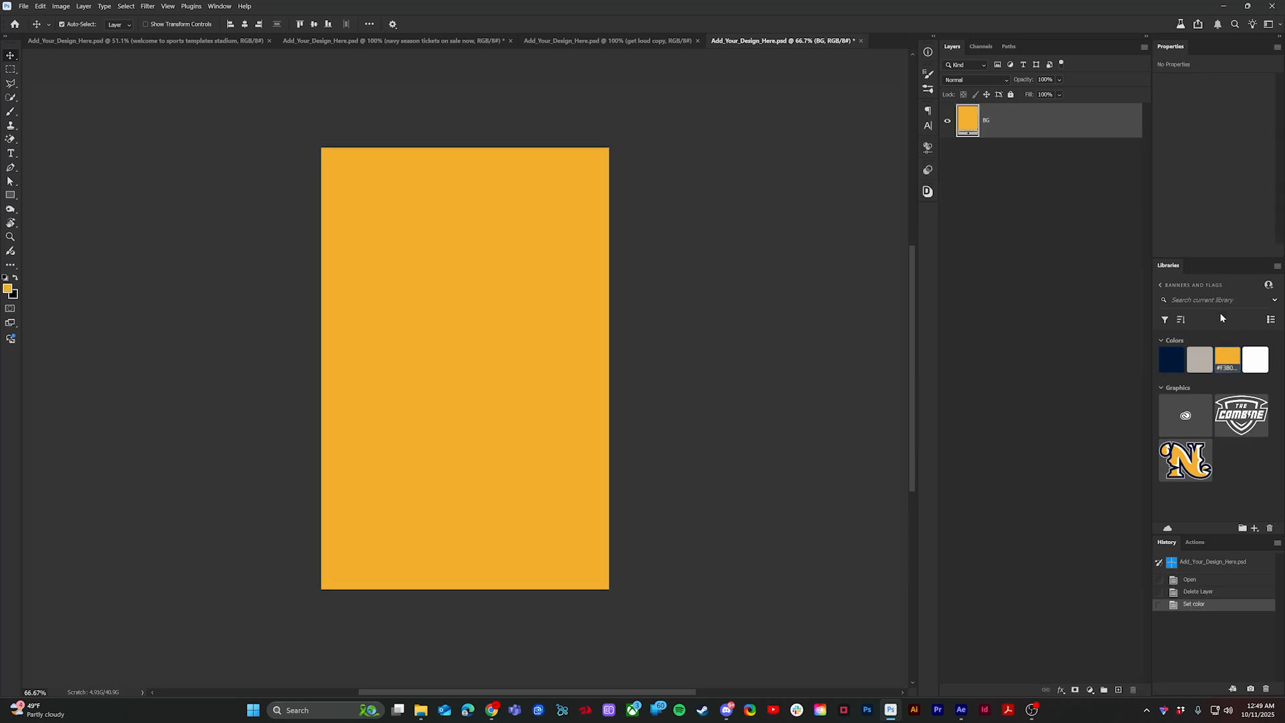
Step: Copy the welcome to sports templates stadium text layer from the first banner document into the outdoor display document
click(375, 41)
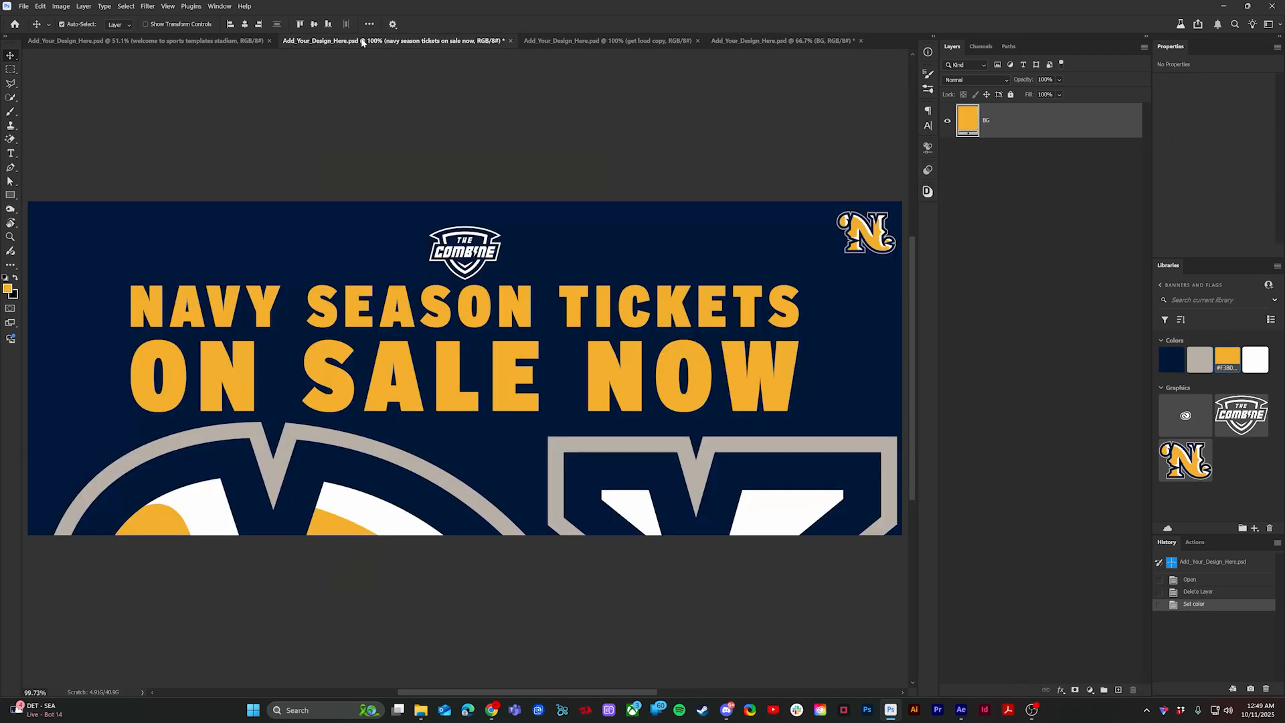
click(221, 42)
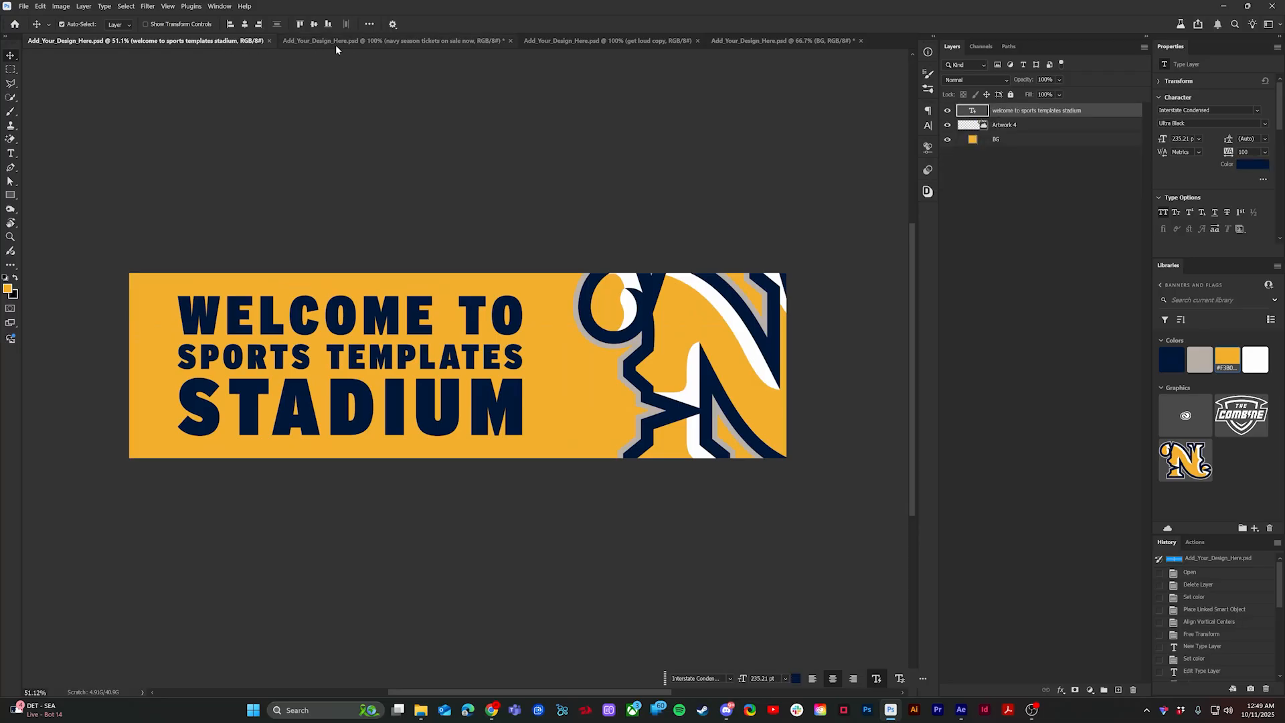
click(351, 43)
click(247, 43)
click(776, 41)
drag(776, 41, 722, 86)
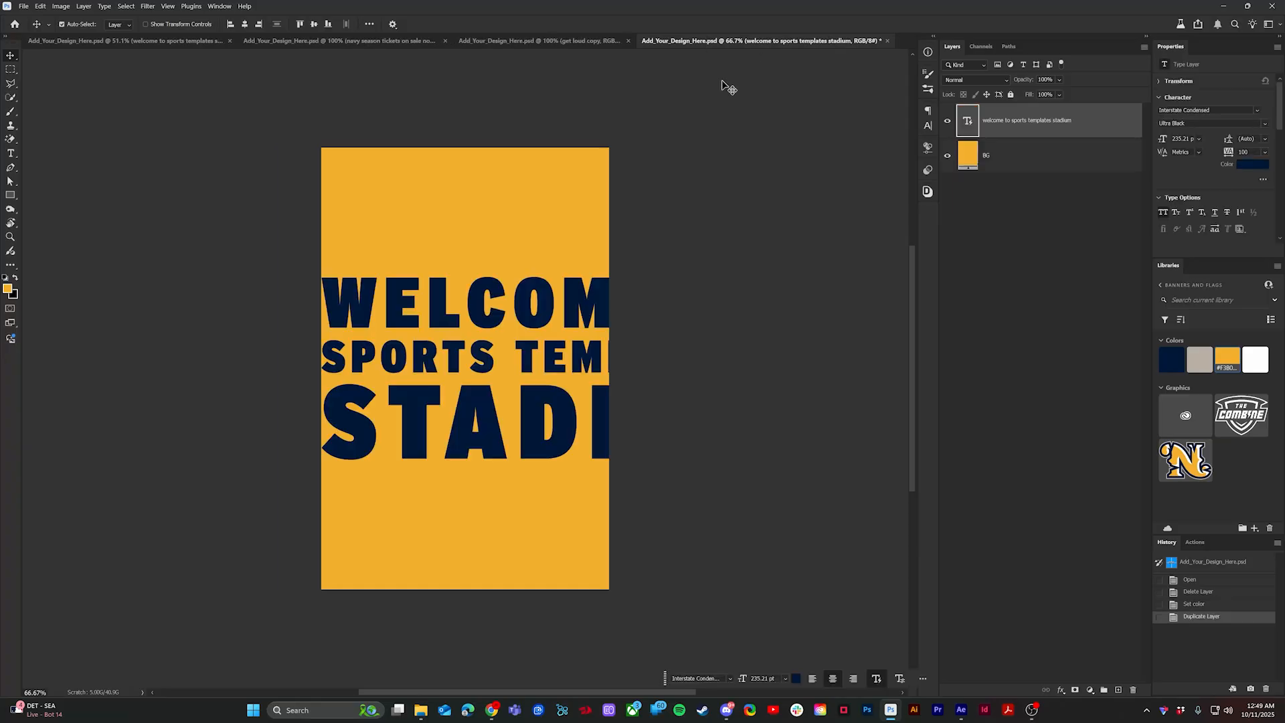
Step: Centre the welcome text on the canvas and scale it down to about 129 pt so it fits the display's width
click(299, 25)
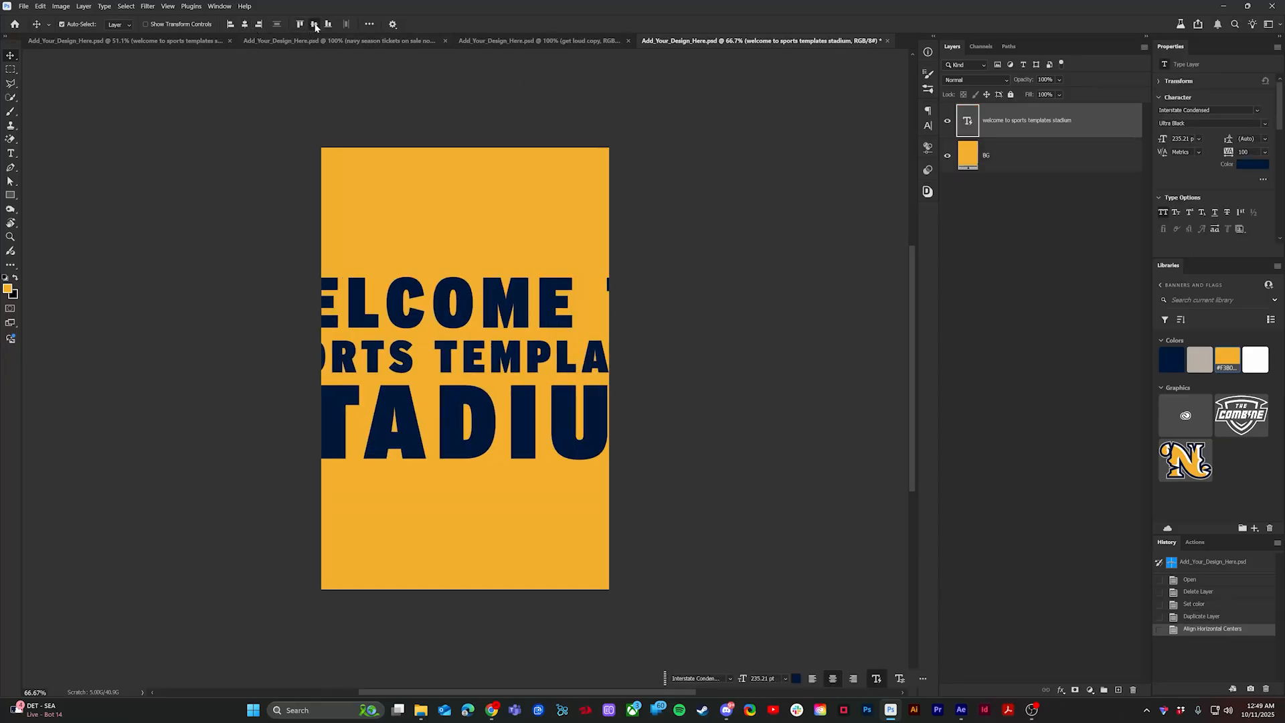
click(314, 24)
key(ctrl+t)
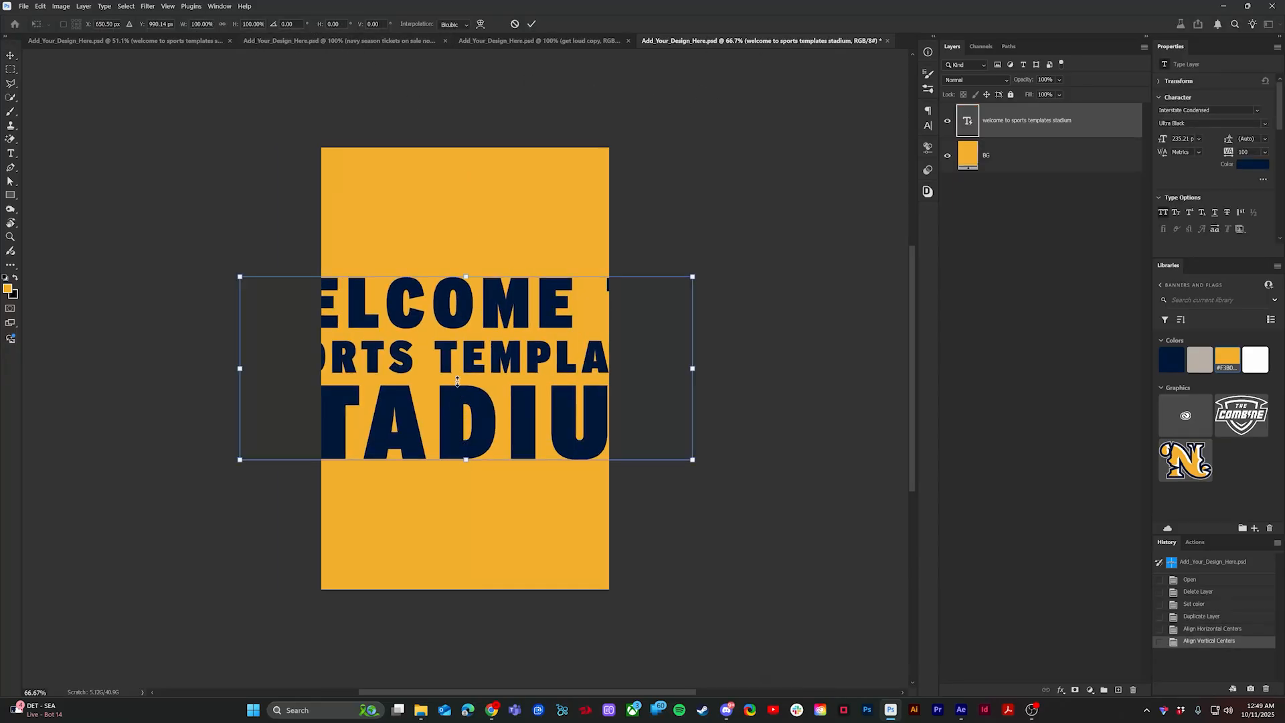
drag(457, 381, 458, 377)
key(Return)
Step: Replace the welcome text with NAVY, FOOTBALL and IS BACK stacked on three lines
key(t)
click(412, 287)
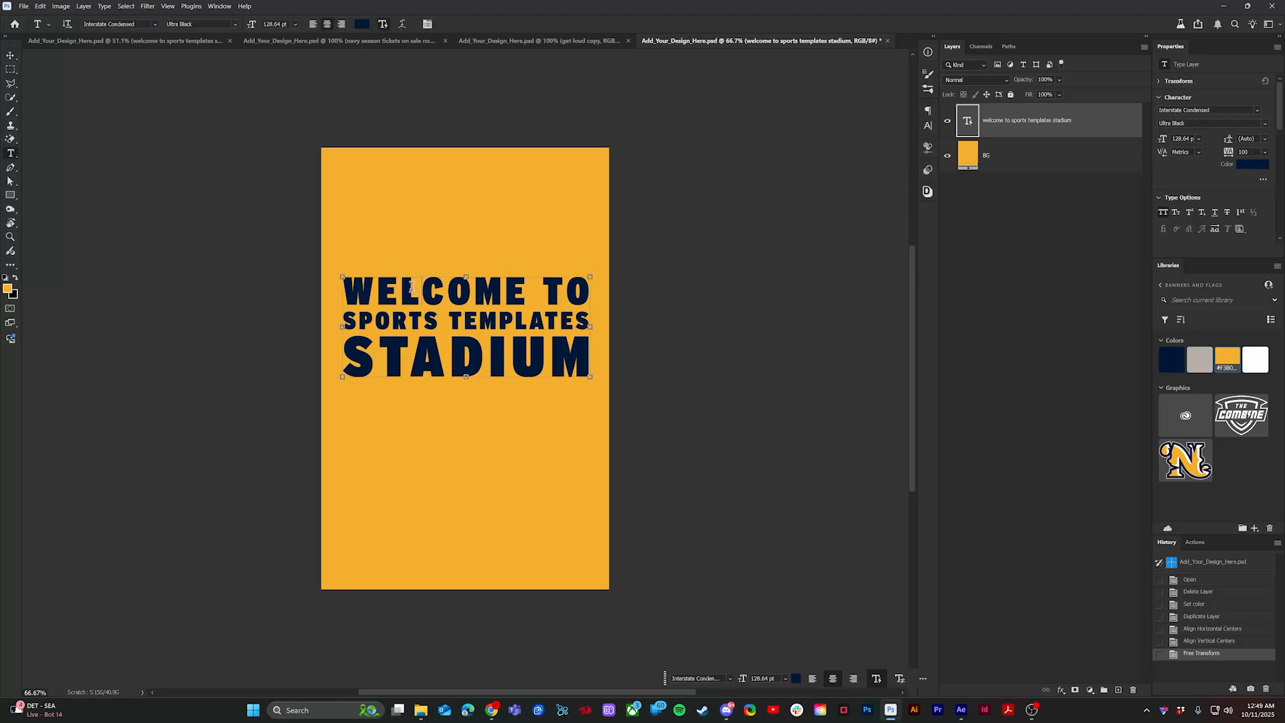
key(ctrl+a)
text(NACY)
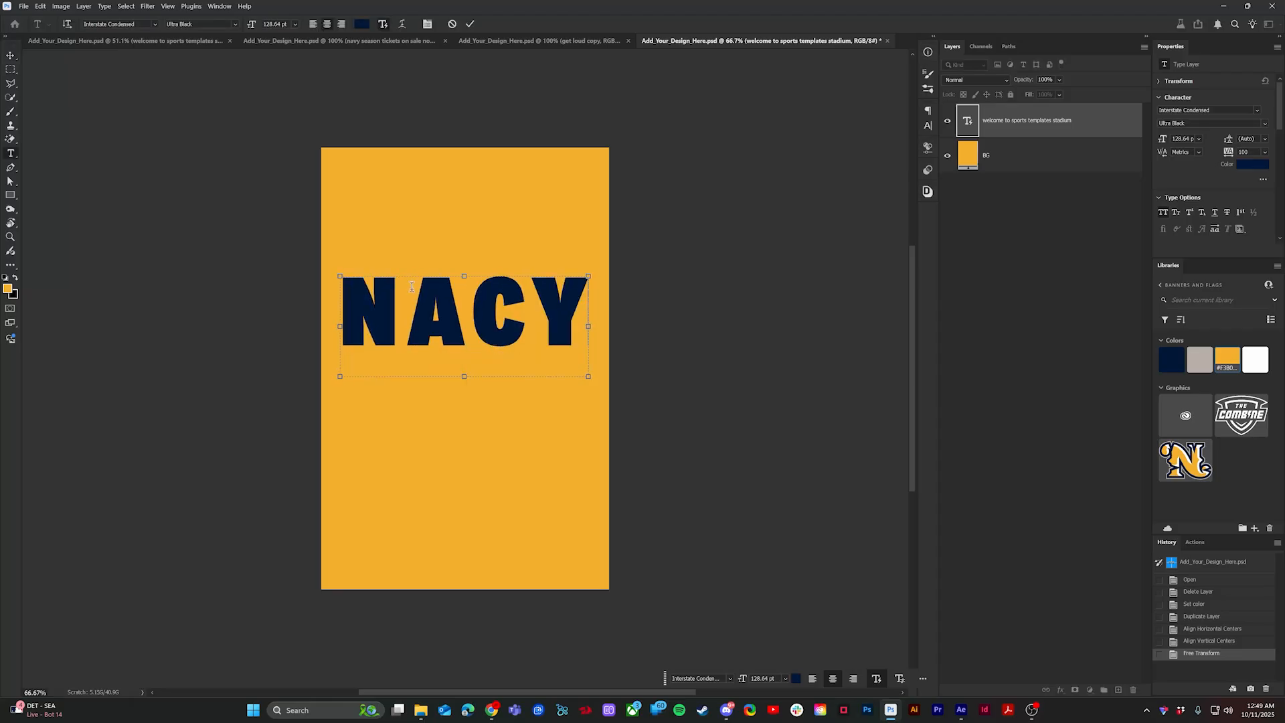
key(BackSpace)
text(V)
key(BackSpace)
key(BackSpace)
text(VY )
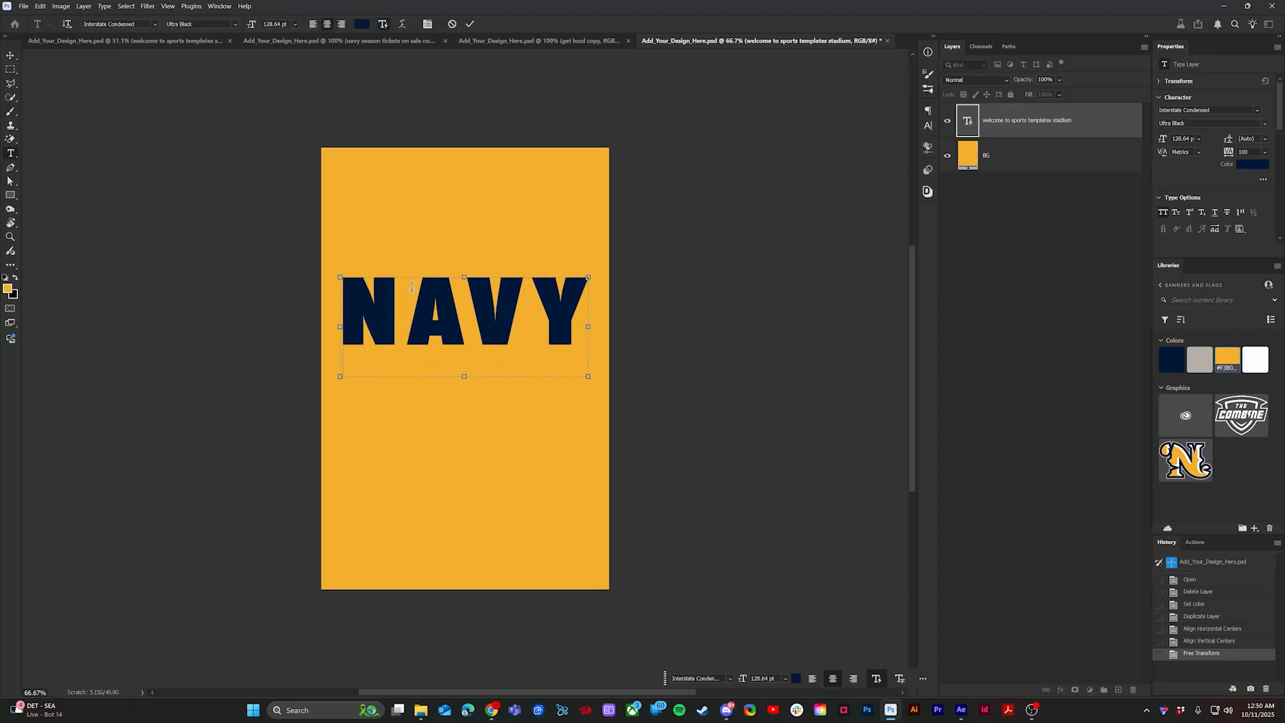
text(FOOTBALL)
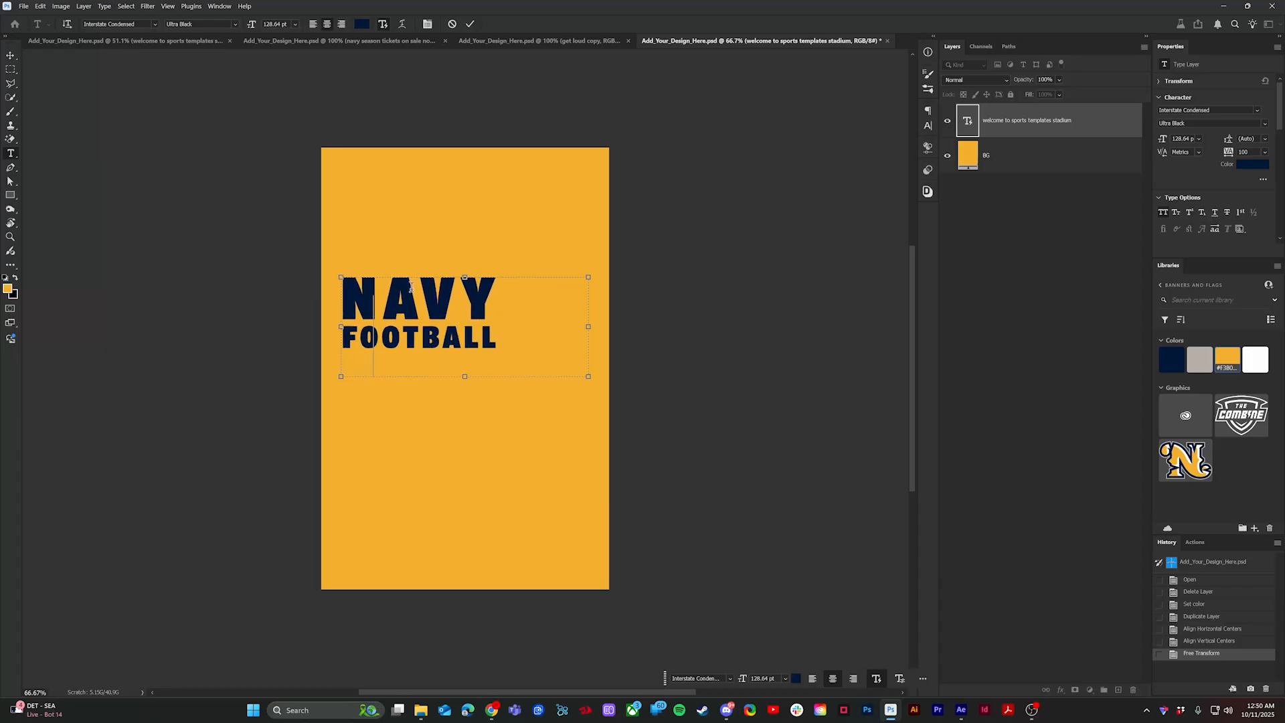
key(Return)
text(IS )
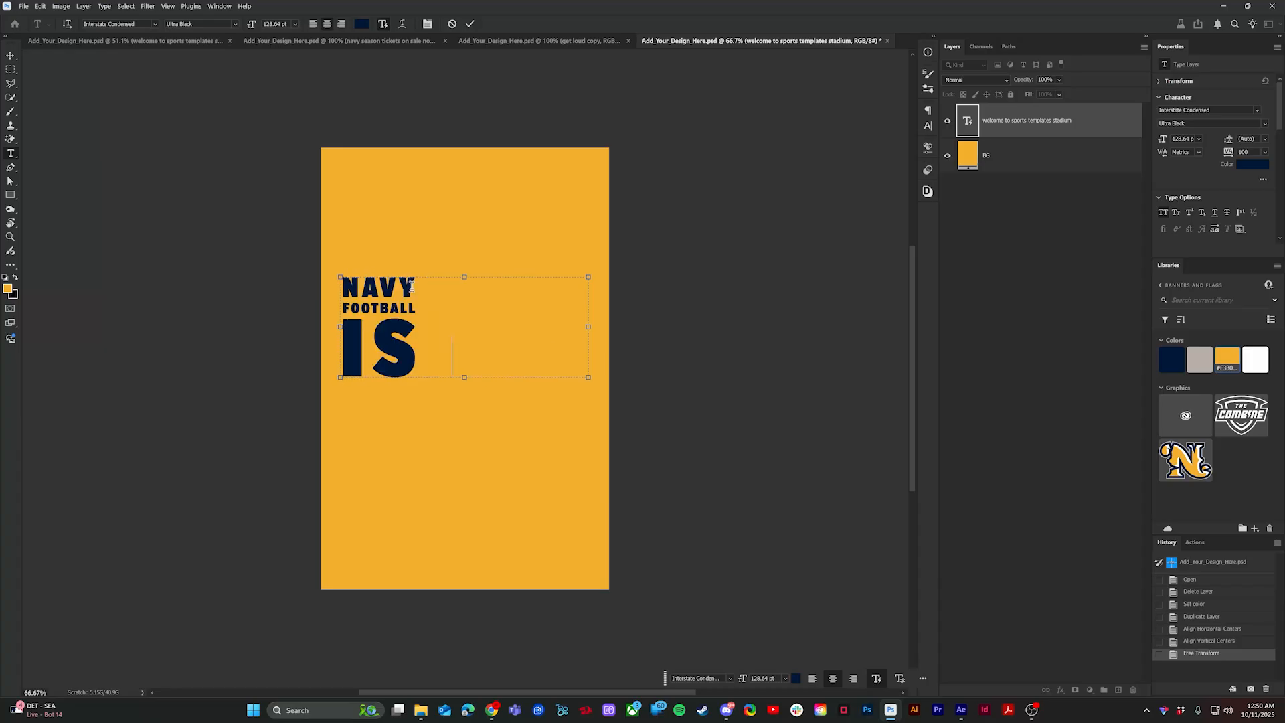
text(BACK)
key(ctrl+Return)
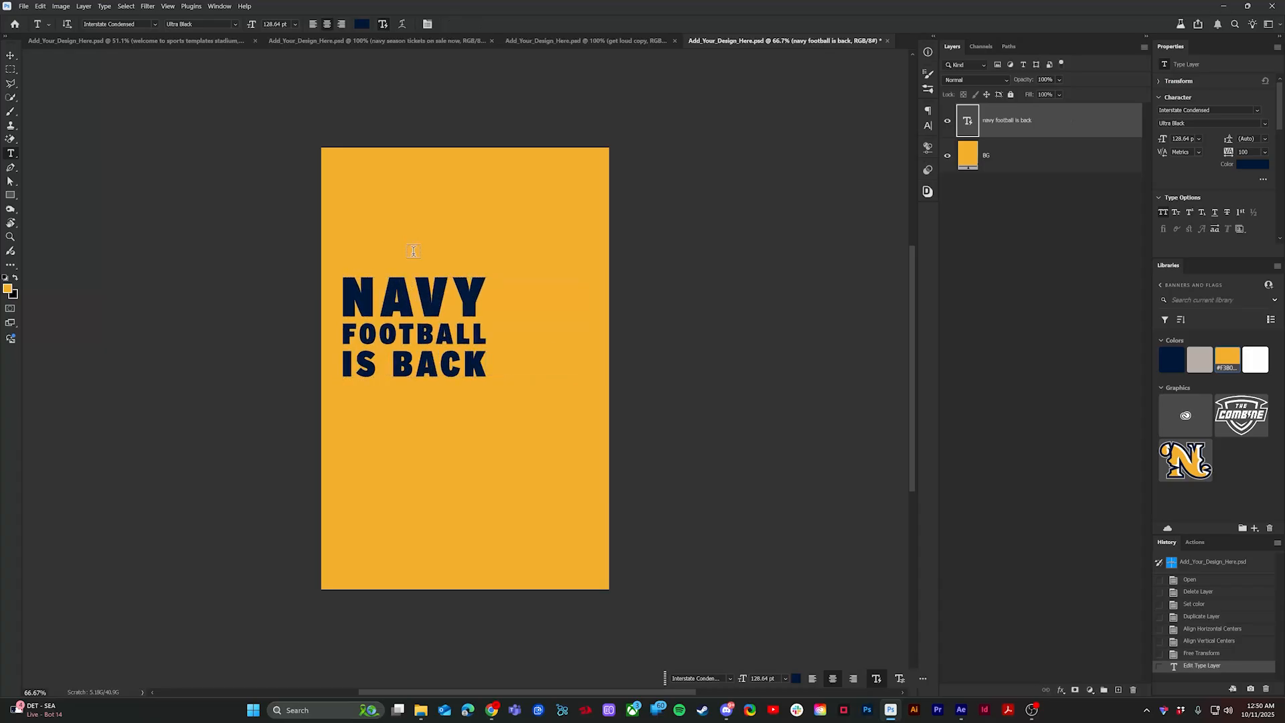
Step: Move the NAVY FOOTBALL IS BACK headline into the canvas's upper half, centre it horizontally and enlarge it to about 159 pt
click(431, 310)
drag(343, 330, 410, 261)
key(ctrl+Return)
key(v)
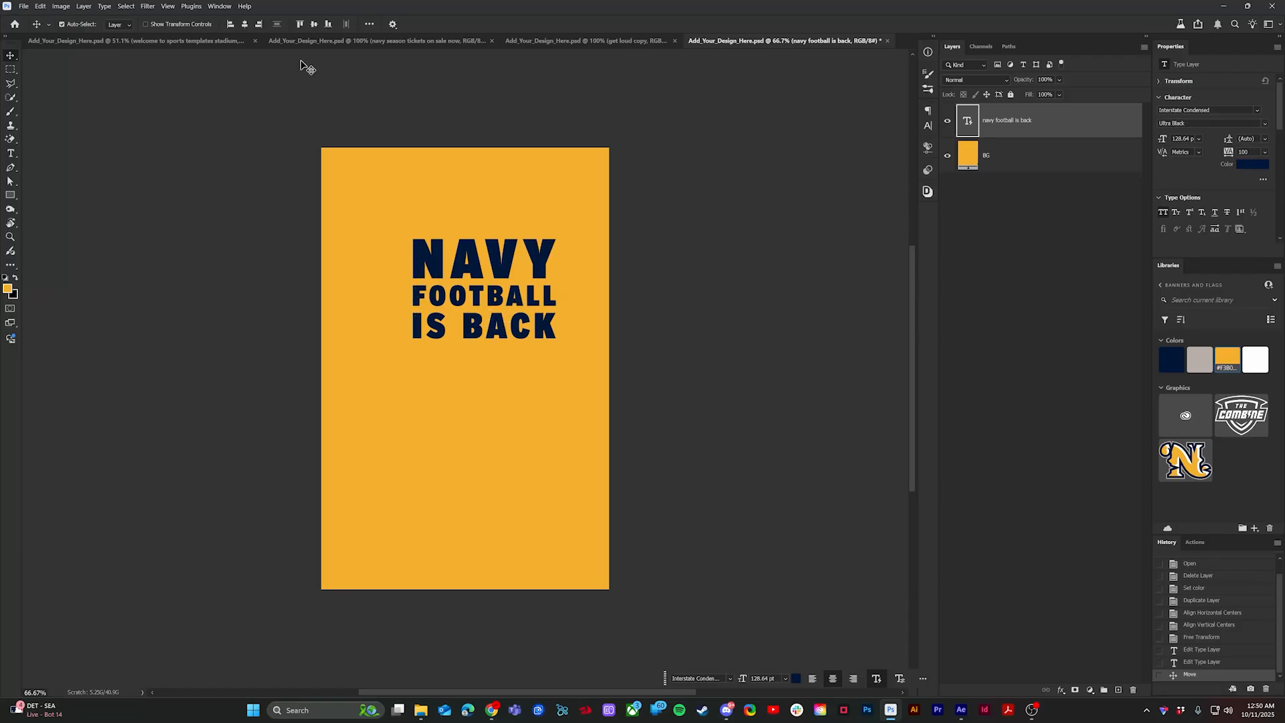
click(245, 24)
key(ctrl+t)
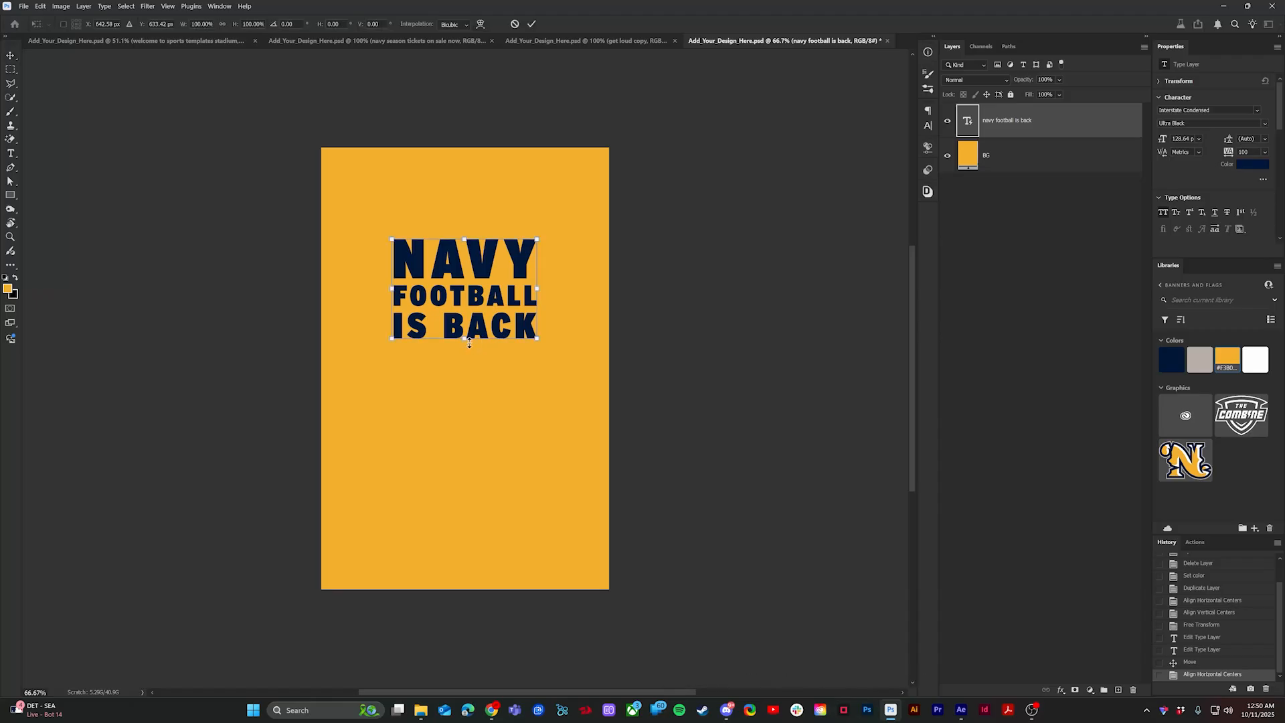
drag(465, 340, 471, 363)
key(Return)
drag(475, 260, 476, 240)
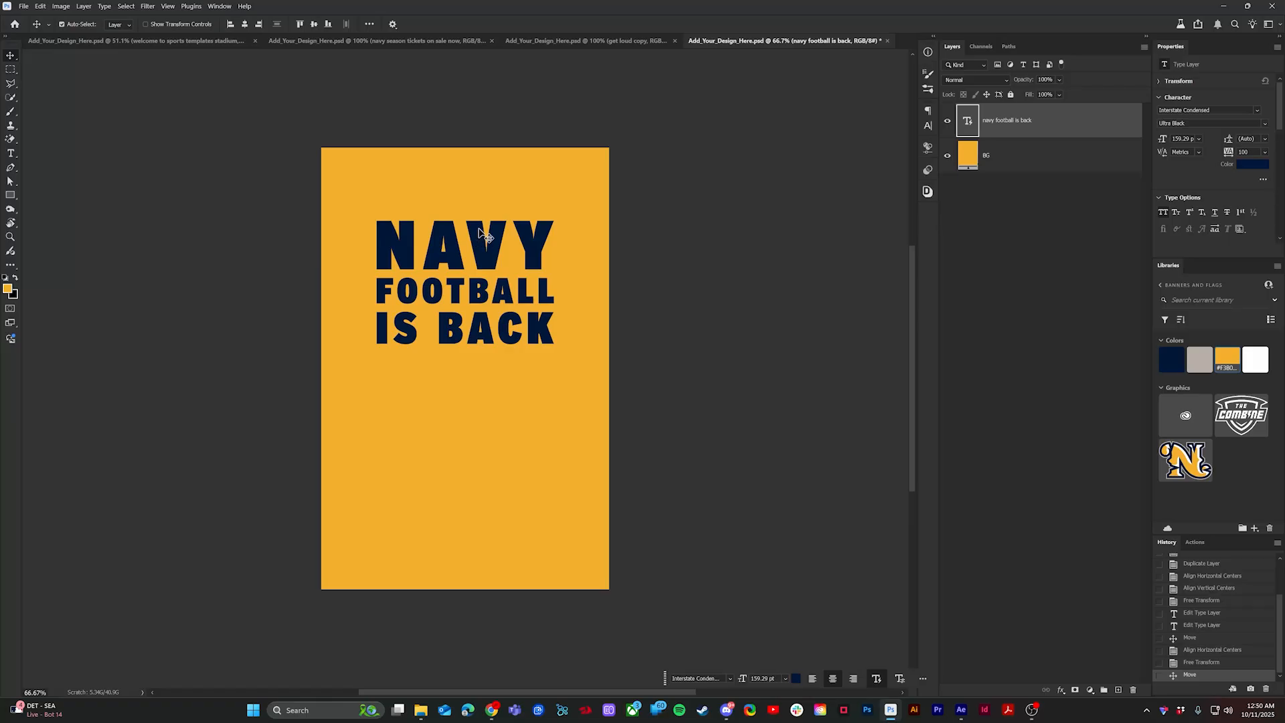
Step: Add a 73 pt text line reading FOR MORE INFORMATION below the headline and centre it horizontally on the canvas
key(t)
drag(375, 247, 514, 248)
click(471, 25)
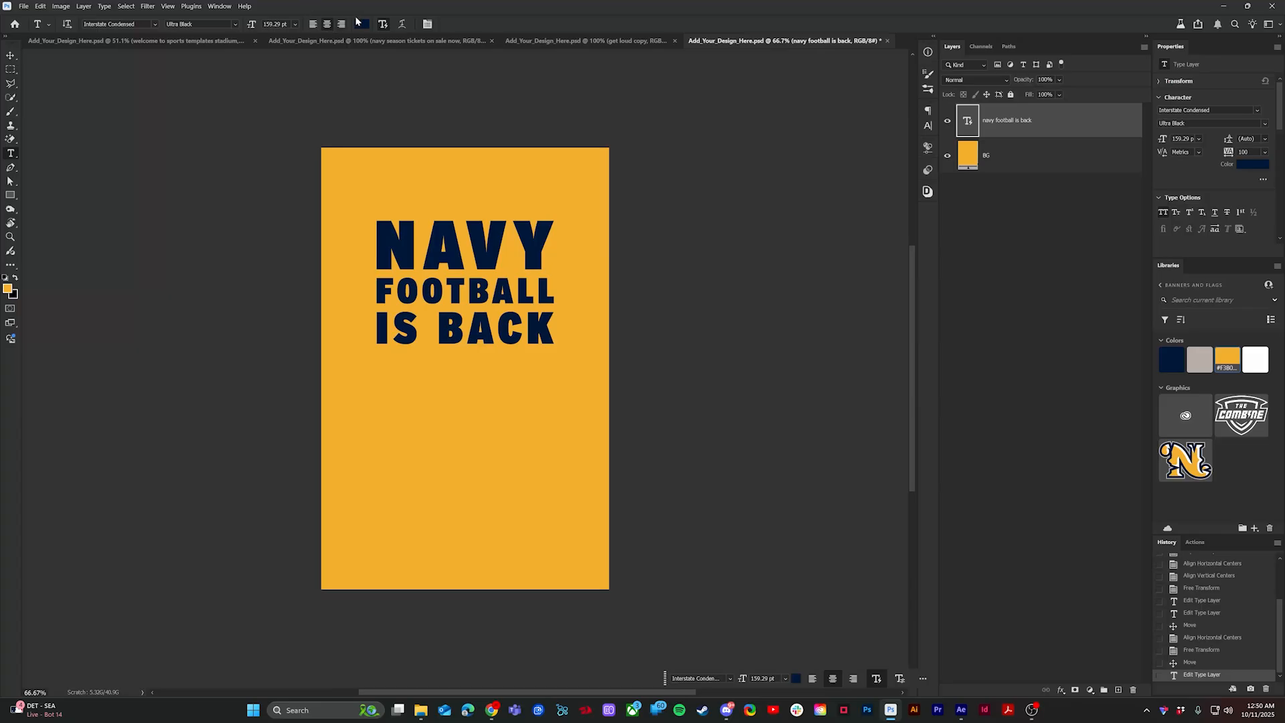
click(417, 415)
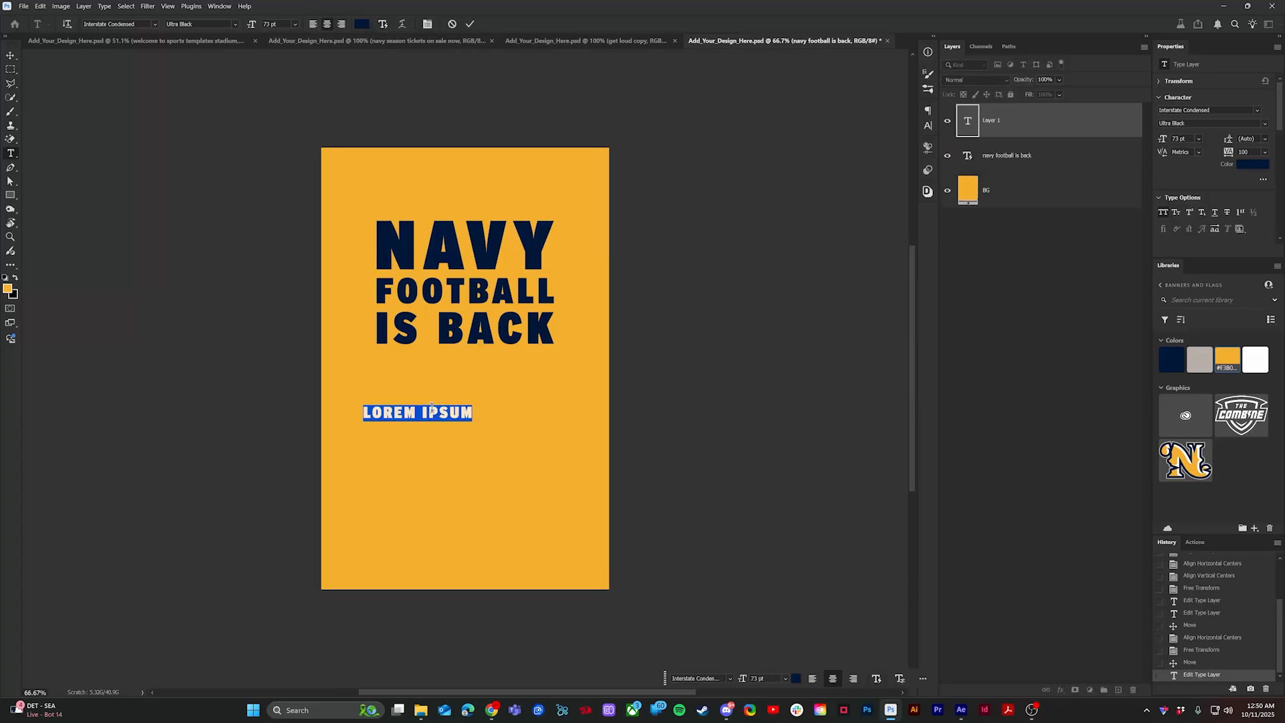
text(nav)
key(ctrl+Return)
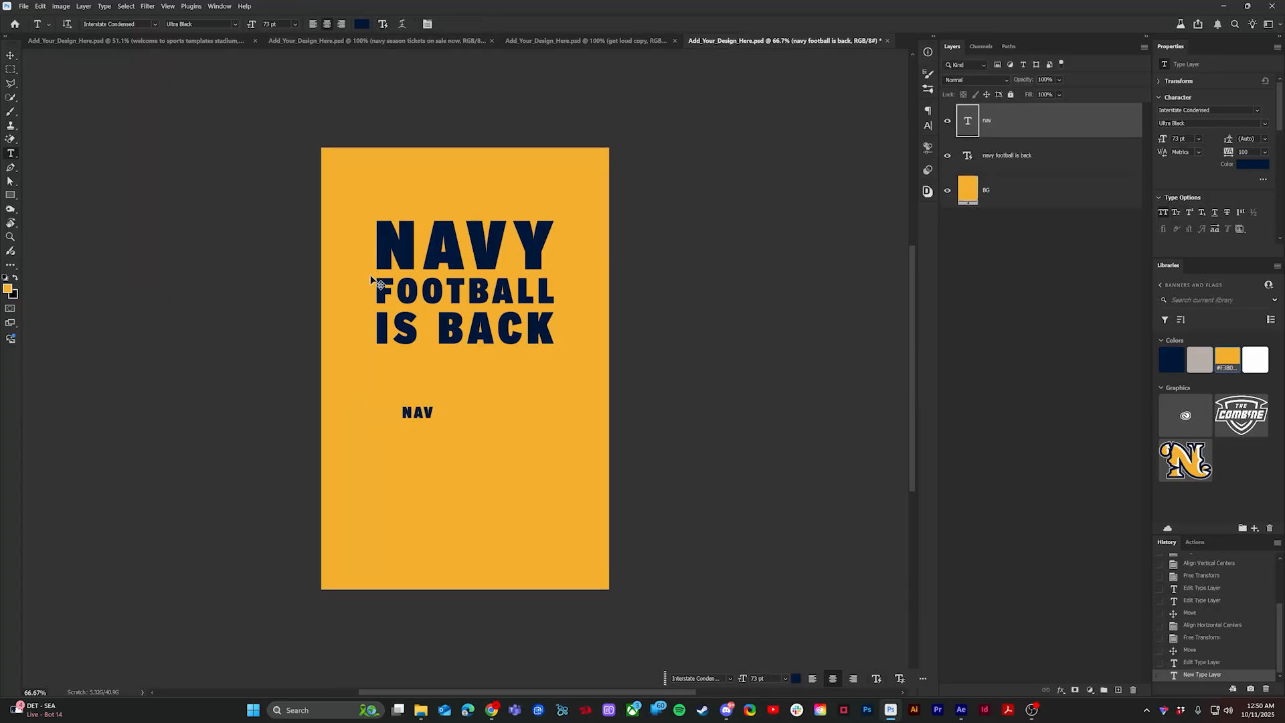
drag(417, 415, 453, 422)
double_click(454, 420)
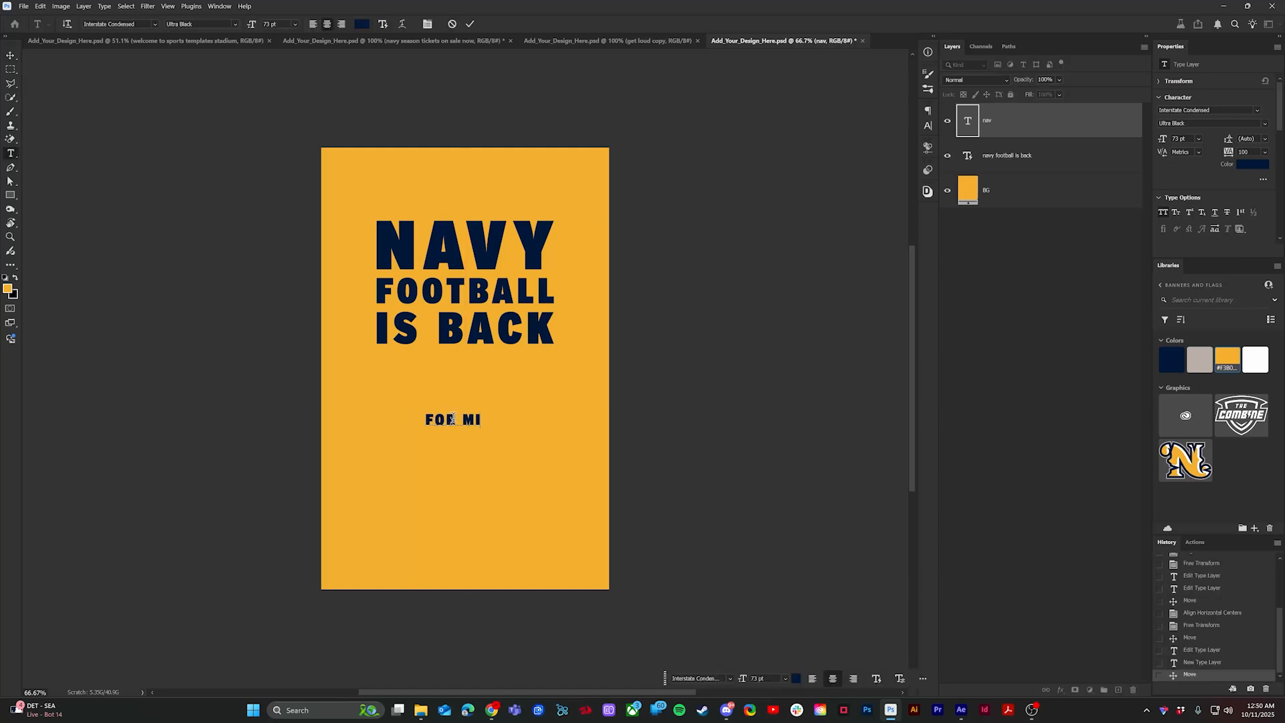
key(BackSpace)
text(ORE INFORMATION)
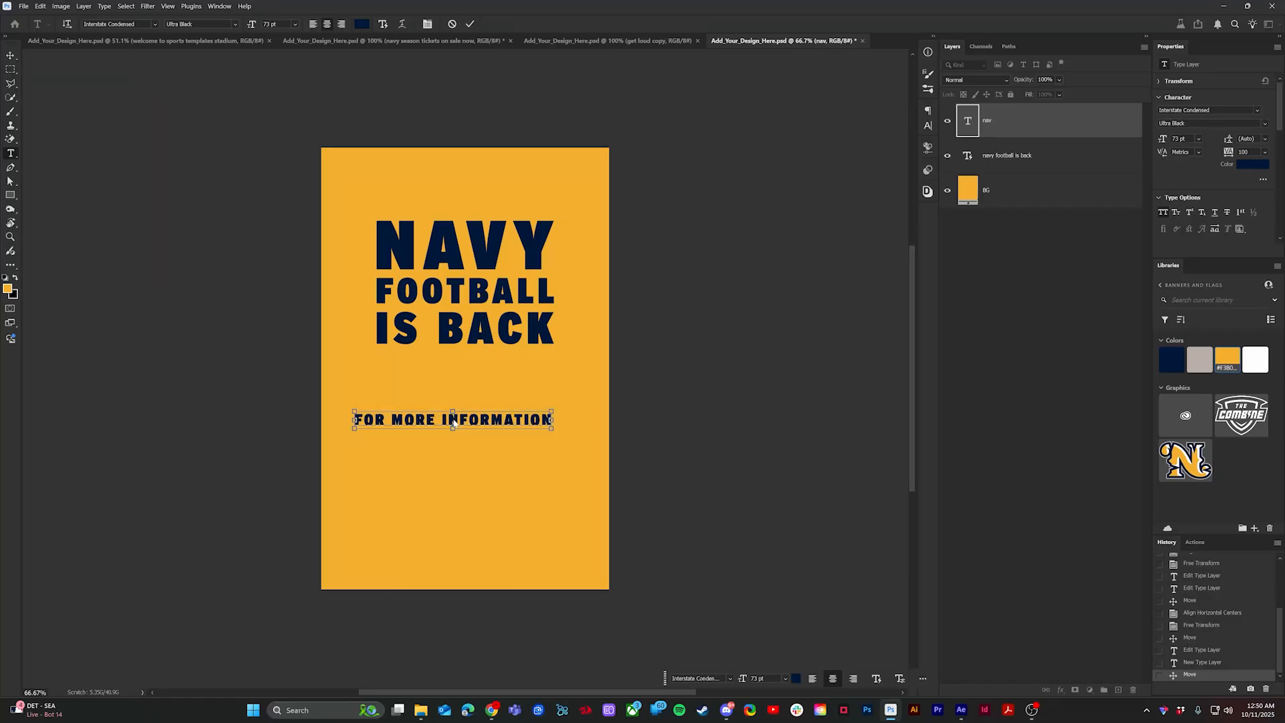
key(ctrl+Return)
key(v)
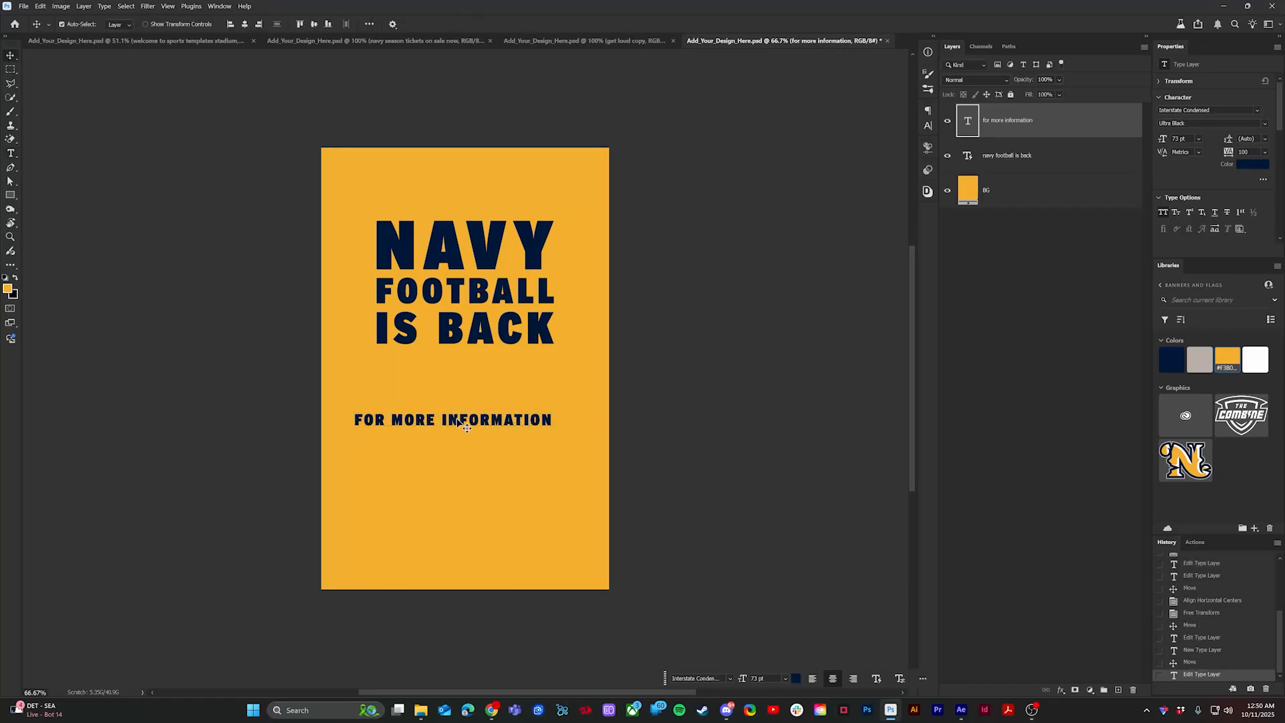
click(247, 24)
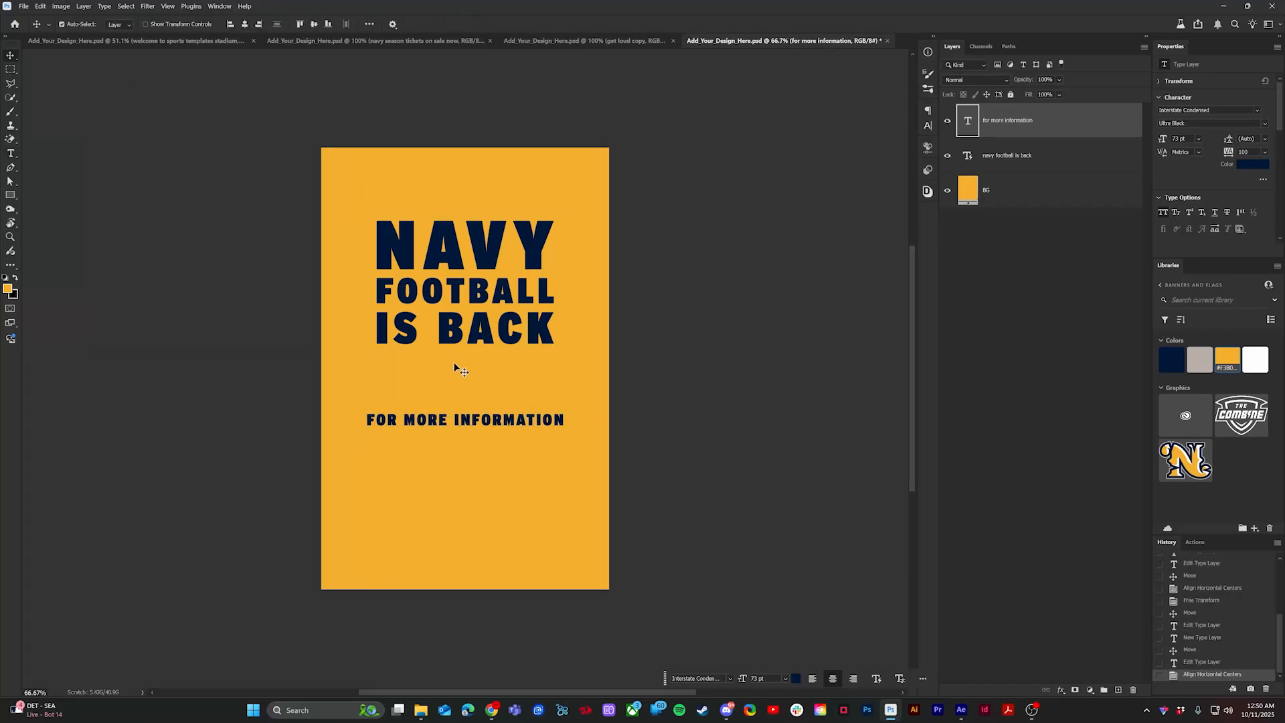
Step: Duplicate the FOR MORE INFORMATION line just above itself and change the copy's text to navyfb.com
drag(474, 422, 471, 409)
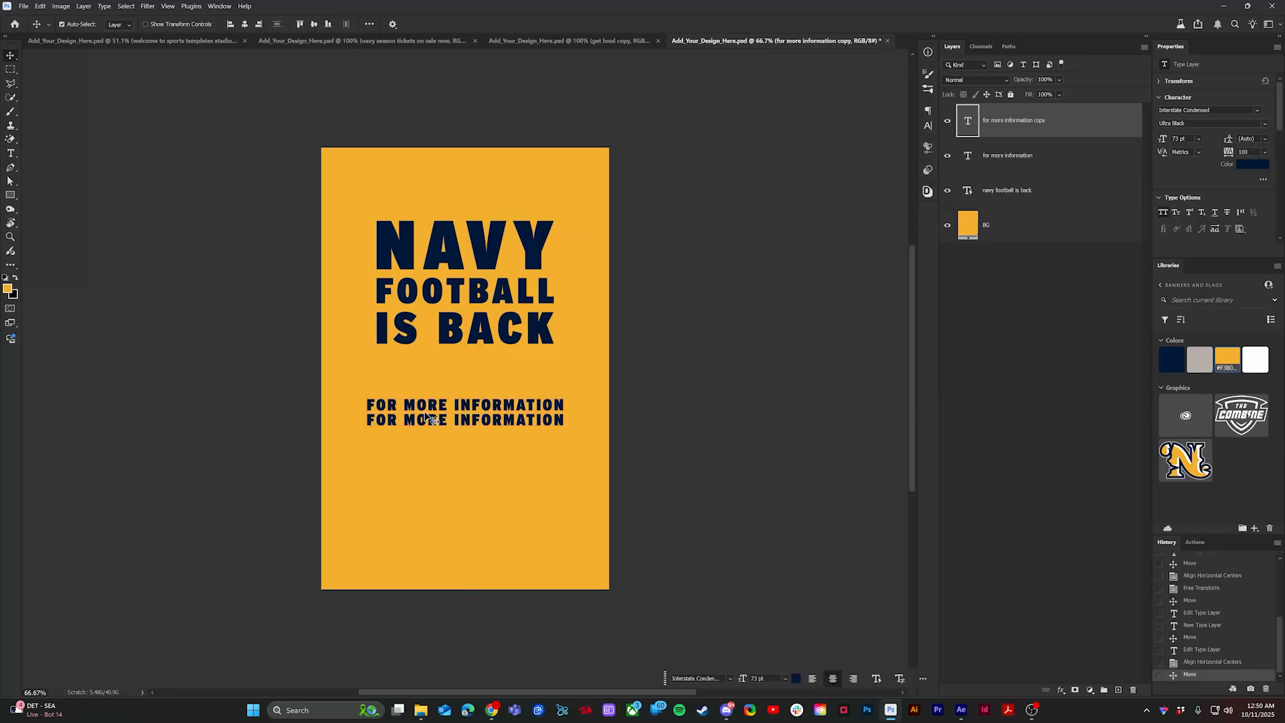
double_click(367, 404)
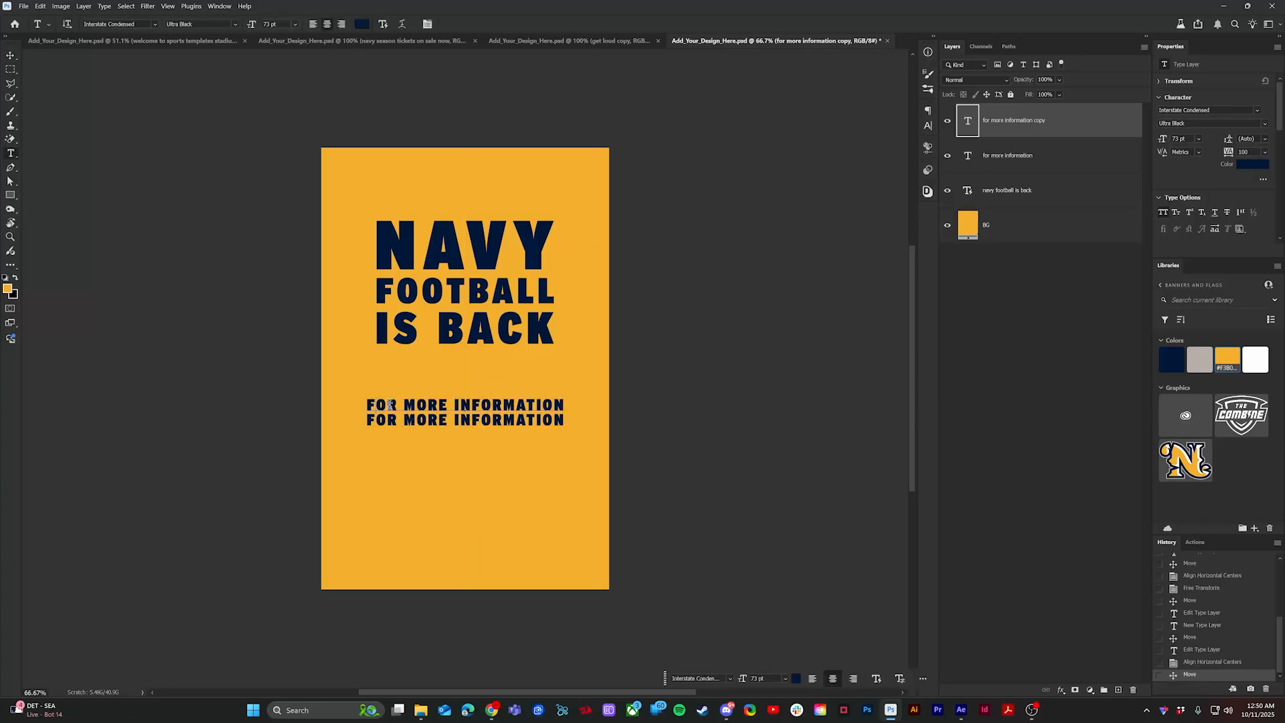
key(ctrl+a)
text(n)
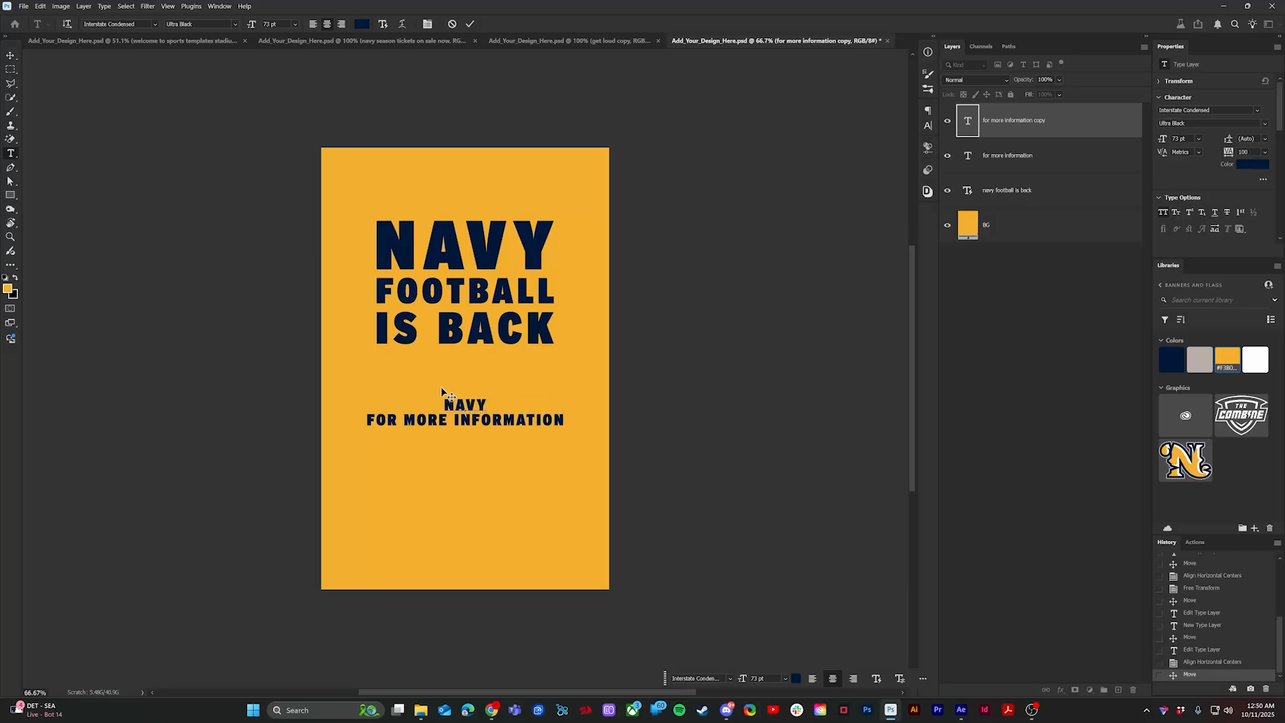
text(avyfb/com)
key(BackSpace)
key(BackSpace)
key(BackSpace)
key(BackSpace)
text(.com)
key(ctrl+Return)
key(v)
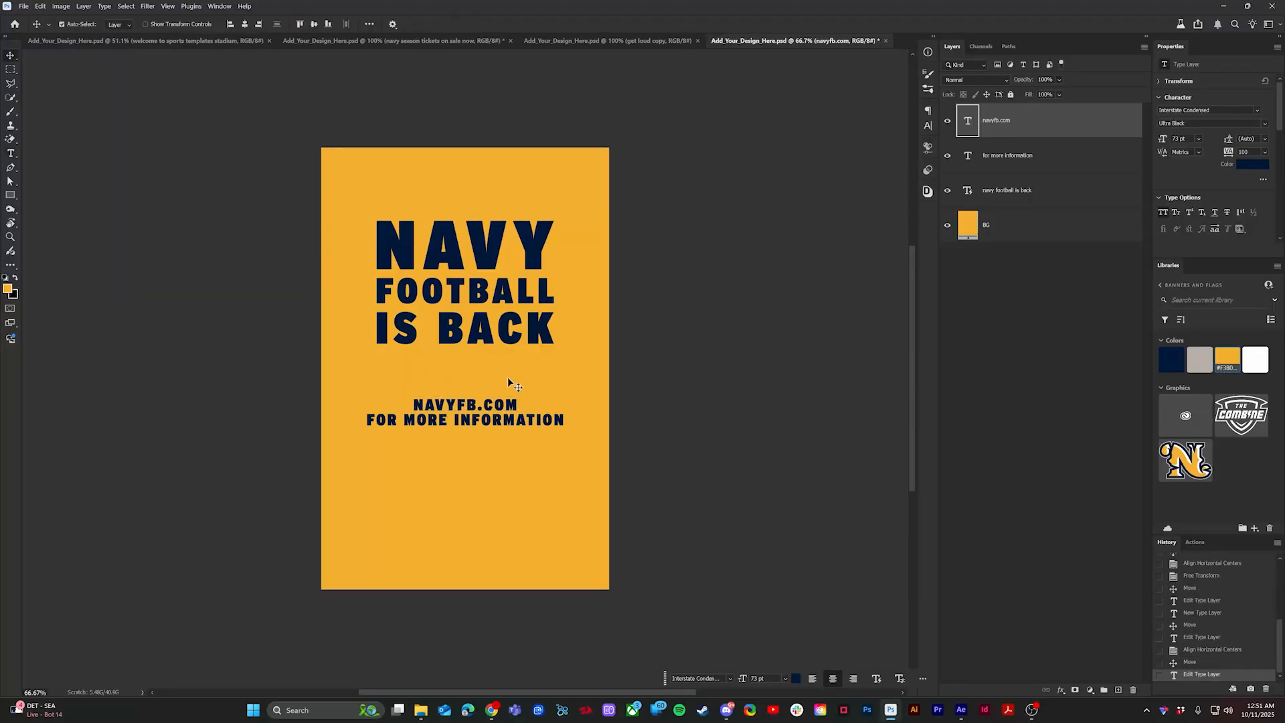
Step: Nudge the navyfb.com text up, enlarge it to about 100 pt and recolour it with the library's golden yellow
key(Up)
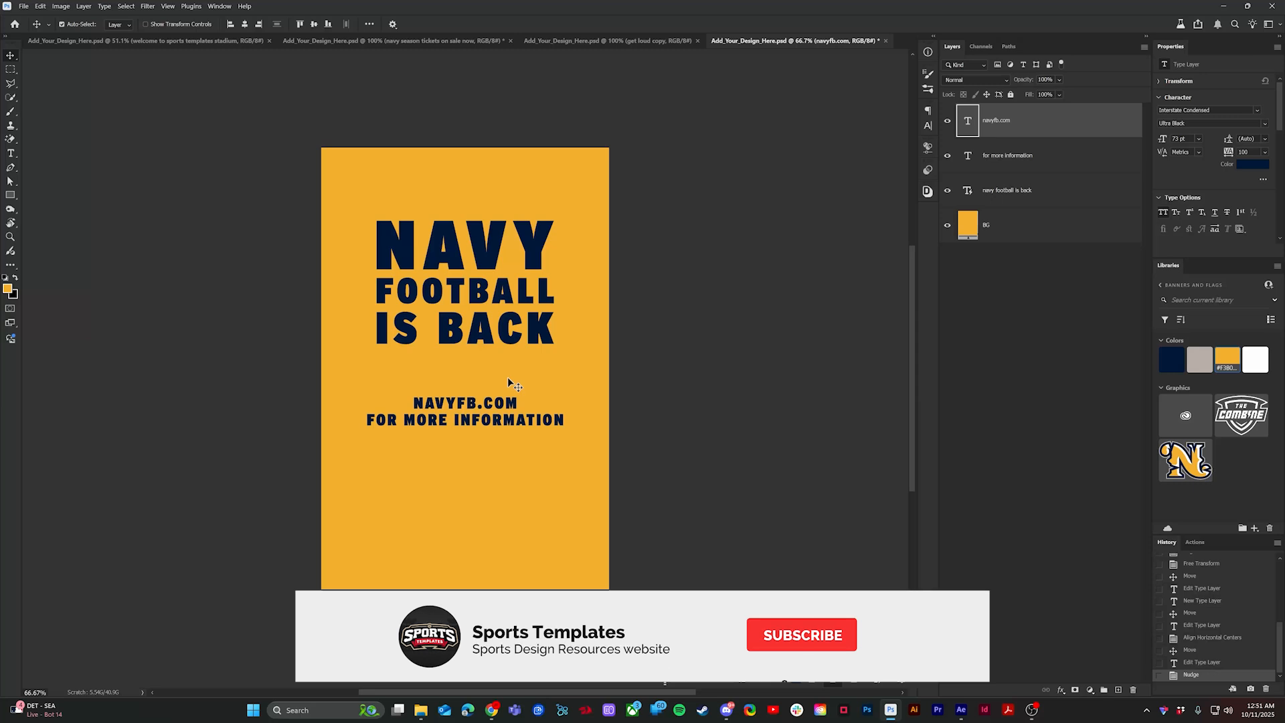
key(ctrl+t)
drag(465, 395, 467, 388)
key(Return)
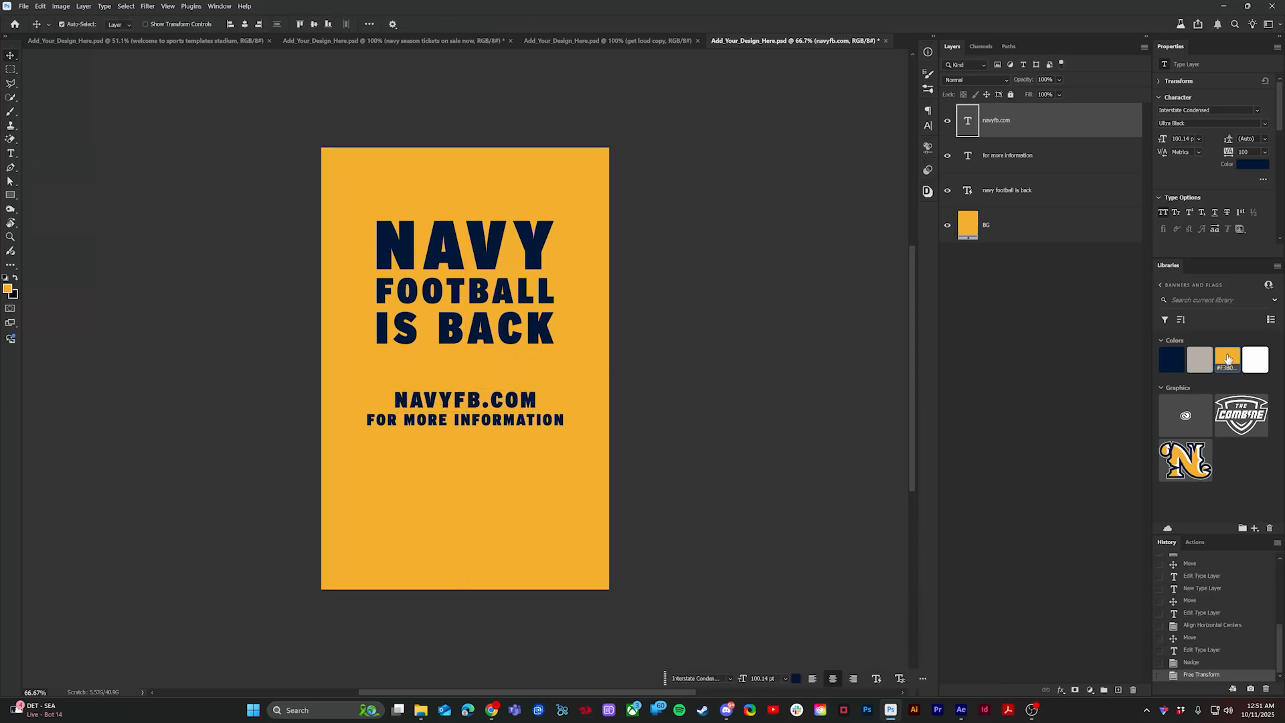
click(1228, 359)
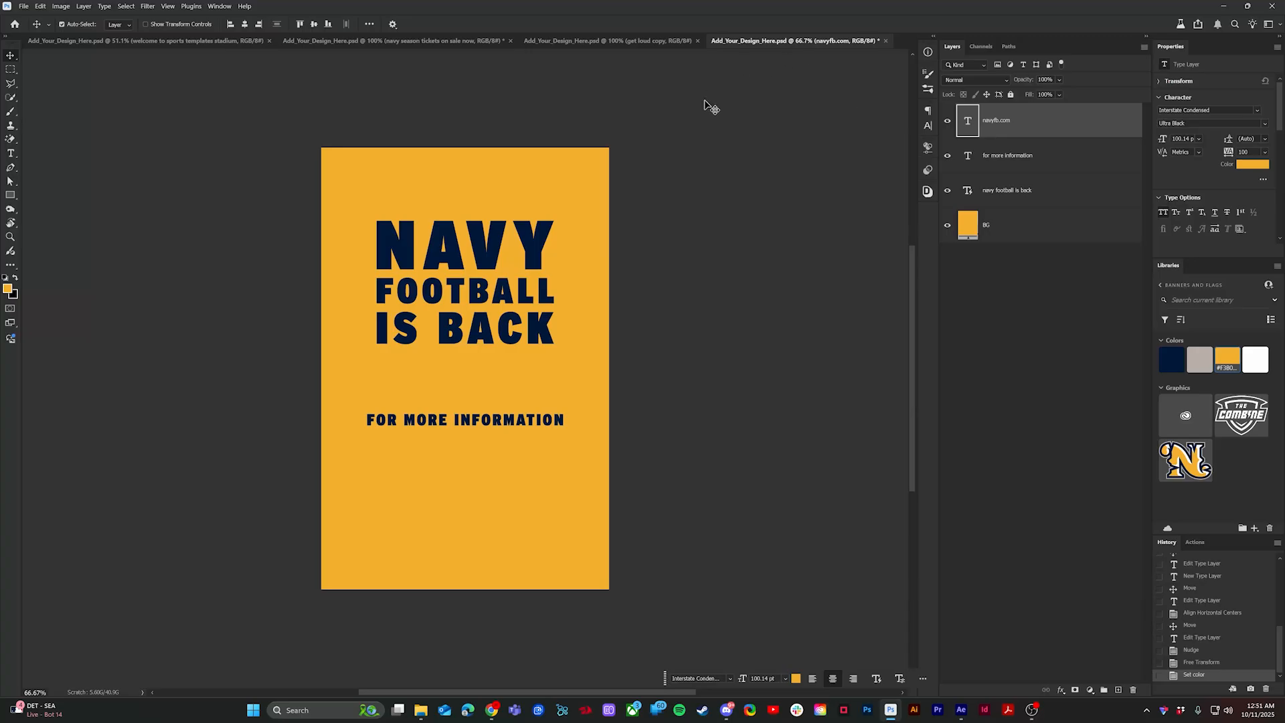
Step: Draw a full-width rectangle about 1368 by 132 px over navyfb.com, fill it with the library's navy and place it beneath that text layer
key(u)
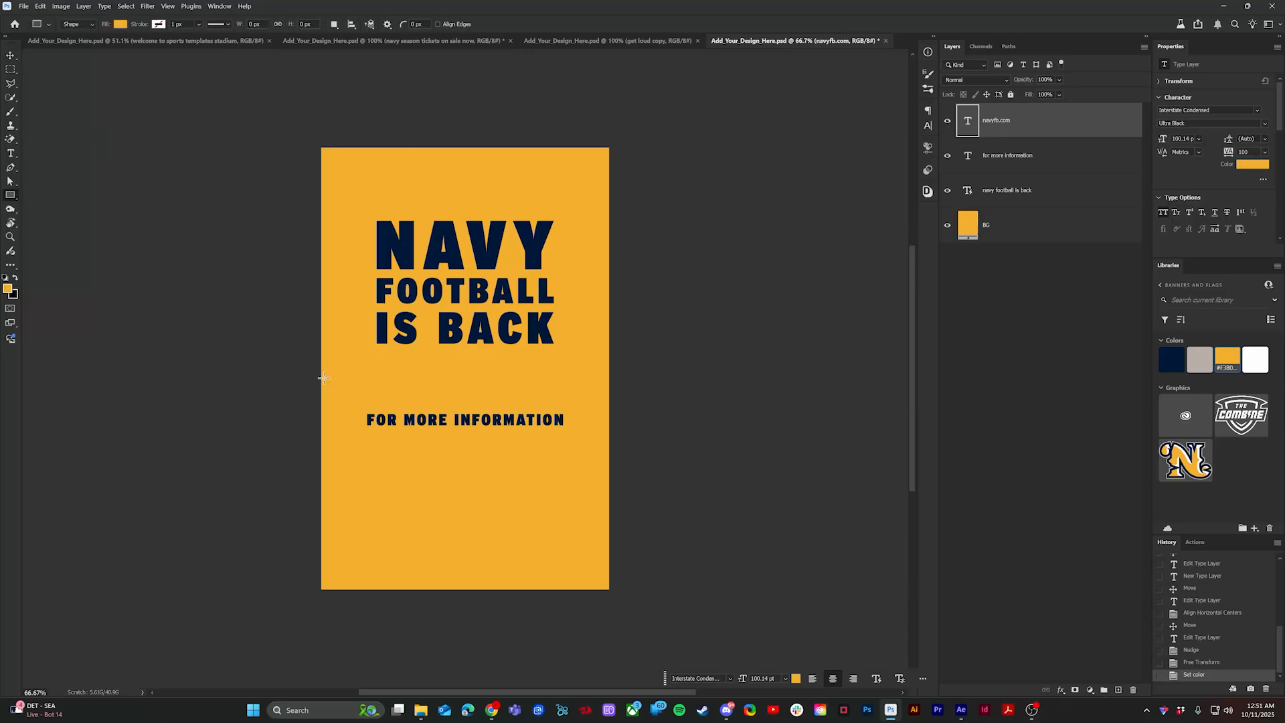
drag(316, 382, 621, 412)
click(1172, 356)
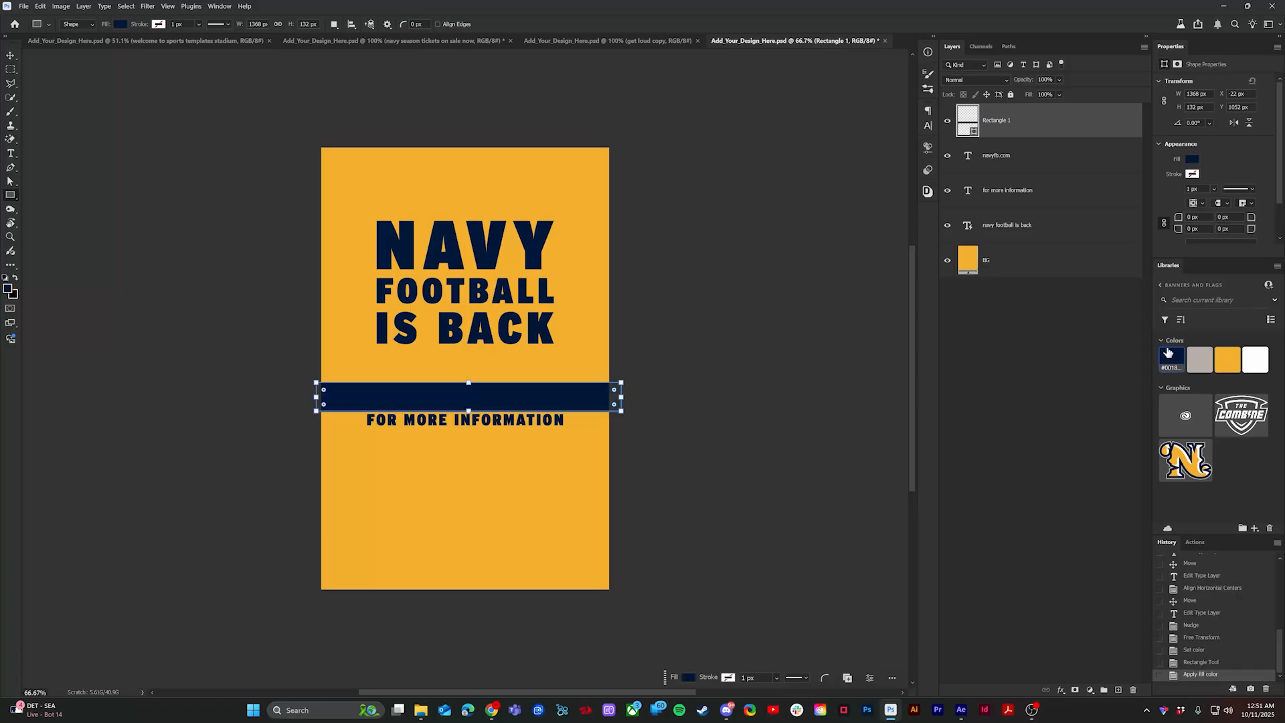
drag(1046, 122, 1036, 164)
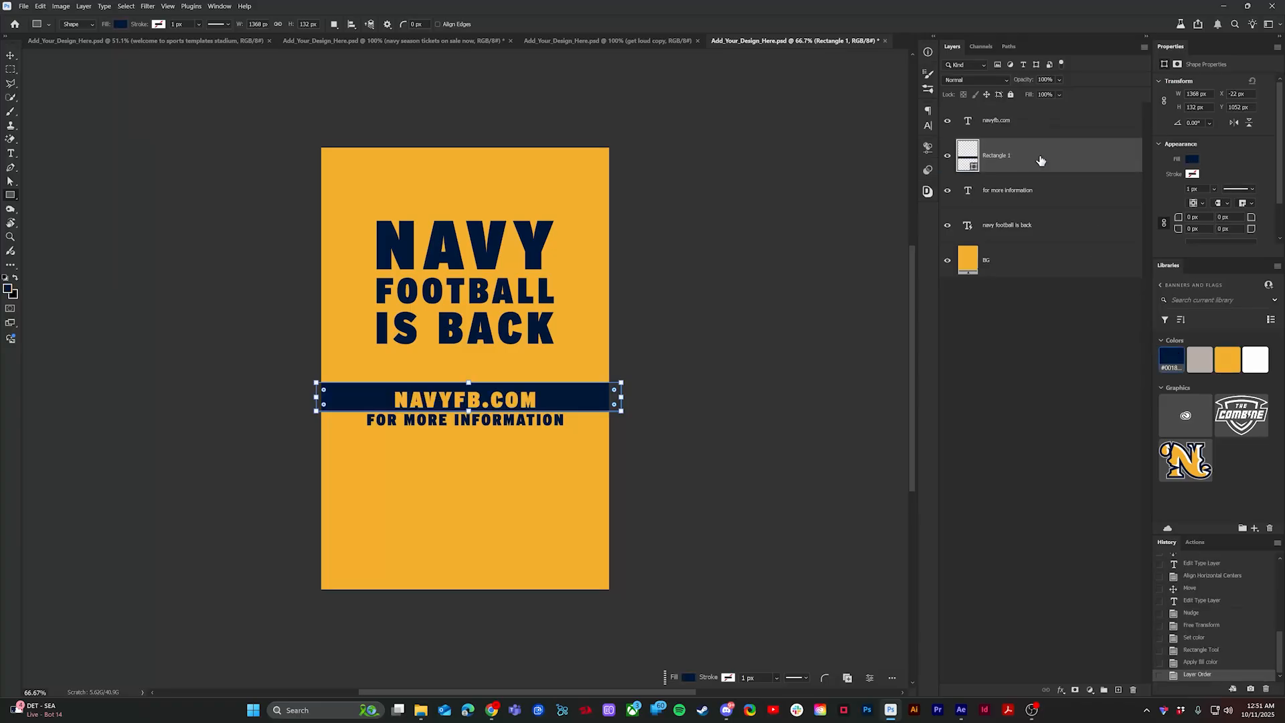
Step: Align the navyfb.com text and navy bar on both centres, and move them together to just above FOR MORE INFORMATION
key(v)
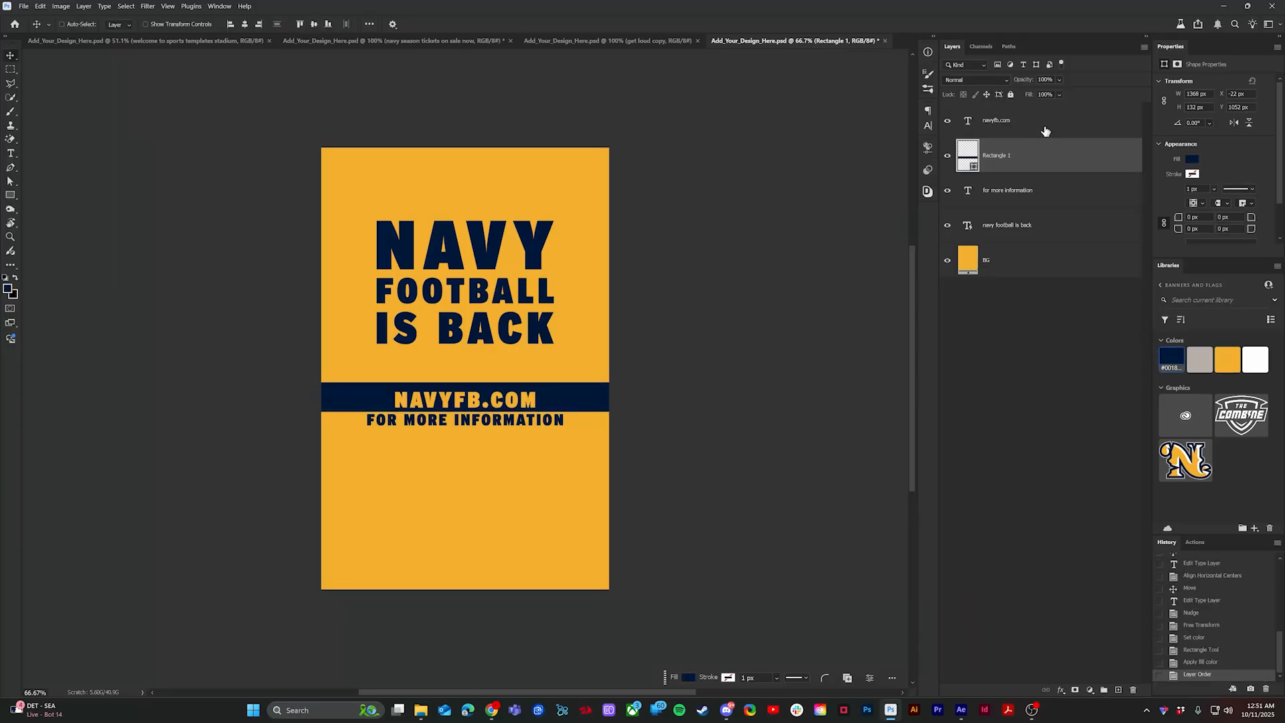
shift+click(1046, 125)
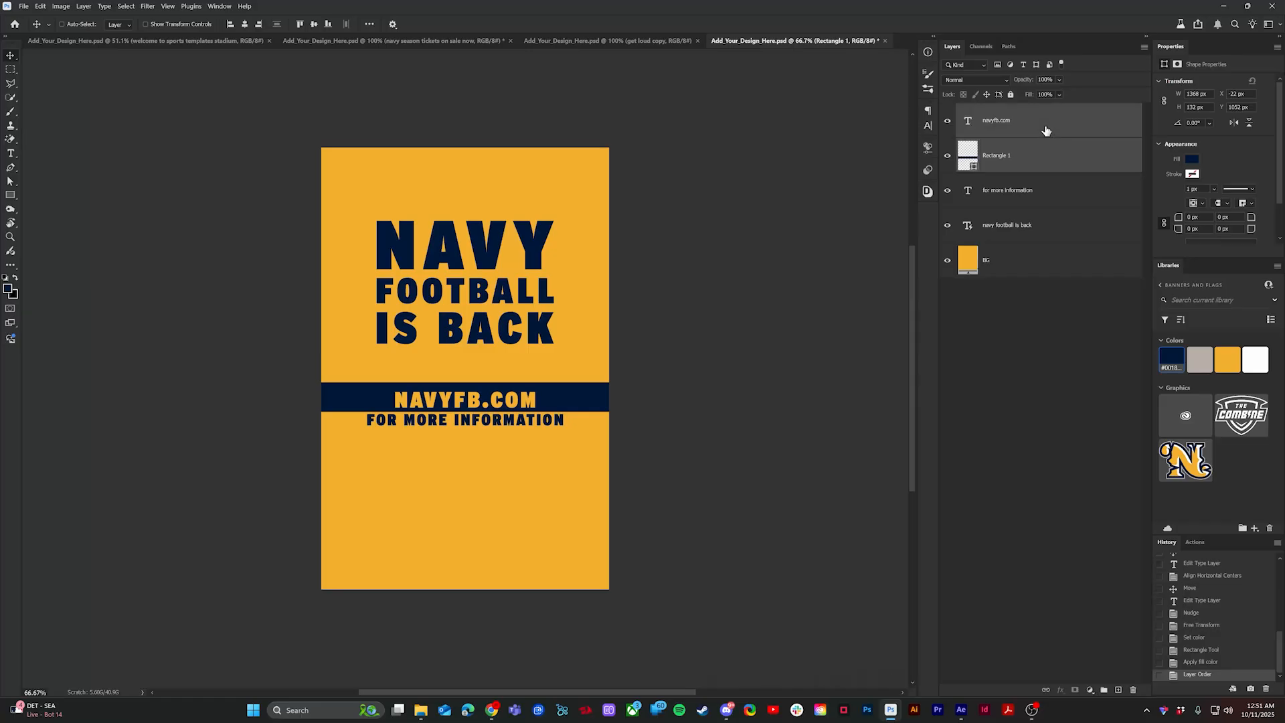
click(318, 24)
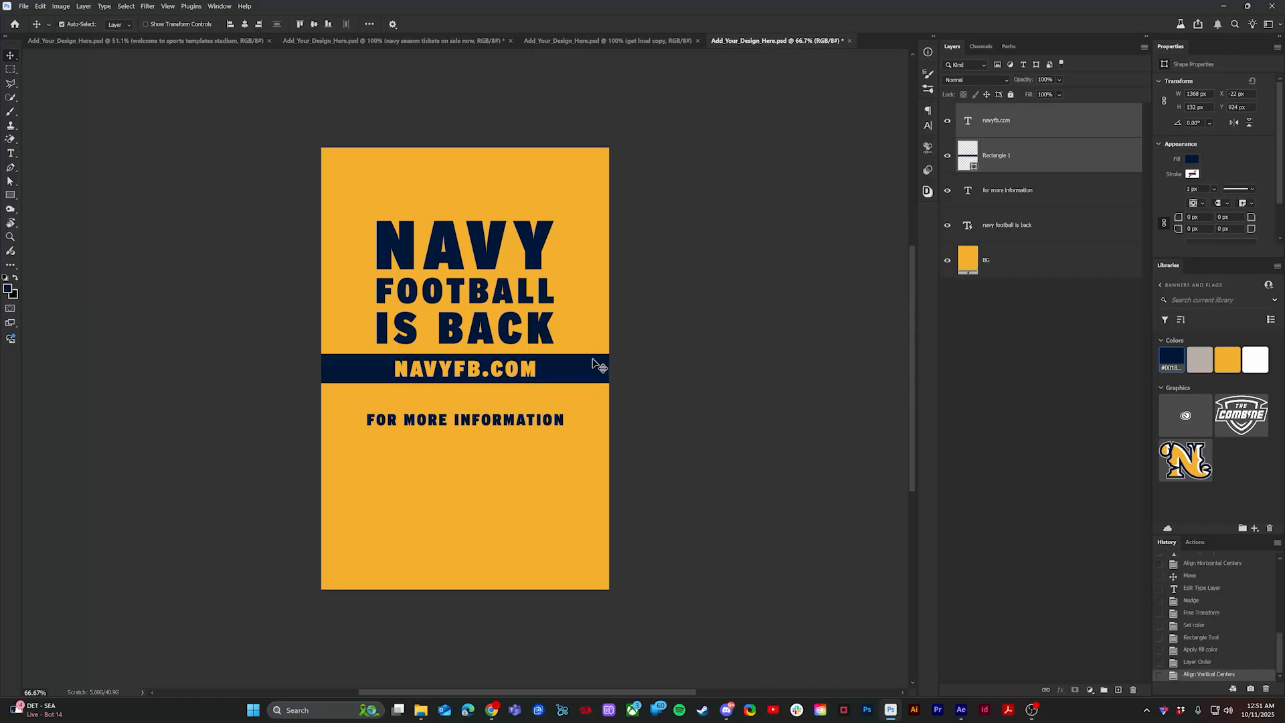
drag(592, 364, 563, 399)
key(ctrl+z)
key(ctrl+z)
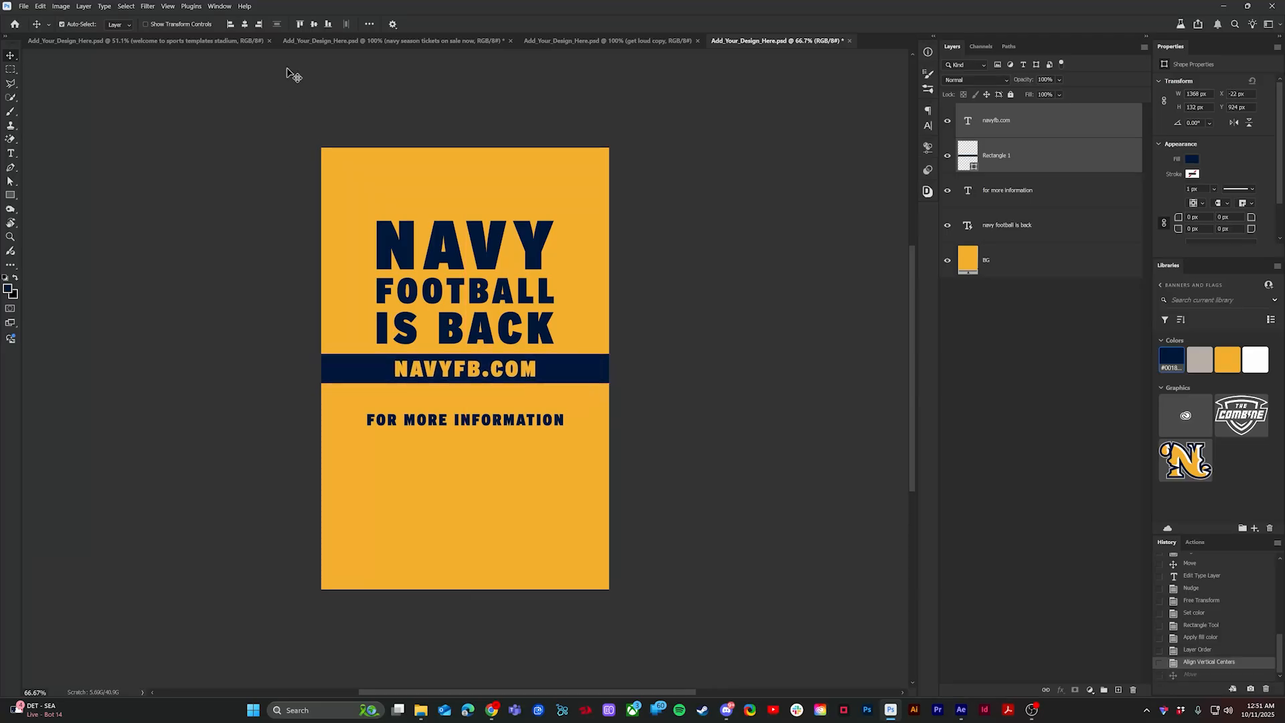
click(244, 25)
drag(559, 374, 580, 415)
Step: Enlarge the FOR MORE INFORMATION text to about 85 pt and nudge it down slightly below the navy bar
key(ctrl+t)
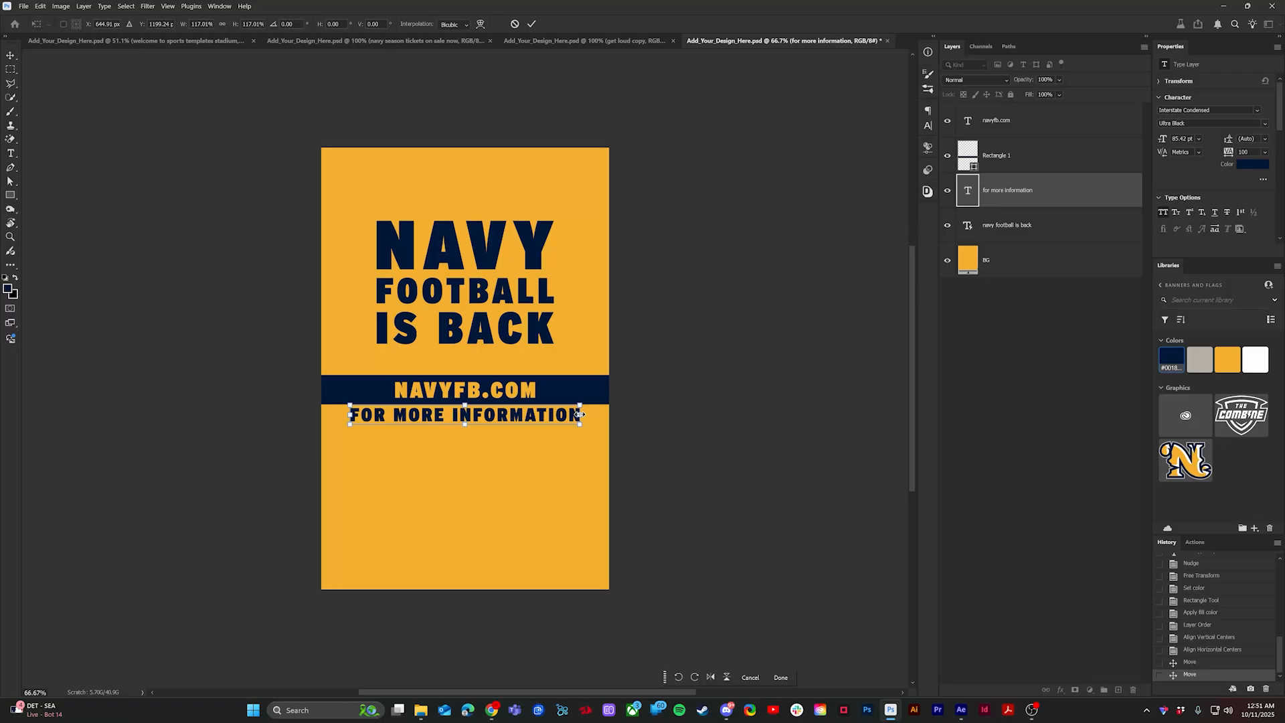
key(Return)
key(Down)
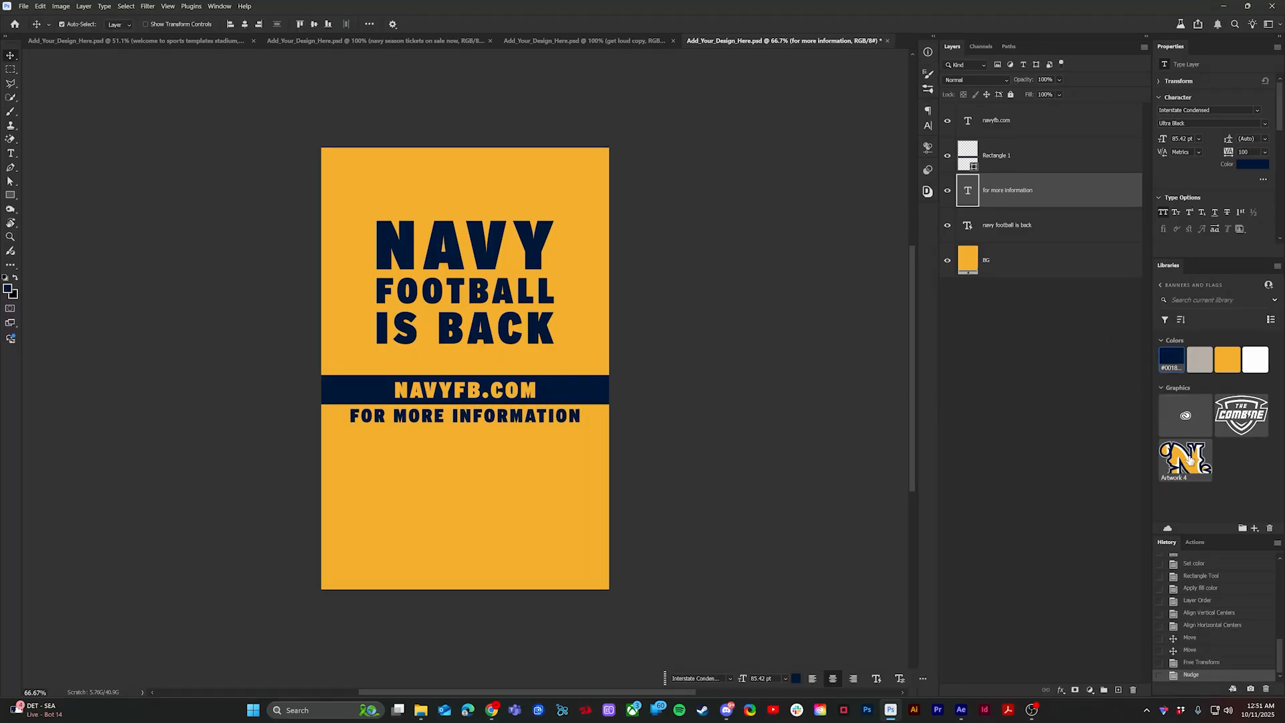
Step: Place the library's N logo below FOR MORE INFORMATION, enlarged to about 1444 px wide so it runs off the canvas's lower edge
drag(1189, 458, 334, 410)
drag(598, 399, 644, 397)
drag(580, 355, 583, 471)
key(Return)
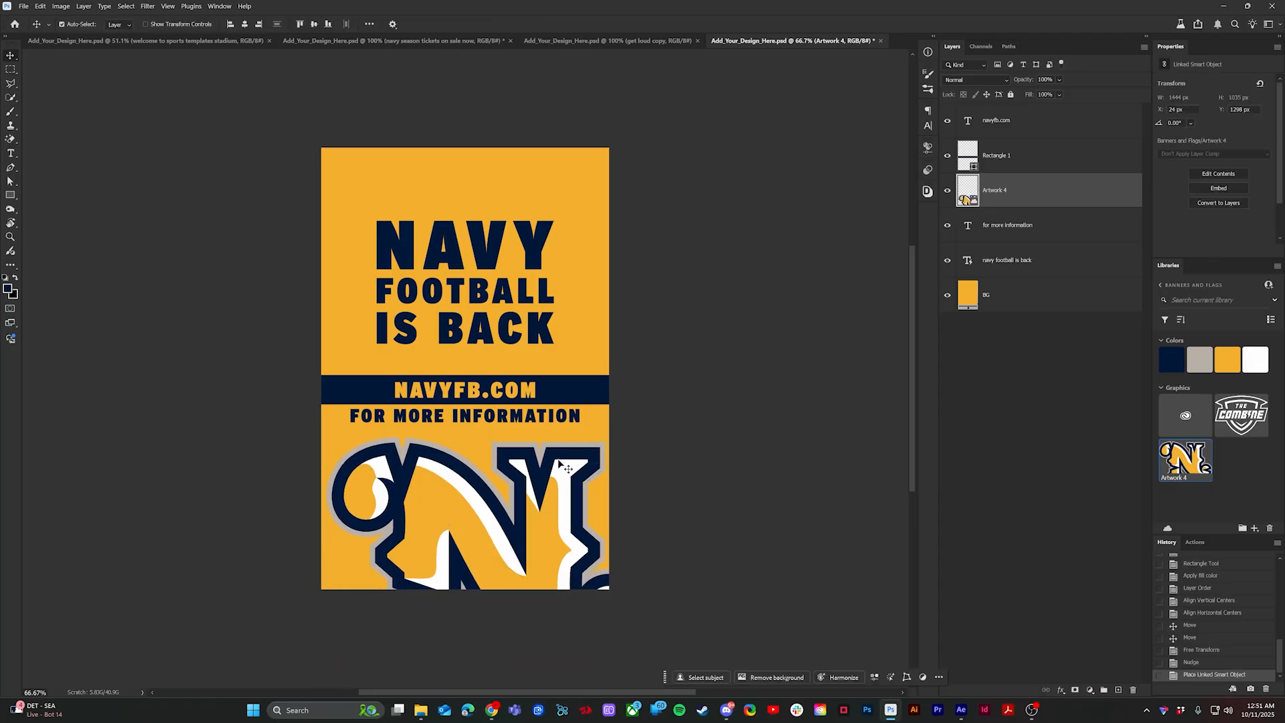
mouse_move(510, 448)
mouse_down()
mouse_move(526, 431)
mouse_move(516, 454)
mouse_up()
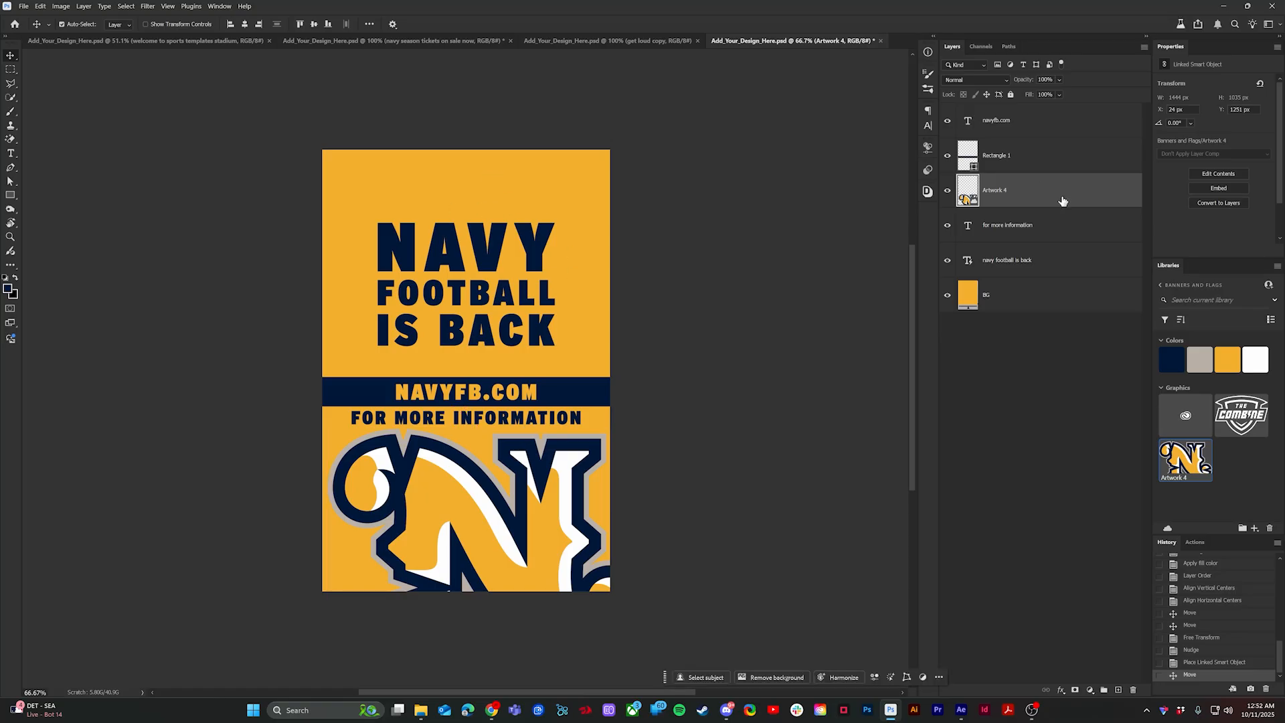
Step: Save the outdoor display design and switch to After Effects to view it in the OutdoorDisplay_Main composition
key(ctrl+s)
click(961, 709)
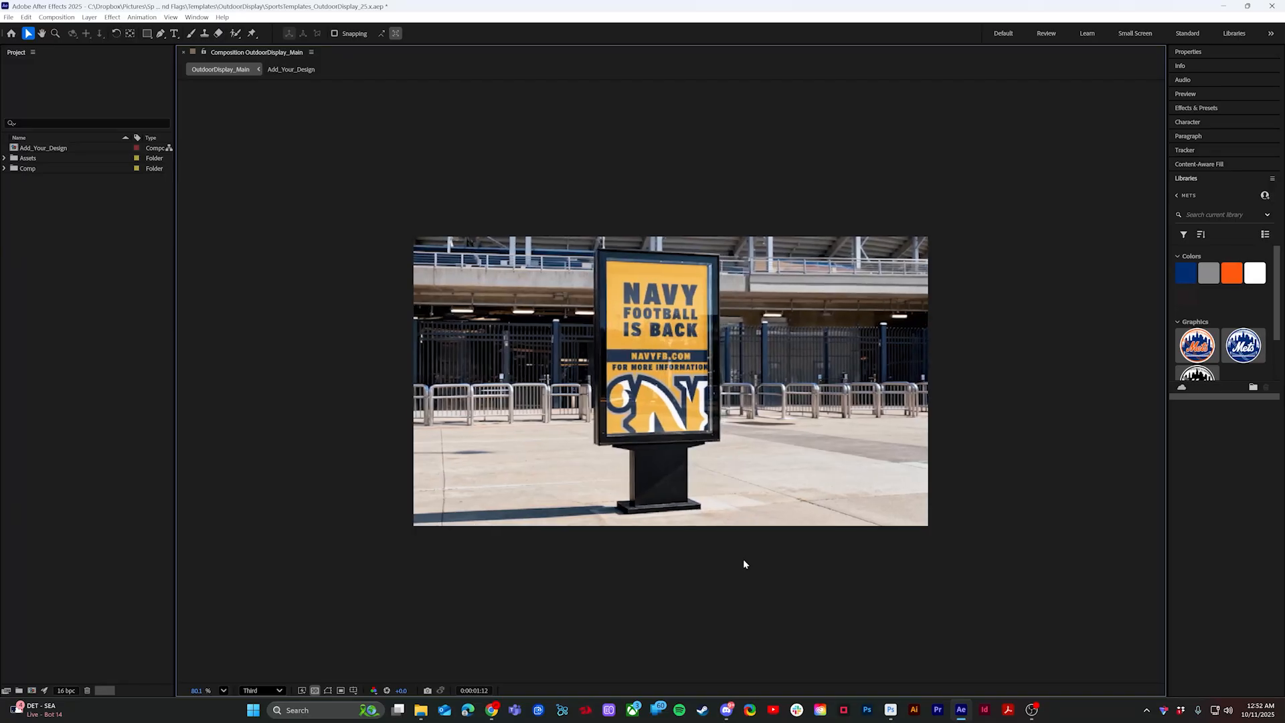
Step: Open the SportsTemplates_Poster_25.x project from the Poster template folder in After Effects, saving the changes to the OutdoorDisplay project
mouse_move(428, 708)
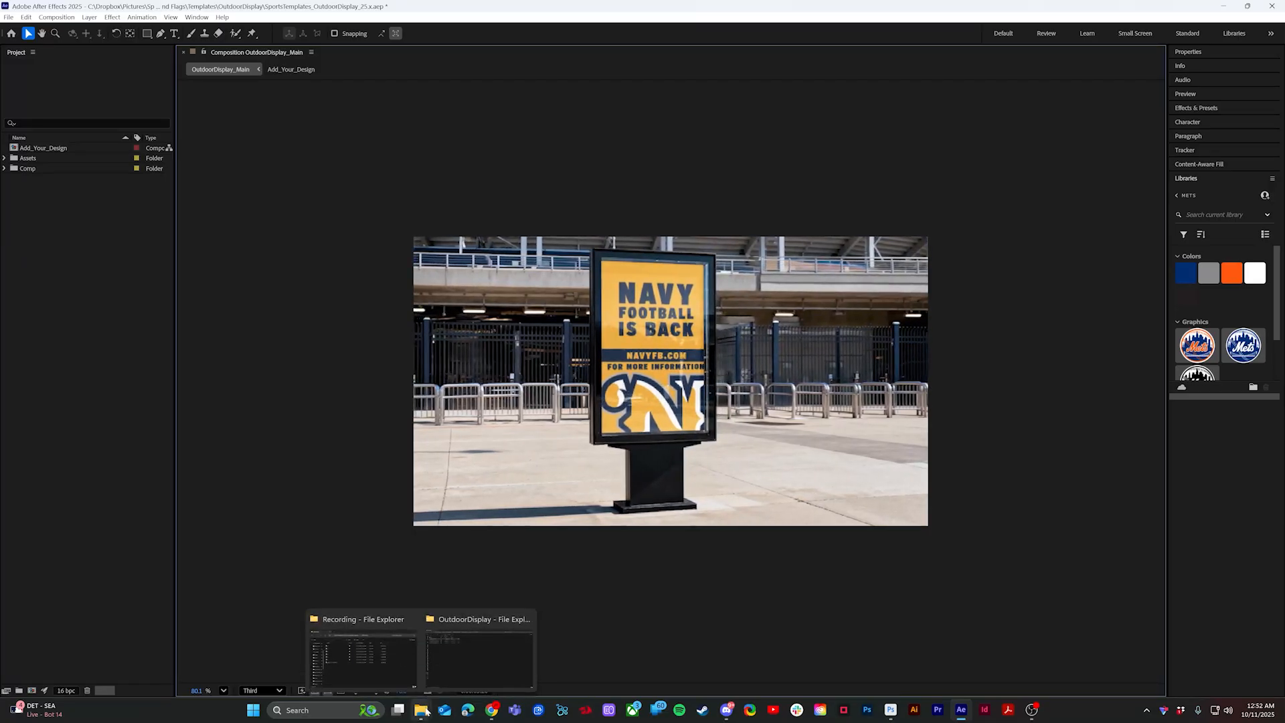
click(513, 677)
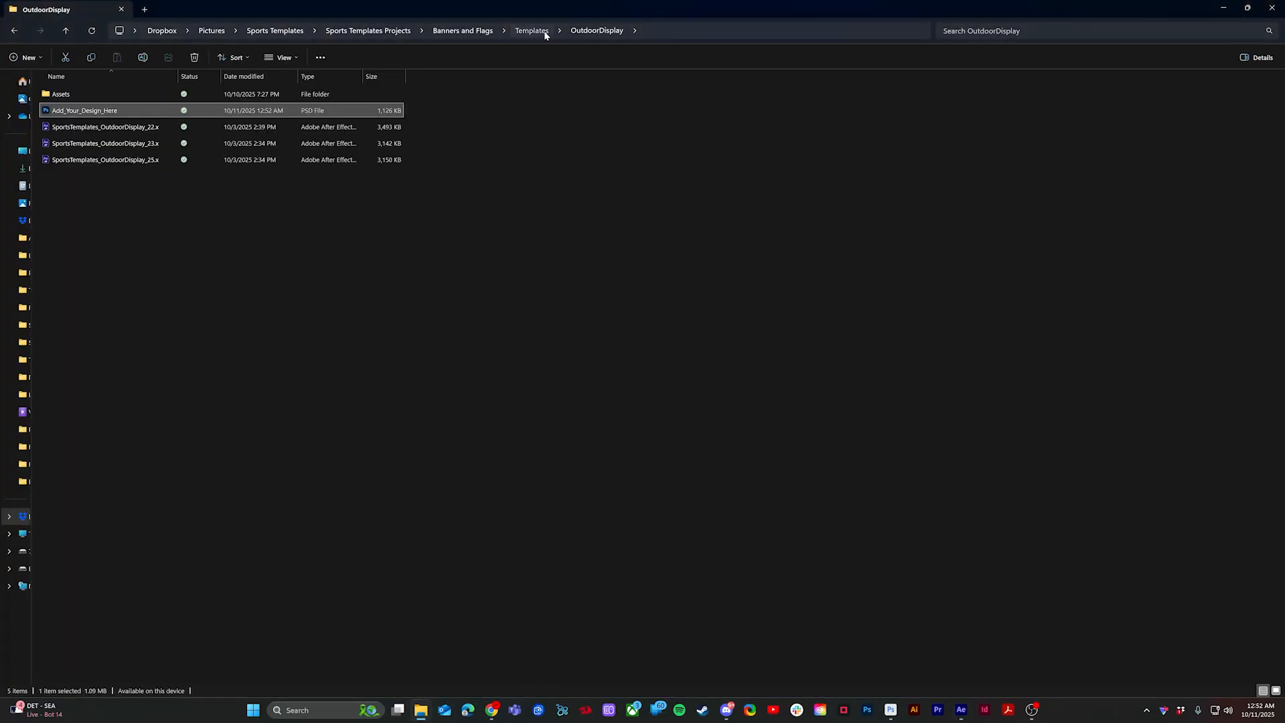
click(532, 30)
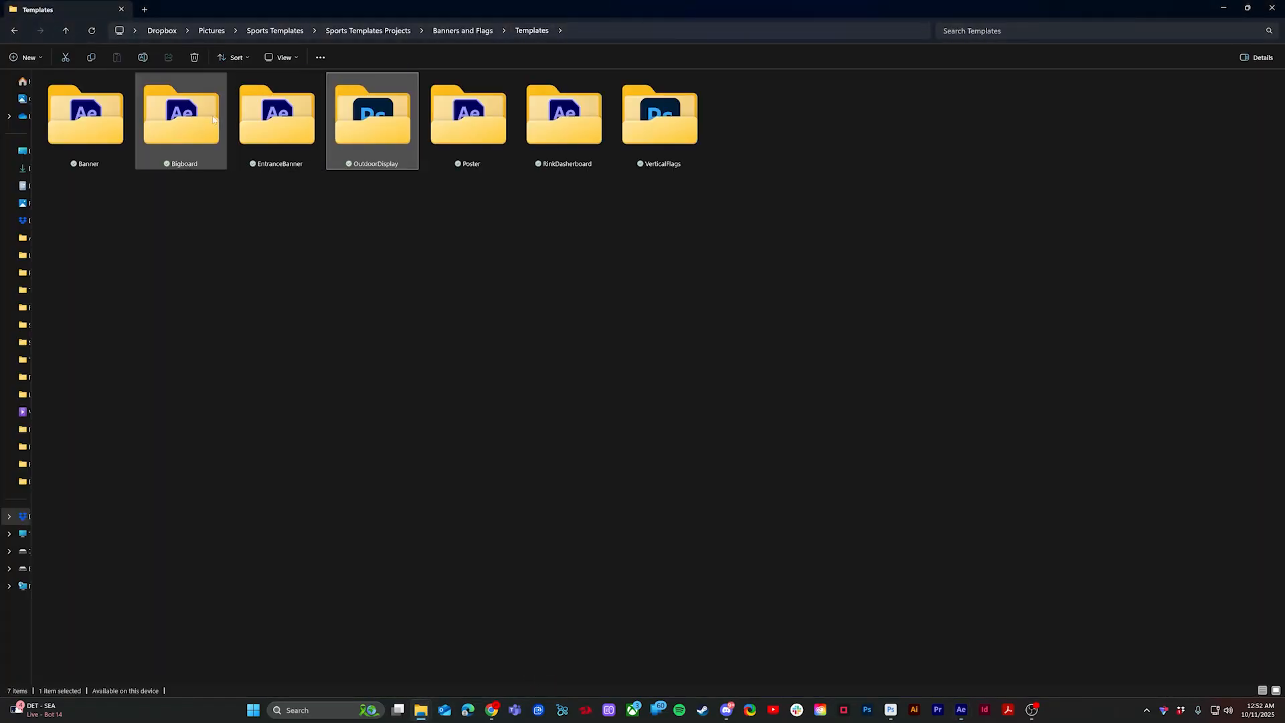
double_click(460, 123)
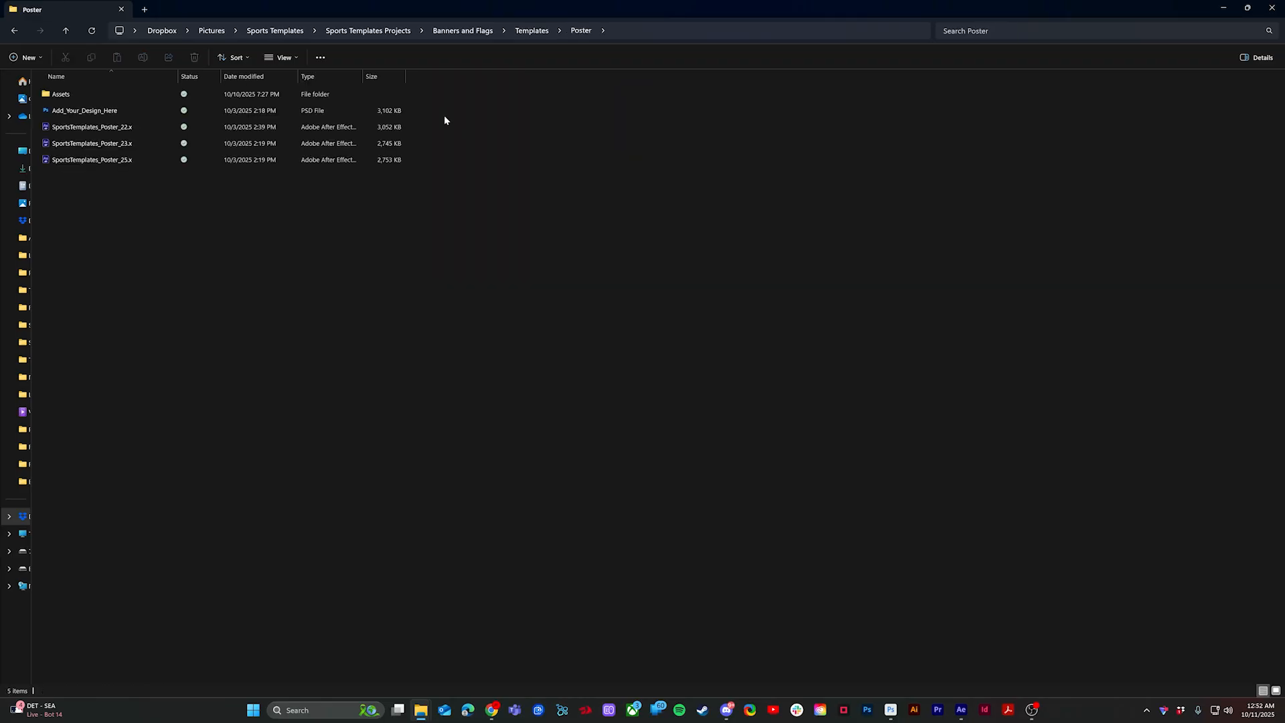
double_click(131, 159)
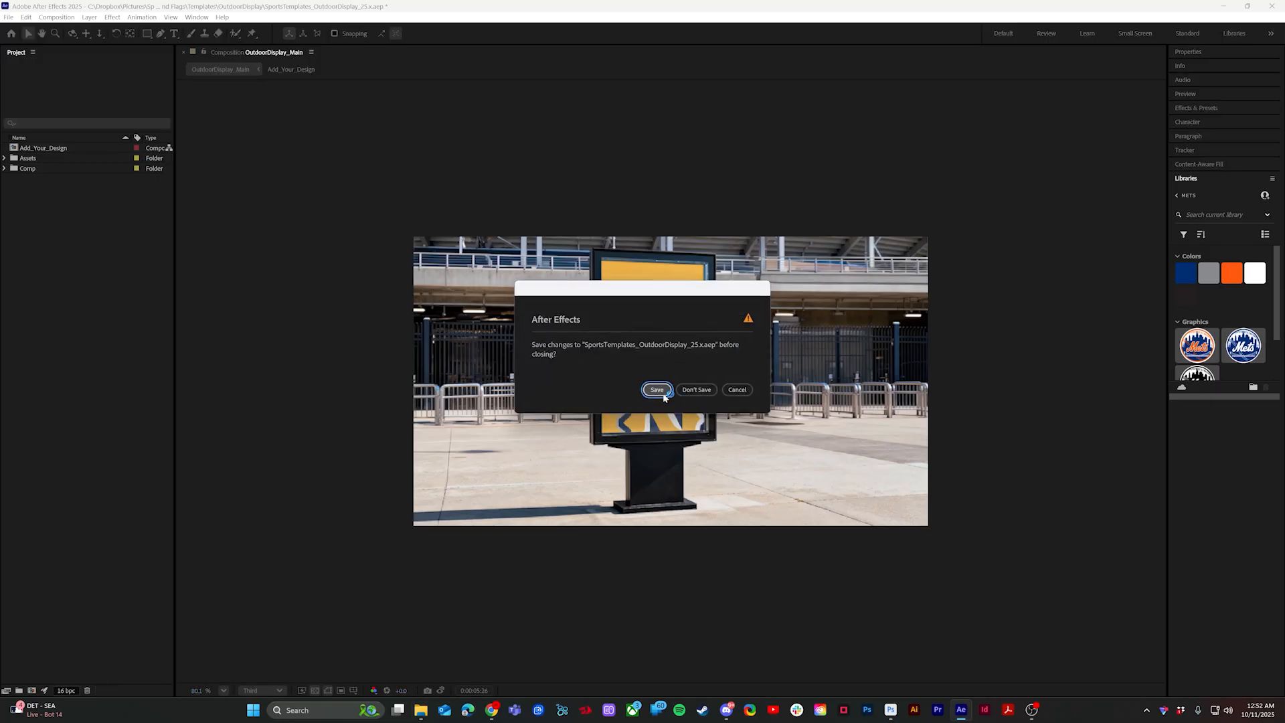
click(659, 390)
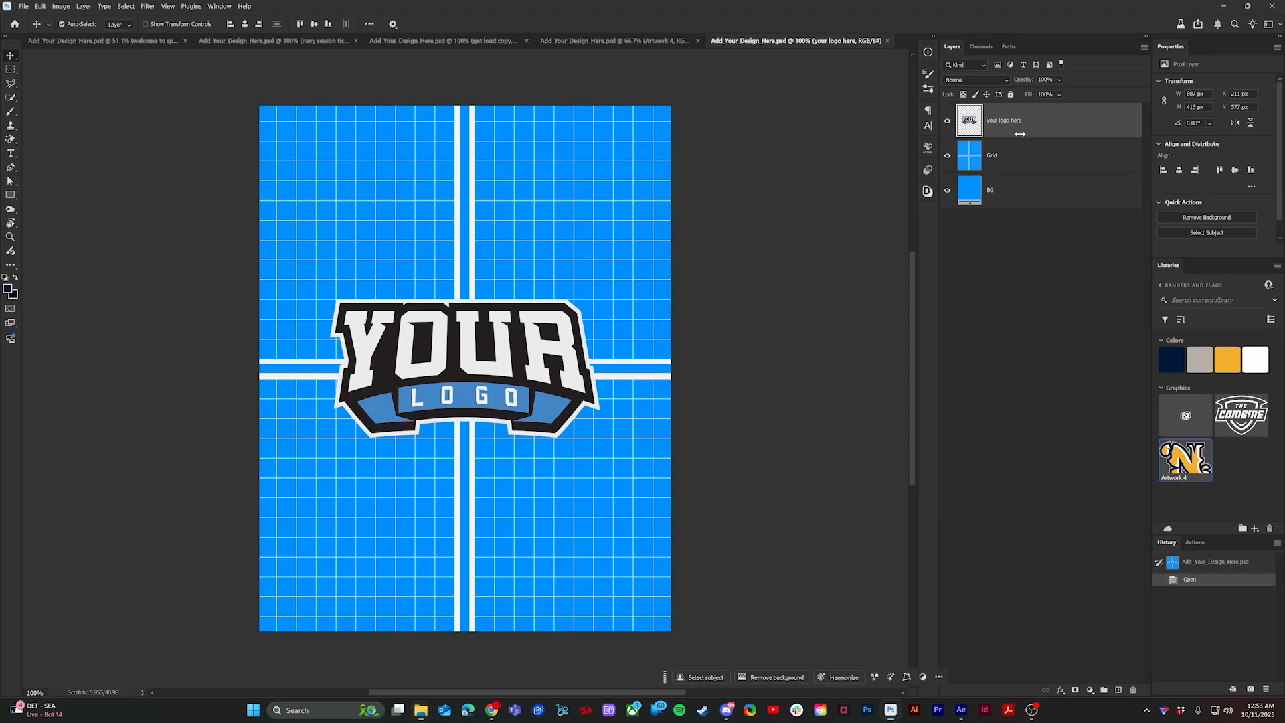
Step: Delete the your logo here and Grid layers in the poster's Photoshop design, and recolour BG with the library's navy
shift+click(1027, 155)
key(Delete)
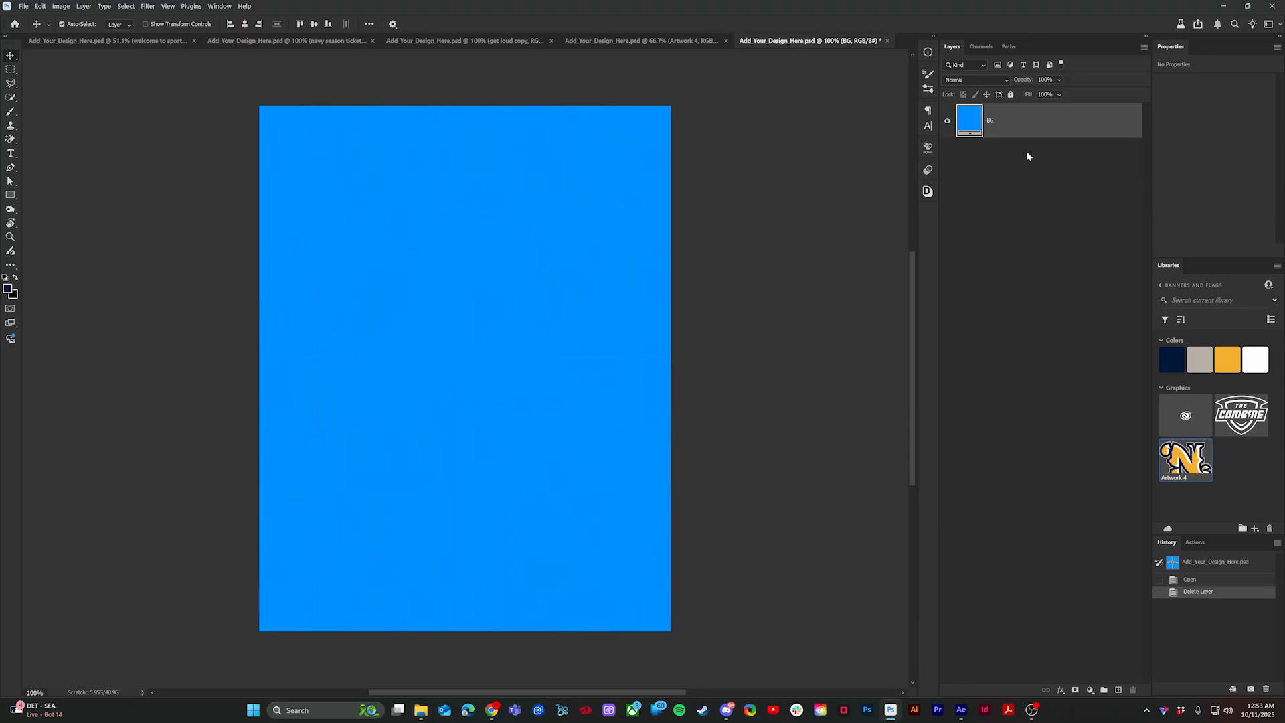
click(1172, 353)
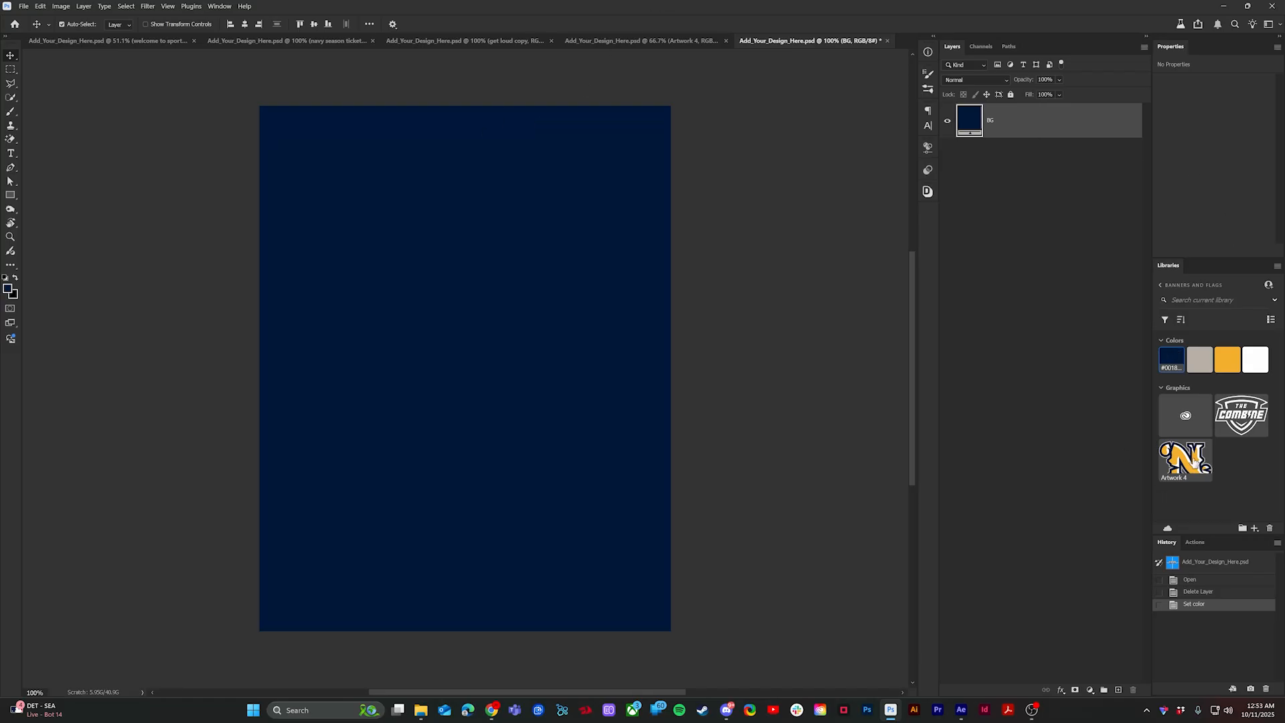
Step: Place the library's N logo on the poster, enlarged to about 1143% so it runs off the canvas's left and lower edges
drag(1176, 462, 97, 297)
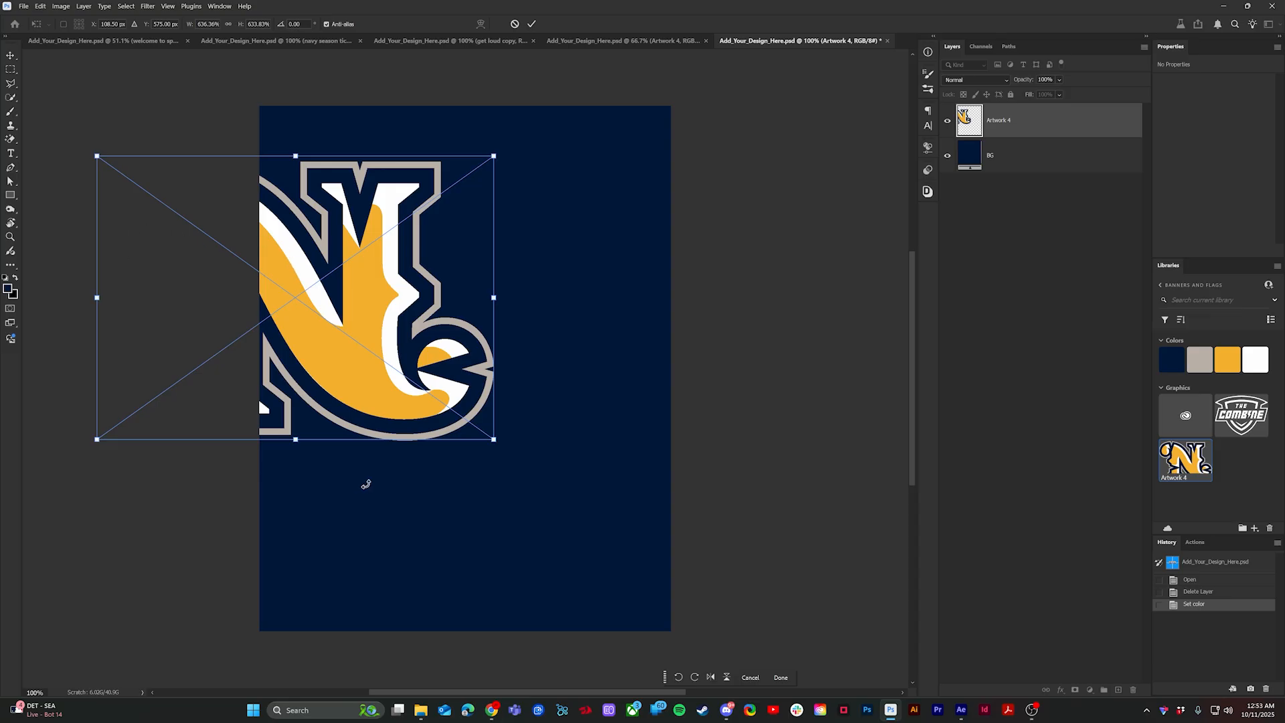
drag(97, 436, 52, 471)
drag(459, 288, 336, 478)
drag(372, 343, 514, 192)
drag(458, 304, 320, 341)
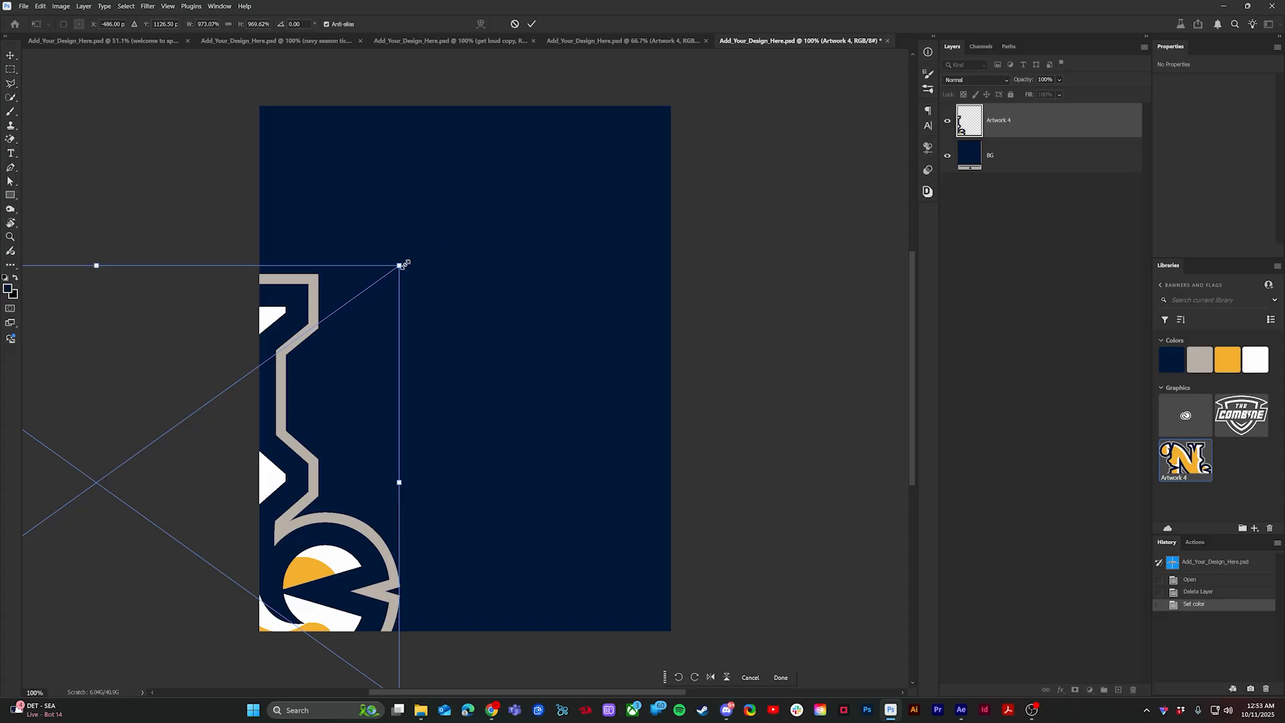
mouse_move(400, 265)
mouse_down()
mouse_move(453, 222)
mouse_move(406, 245)
mouse_up()
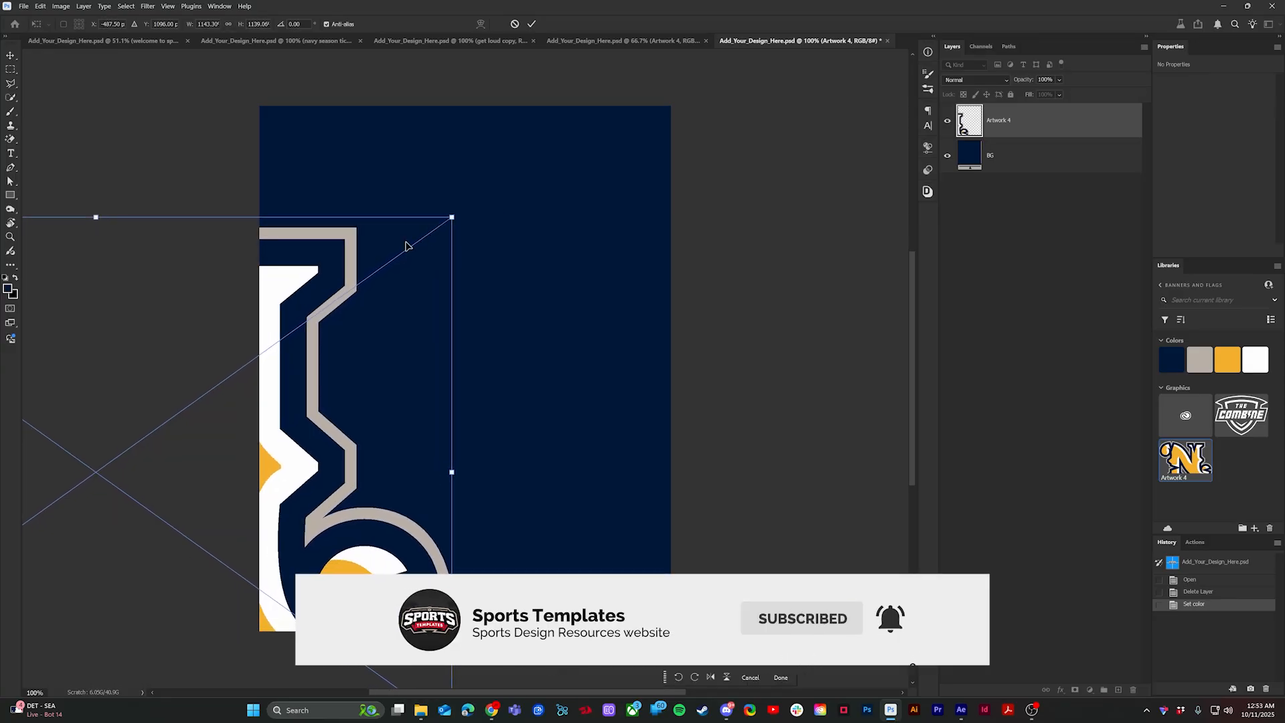
key(Return)
Step: Copy the NAVY SEASON TICKETS ON SALE NOW text from its banner design into the poster, shrunk to about 50 pt right of the N logo
click(406, 43)
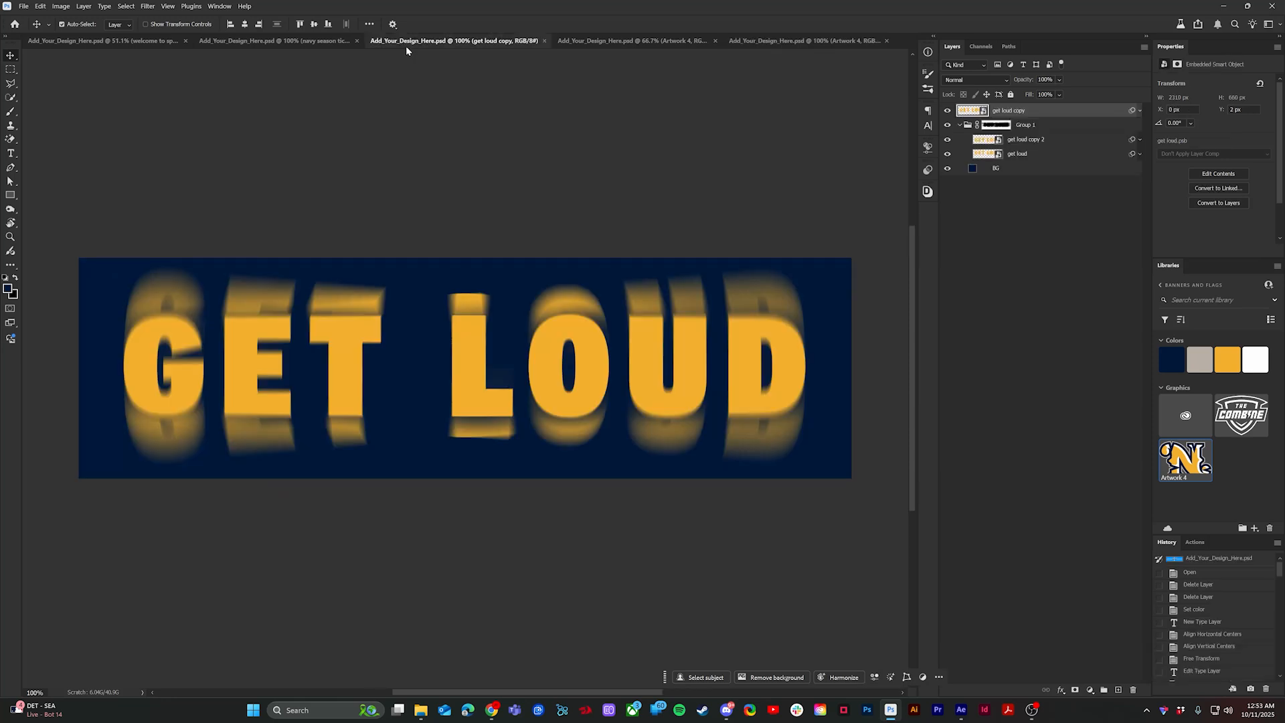
click(298, 41)
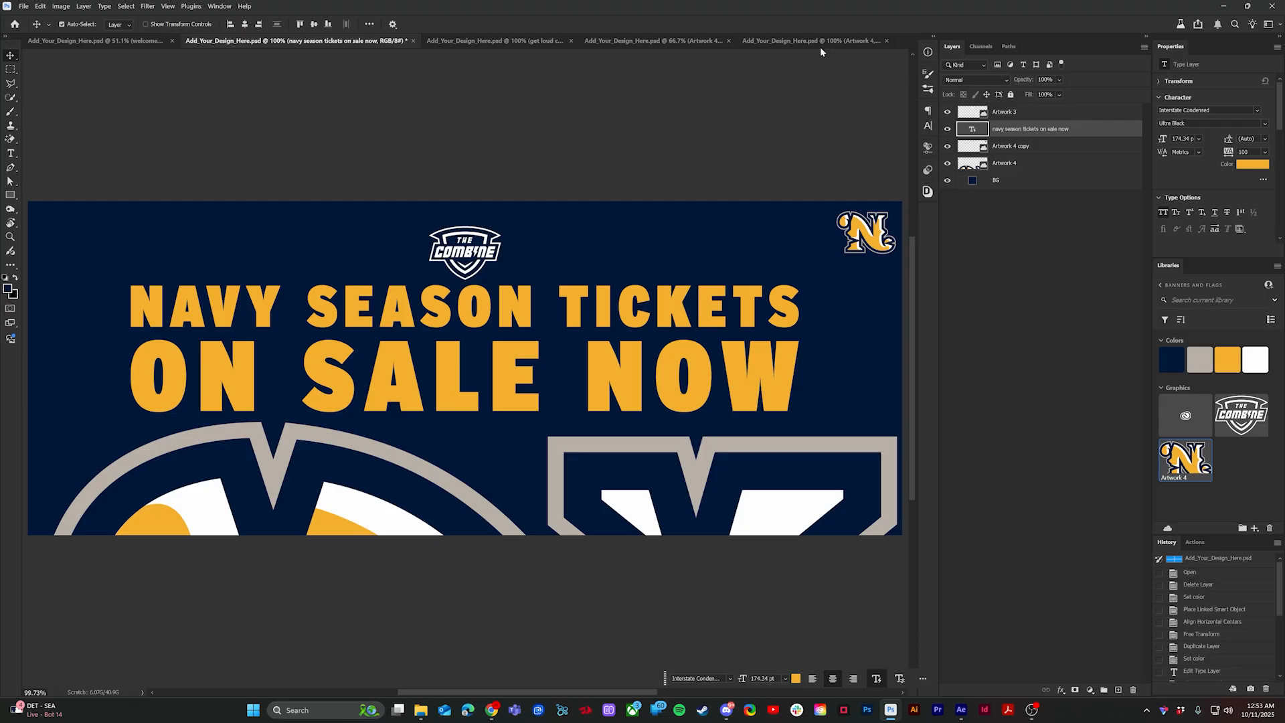
drag(821, 52, 471, 325)
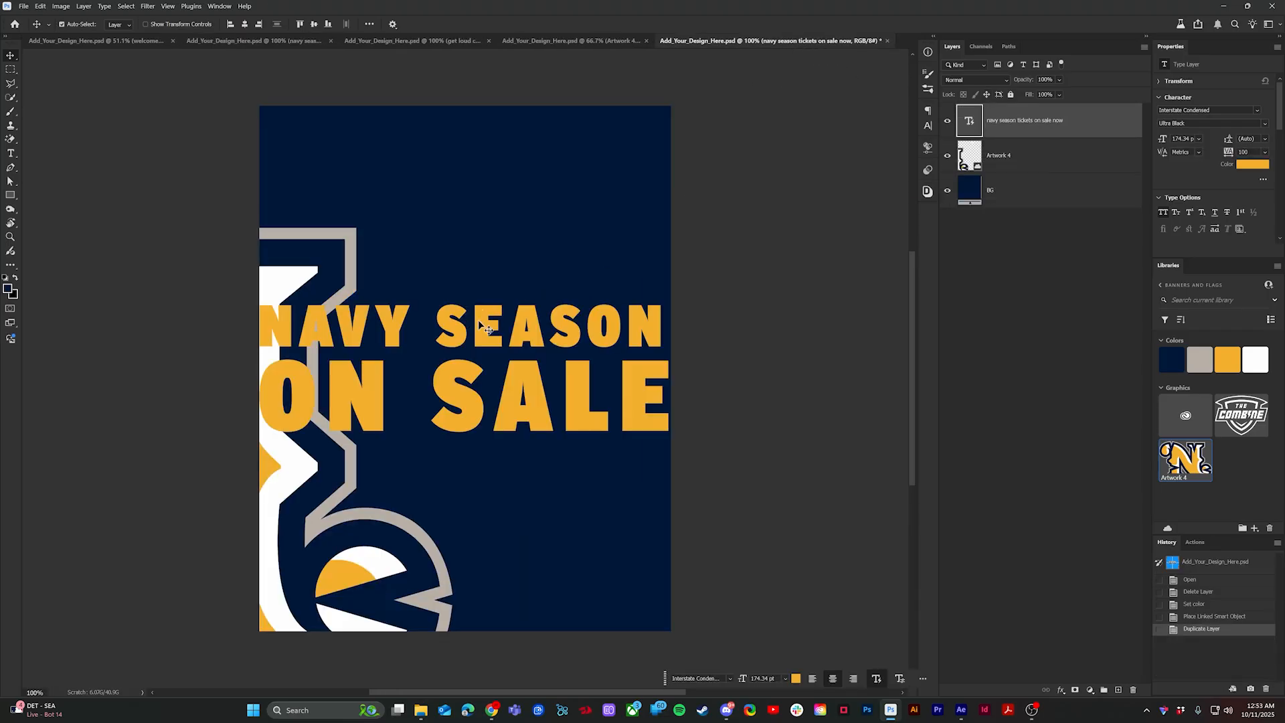
key(ctrl+t)
drag(593, 411, 508, 277)
key(Return)
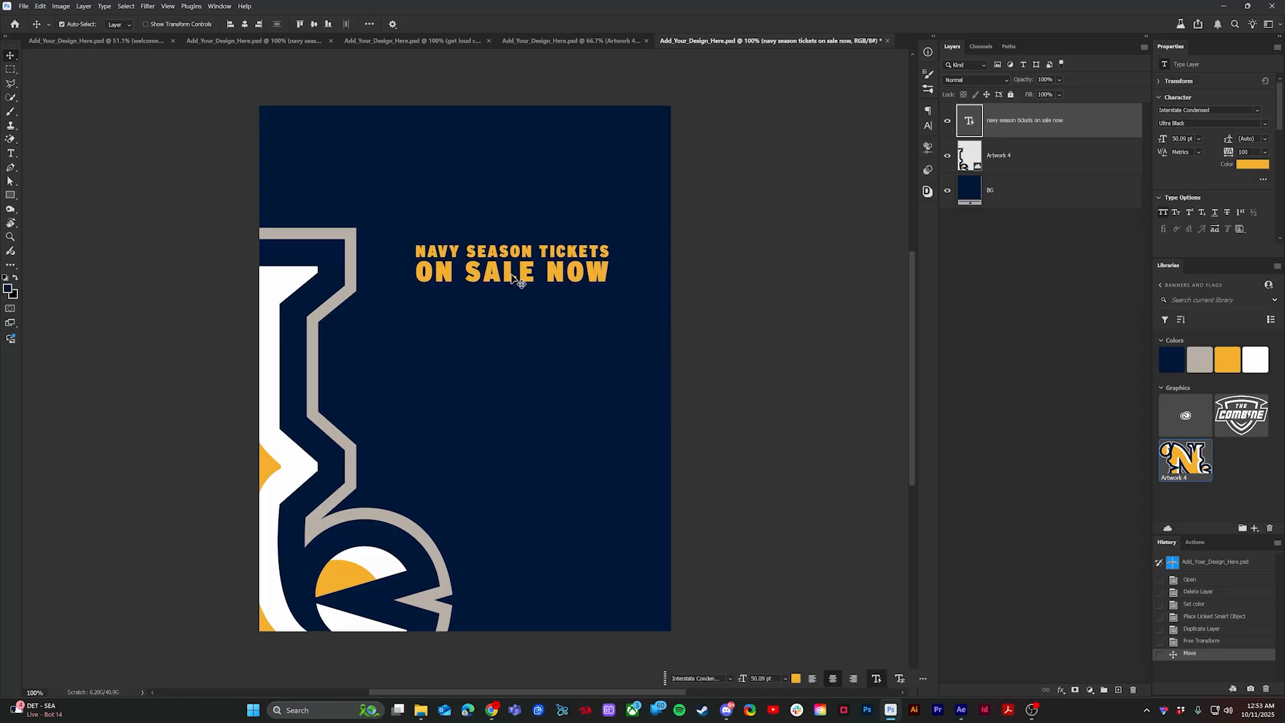
Step: Replace the copied text with ALL, HANDS and ON DECK on three lines, and narrow its text box to about 121 px
double_click(477, 249)
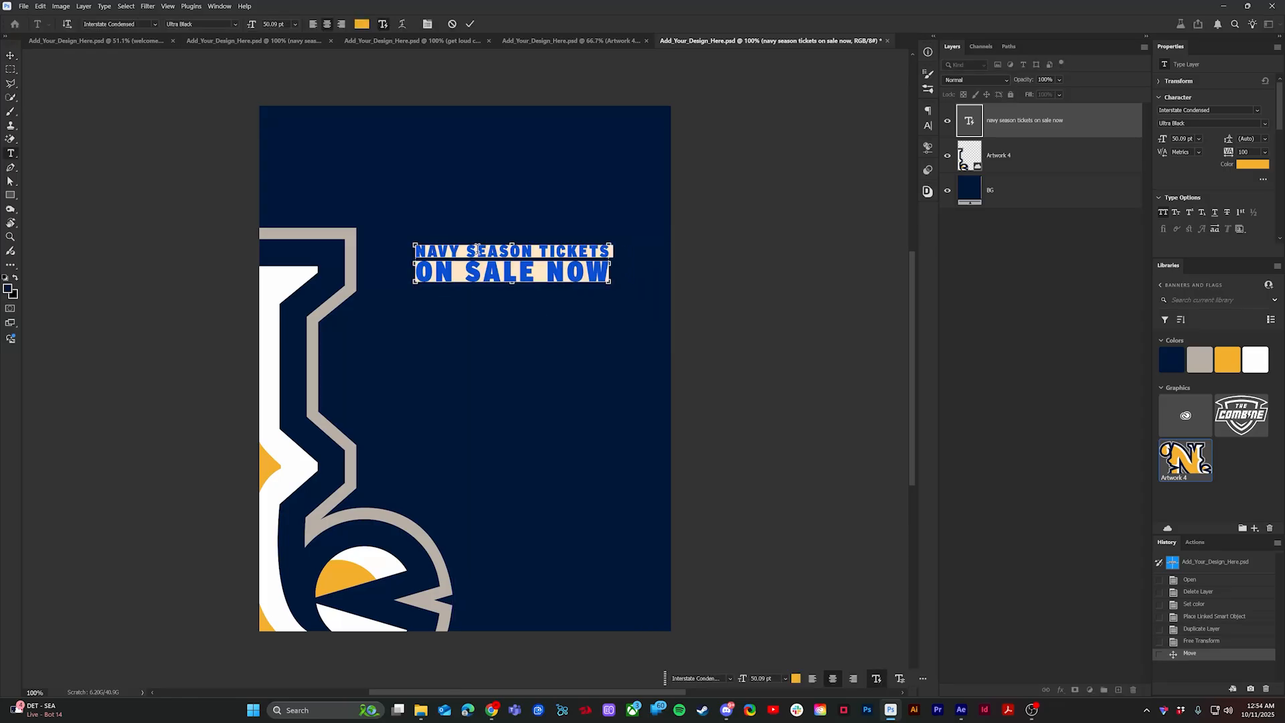
text(ALL)
key(Return)
text(H)
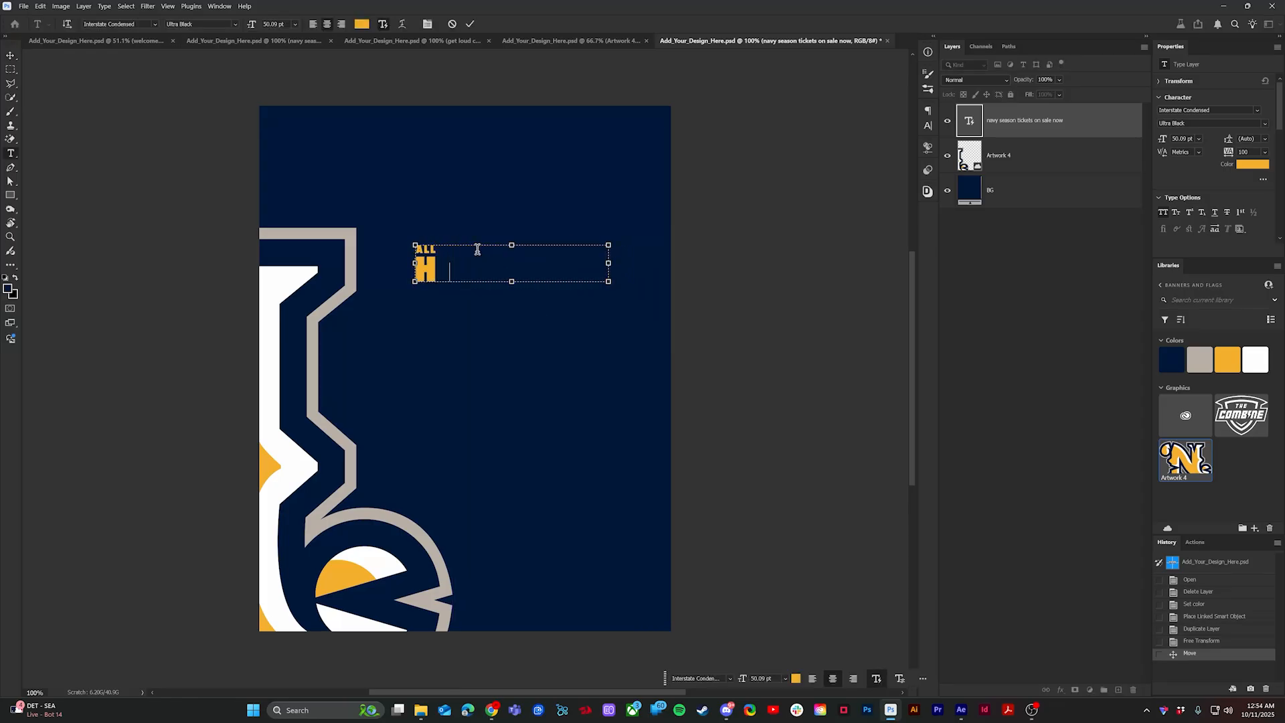
text(ANDS)
key(Return)
text(ON DECK)
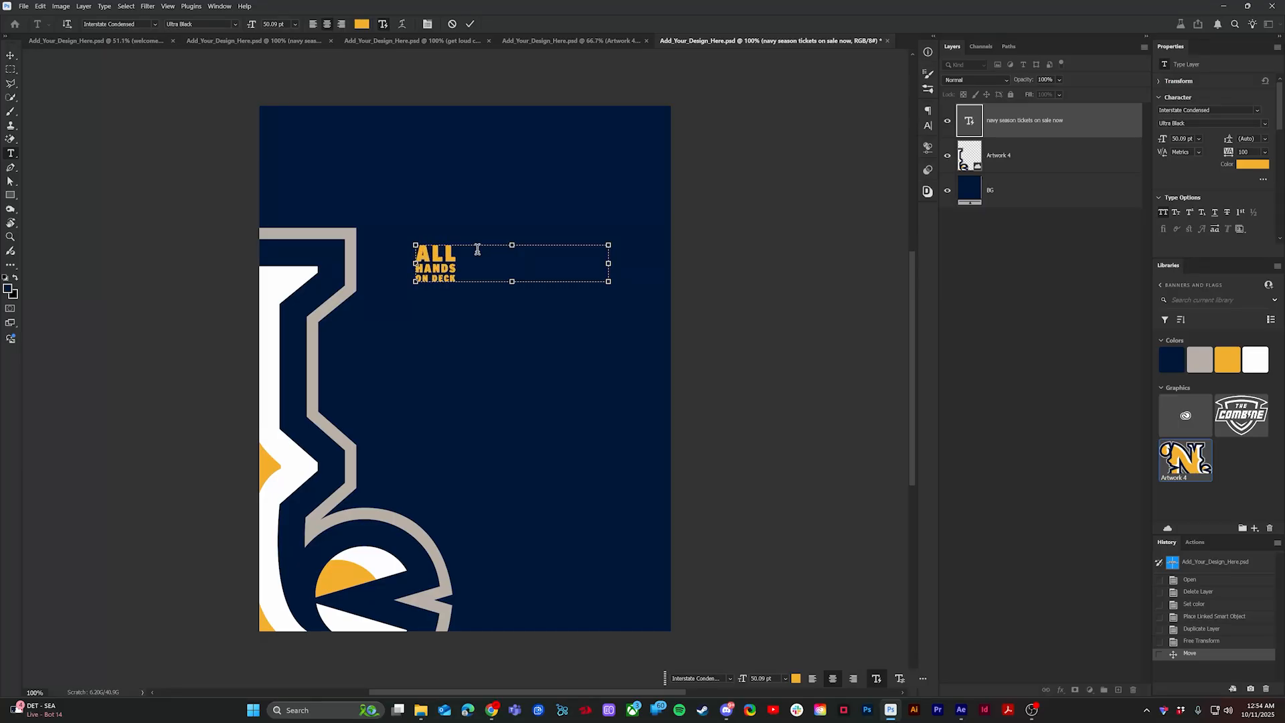
drag(416, 263, 566, 264)
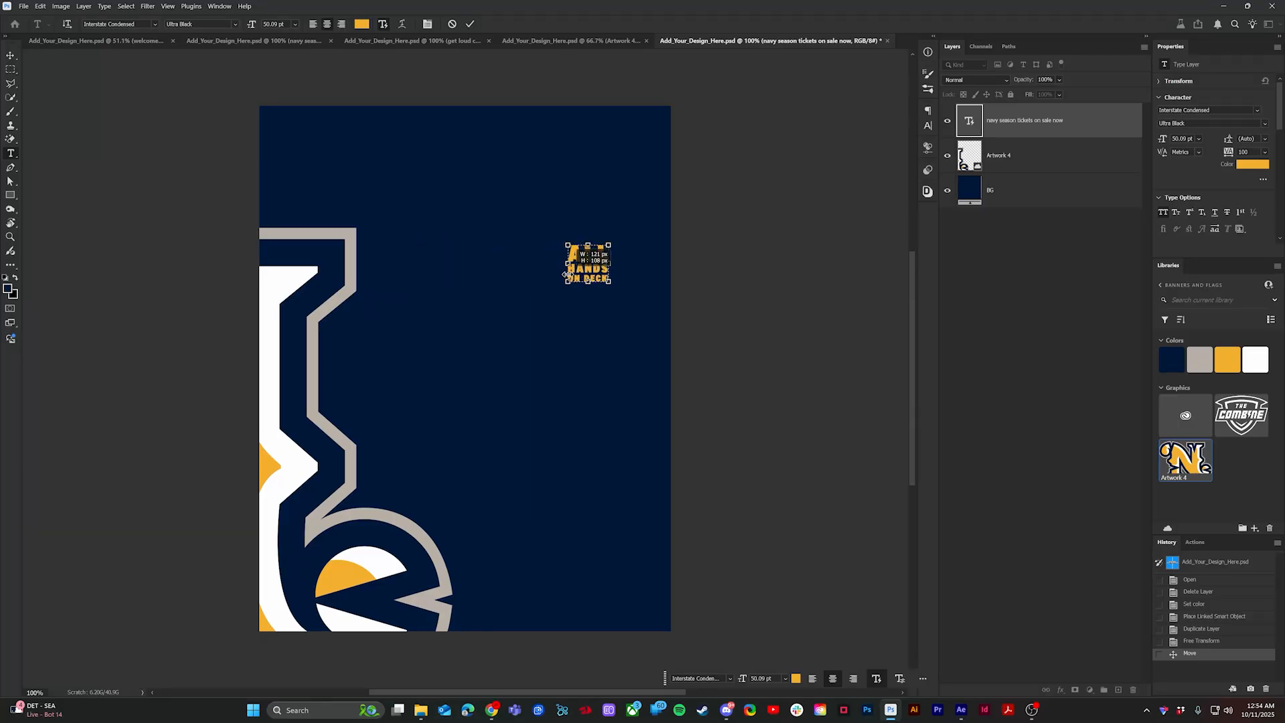
click(471, 25)
Step: Enlarge the ALL HANDS ON DECK text to about 278 pt beside the N logo
key(ctrl+t)
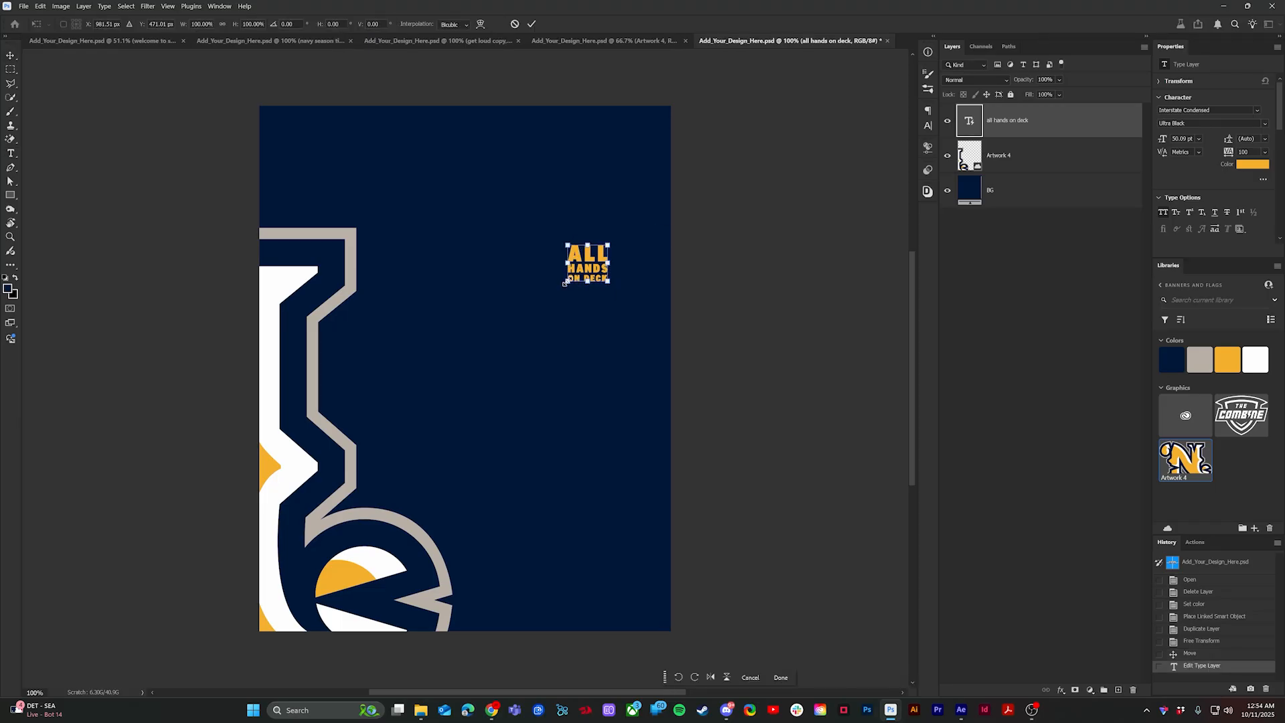
drag(566, 281, 344, 424)
key(Return)
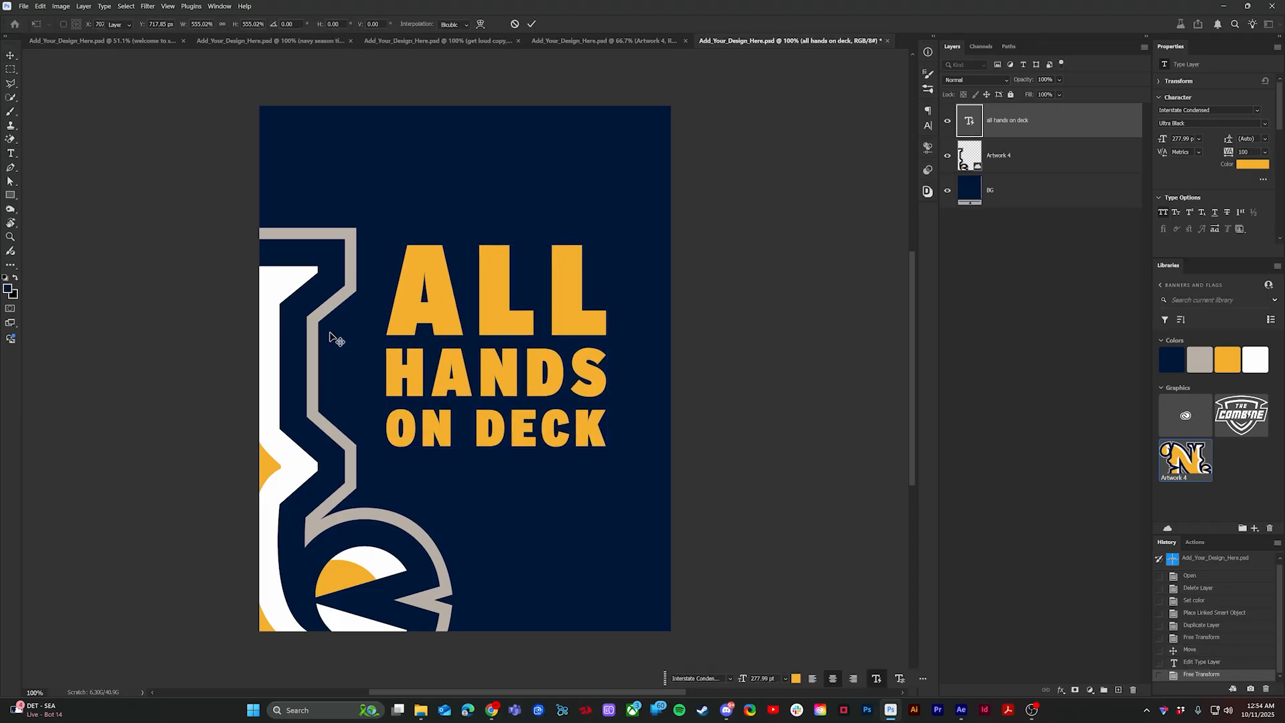
Step: Show the rulers and add a horizontal guide along the upper edge of the N logo's grey outline
scroll(323, 225, up, 5)
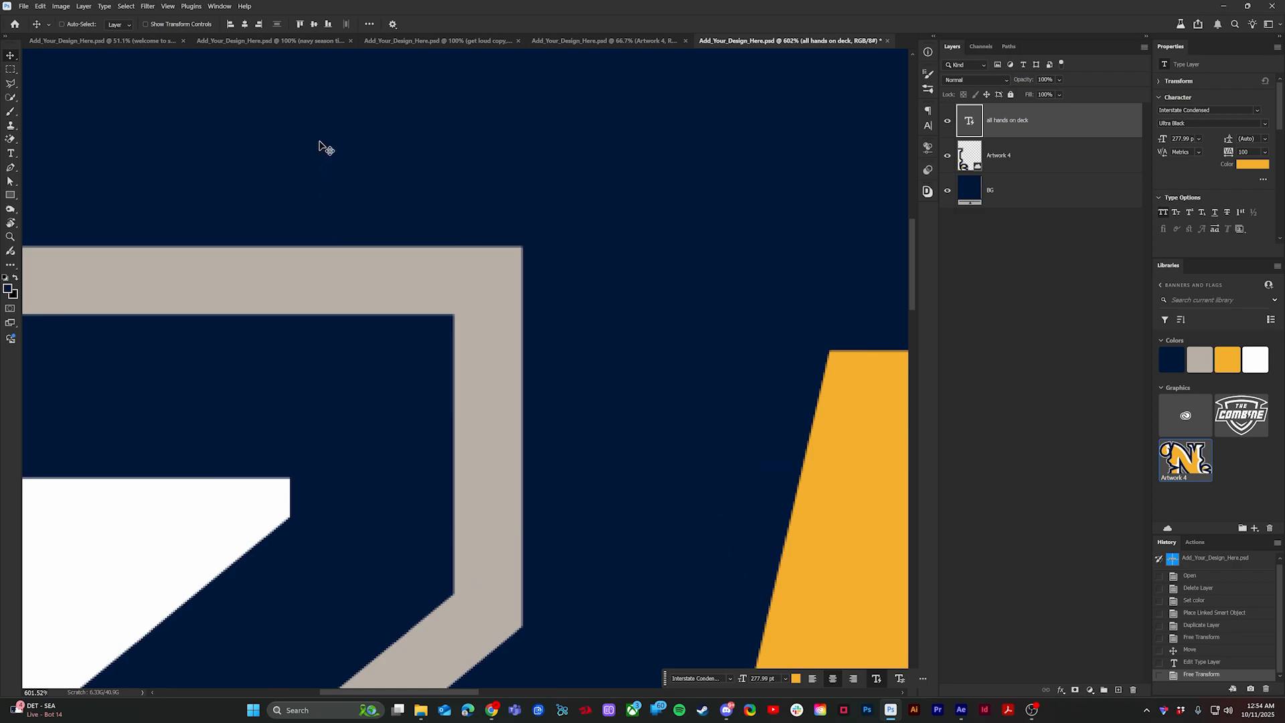
key(ctrl+r)
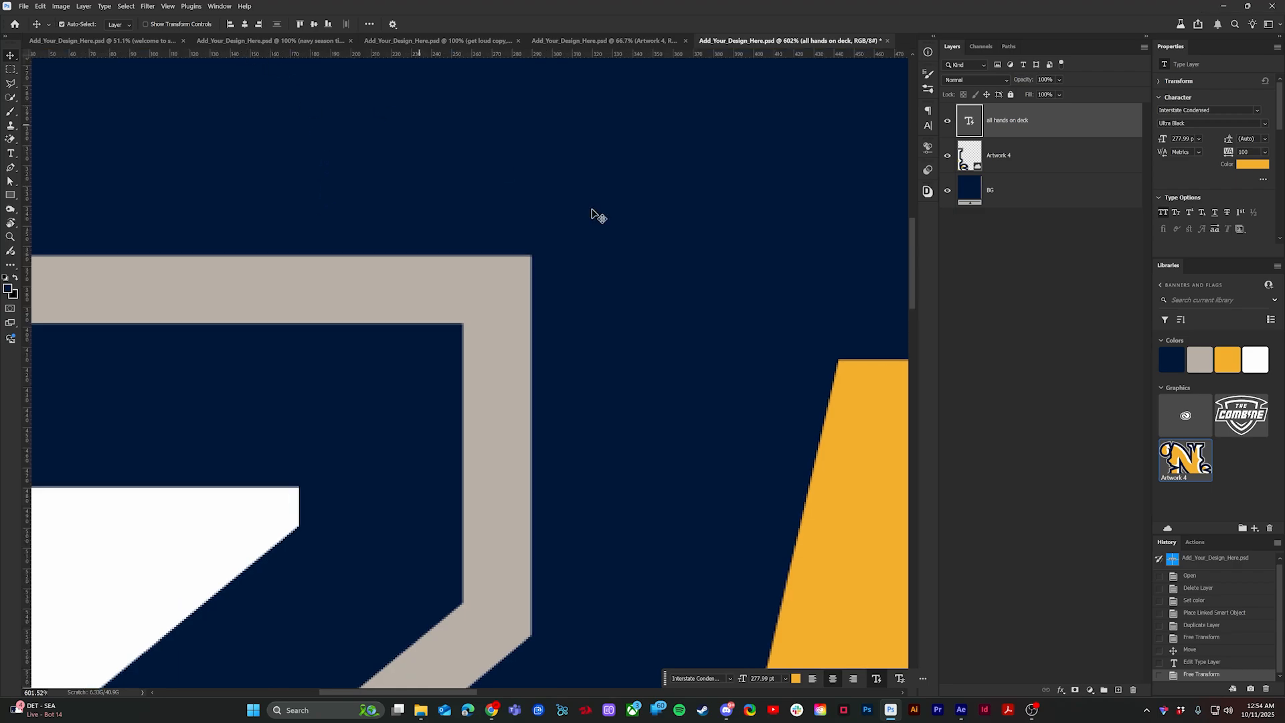
scroll(591, 213, up, 3)
drag(409, 56, 412, 265)
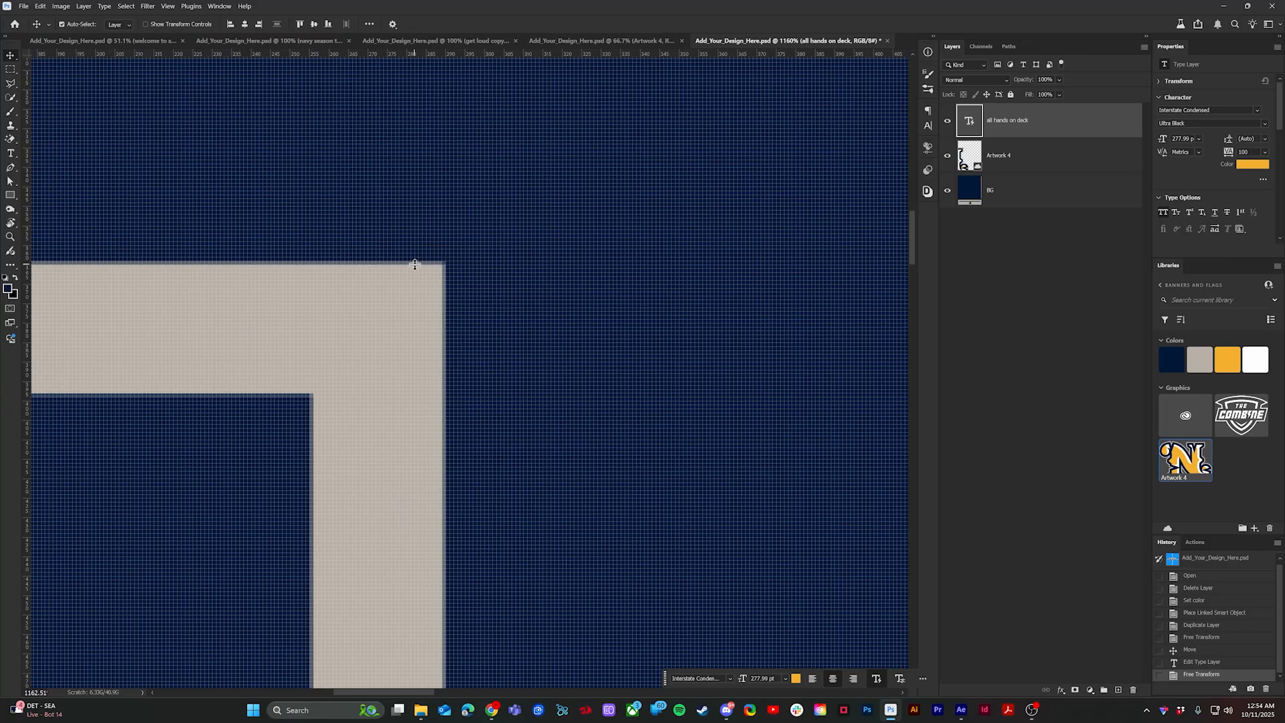
key(ctrl+0)
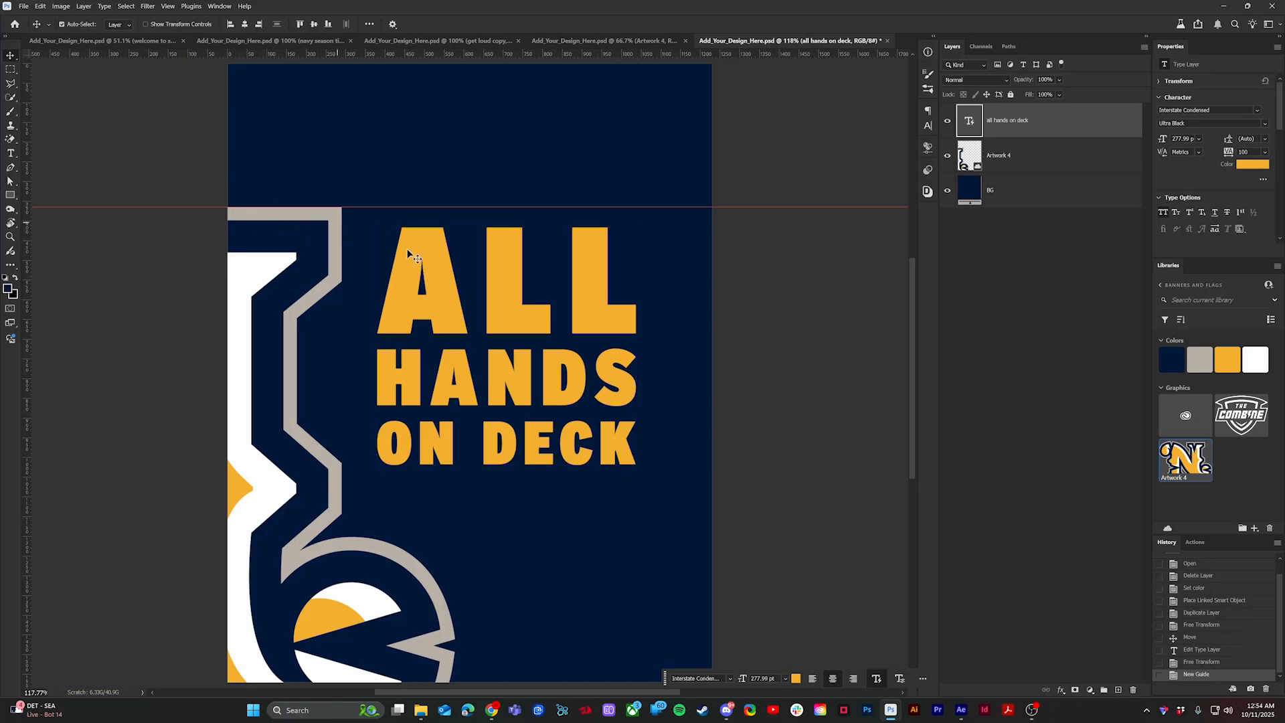
Step: Align the top of the ALL HANDS ON DECK text with the guide and enlarge the text to about 352 pt
key(ctrl+t)
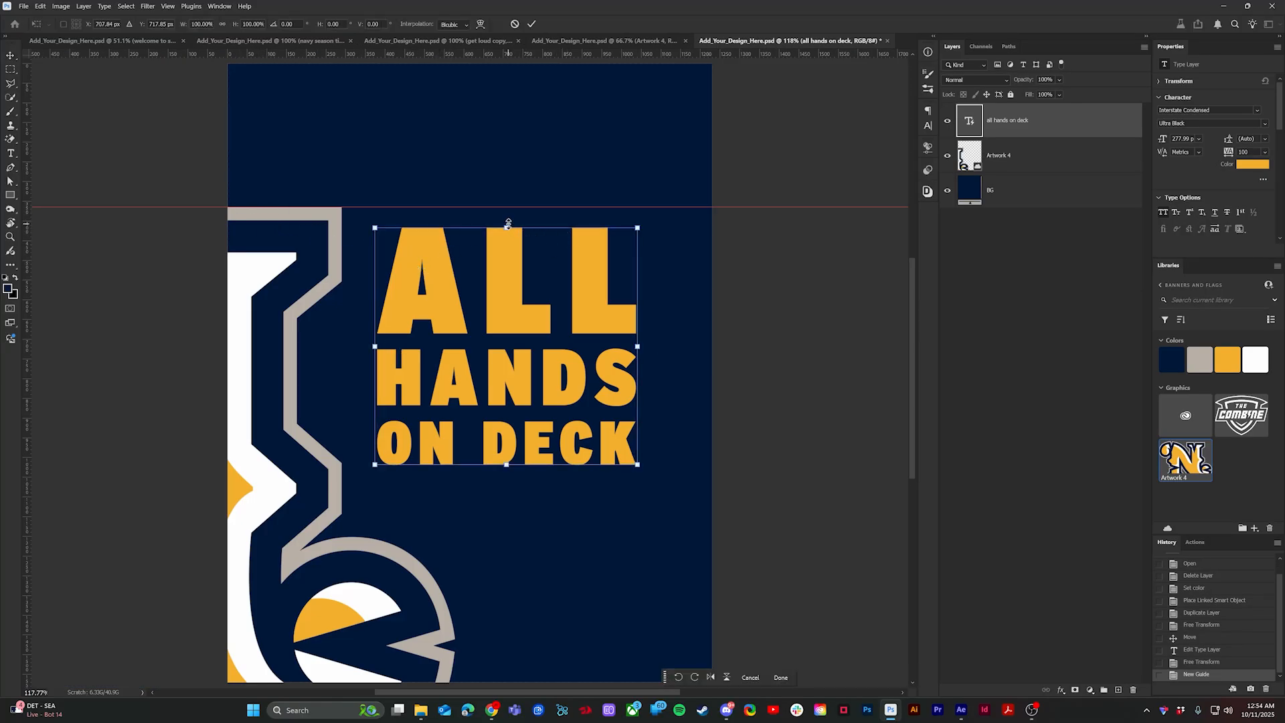
drag(508, 223, 506, 204)
drag(649, 466, 705, 515)
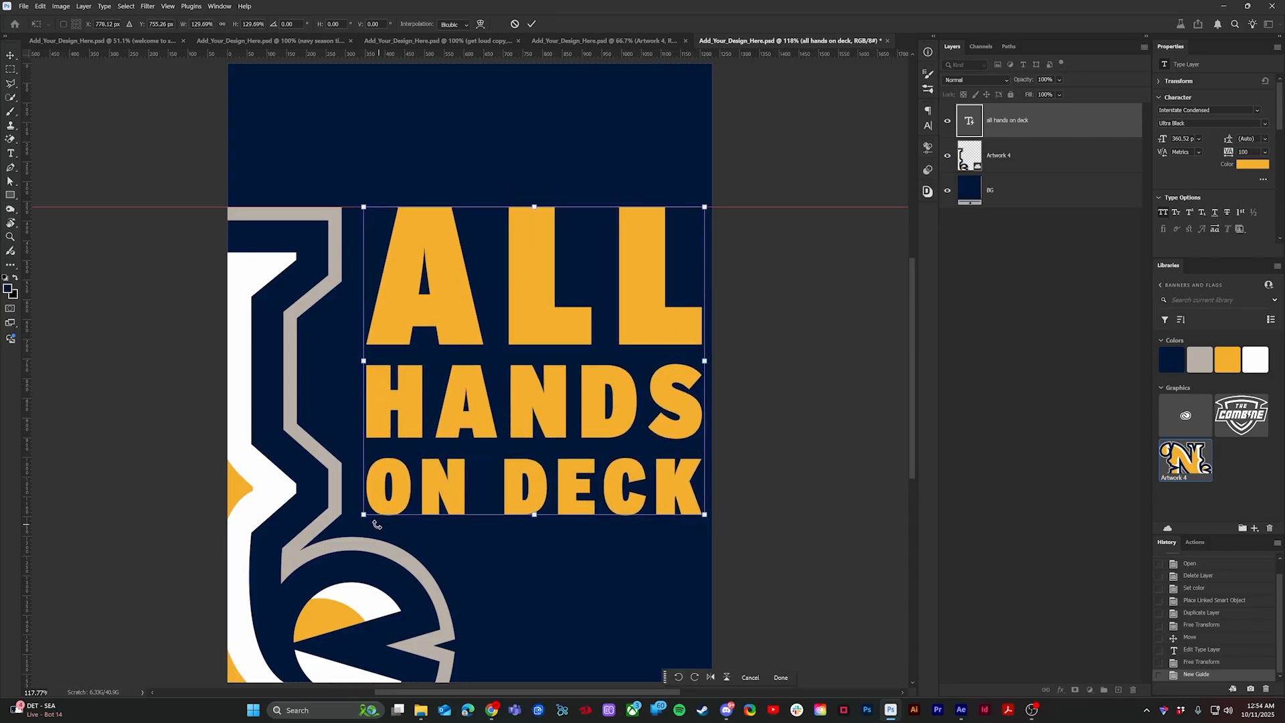
drag(363, 516, 358, 519)
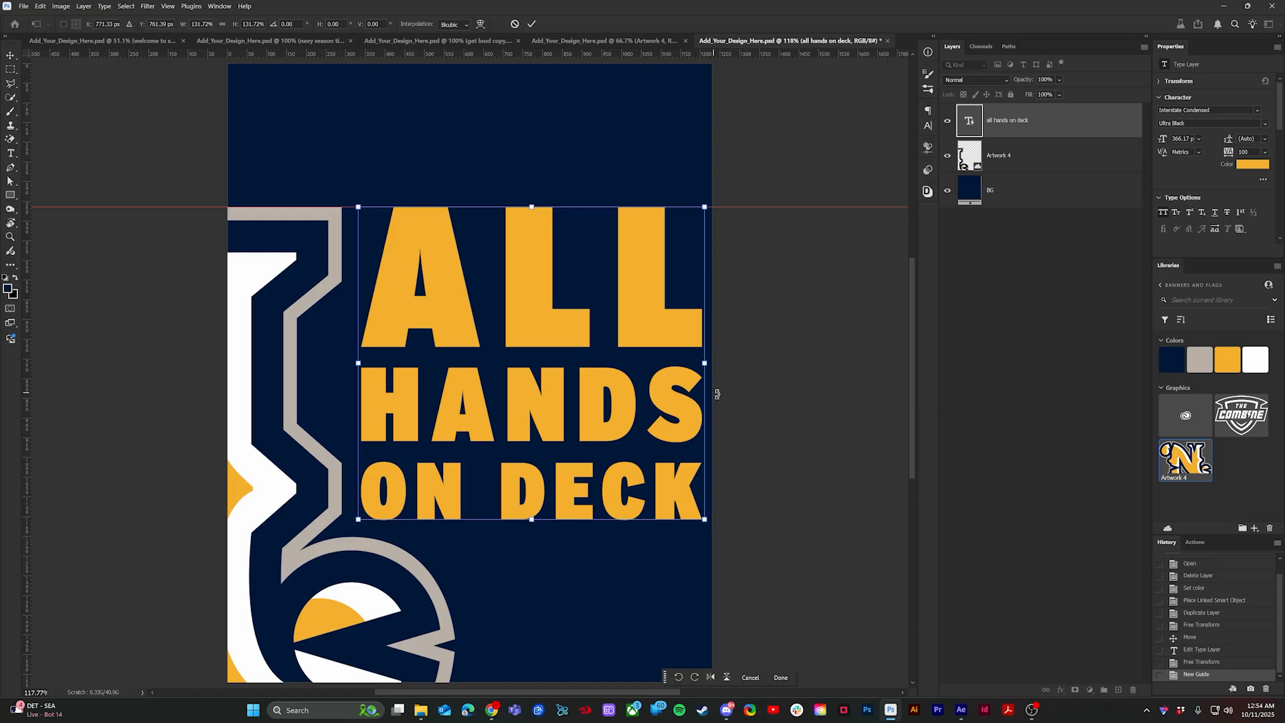
drag(704, 519, 690, 504)
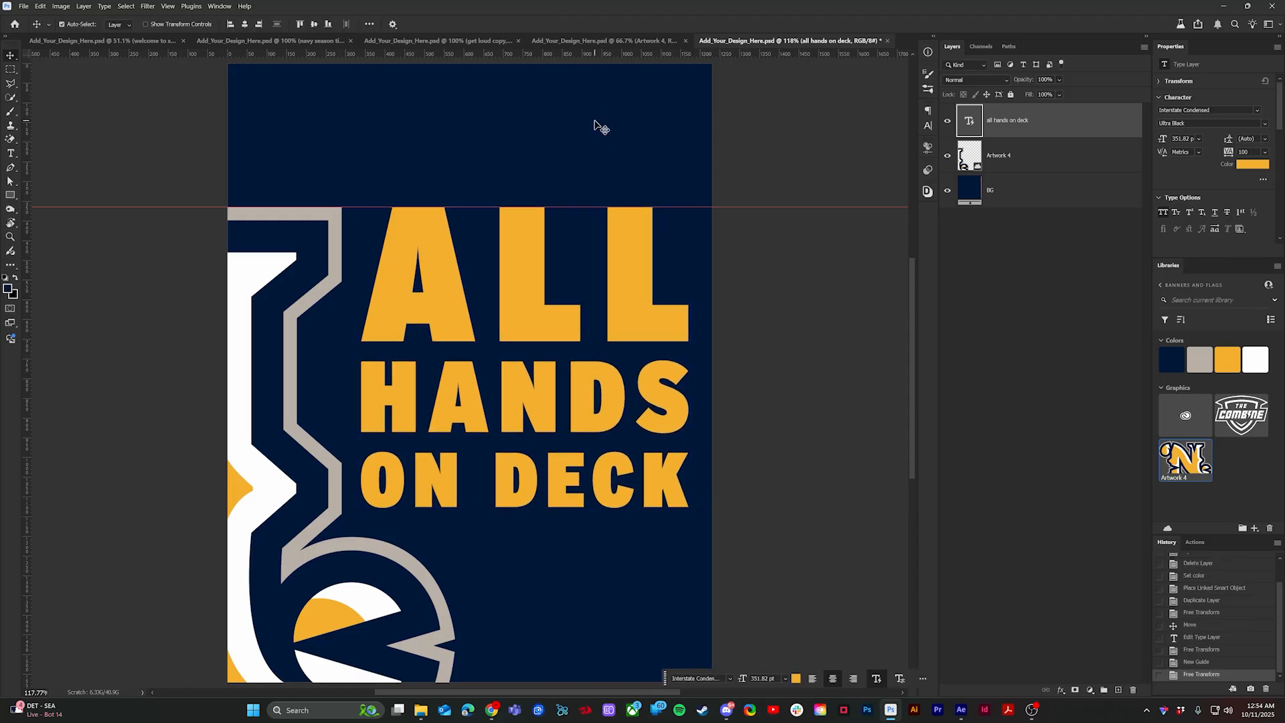
Step: Place the library's The Combine logo above the text, centre it horizontally on the canvas, and raise it to about Y 92 px
drag(1244, 430, 526, 154)
key(Return)
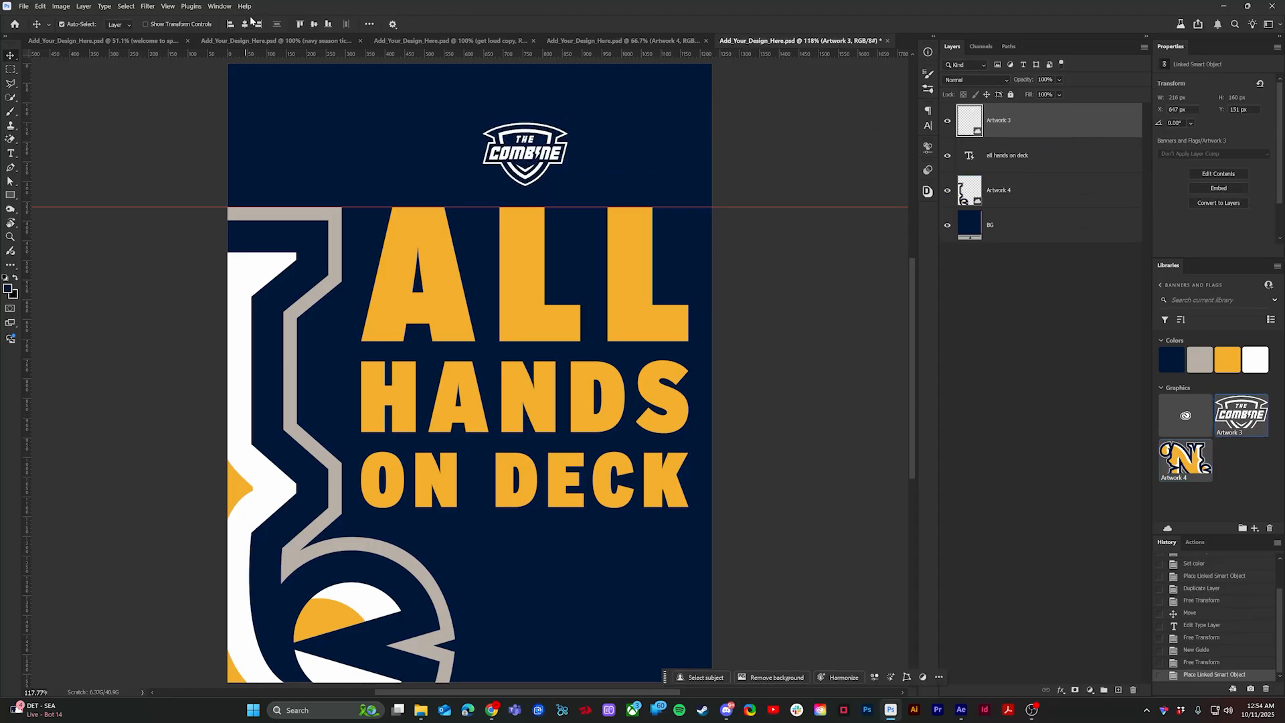
click(244, 25)
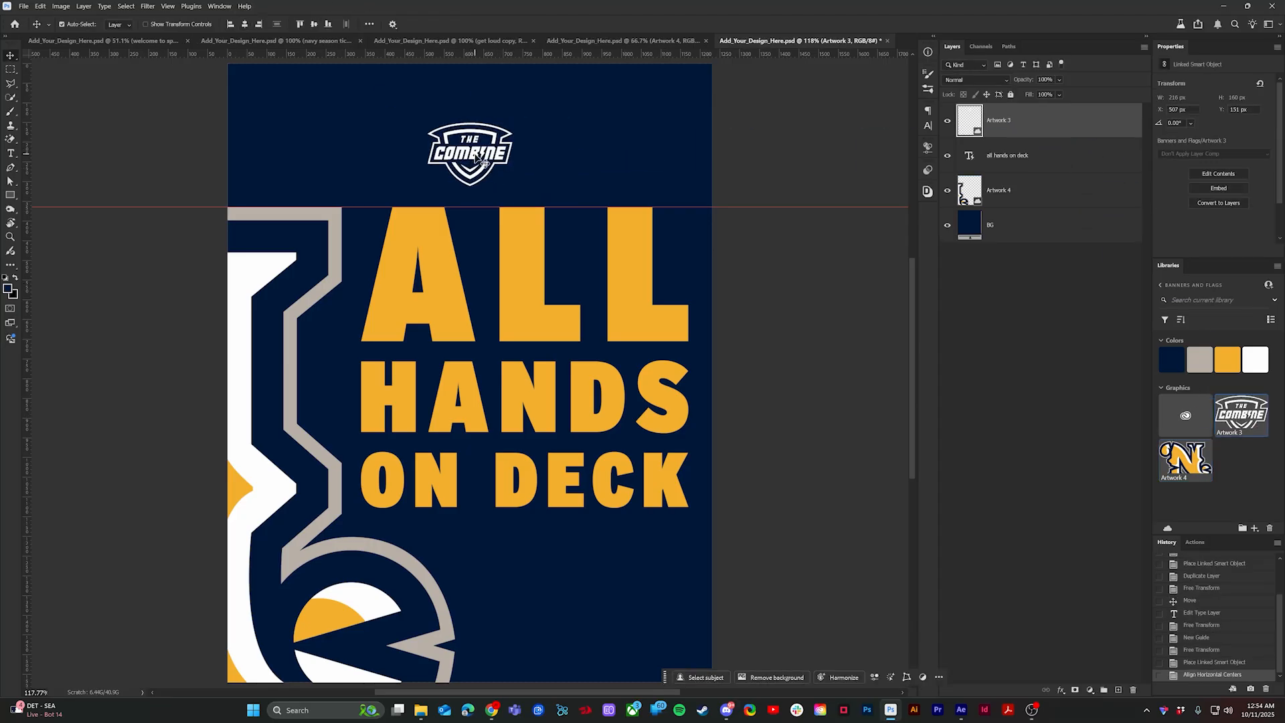
drag(477, 157, 480, 135)
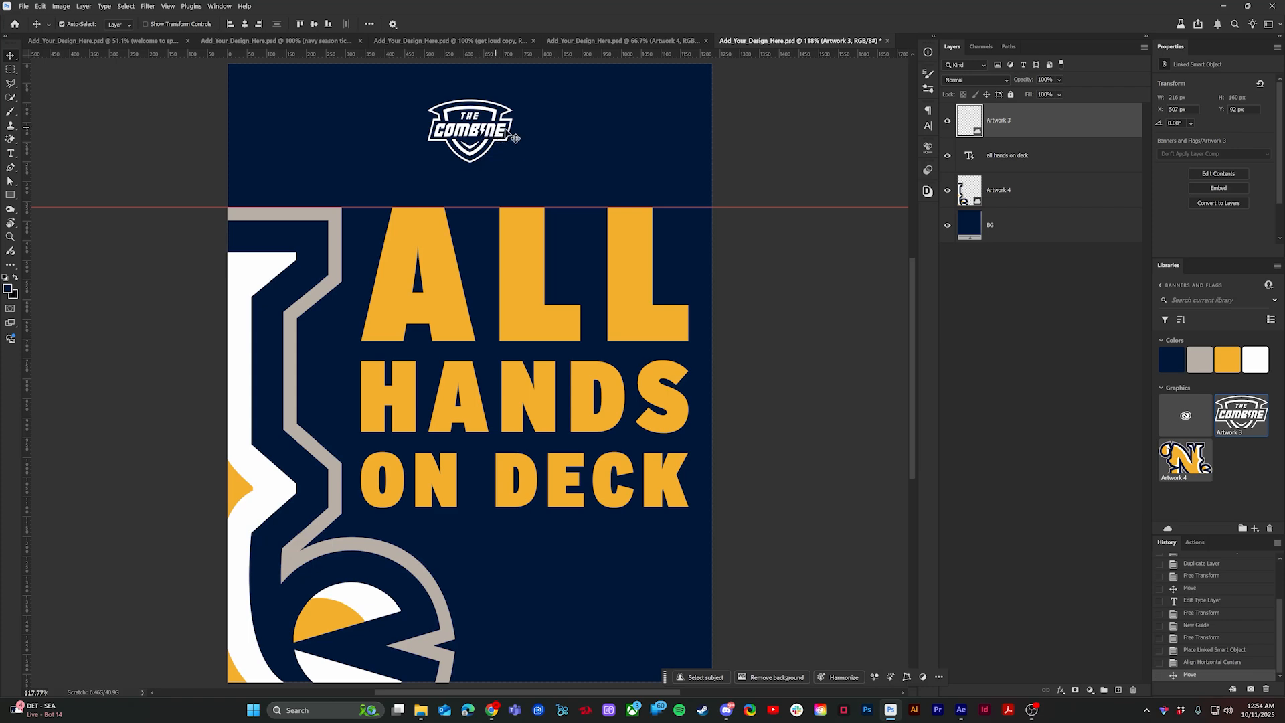
Step: Save the poster design and switch to After Effects to view it in the Poster_Main composition
key(ctrl+s)
click(962, 709)
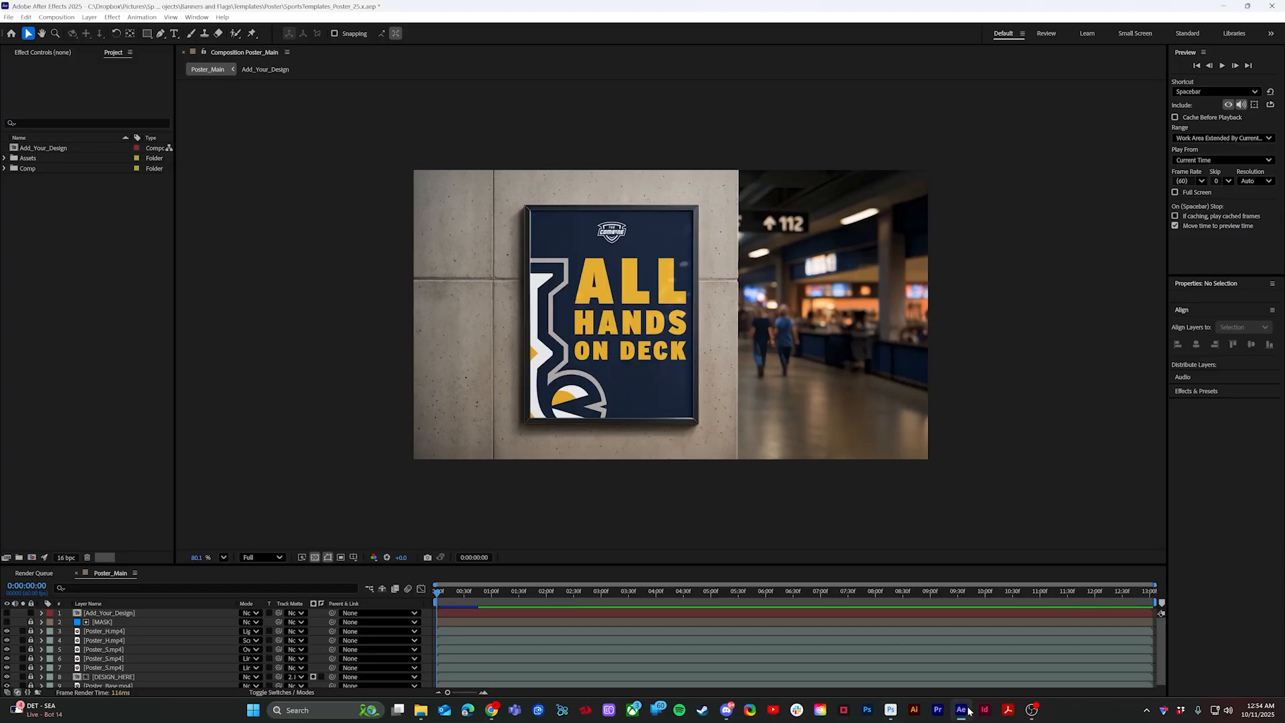
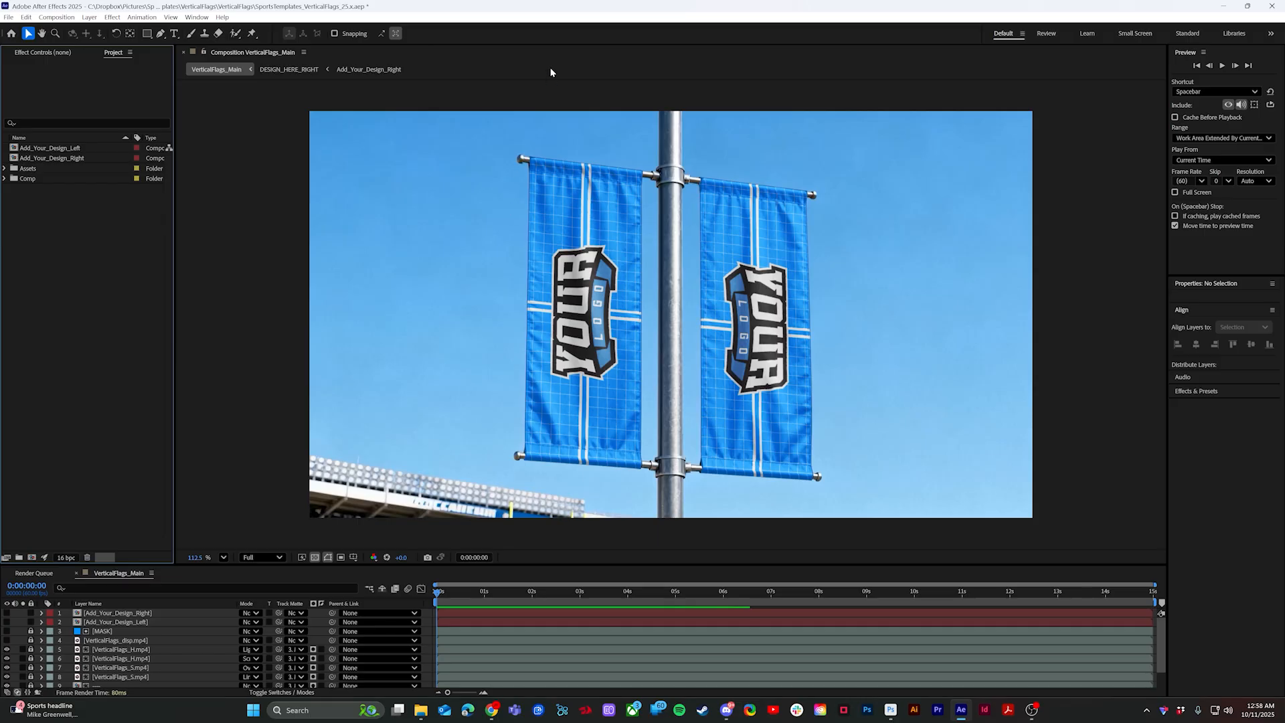
Step: Set the VerticalFlags_Main preview resolution to Third
click(248, 557)
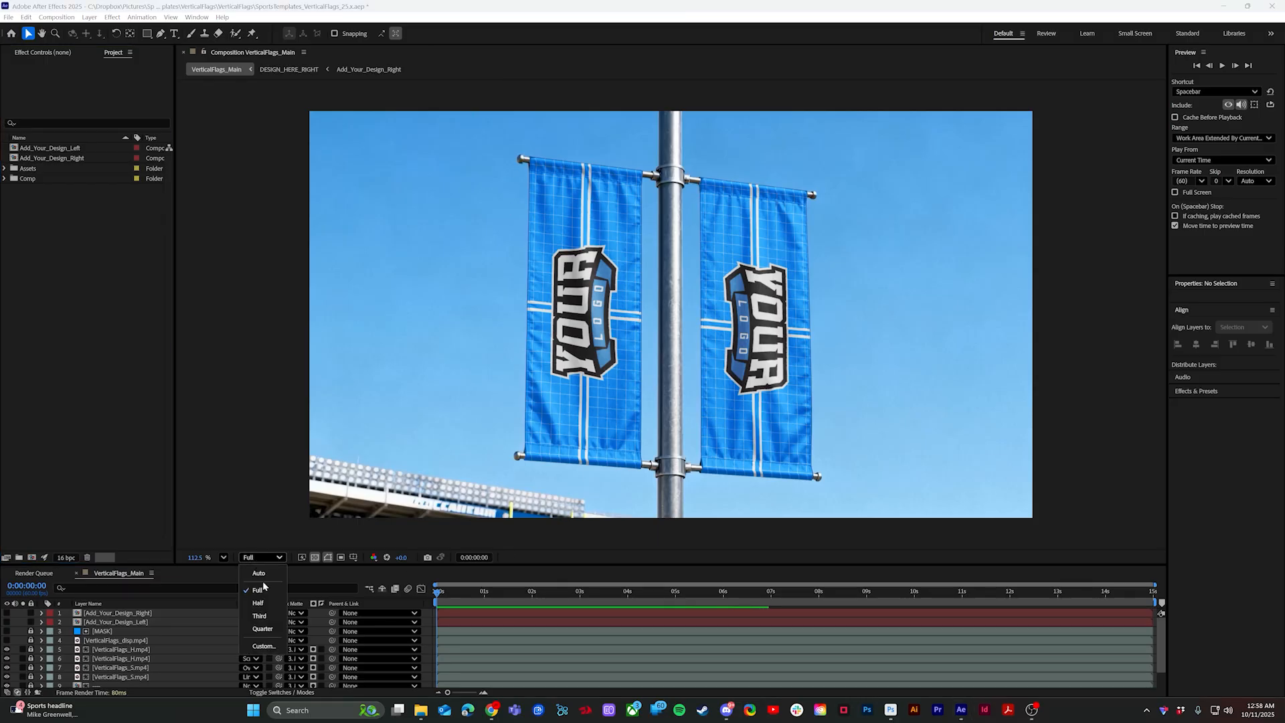
click(258, 630)
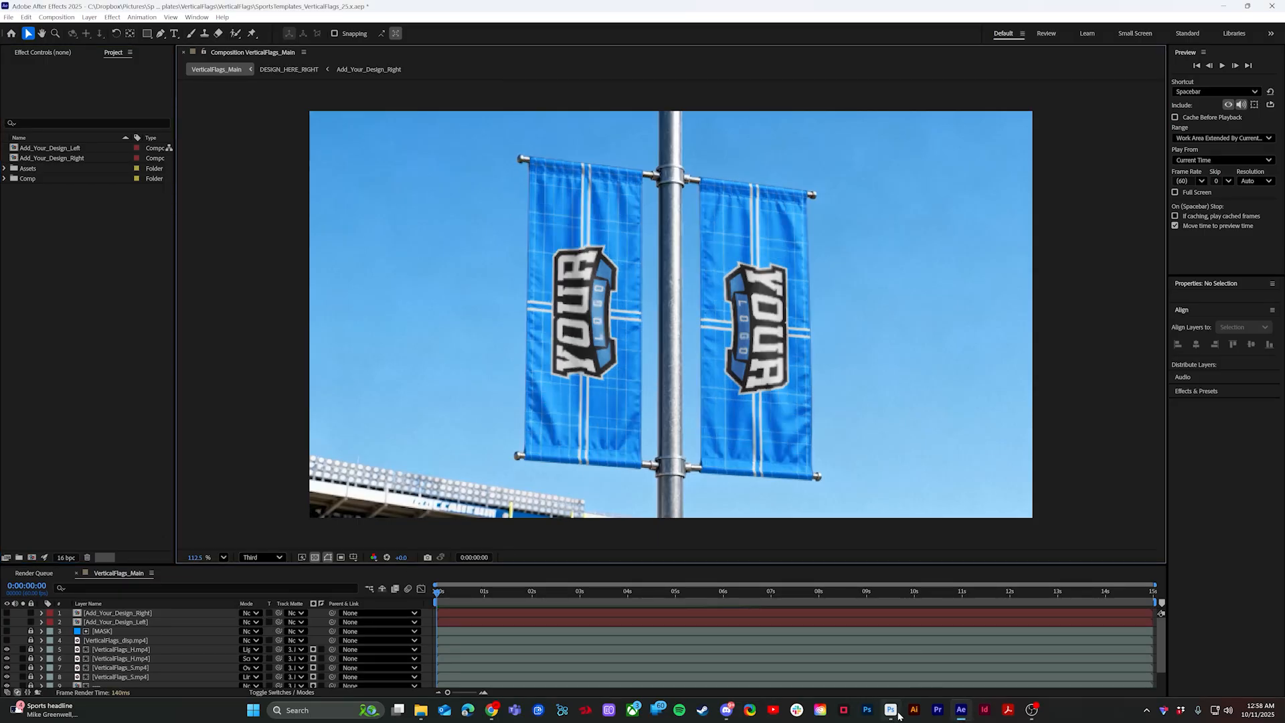
Step: Switch to Photoshop and recolor the flag design's BG layer with the library's warm grey
click(896, 714)
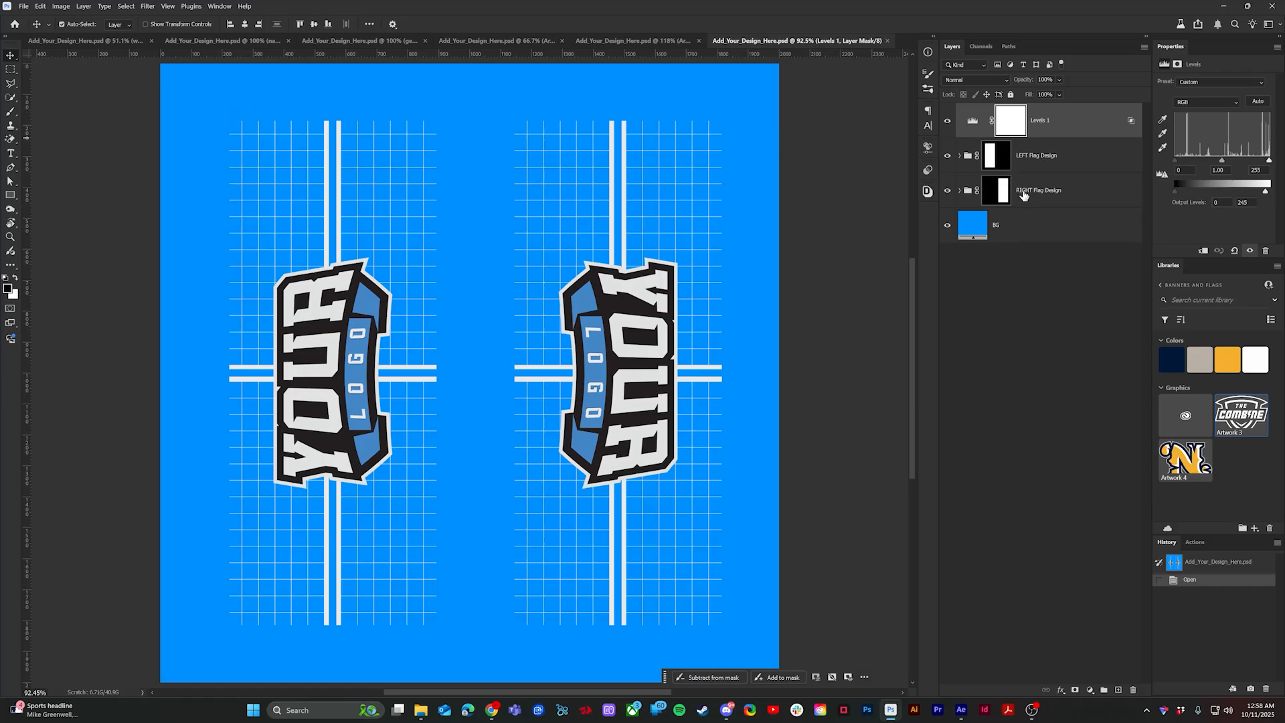
click(1031, 225)
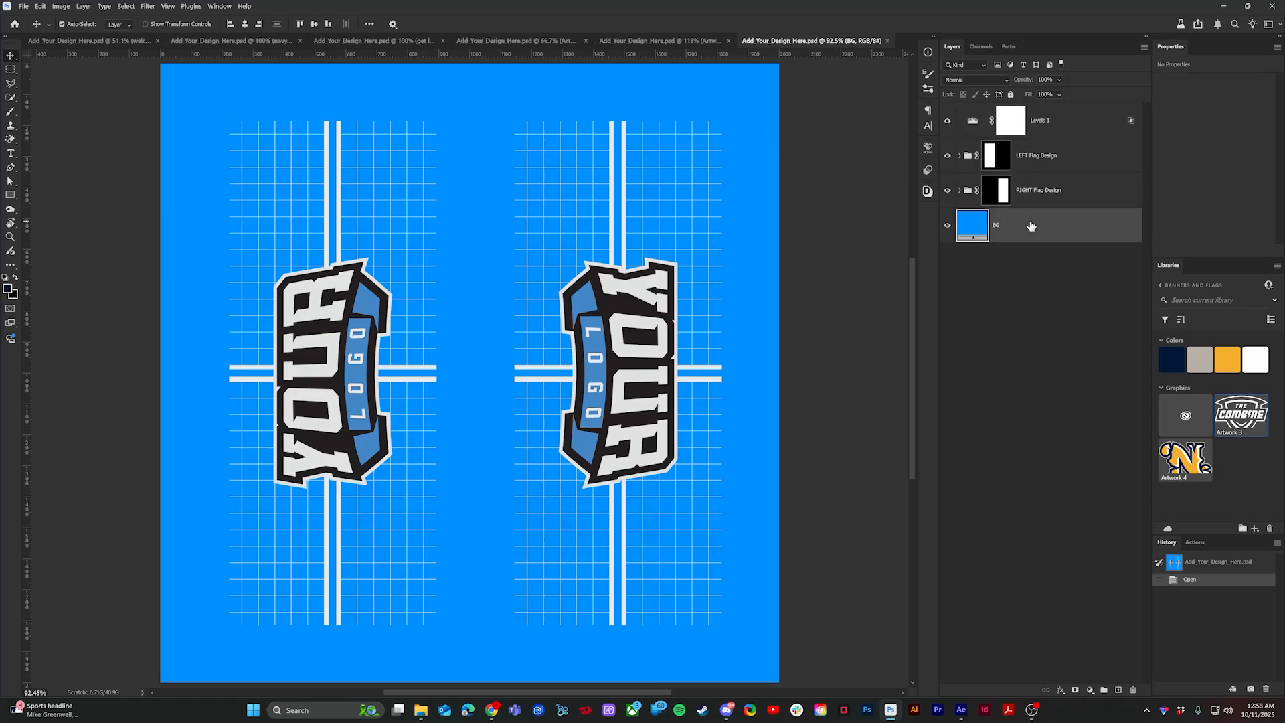
click(1188, 356)
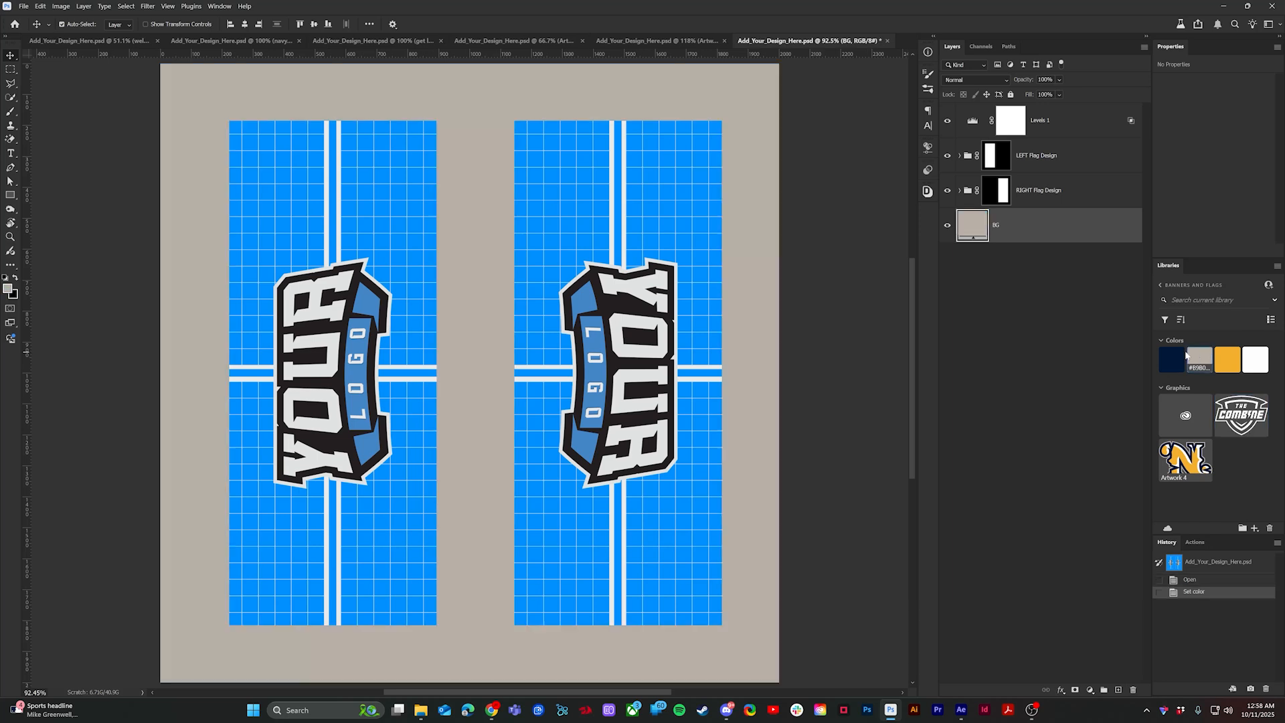
Step: Place the library's N logo in the LEFT Flag Design group above the your logo here layer
click(959, 156)
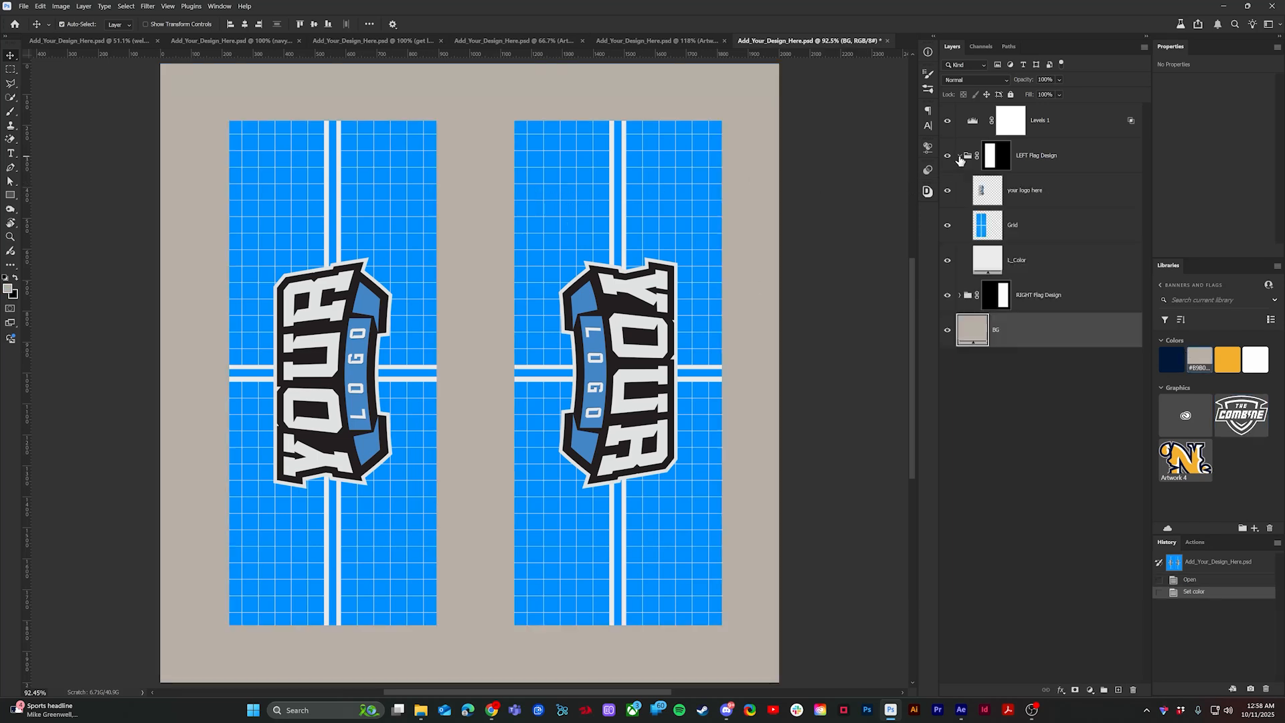
click(1024, 191)
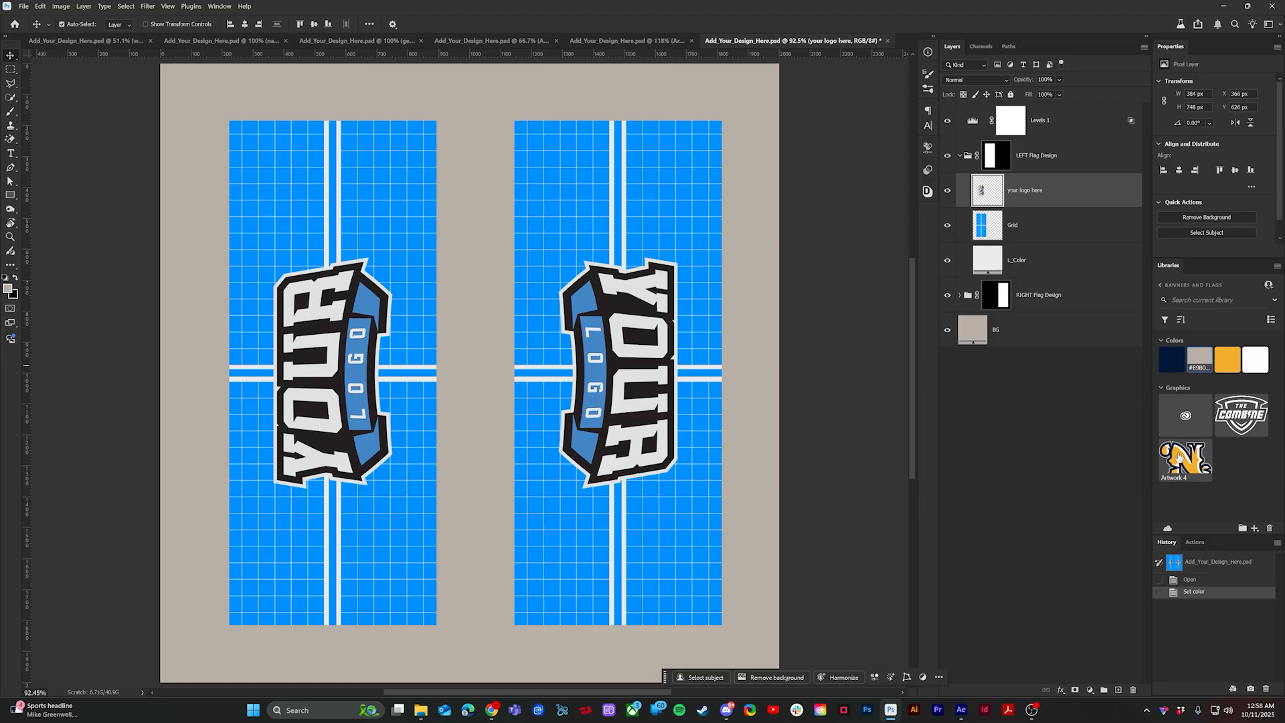
drag(1179, 458, 1073, 182)
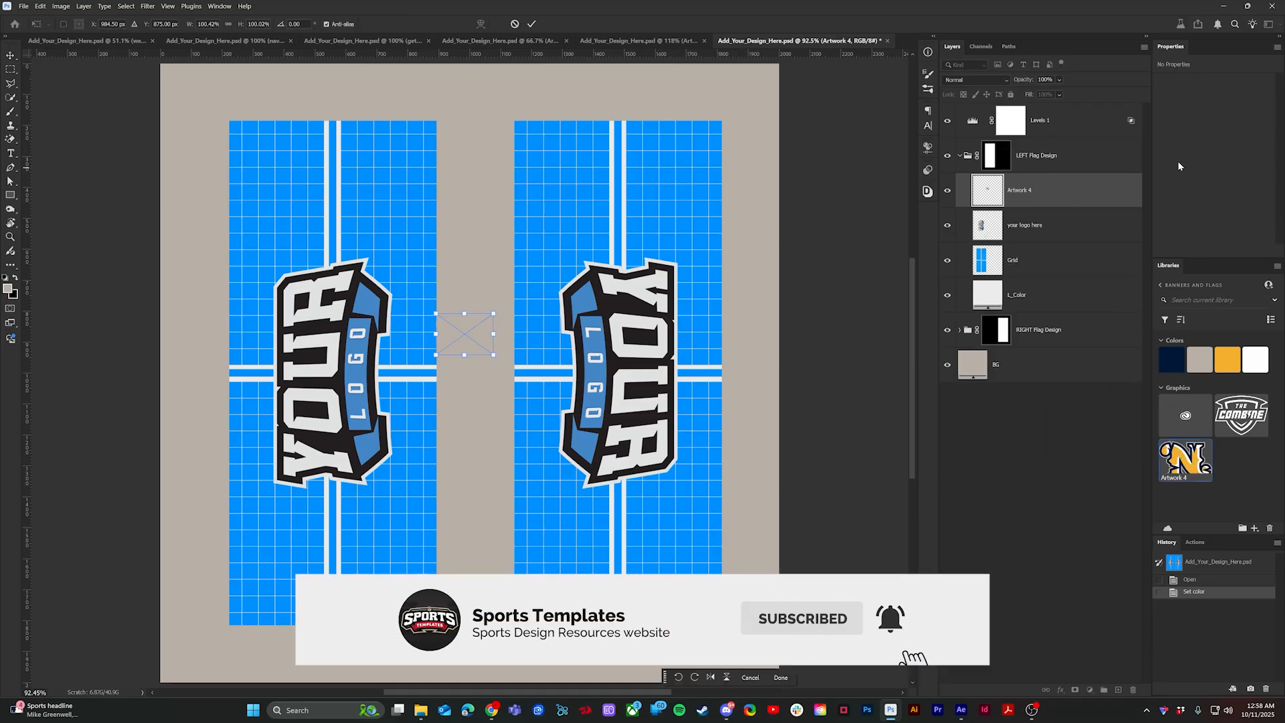
key(Return)
Step: Enlarge the N logo to about 1111 px wide, rotate it about 19.3°, and position it over the left flag's upper part
click(990, 151)
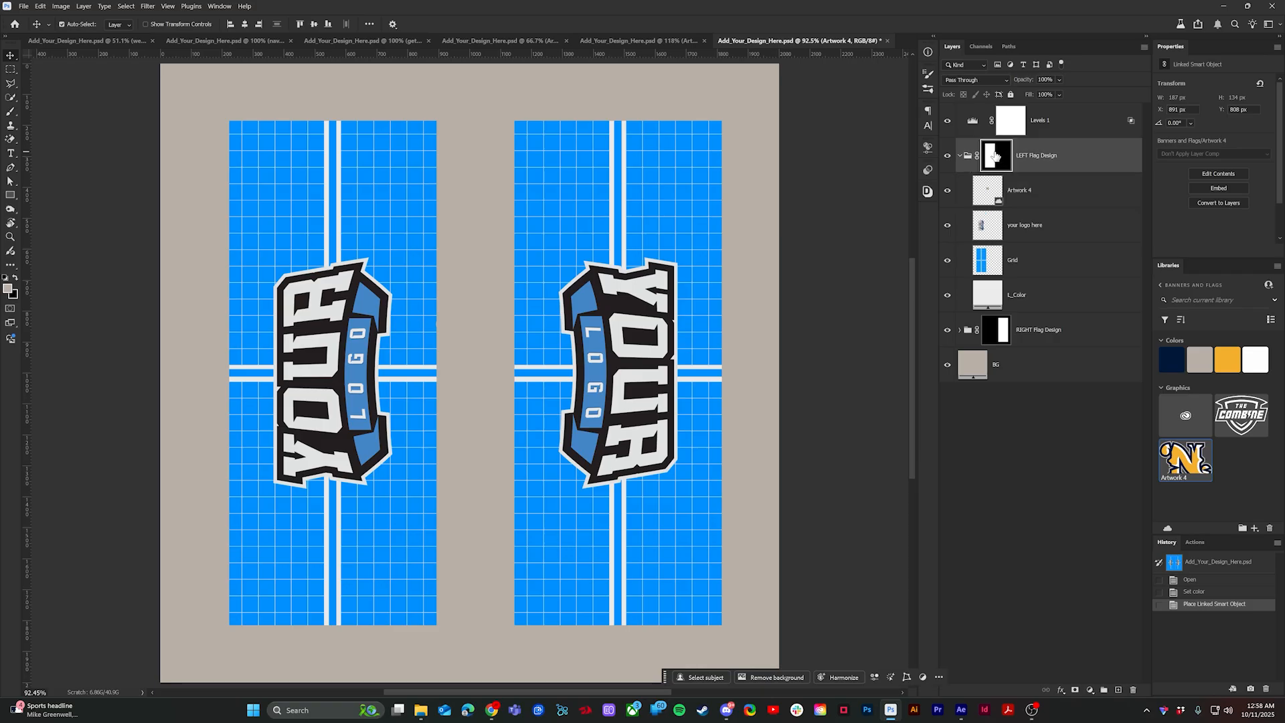
click(991, 199)
key(ctrl+t)
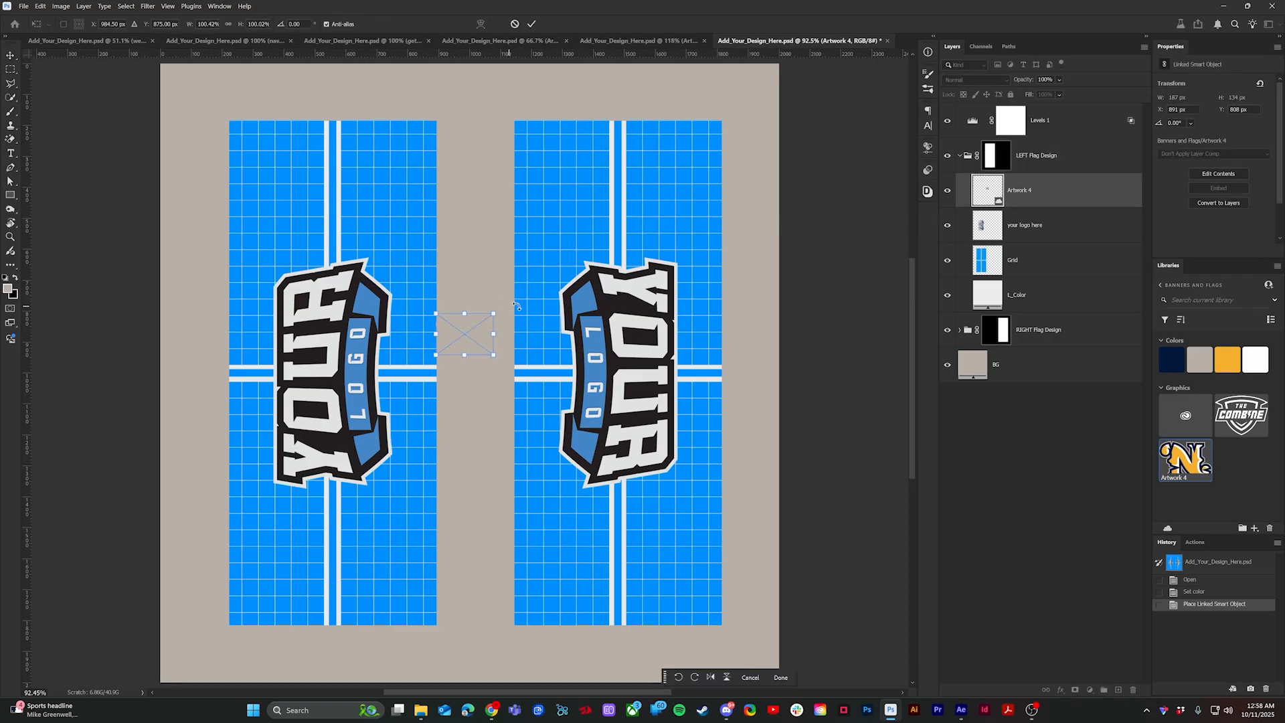
drag(496, 332, 612, 333)
drag(447, 305, 309, 356)
drag(315, 178, 363, 189)
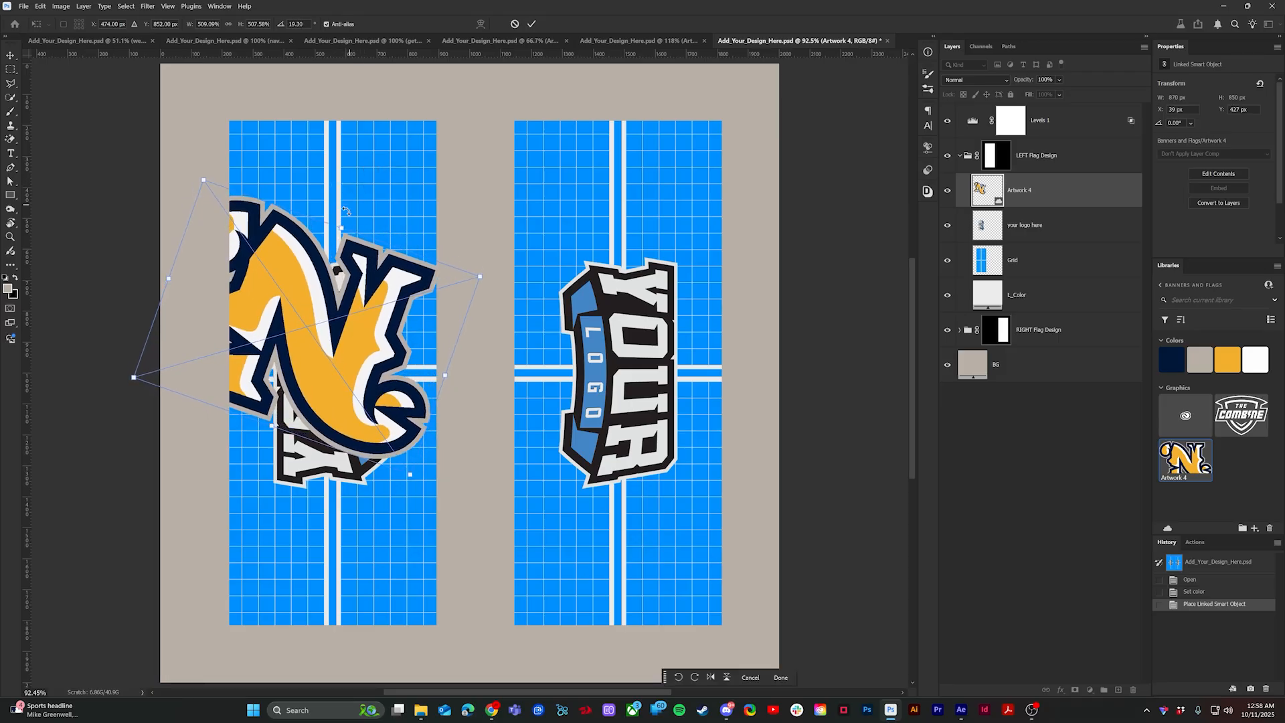
drag(342, 259, 372, 153)
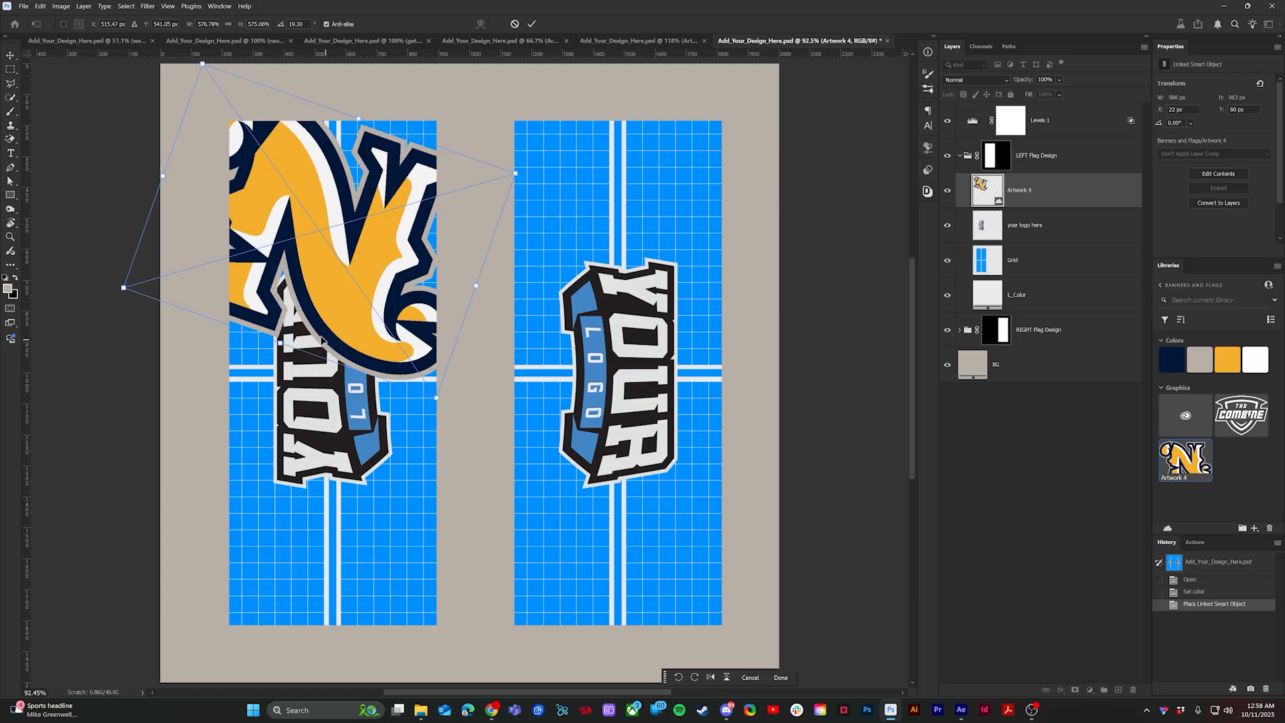
drag(280, 343, 271, 370)
drag(325, 312, 331, 313)
key(Return)
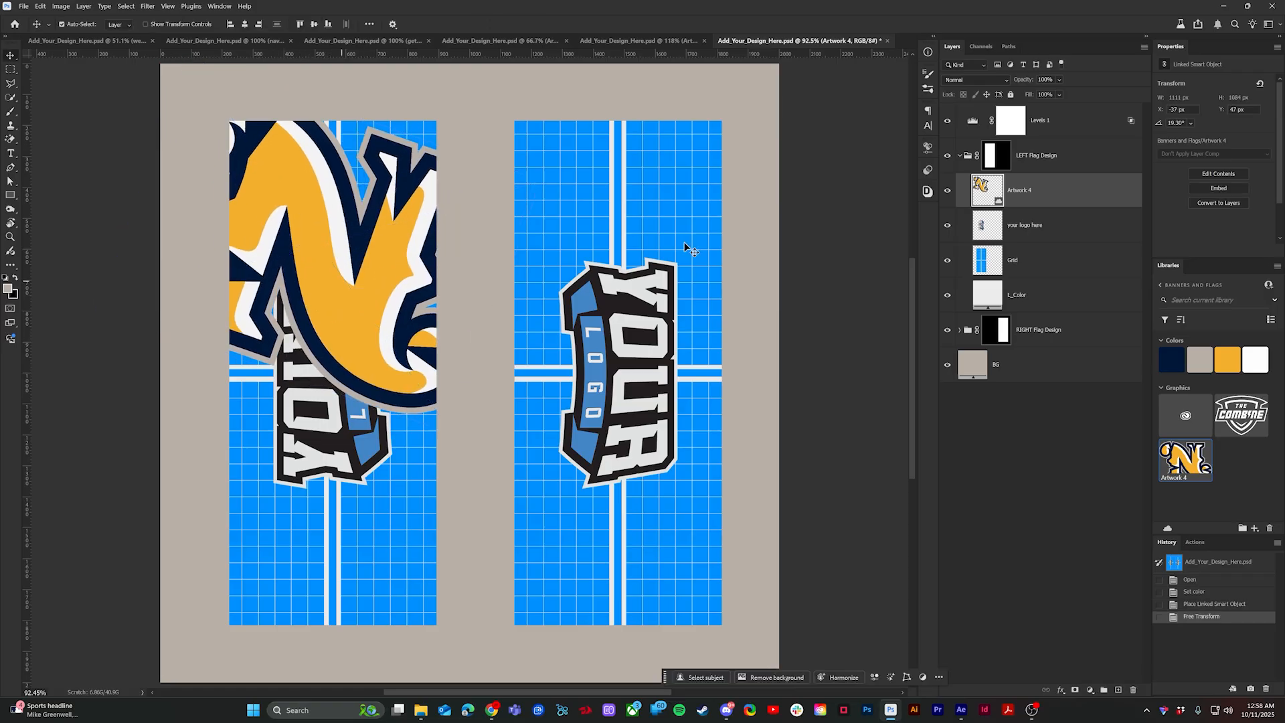
Step: Delete the left flag's your logo here and Grid layers and recolor its L_Color layer with the library's navy
click(1060, 216)
key(Delete)
key(Delete)
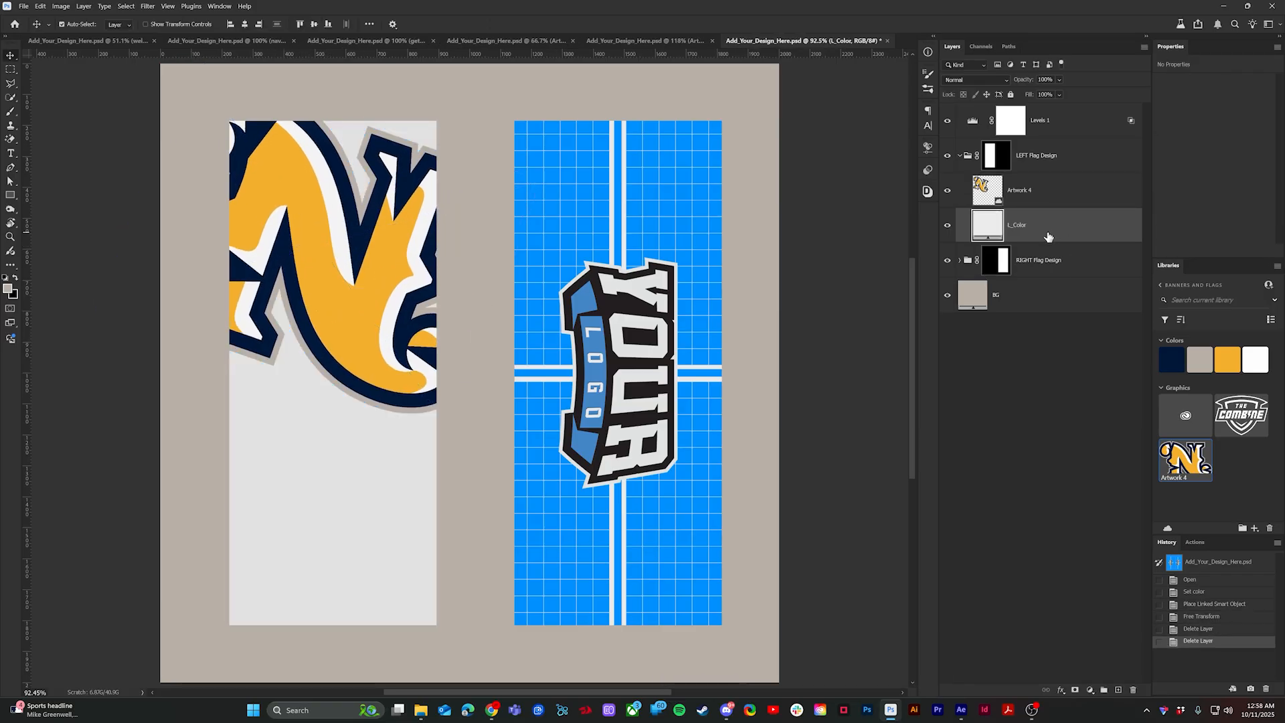
click(1172, 360)
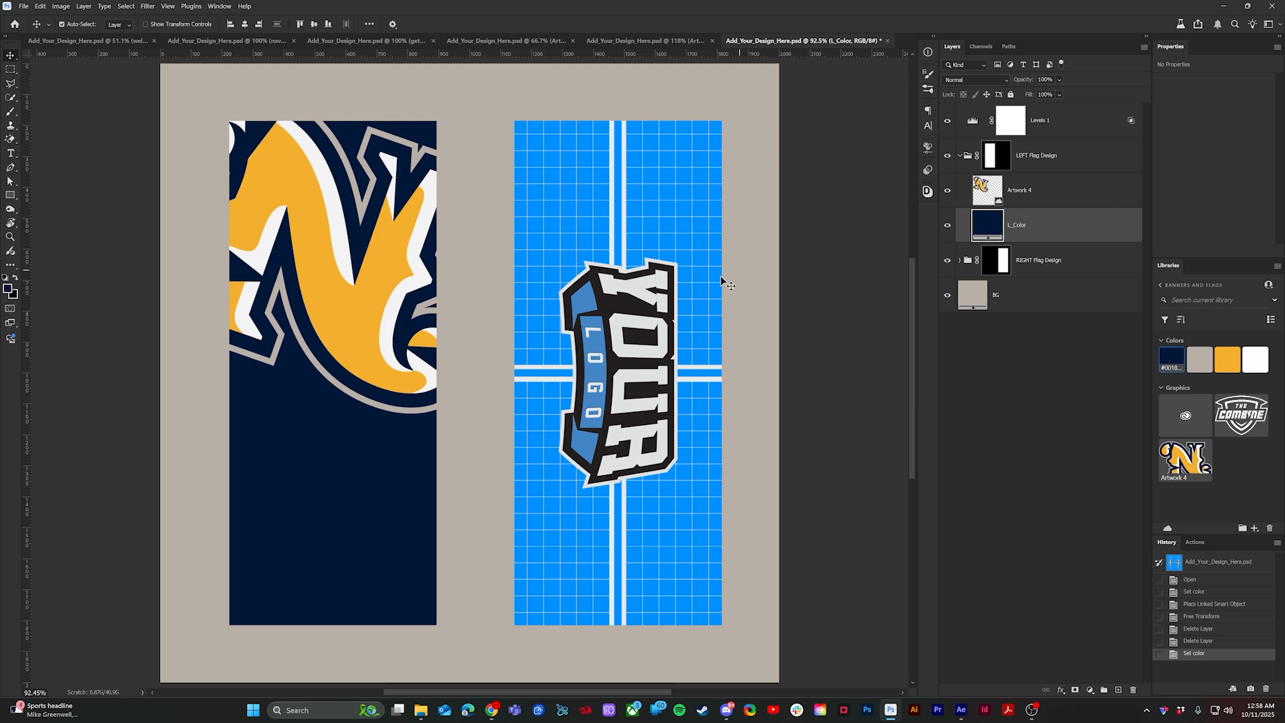
Step: Place the library's The Combine logo near the bottom centre of the left flag
drag(1241, 415, 338, 565)
key(Return)
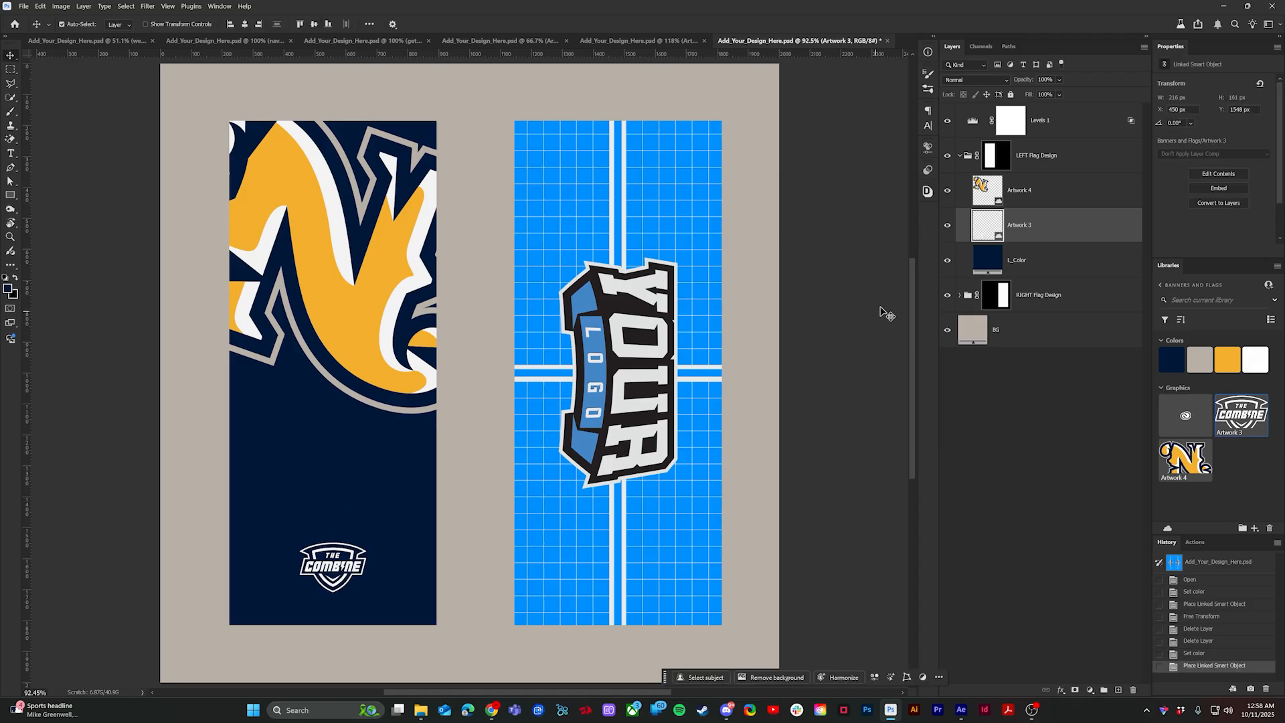
key(ctrl+t)
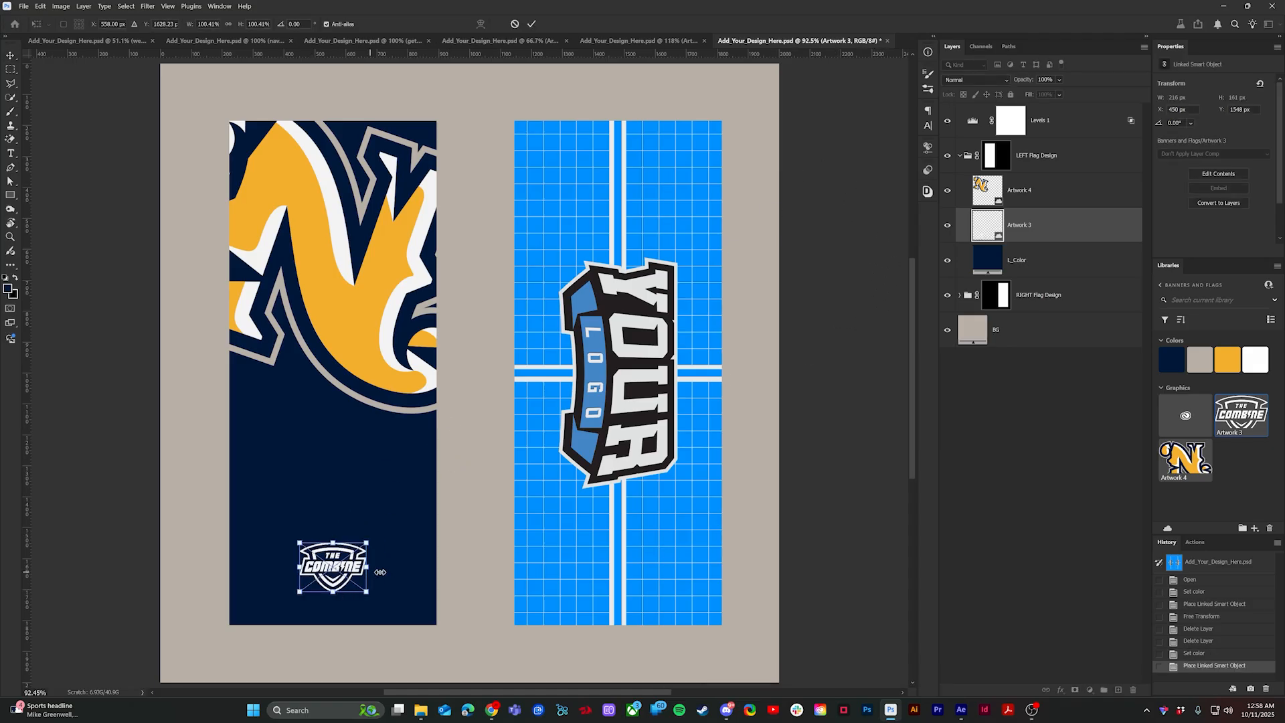
drag(368, 568, 436, 569)
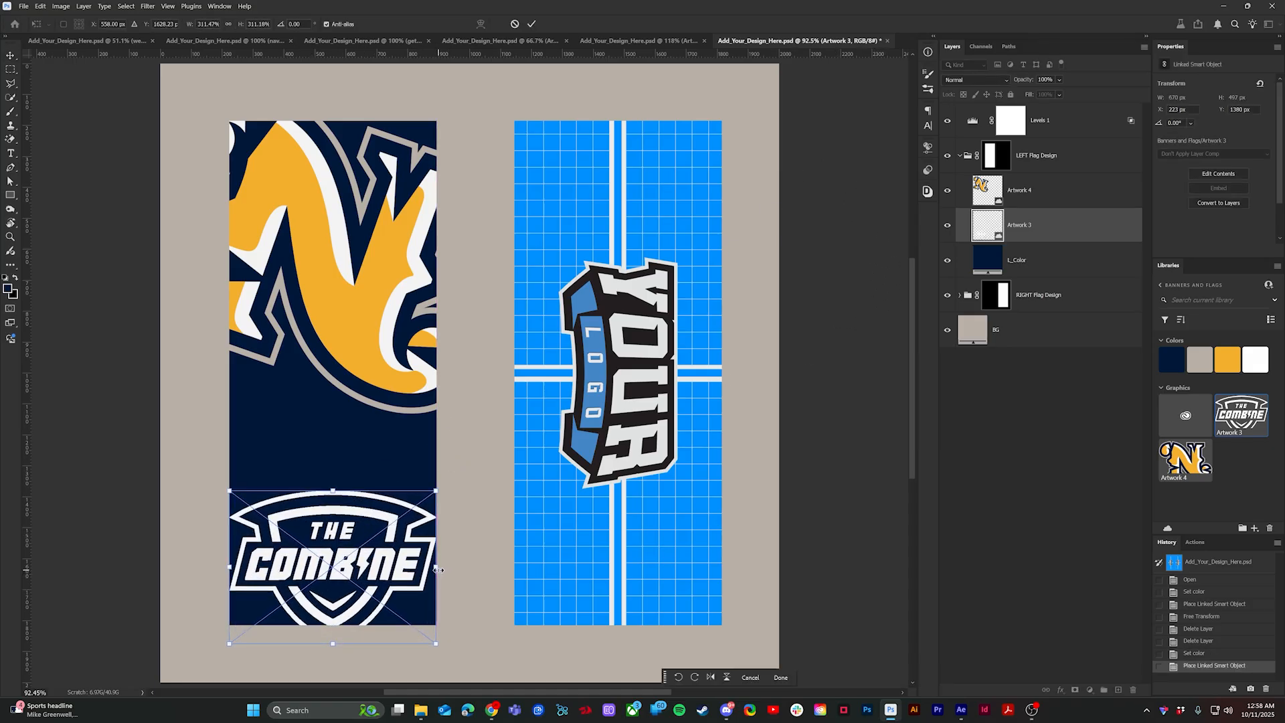
key(Escape)
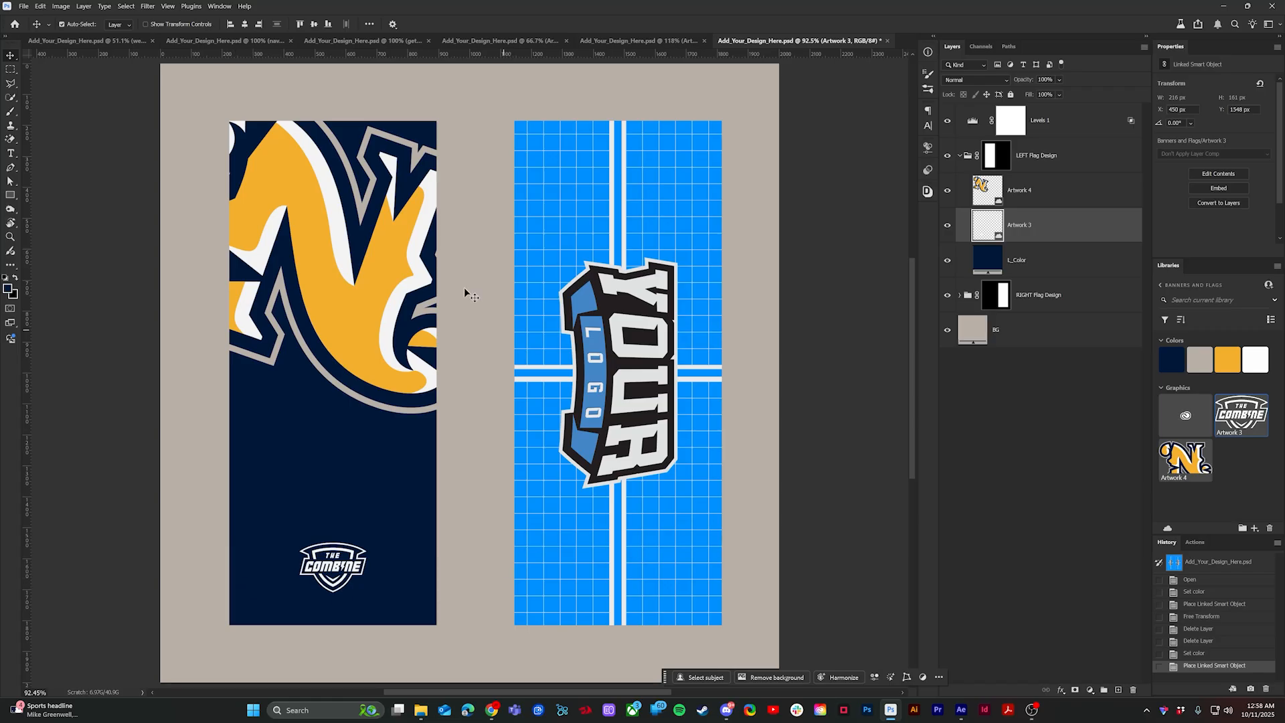
Step: Lower the left flag's N logo to about Y 84 px, collapse its group, and expand the RIGHT Flag Design group
drag(331, 312, 331, 320)
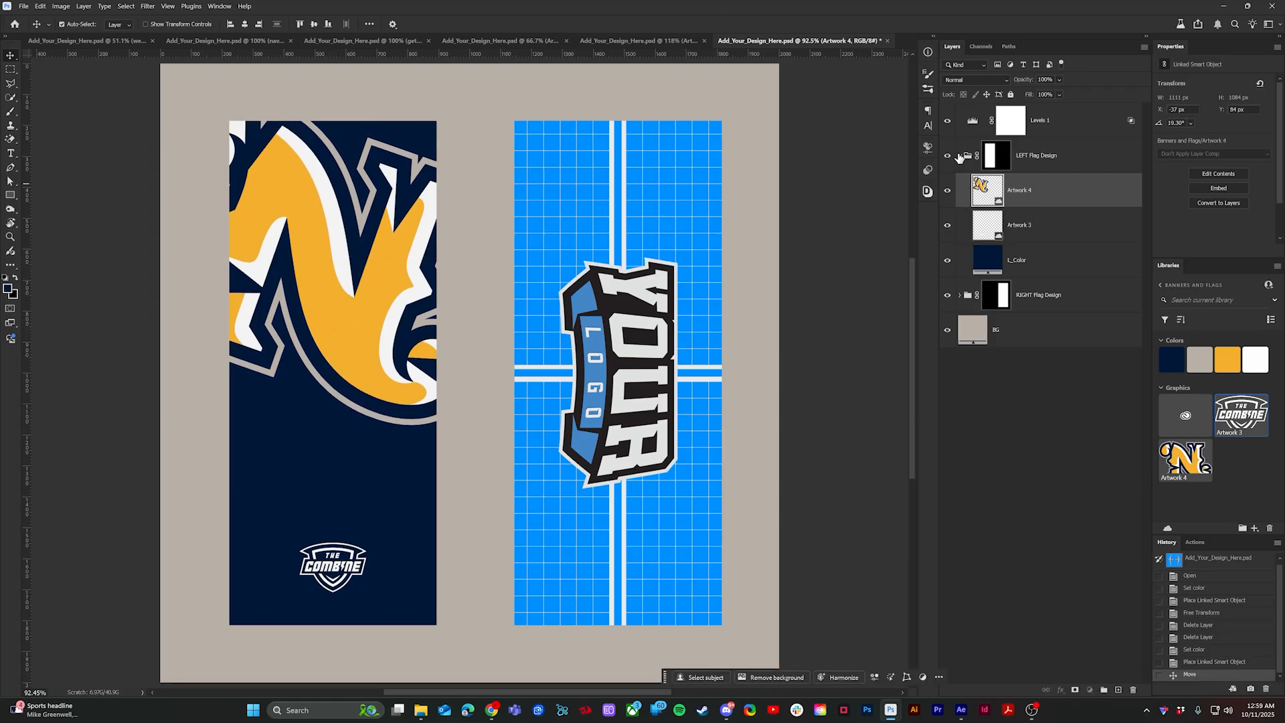
click(960, 157)
click(960, 192)
Step: Delete the right flag's your logo here and Grid layers and recolor its R_Color layer with the library's gold
click(1031, 226)
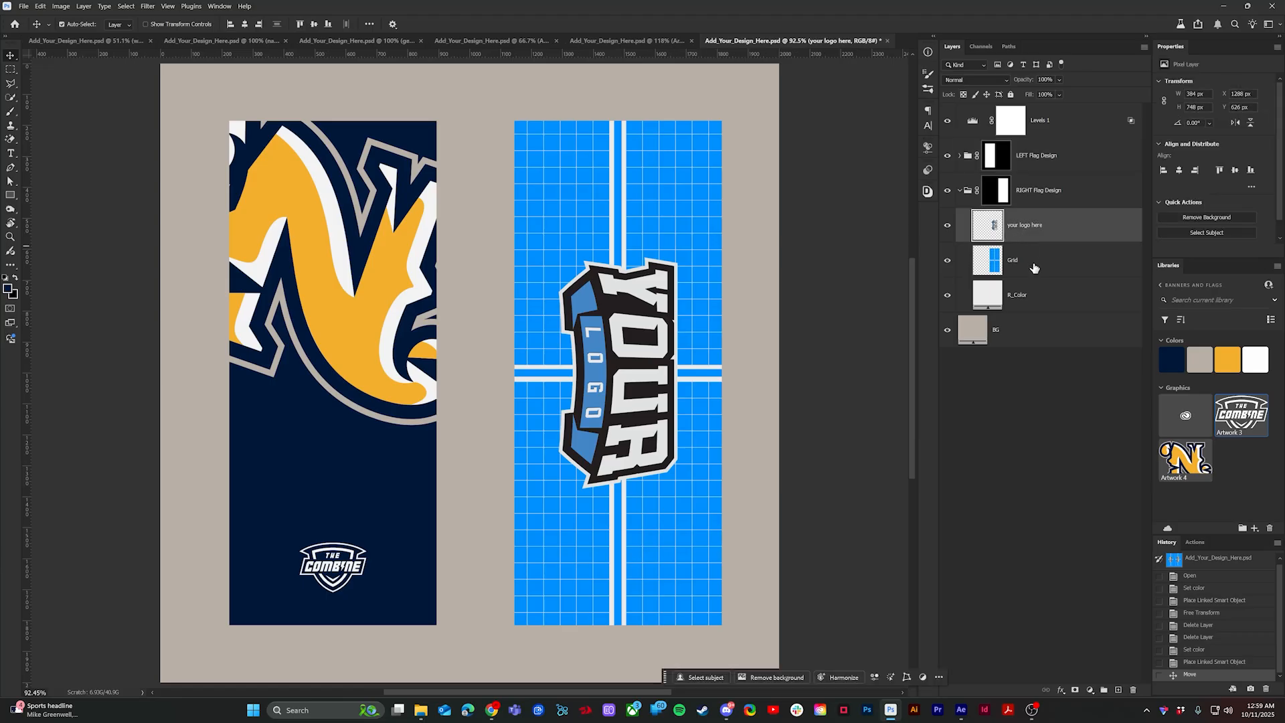
shift+click(1034, 268)
key(Delete)
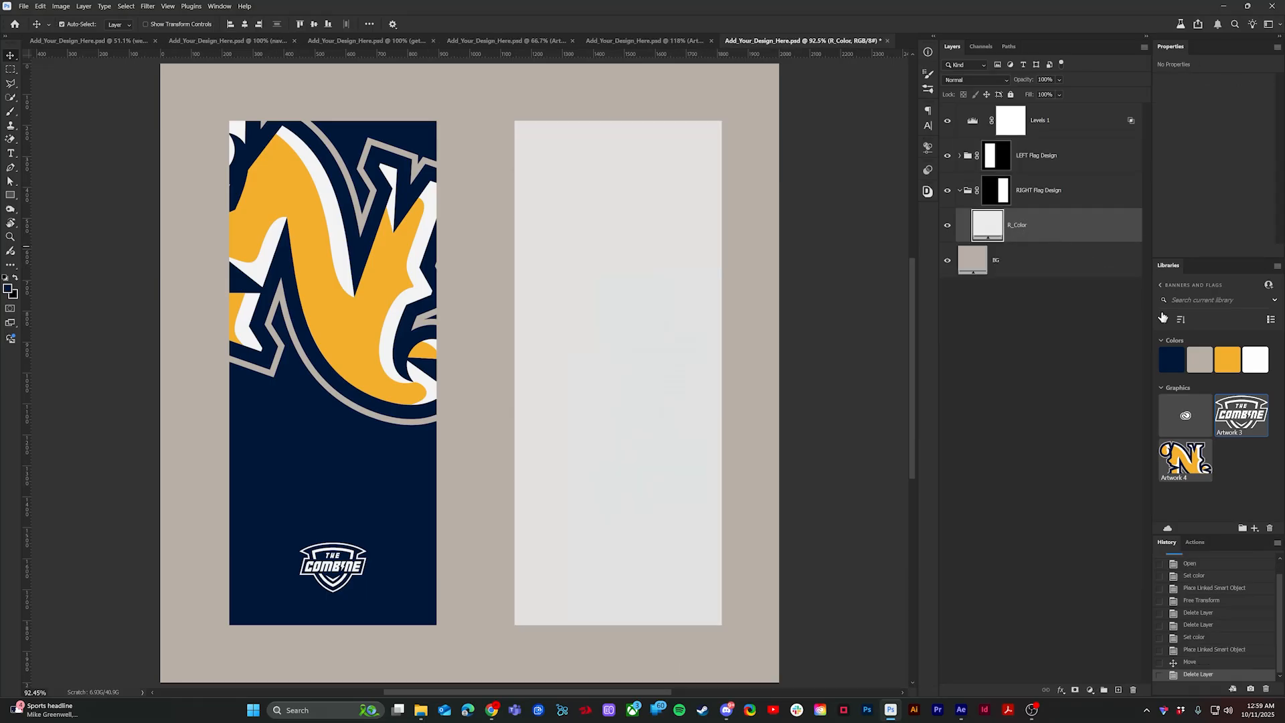
click(1234, 355)
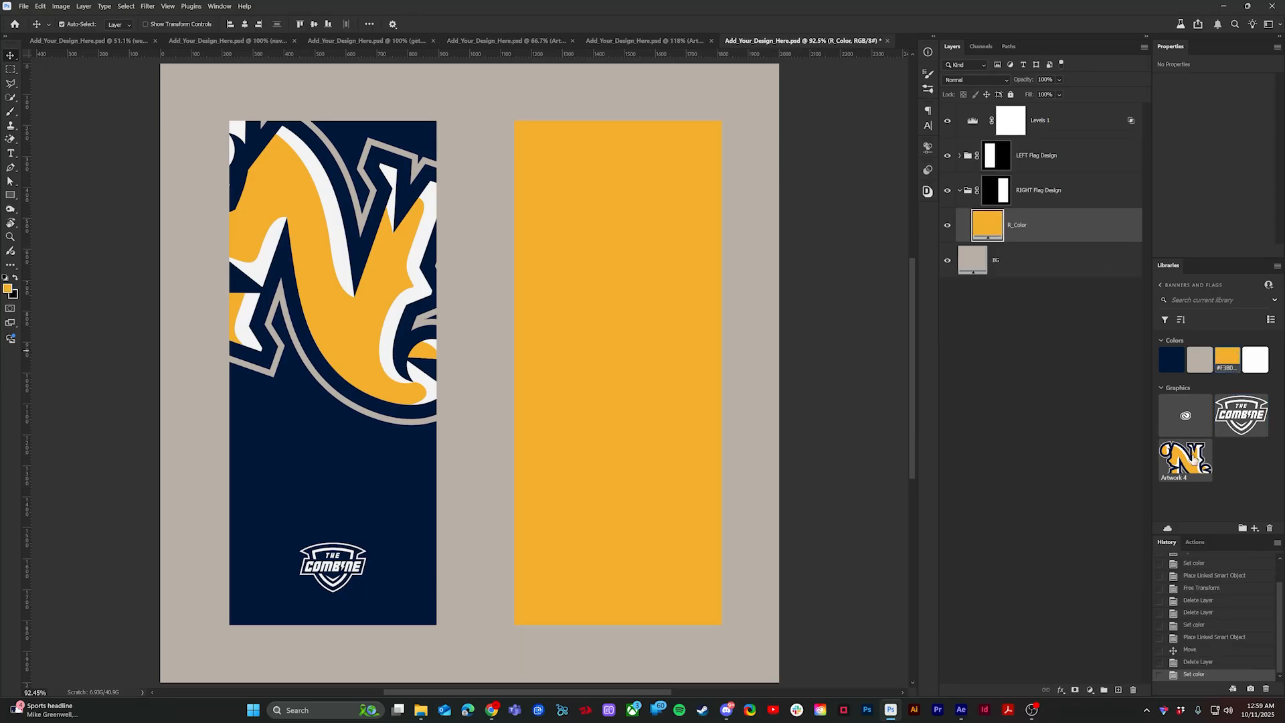
Step: Place the library's N logo in the middle of the right flag at about 401 px wide
drag(1193, 458, 680, 330)
key(Return)
key(ctrl+t)
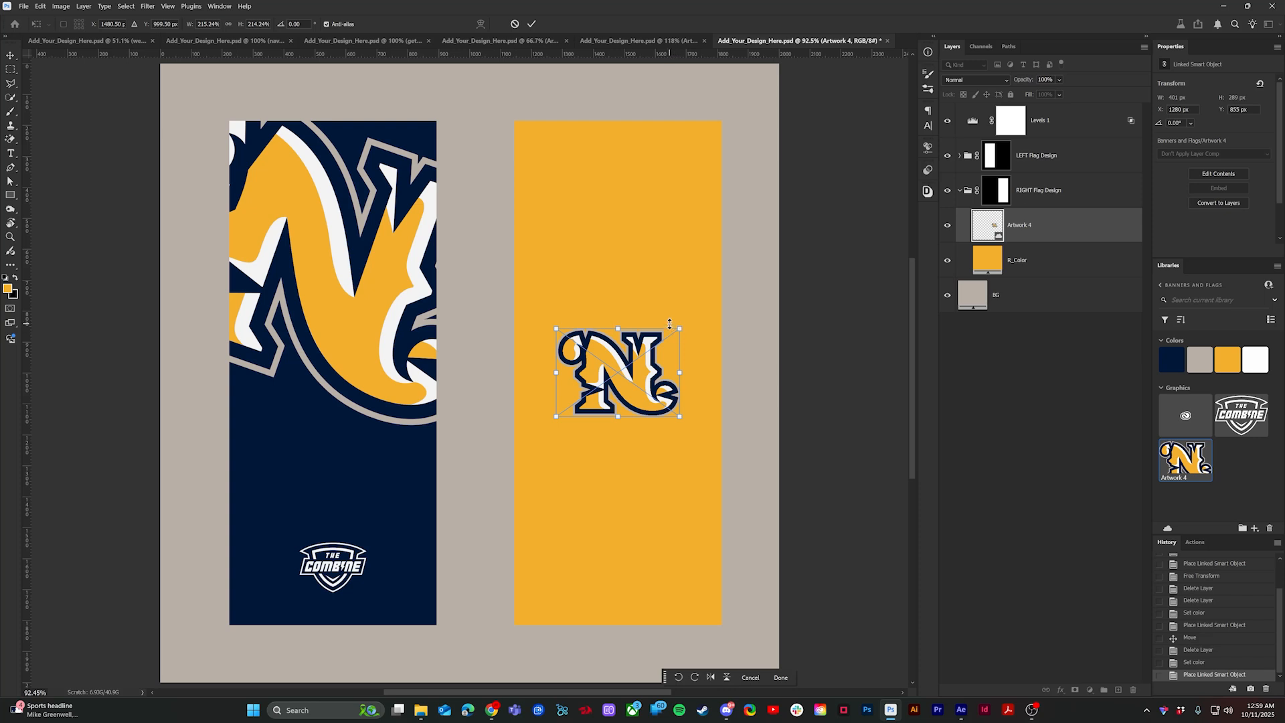
key(Return)
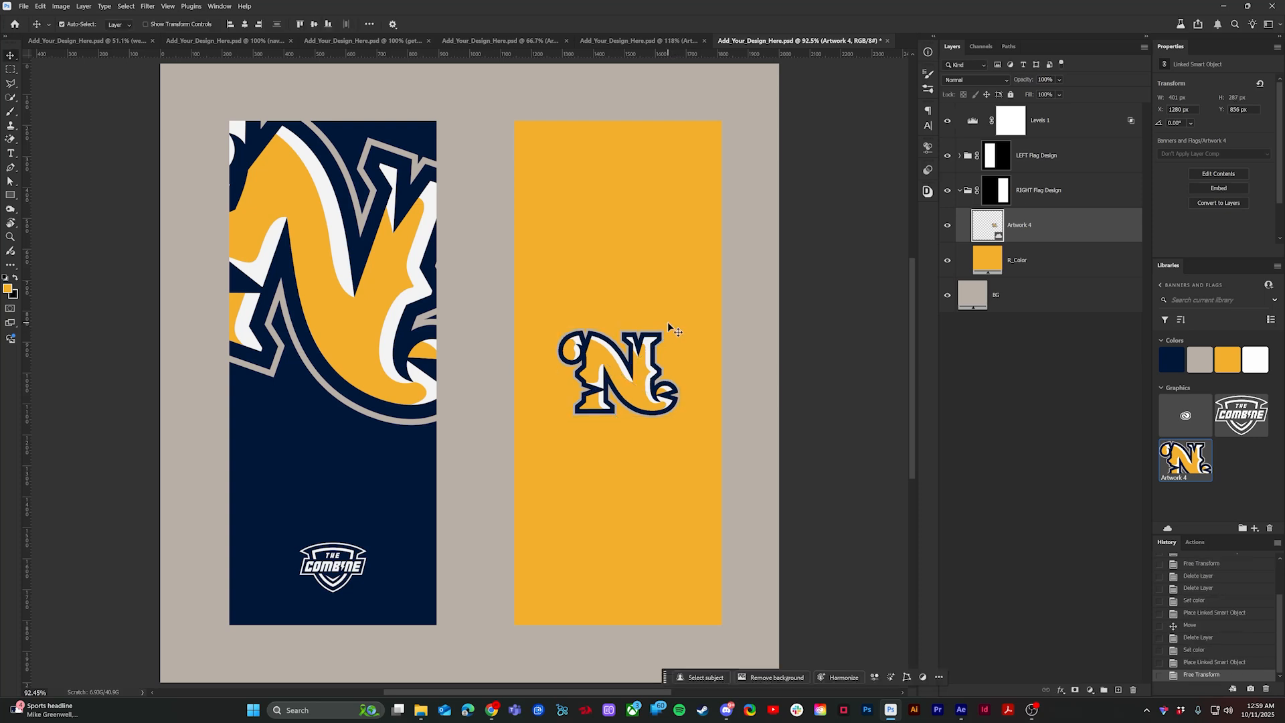
Step: Copy the stadium banner's welcome text onto the right flag, shrink it to about 82.61 pt, and position it below the N logo
click(220, 42)
click(92, 40)
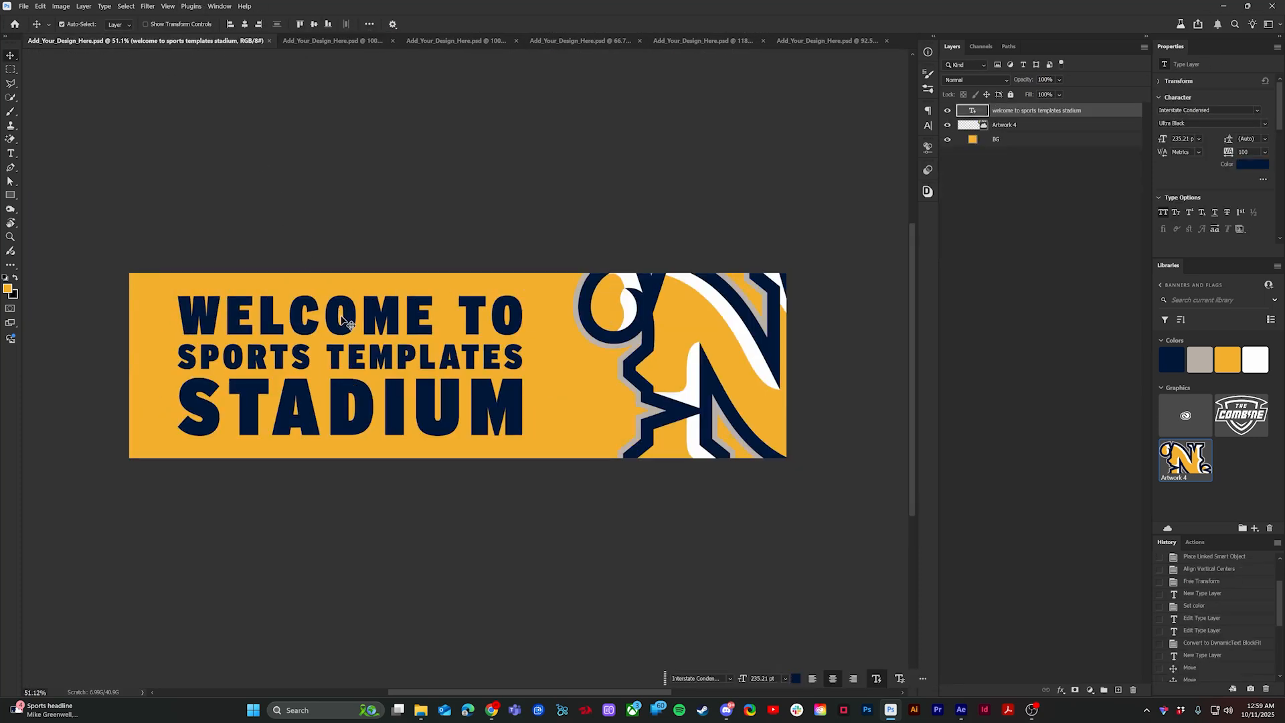
click(806, 41)
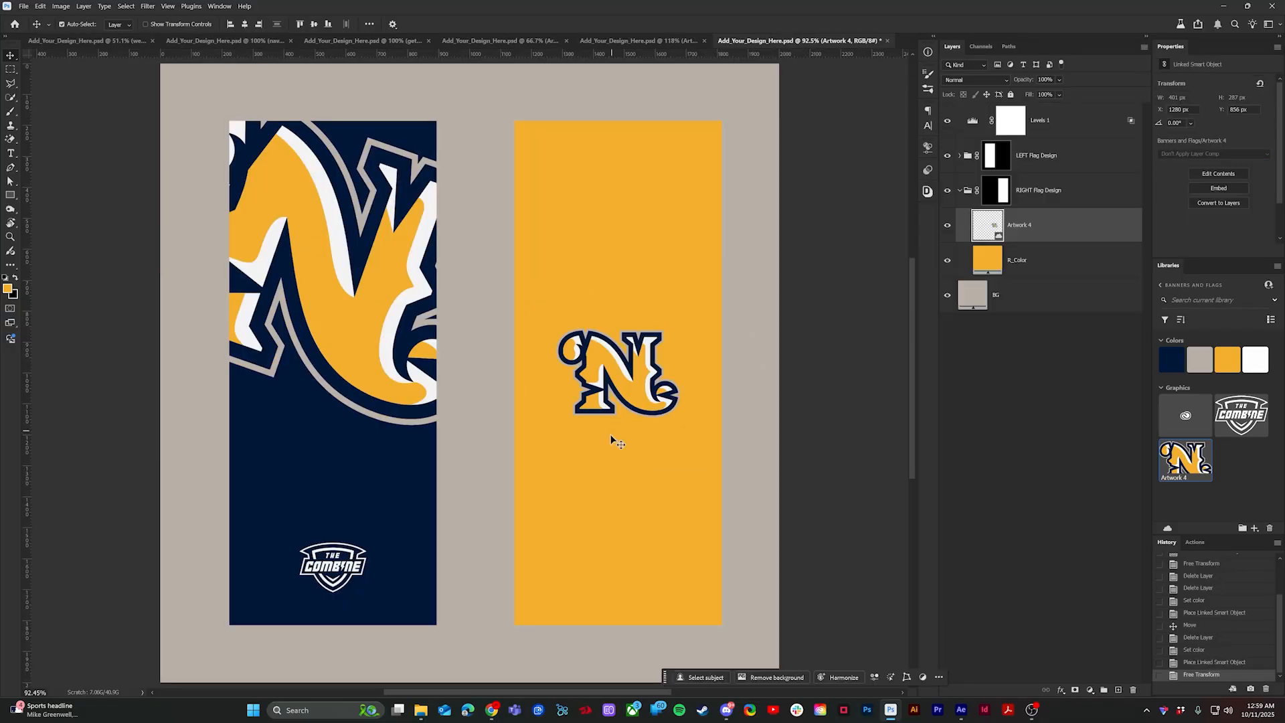
key(ctrl+v)
key(ctrl+t)
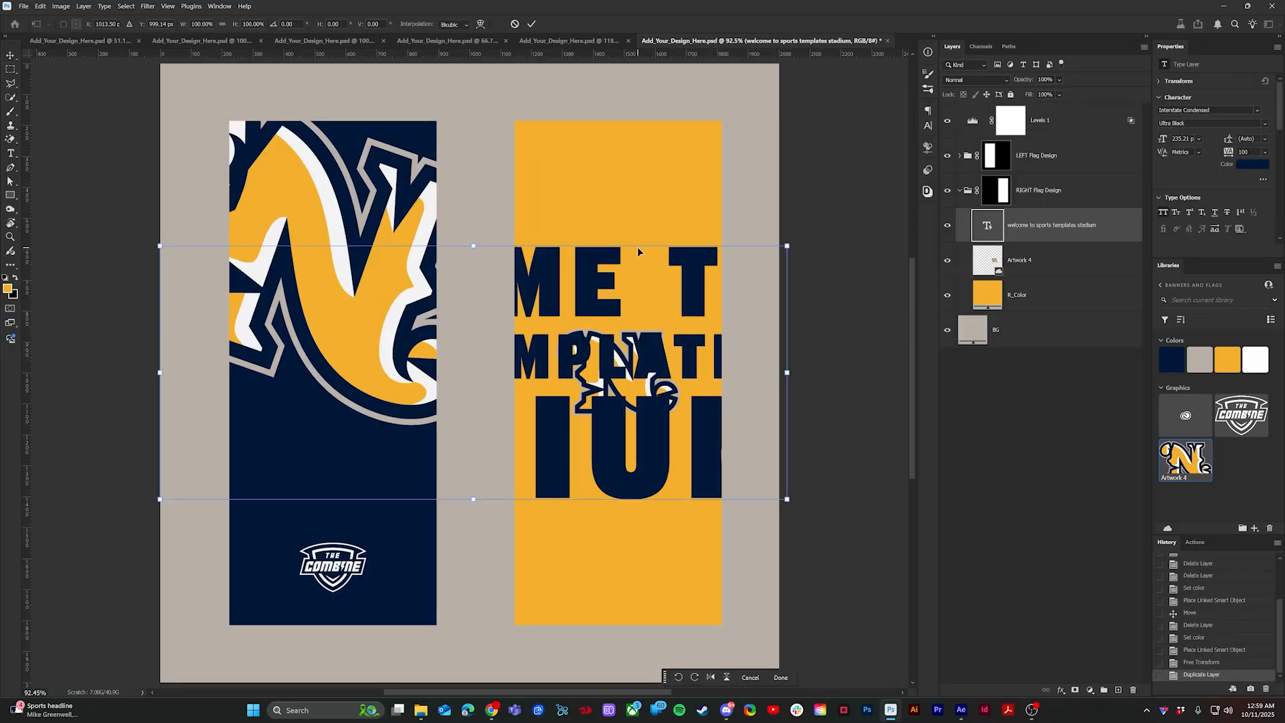
drag(160, 246, 567, 411)
drag(604, 444, 532, 496)
key(Return)
Step: Replace the copied welcome text with NAVY FOOTBALL on two lines
key(t)
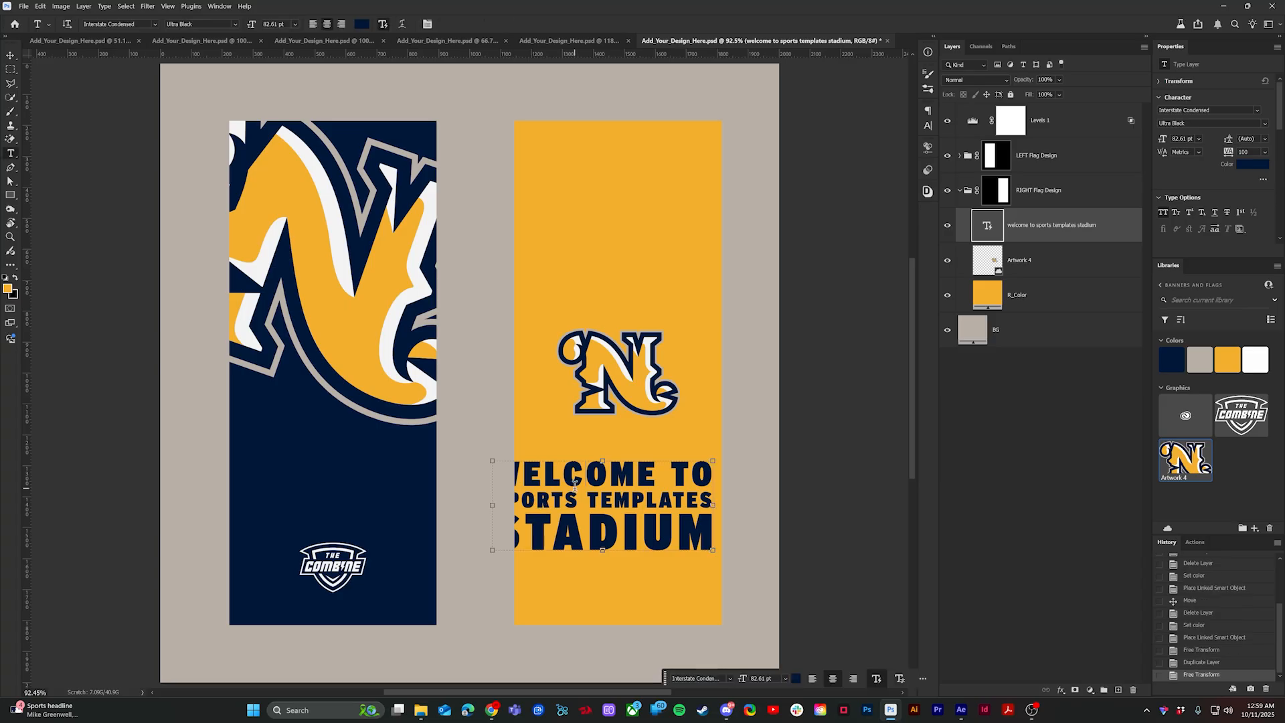
click(574, 486)
key(ctrl+a)
text(NAVY)
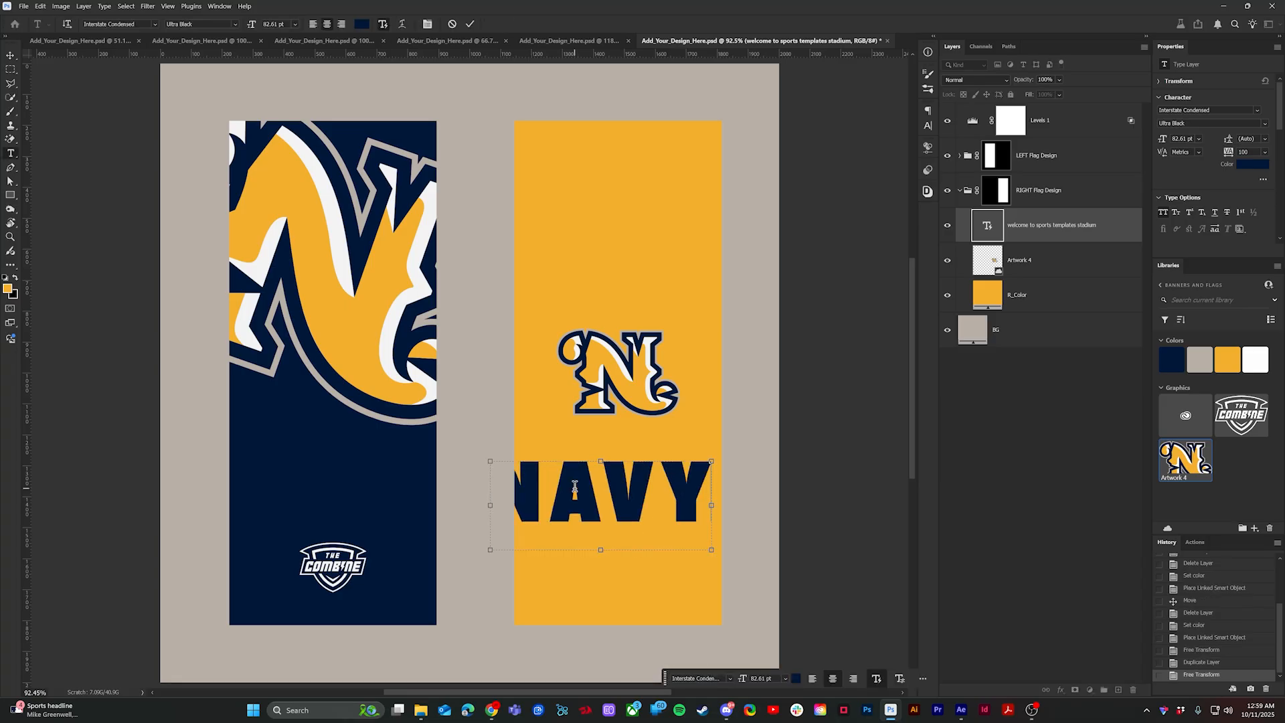
key(Return)
text(FOO)
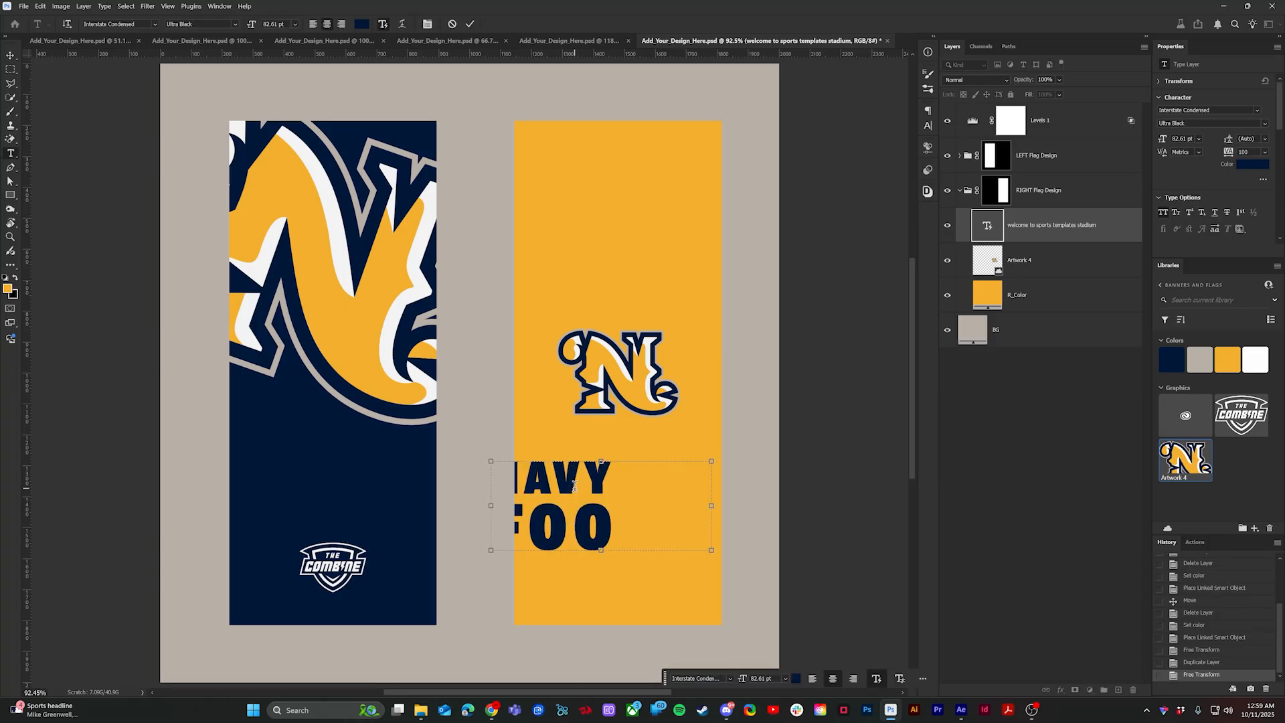
text(TBALL)
key(ctrl+Return)
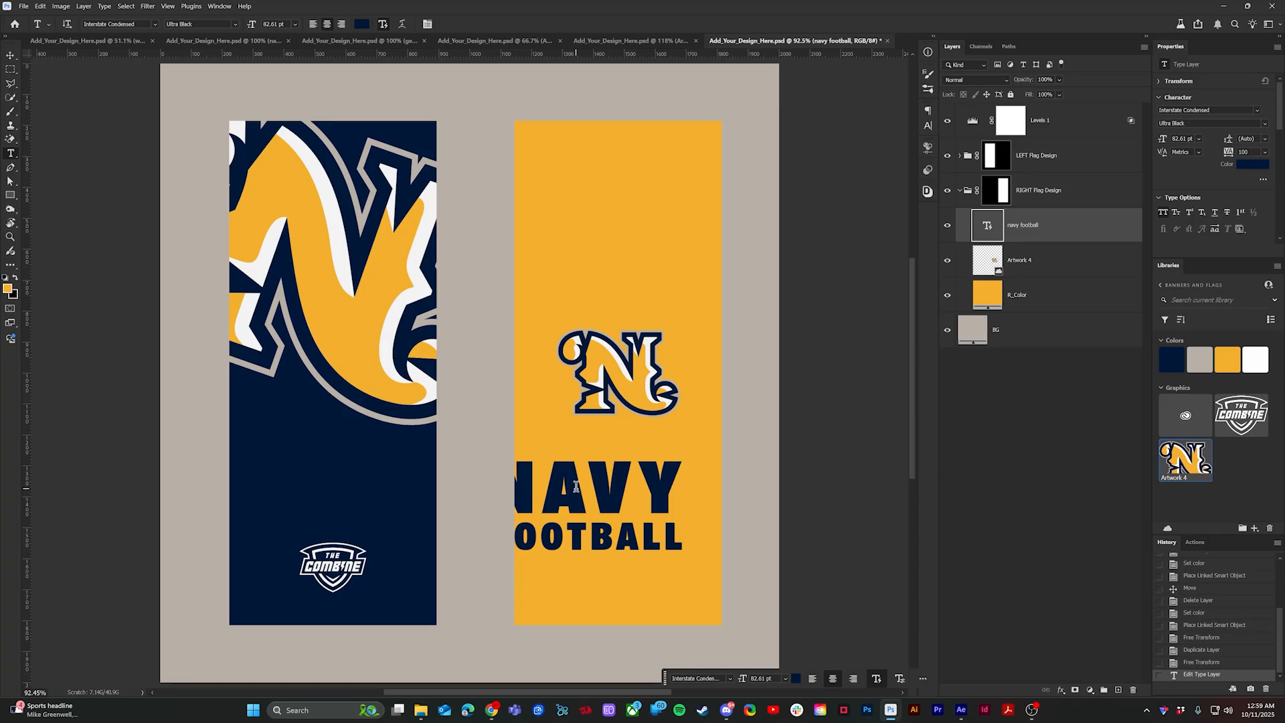
Step: Narrow the NAVY FOOTBALL text box from its left side so the text fits within the right flag
click(575, 487)
drag(490, 508, 519, 510)
key(ctrl+Return)
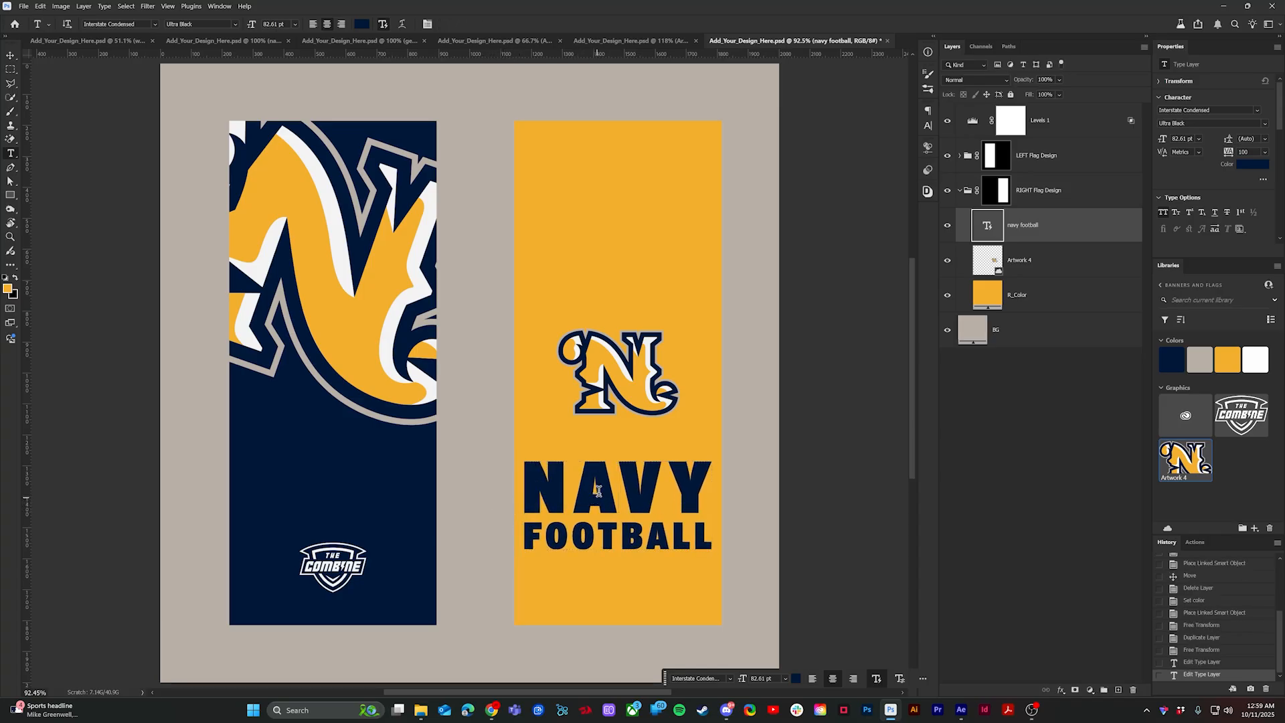
Step: Centre the NAVY FOOTBALL text under the right flag's N logo and scale it to about 76.33 pt
key(v)
drag(603, 485, 617, 470)
key(ctrl+t)
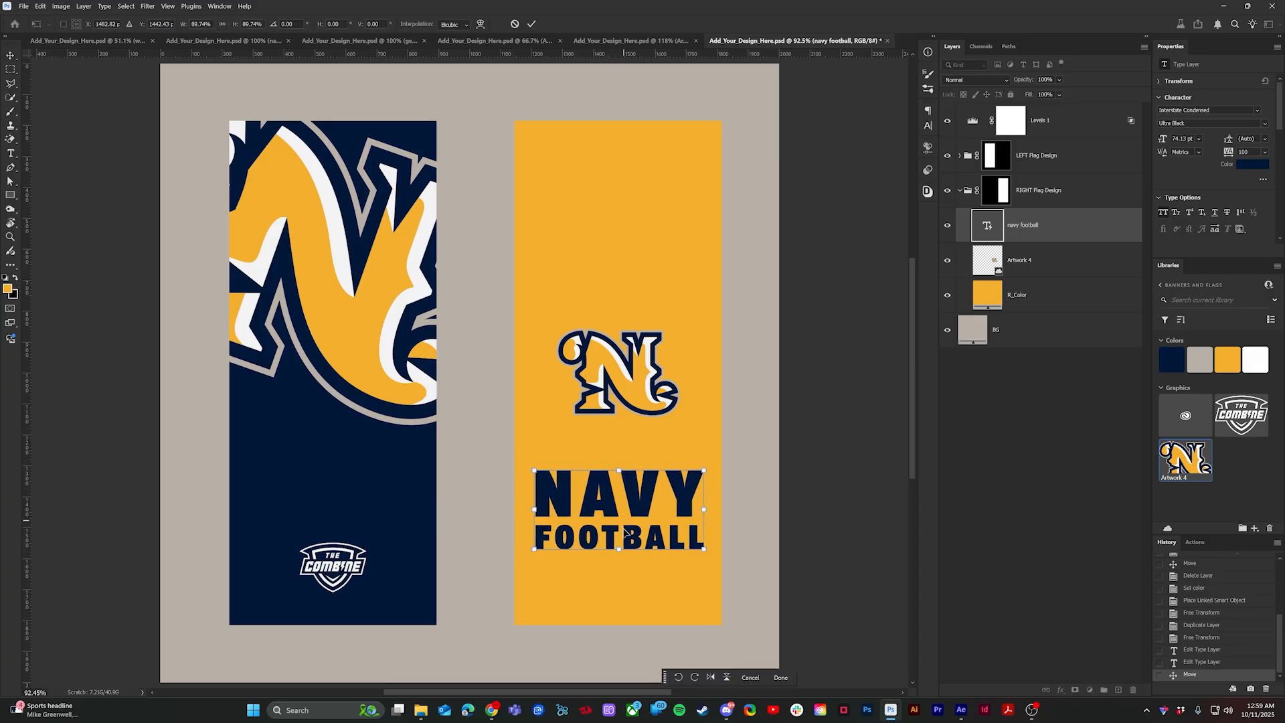
key(Return)
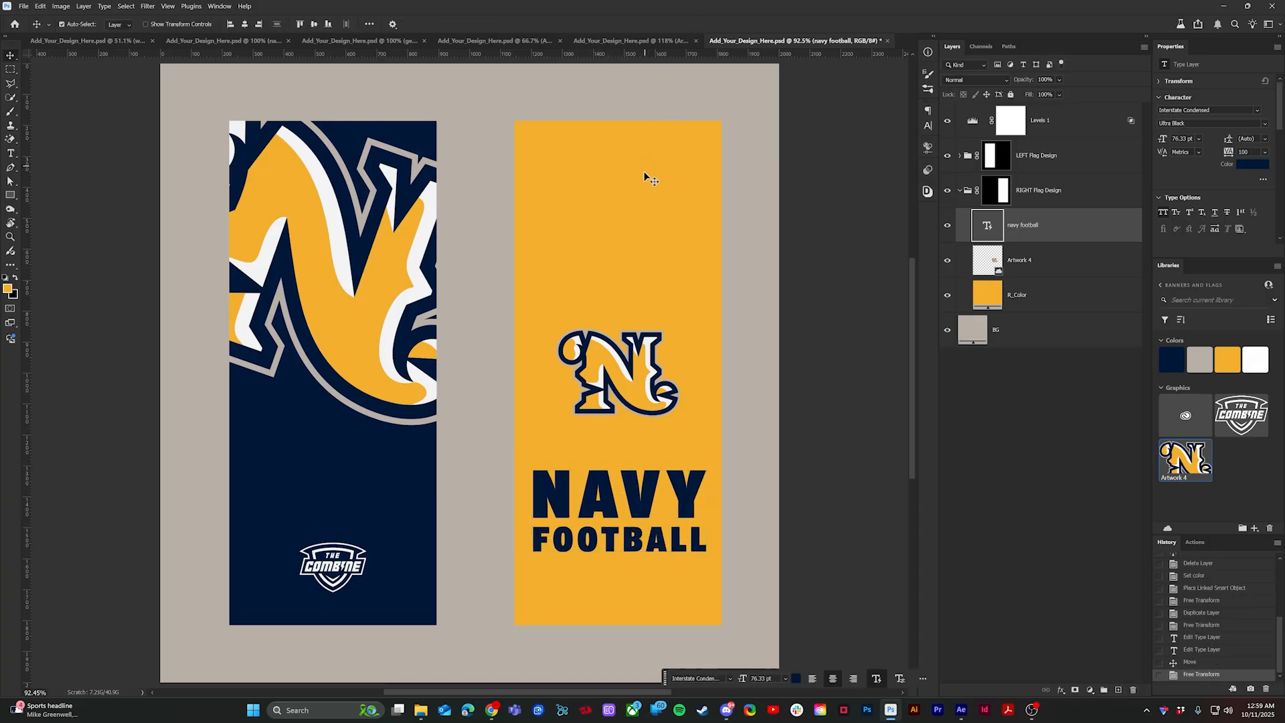
Step: Enlarge the right flag's N logo to about 357 px high, keeping it above the NAVY FOOTBALL text
click(609, 368)
key(ctrl+t)
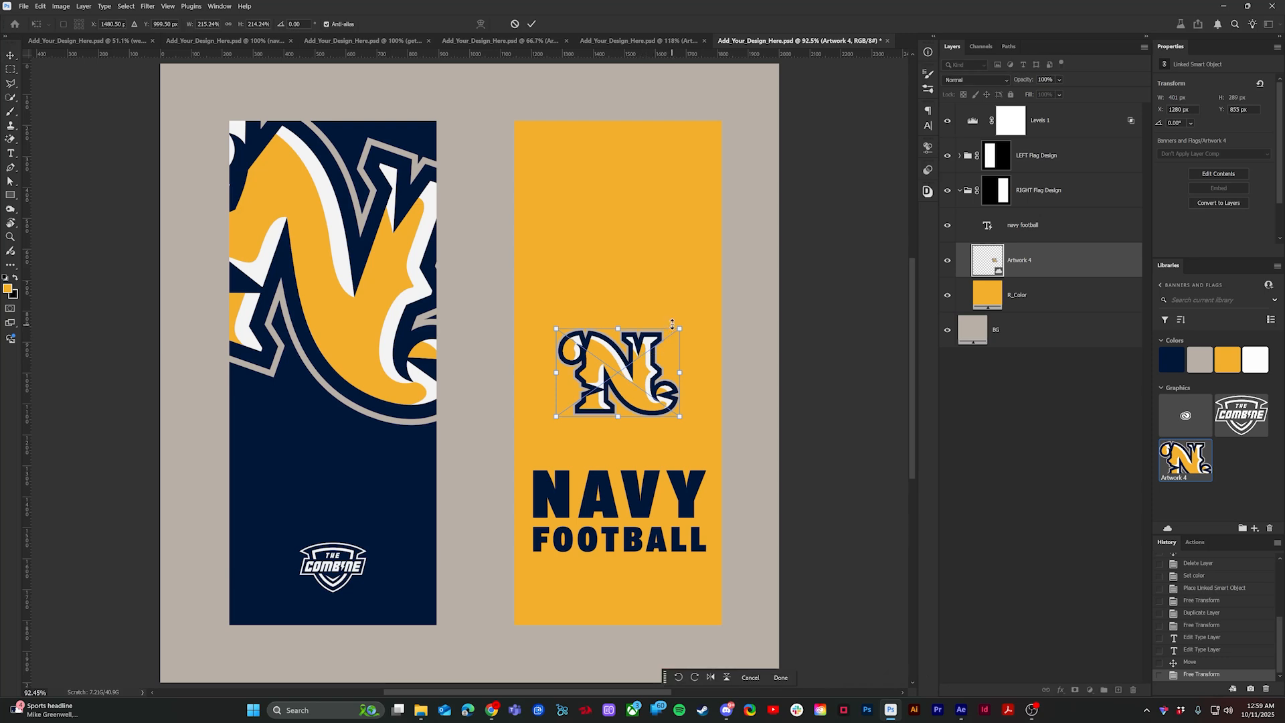
drag(678, 328, 693, 317)
key(Return)
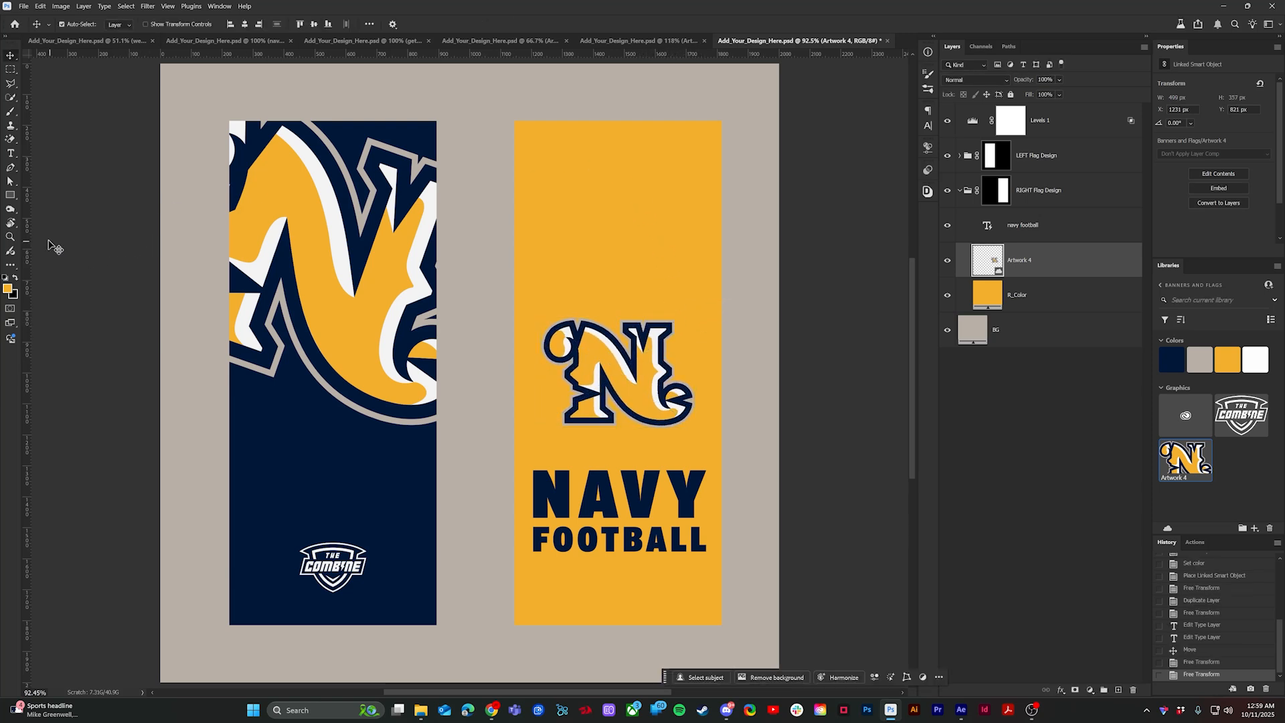
Step: Draw a navy rectangle of about 670 × 249 px across the full width of the right flag's upper end
click(12, 195)
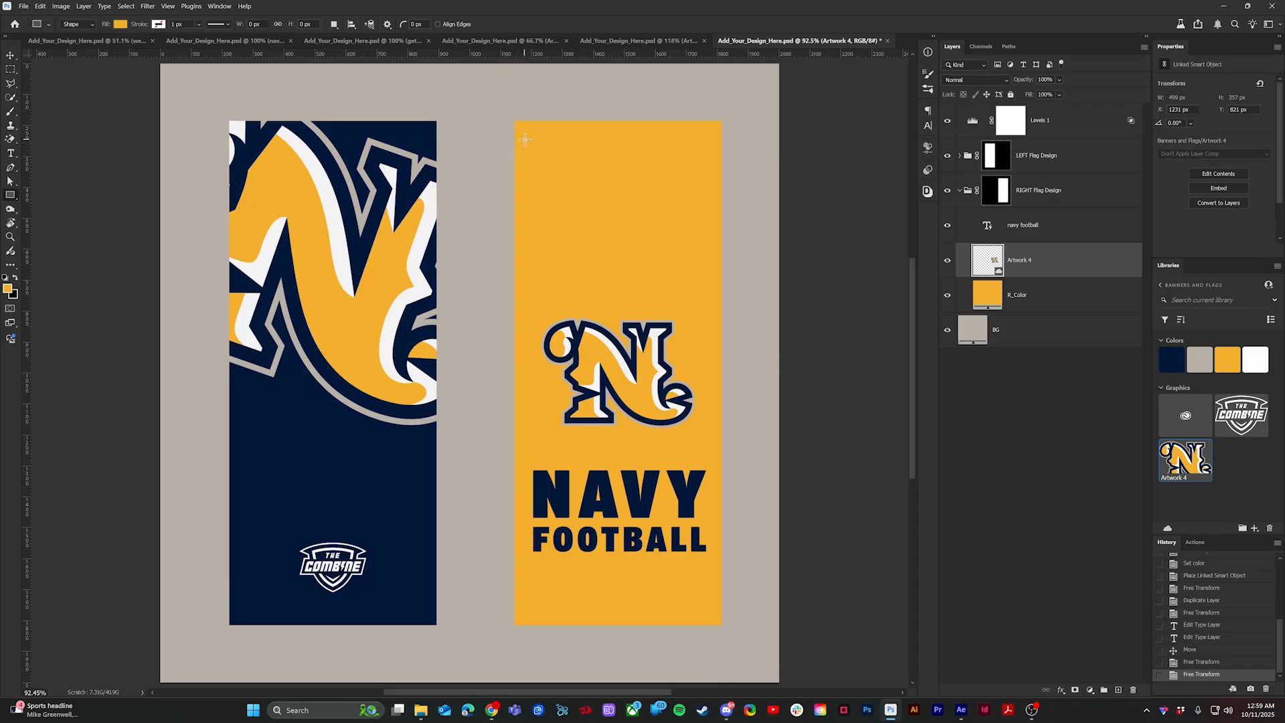
drag(524, 139, 673, 205)
click(1170, 360)
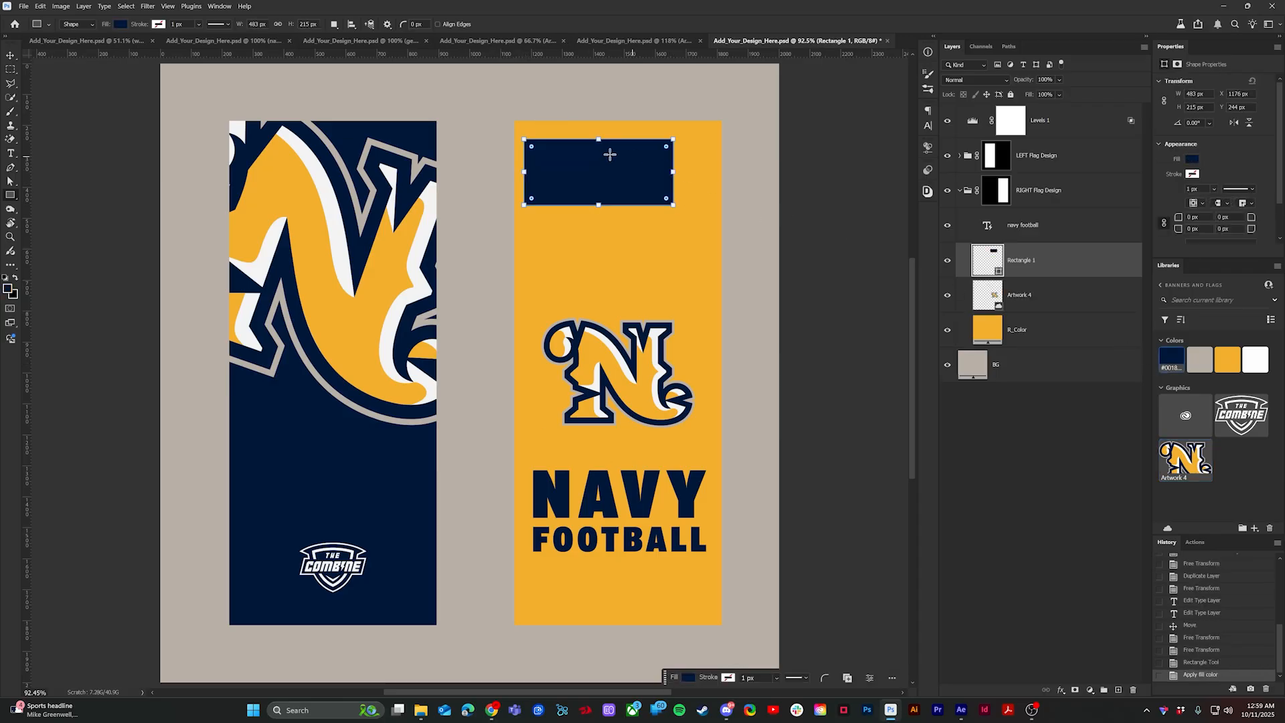
drag(525, 139, 514, 121)
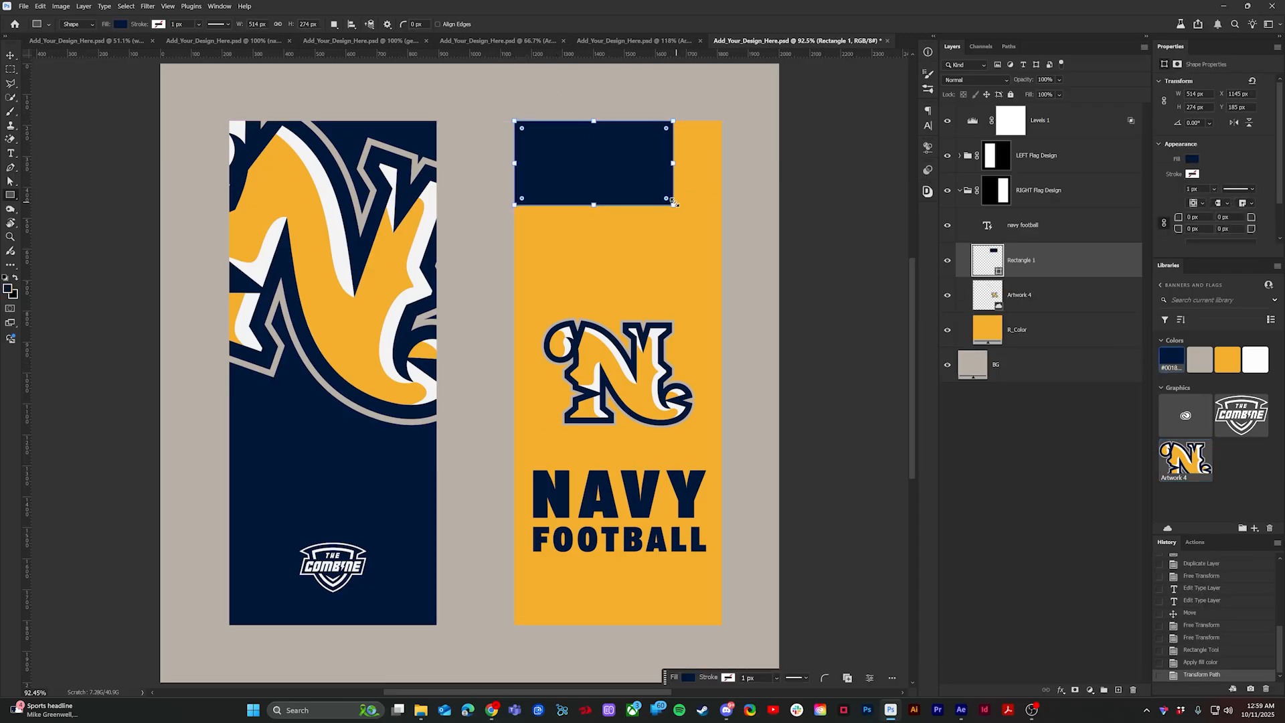
drag(673, 202, 721, 197)
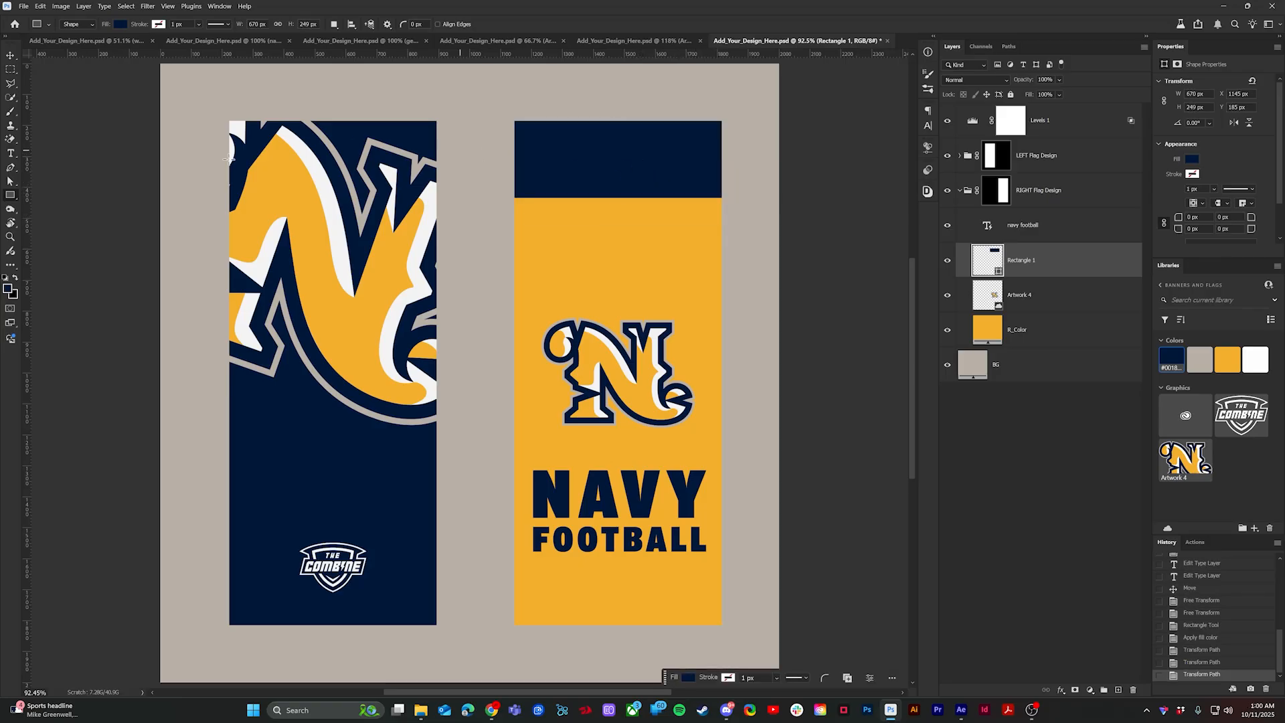
Step: Slant the navy rectangle's bottom edge by lowering its lower-right corner, and place The Combine logo on the rectangle
key(a)
right_click(10, 181)
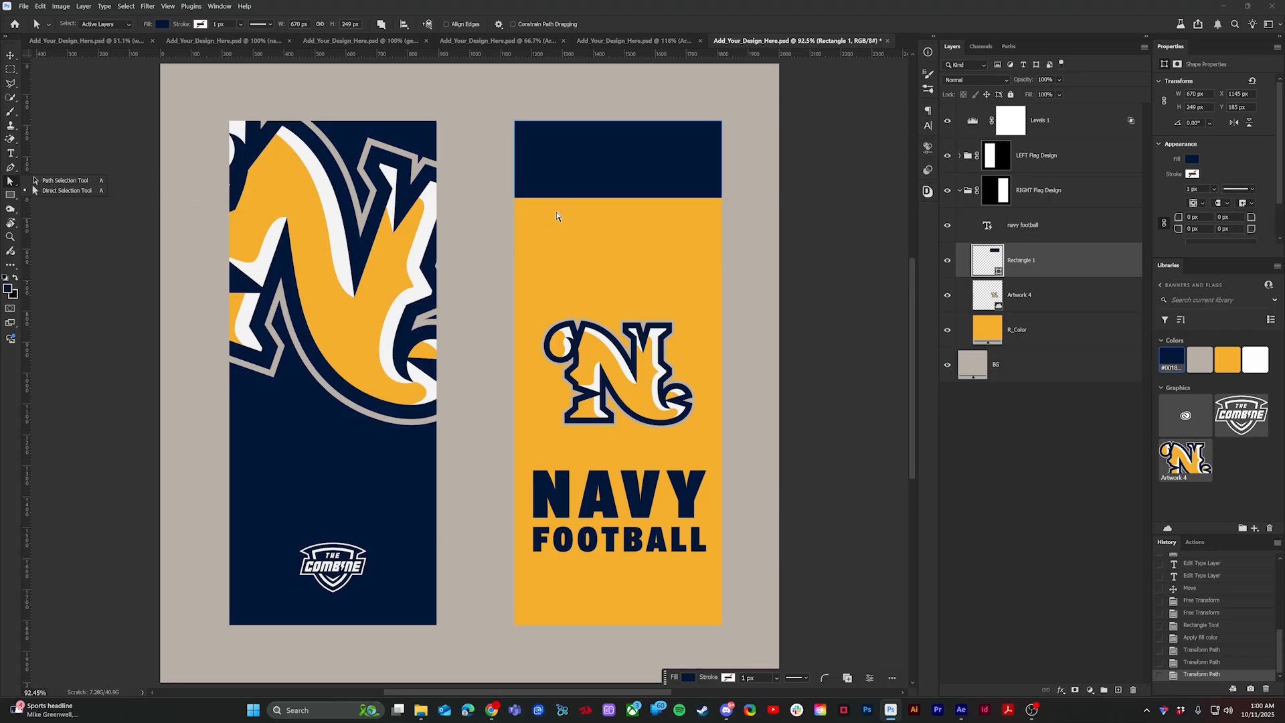
click(640, 168)
drag(723, 198, 722, 273)
key(v)
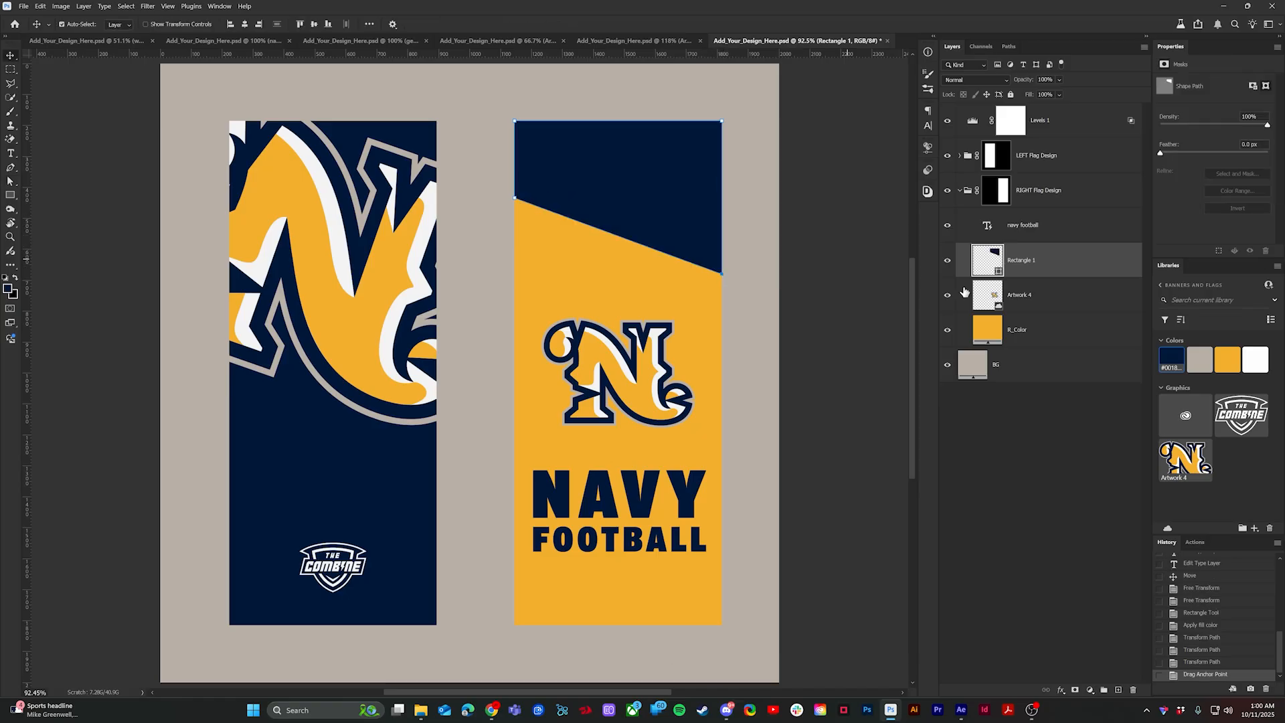
drag(1250, 415, 626, 176)
key(Return)
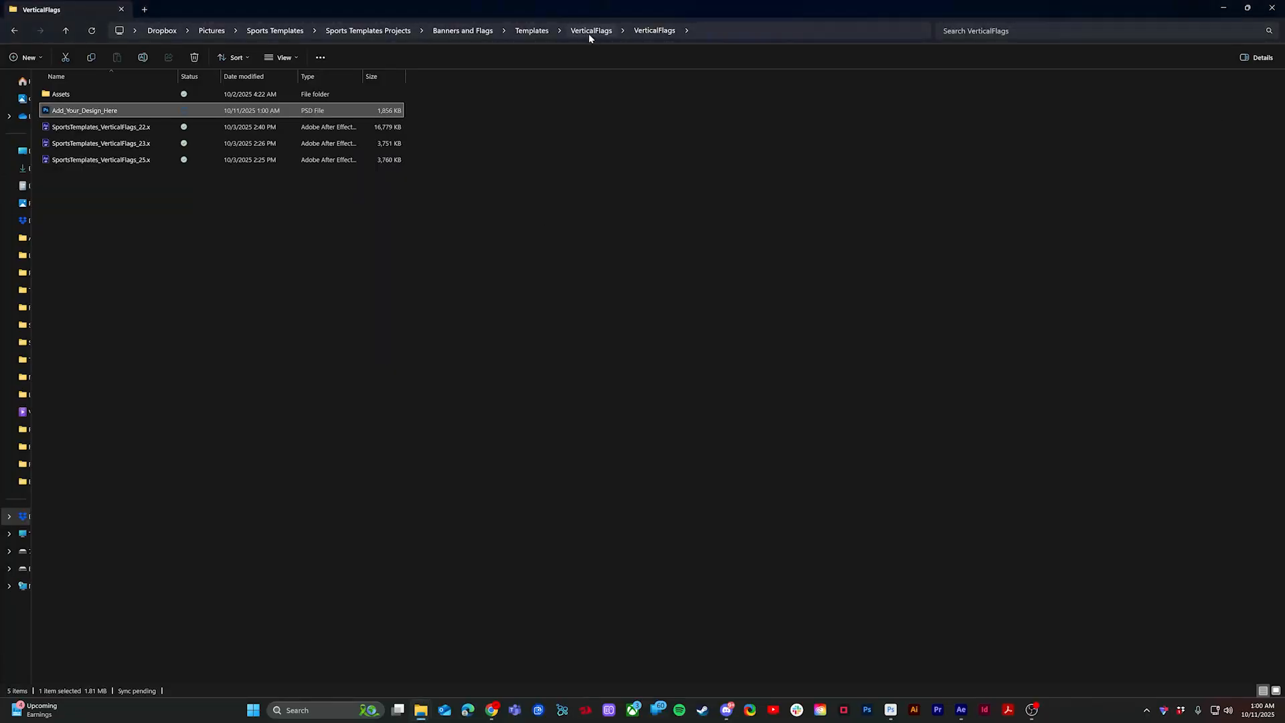
Step: Open the SportsTemplates_RinkDasher_25.x project from the RinkDasherboard template folder in After Effects, saving the changes to the VerticalFlags project
click(532, 30)
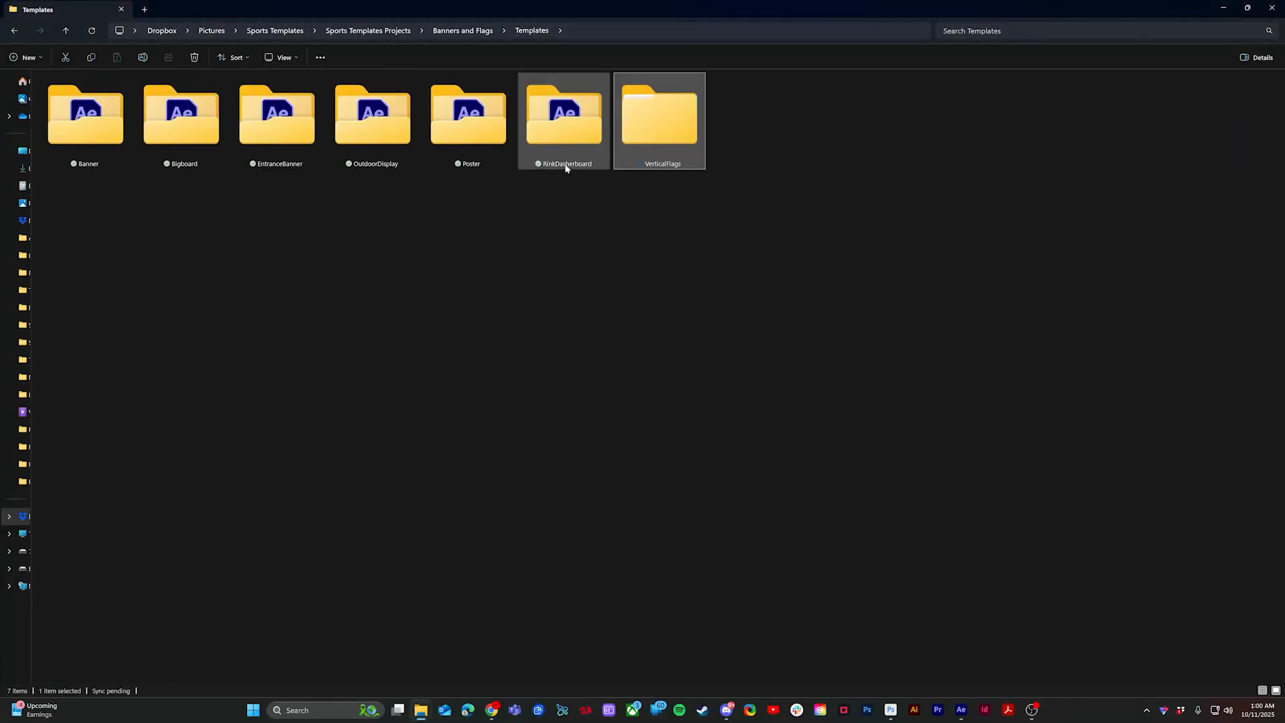
click(565, 163)
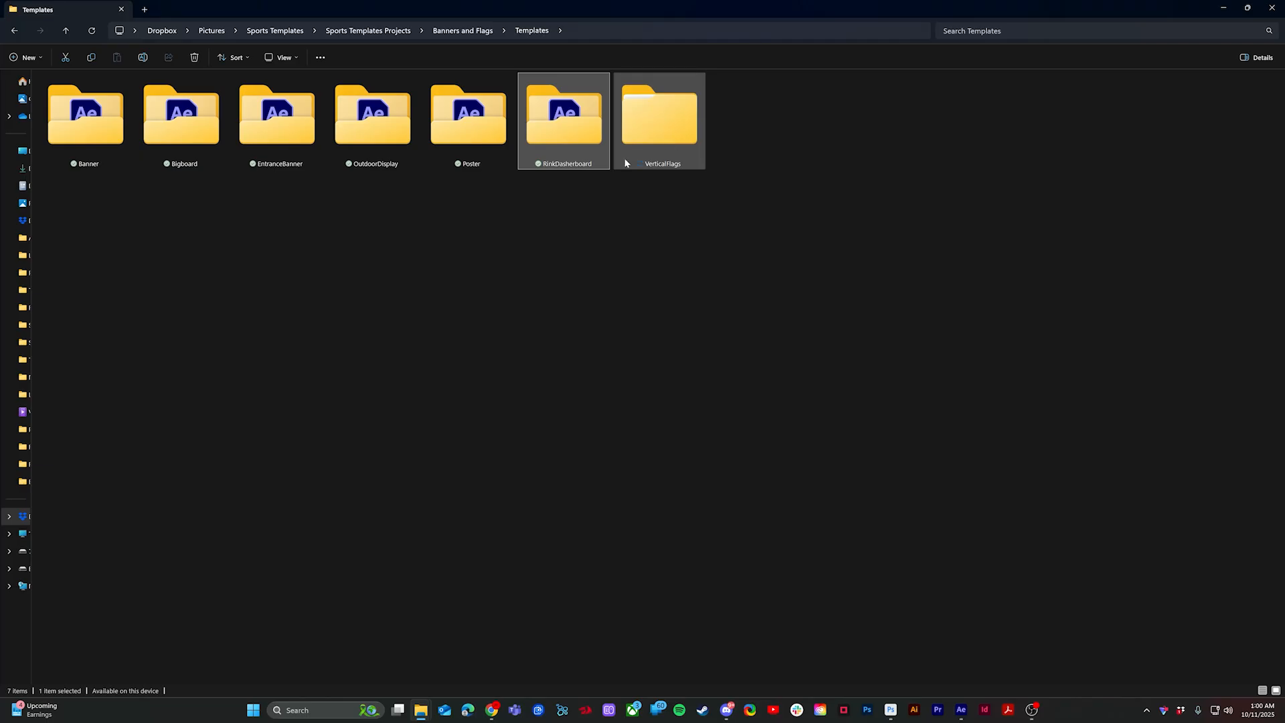
double_click(561, 146)
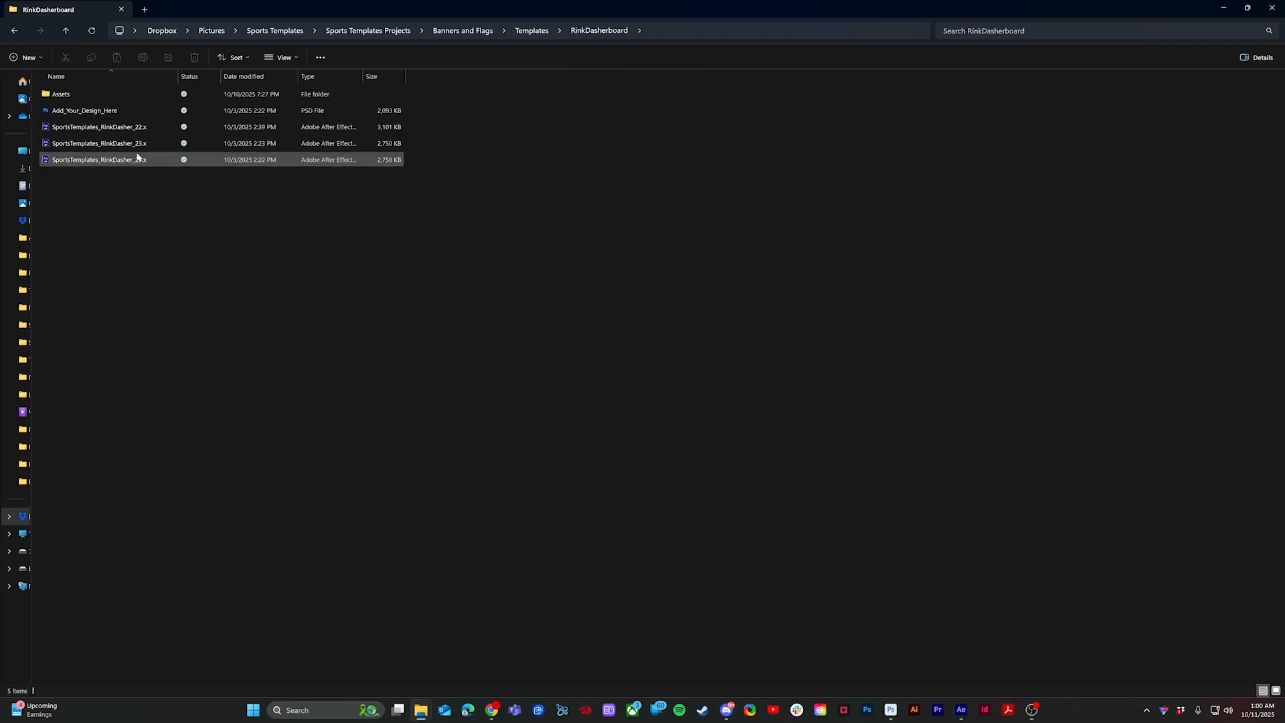
double_click(231, 159)
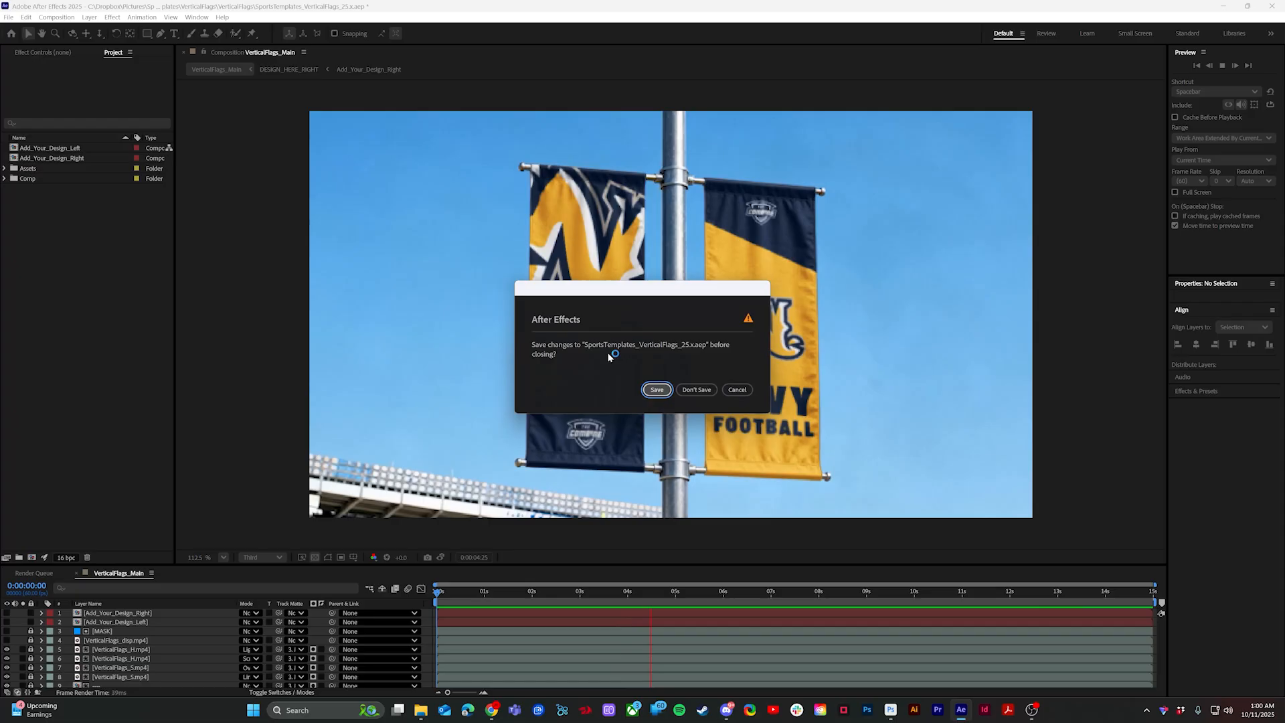
click(656, 390)
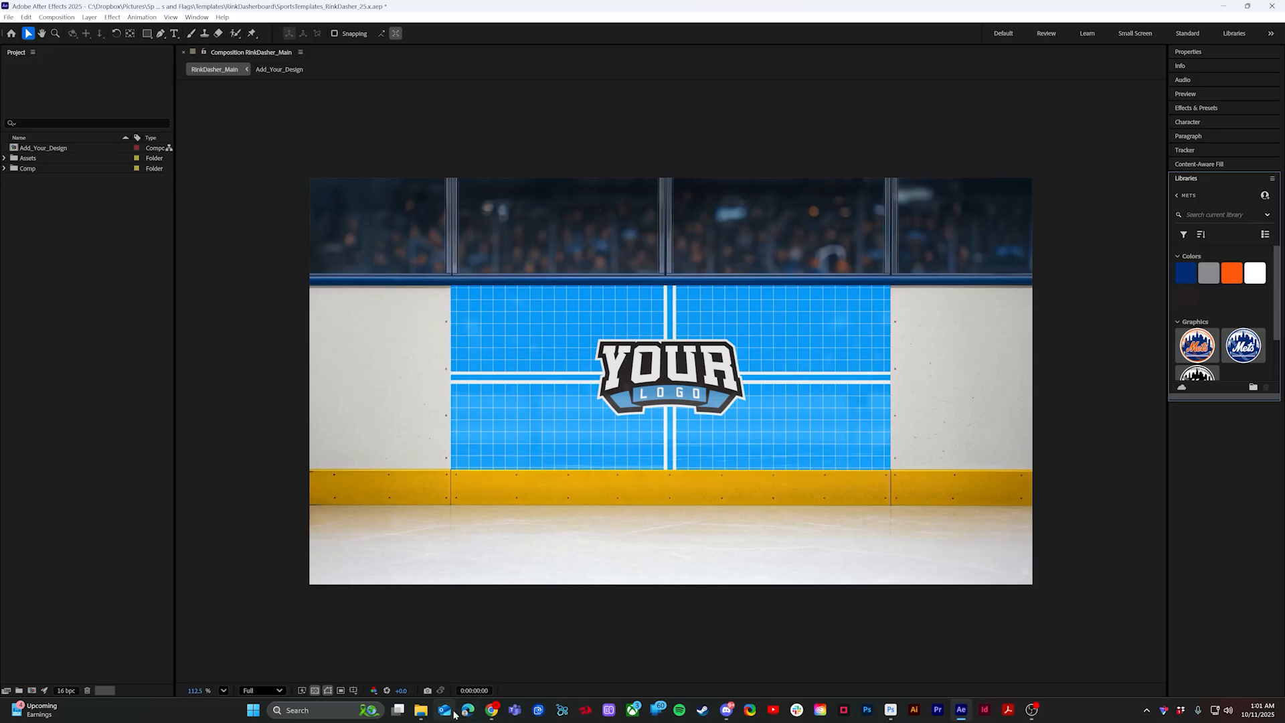
Step: Switch to File Explorer and open the RinkDasherboard template's Add_Your_Design_Here file in Photoshop
click(421, 709)
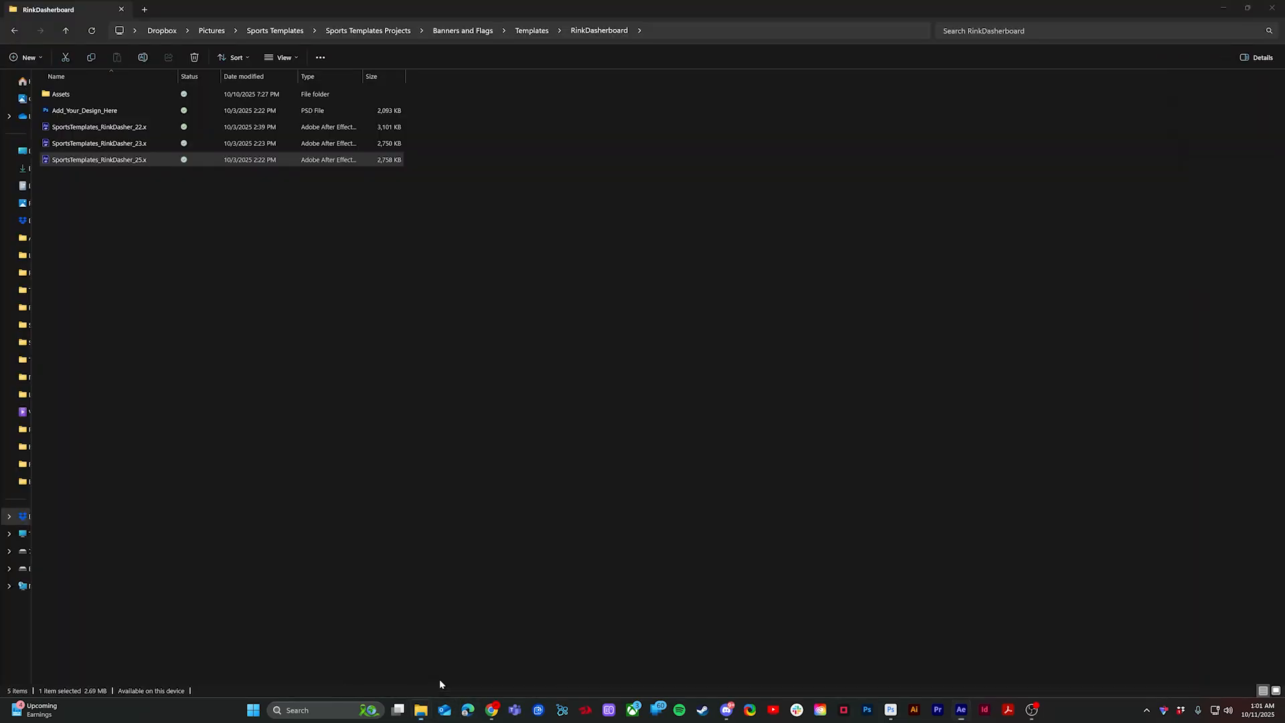
click(105, 110)
double_click(105, 111)
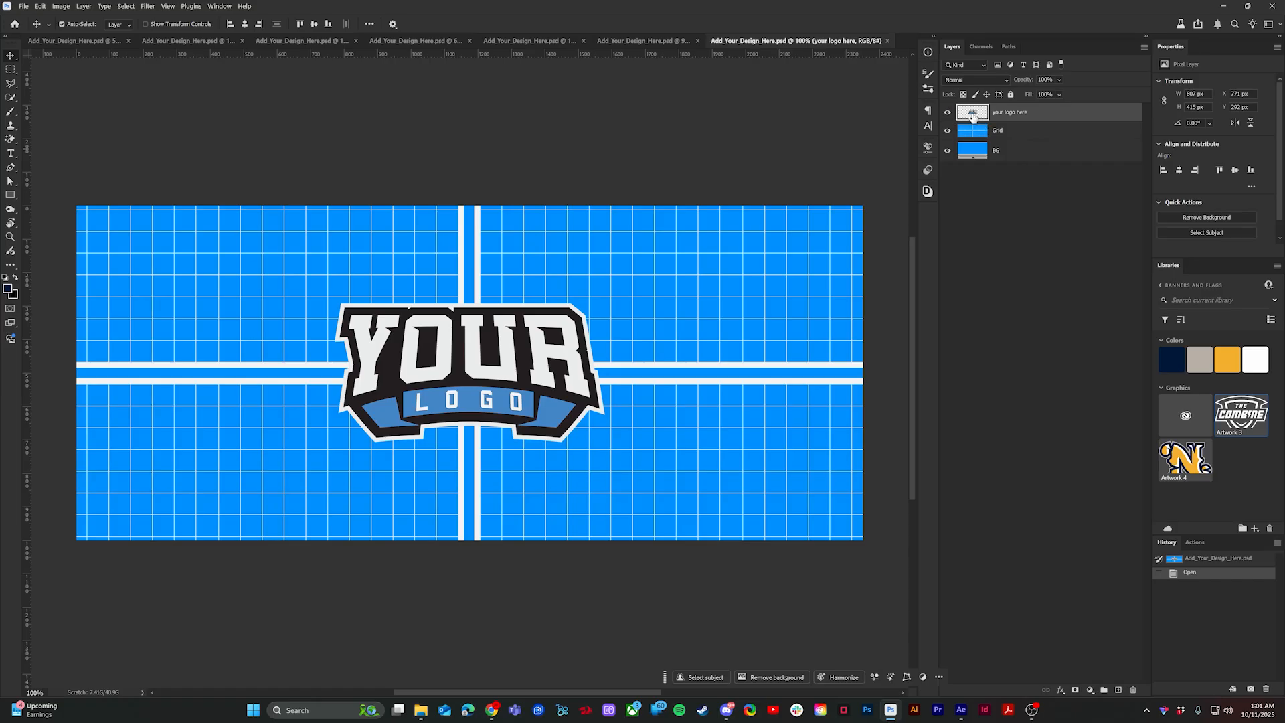
Step: Delete the placeholder logo and Grid layers and recolour the background with the library's navy
shift+click(1016, 128)
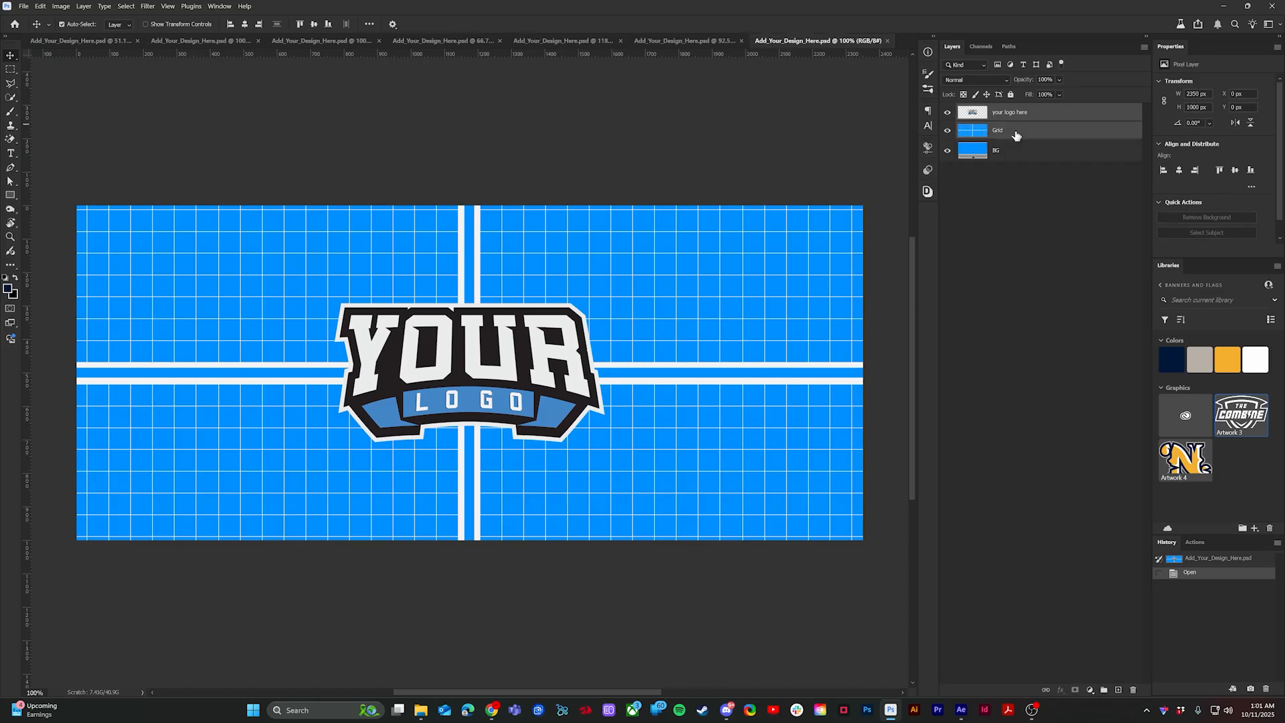
key(Delete)
click(1172, 356)
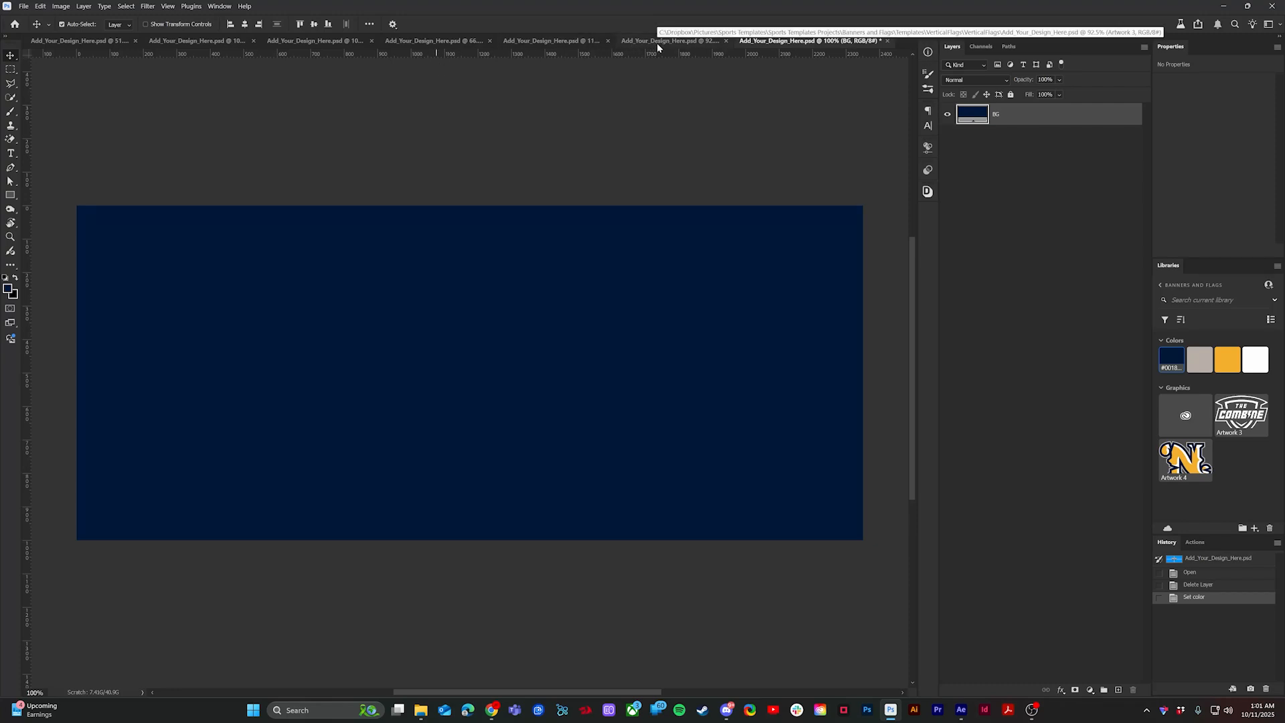
Step: Place the library's N logo on the right half of the dasherboard, enlarged to about 1682 × 1213 px so it bleeds off the edges
drag(773, 365, 775, 366)
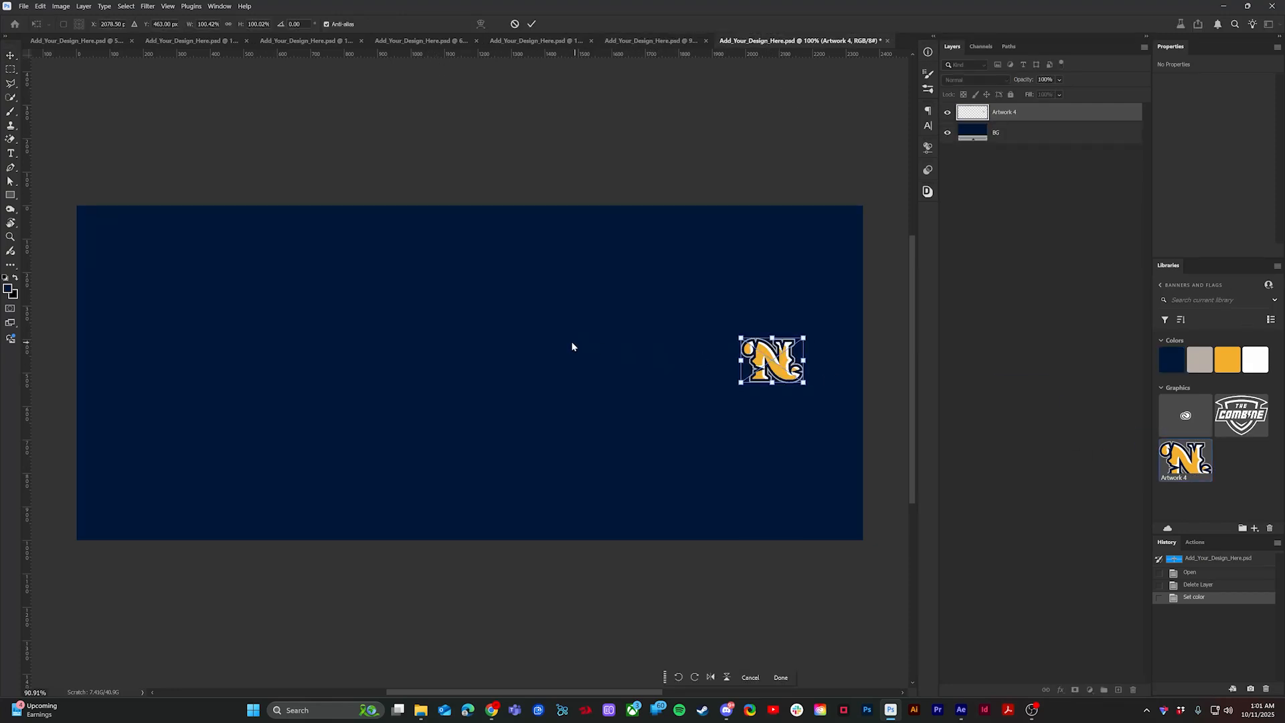
scroll(573, 343, down, 5)
mouse_move(654, 358)
mouse_down()
mouse_move(802, 486)
mouse_move(730, 402)
mouse_move(671, 365)
mouse_up()
key(Return)
key(ctrl+0)
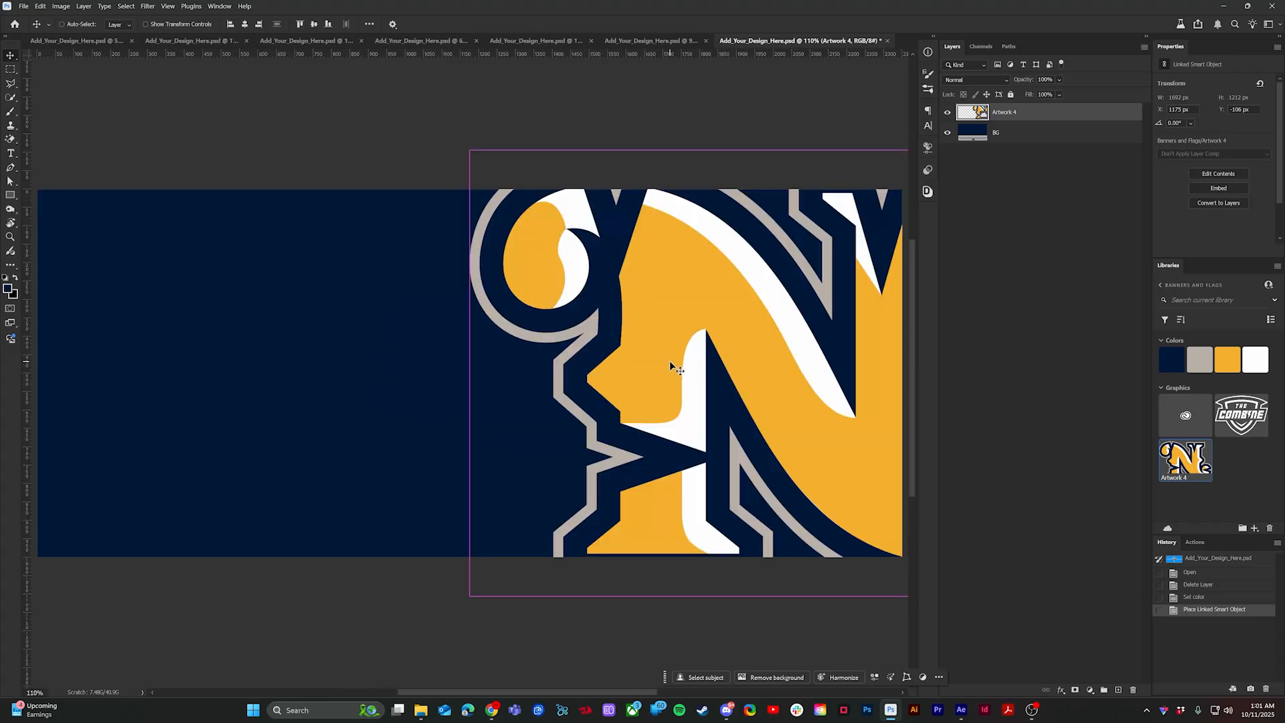
scroll(669, 361, down, 1)
drag(483, 323, 473, 322)
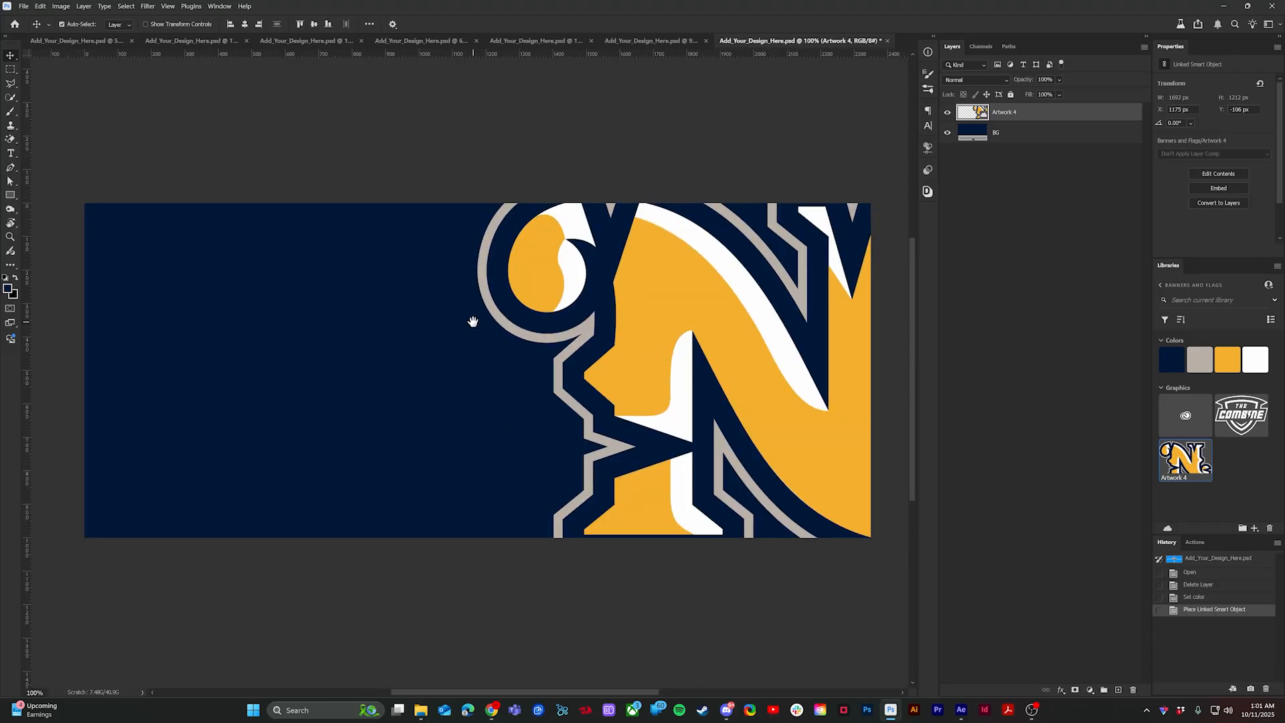
Step: Copy the ALL HANDS ON DECK text from the poster design onto the dasherboard's empty left half
click(636, 42)
click(567, 42)
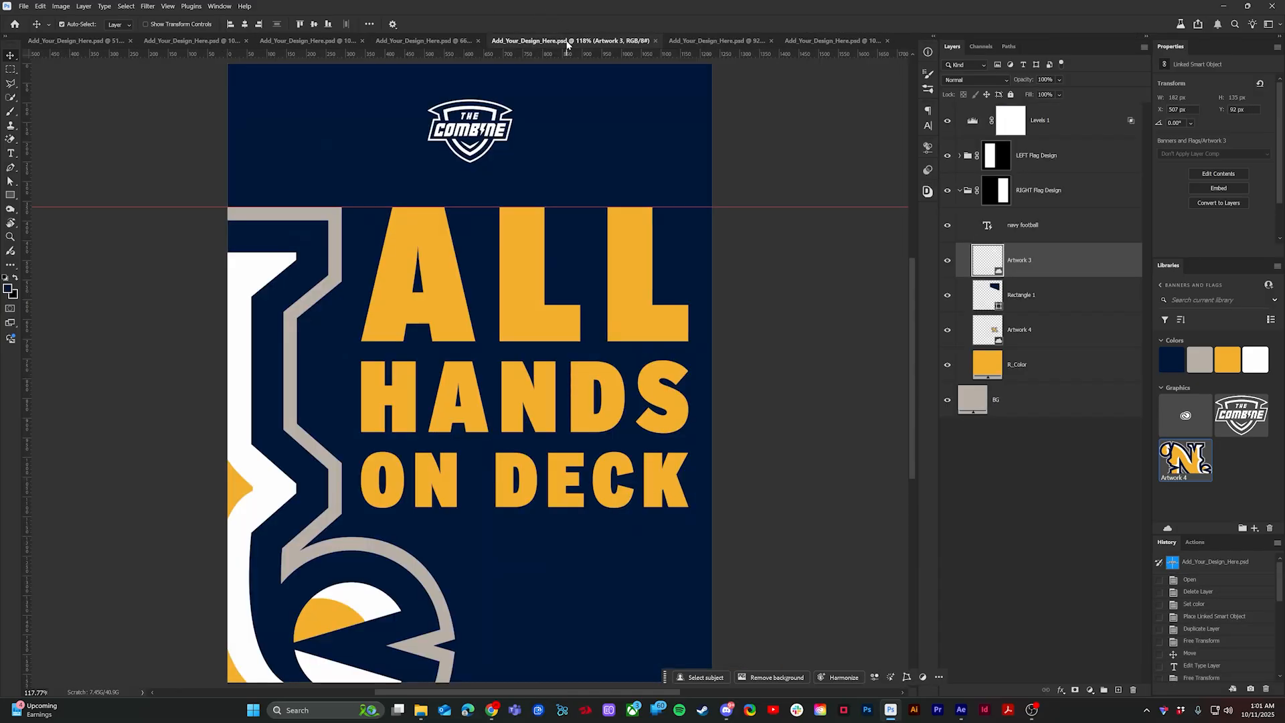
click(514, 281)
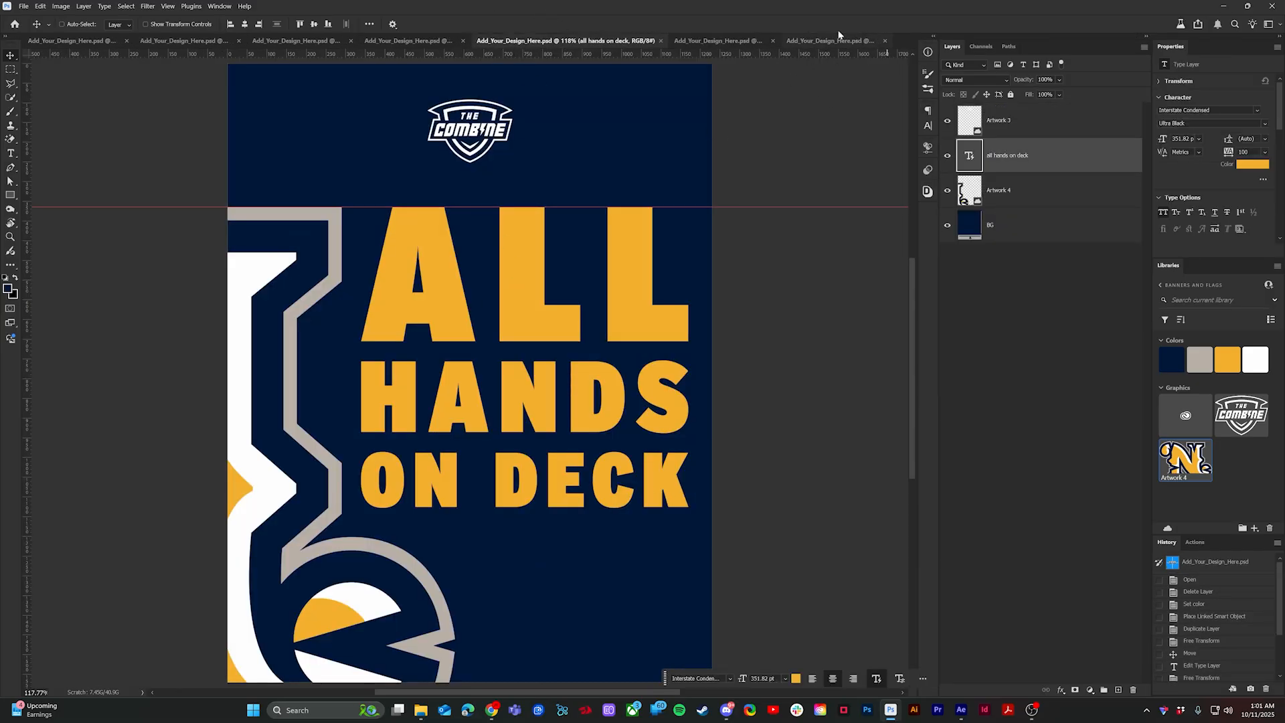
click(817, 42)
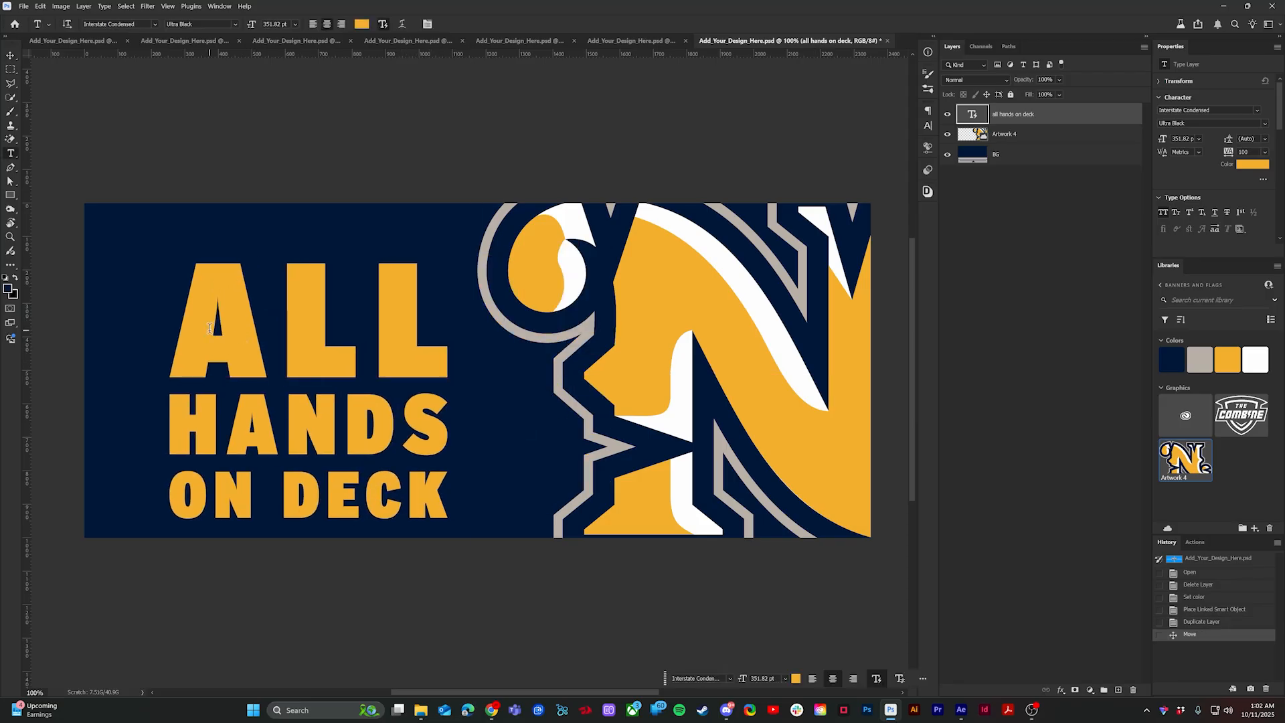
Step: Replace the copied text with NAVY HOCKEY on two lines and shorten its text box from above to fit
click(210, 328)
key(ctrl+a)
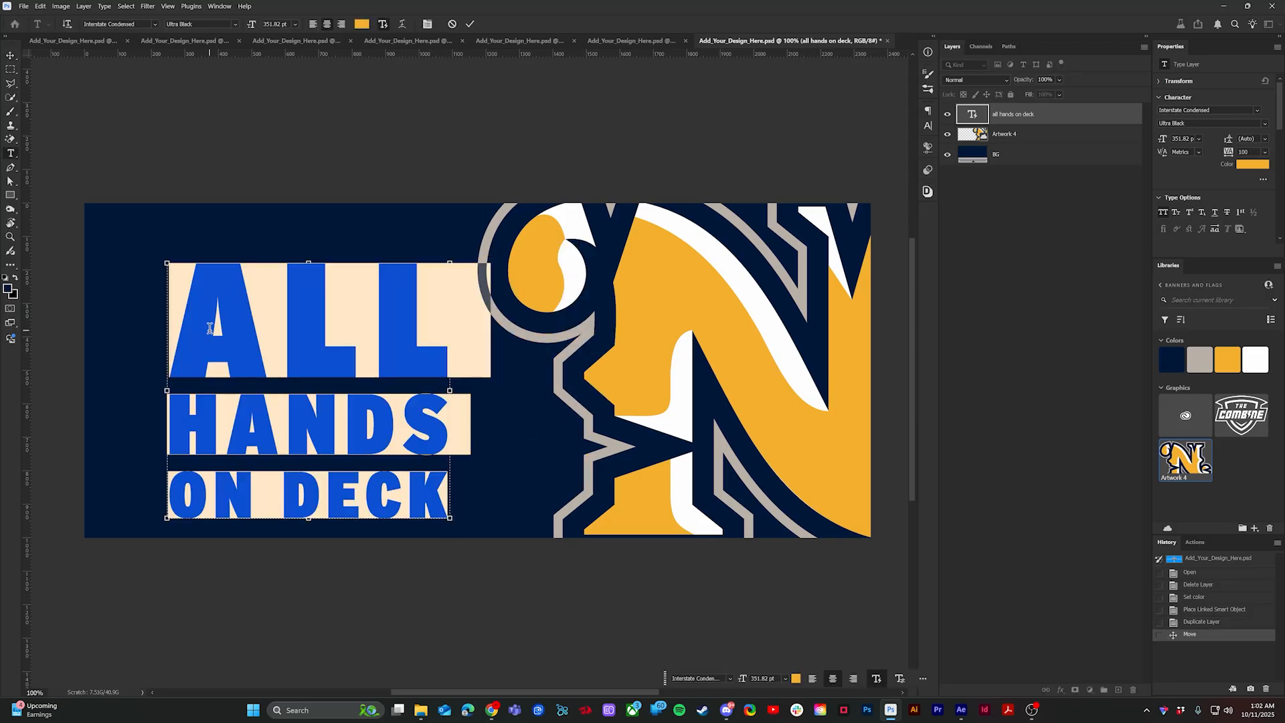
text(NAVY )
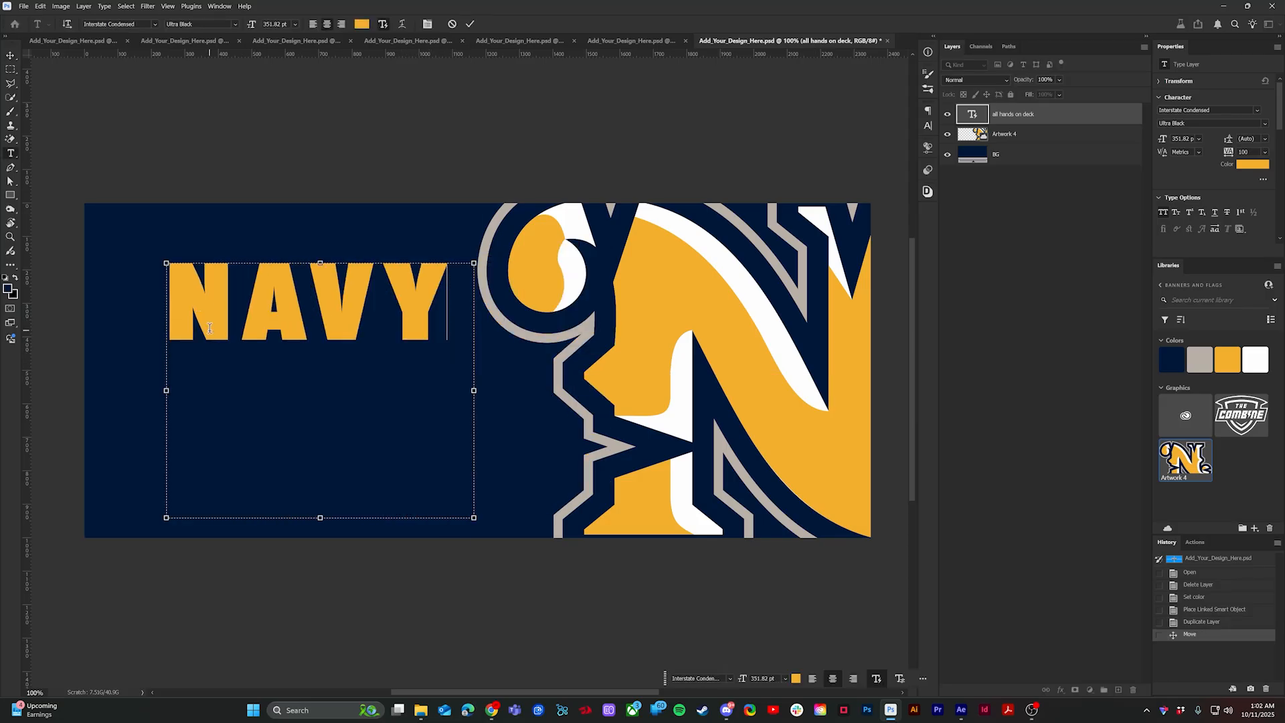
text(HOCKEY)
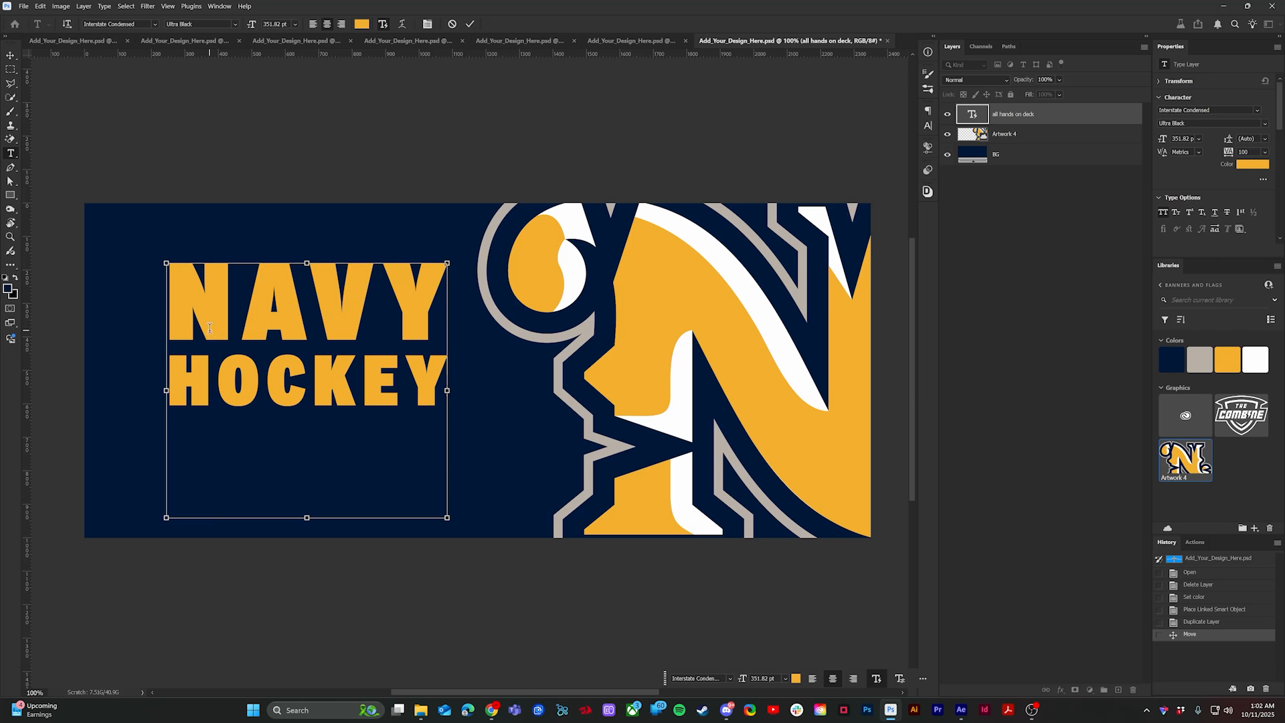
drag(308, 264, 333, 368)
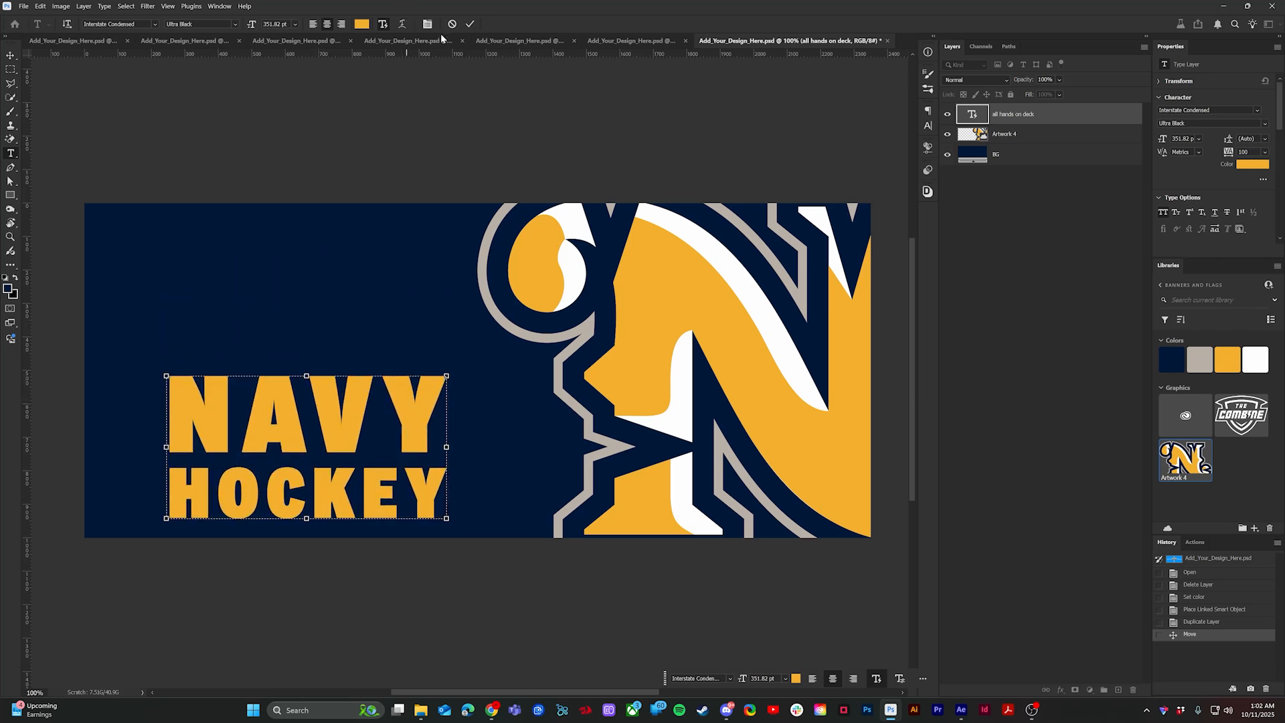
click(470, 24)
key(v)
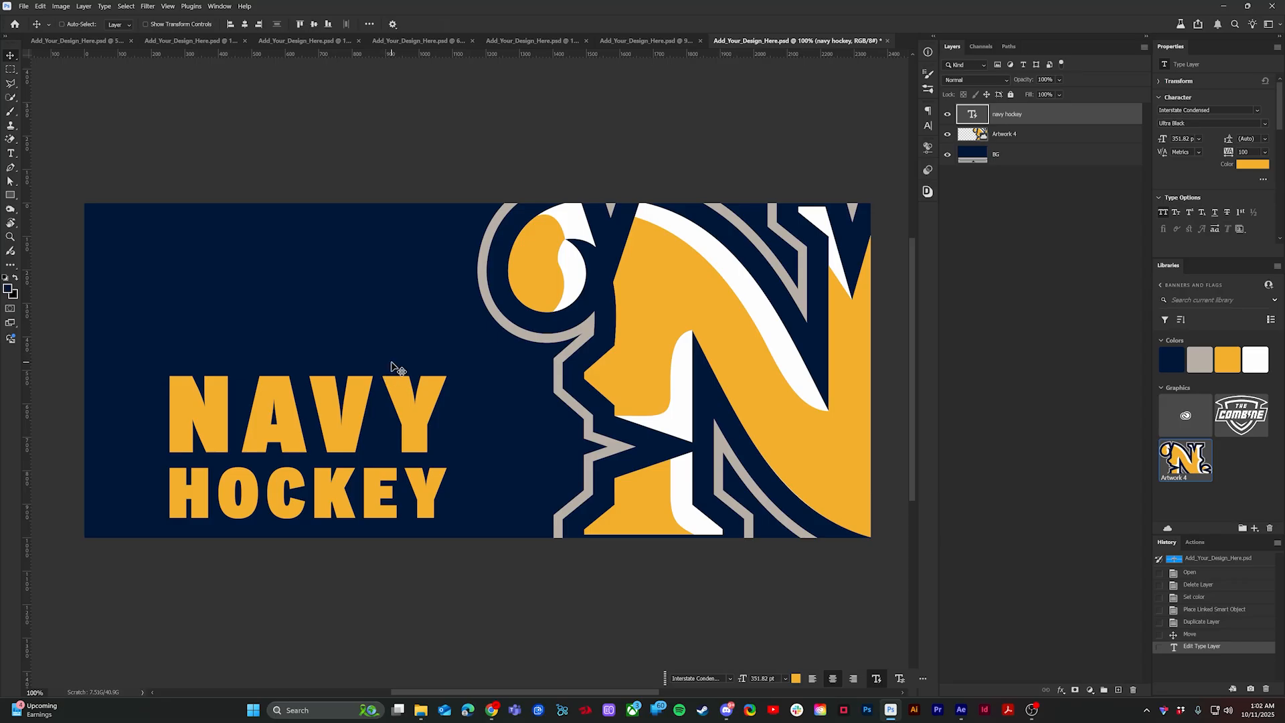
Step: Move the NAVY HOCKEY text to the dasherboard's lower-left corner and scale it up to about 560.76 pt
key(ctrl+t)
drag(167, 521, 137, 535)
drag(161, 500, 120, 495)
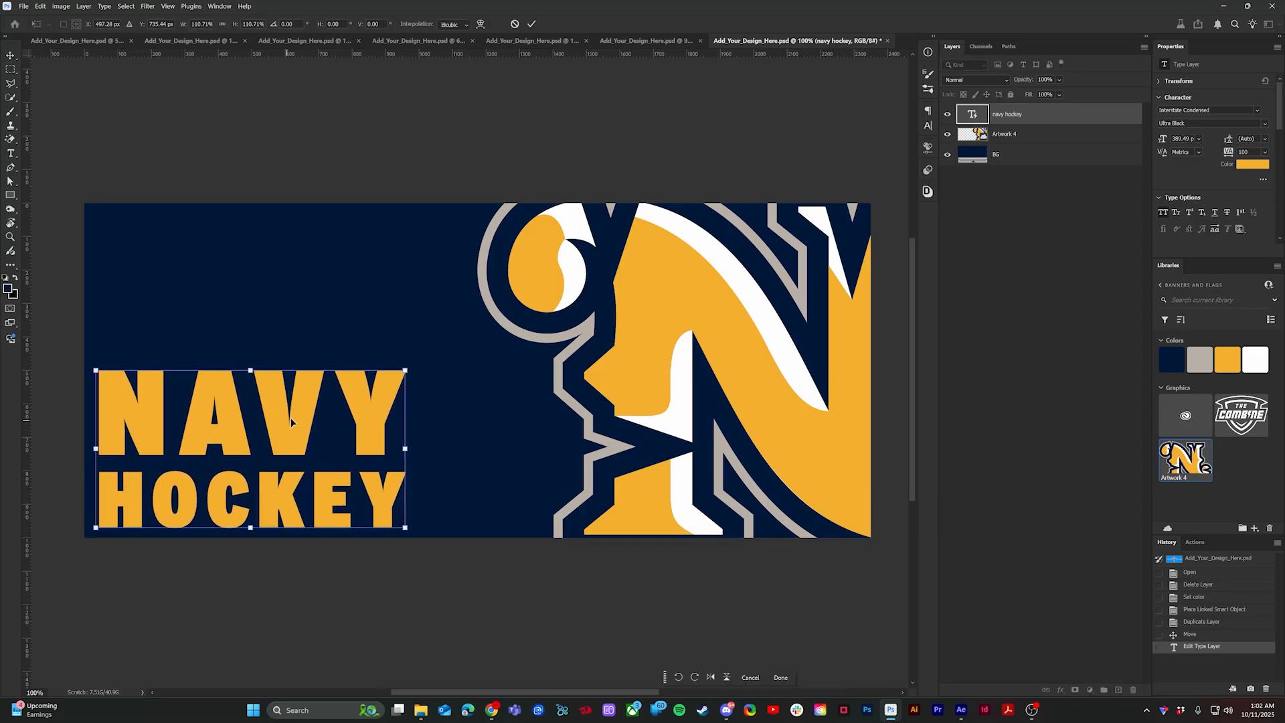
drag(406, 368, 548, 271)
key(Return)
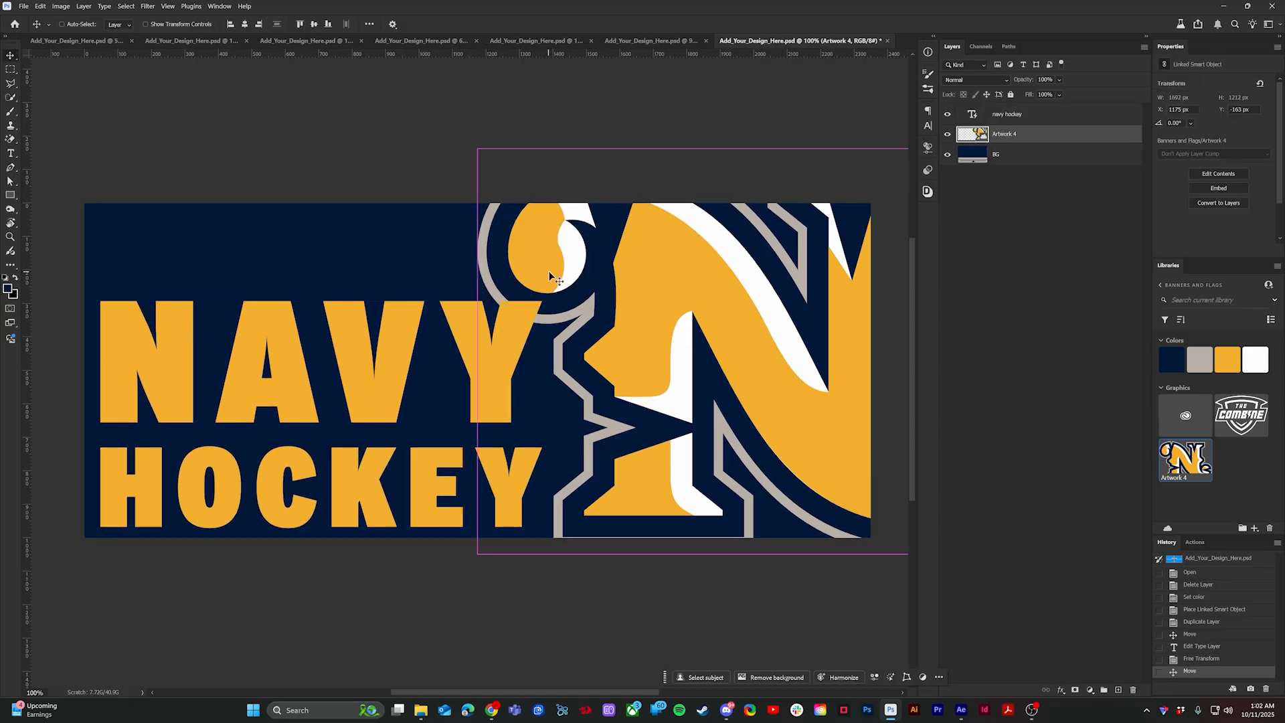
Step: Undo the N logo's upward move, then enlarge the logo to about 1949 × 1396 px and reposition it beside the text
key(ctrl+z)
key(ctrl+t)
drag(478, 167, 417, 125)
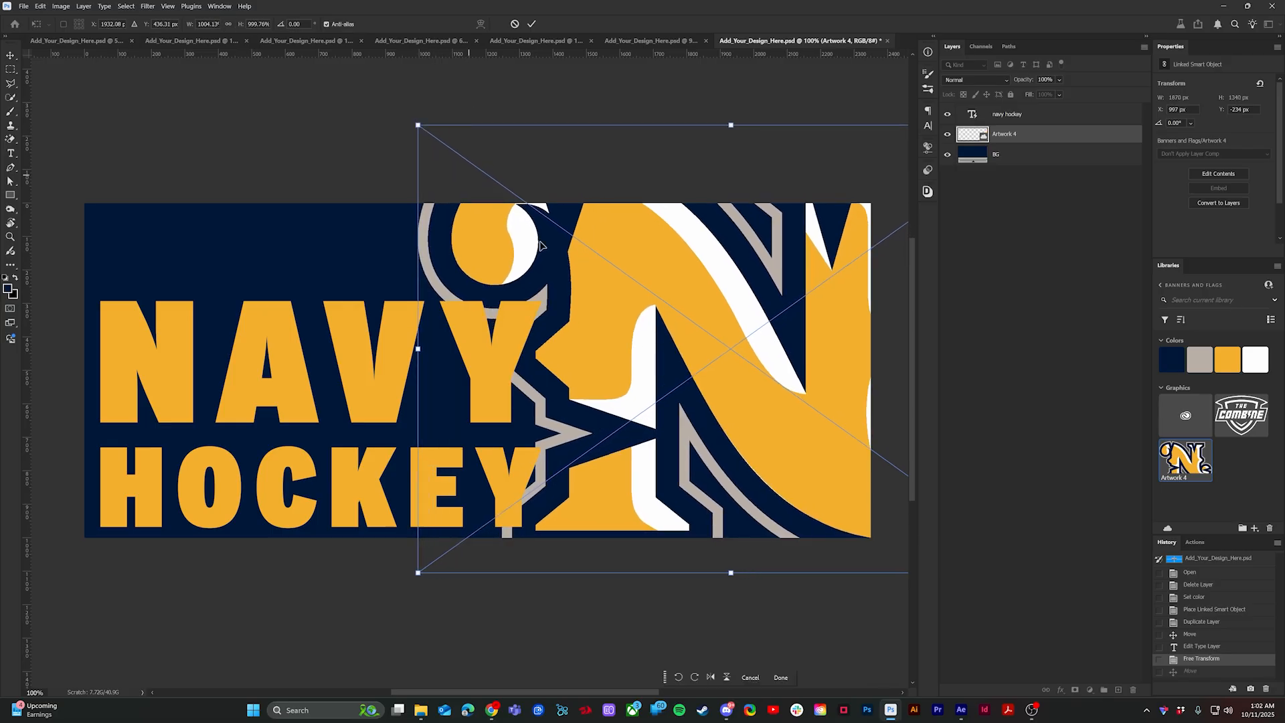
drag(580, 271, 326, 201)
scroll(355, 245, down, 2)
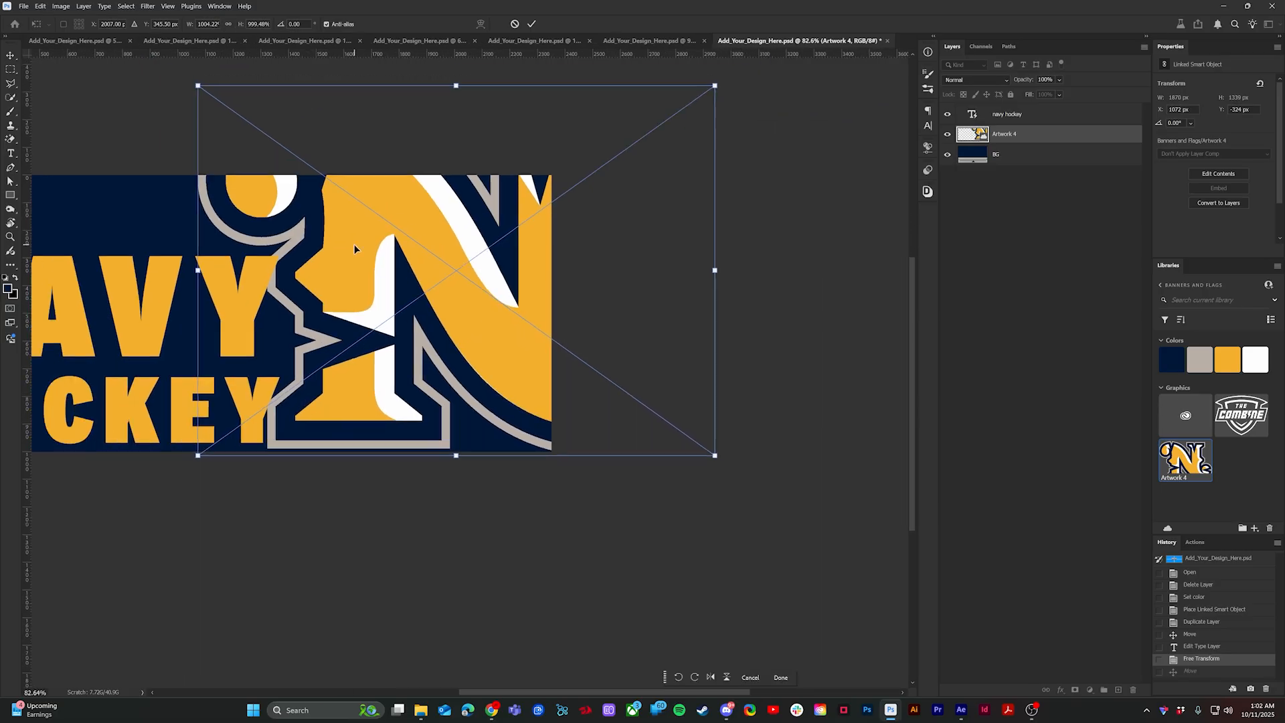
scroll(355, 249, down, 3)
drag(619, 402, 634, 405)
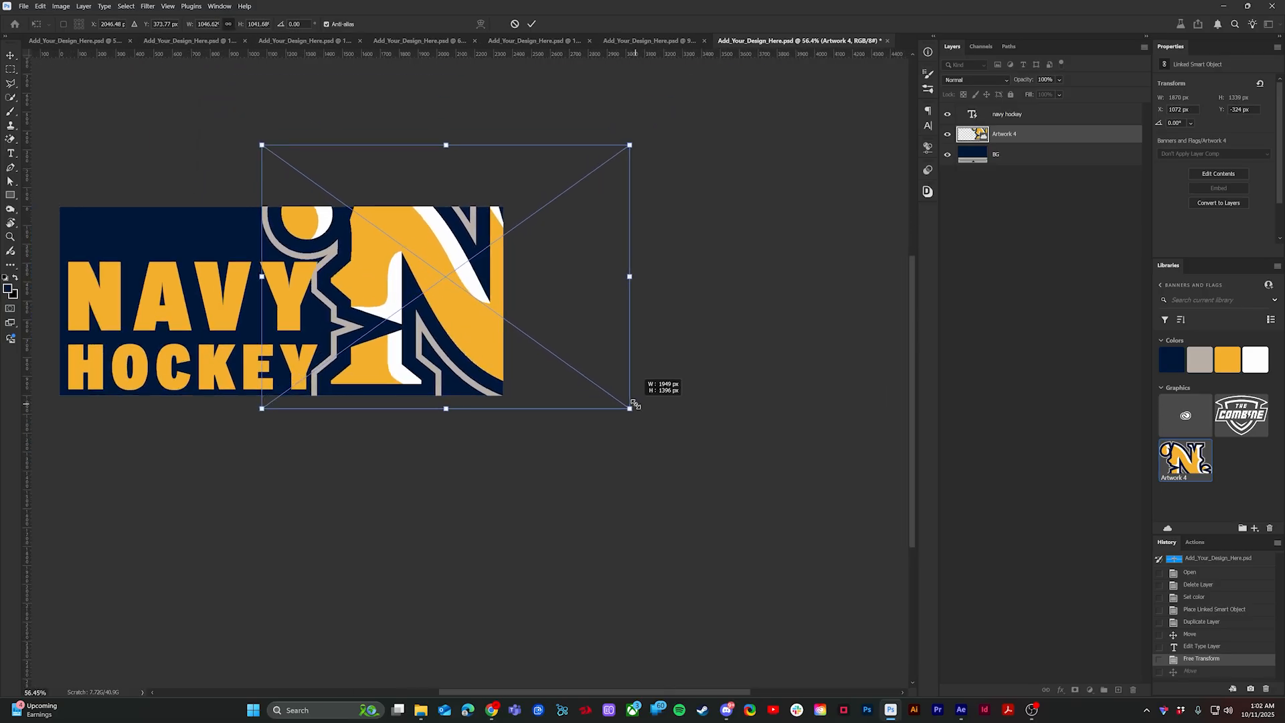
key(Return)
Step: Shift the N logo slightly right and shrink the NAVY HOCKEY text to about 522.7 pt to clear the logo's outline
click(303, 280)
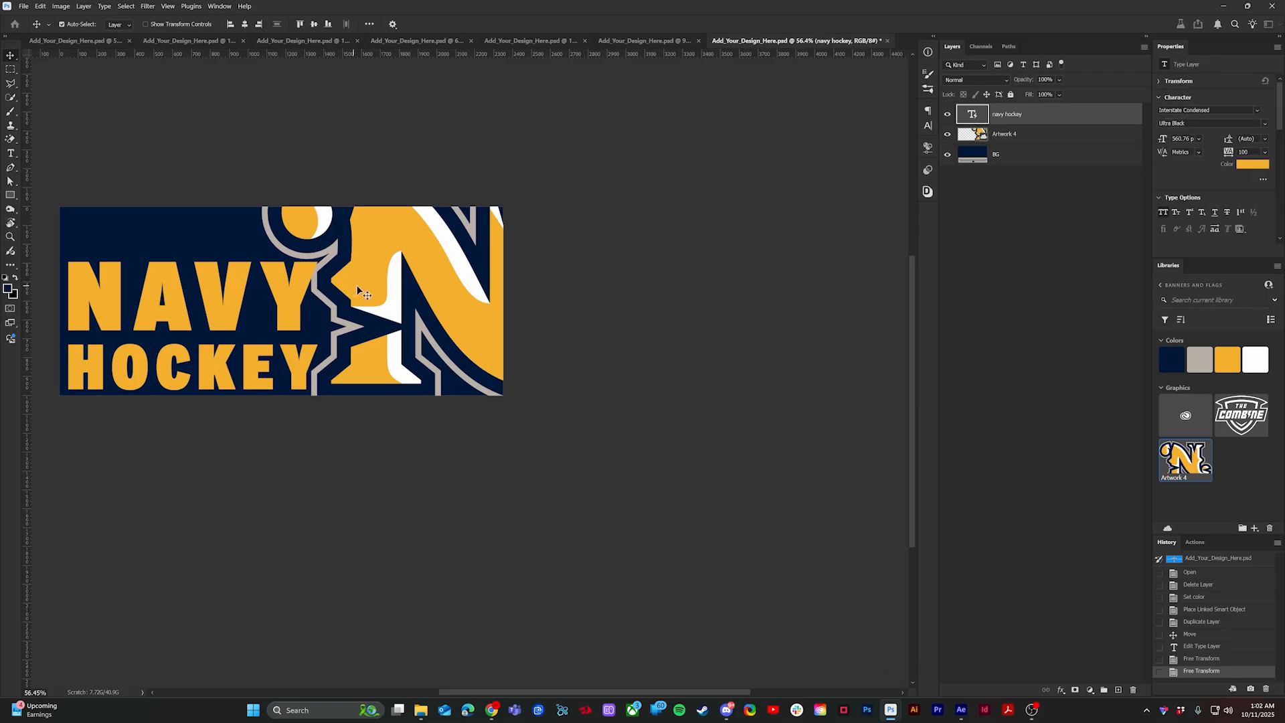
drag(356, 285, 363, 284)
key(ctrl+z)
click(451, 149)
drag(359, 239, 320, 262)
click(285, 287)
key(ctrl+t)
key(Return)
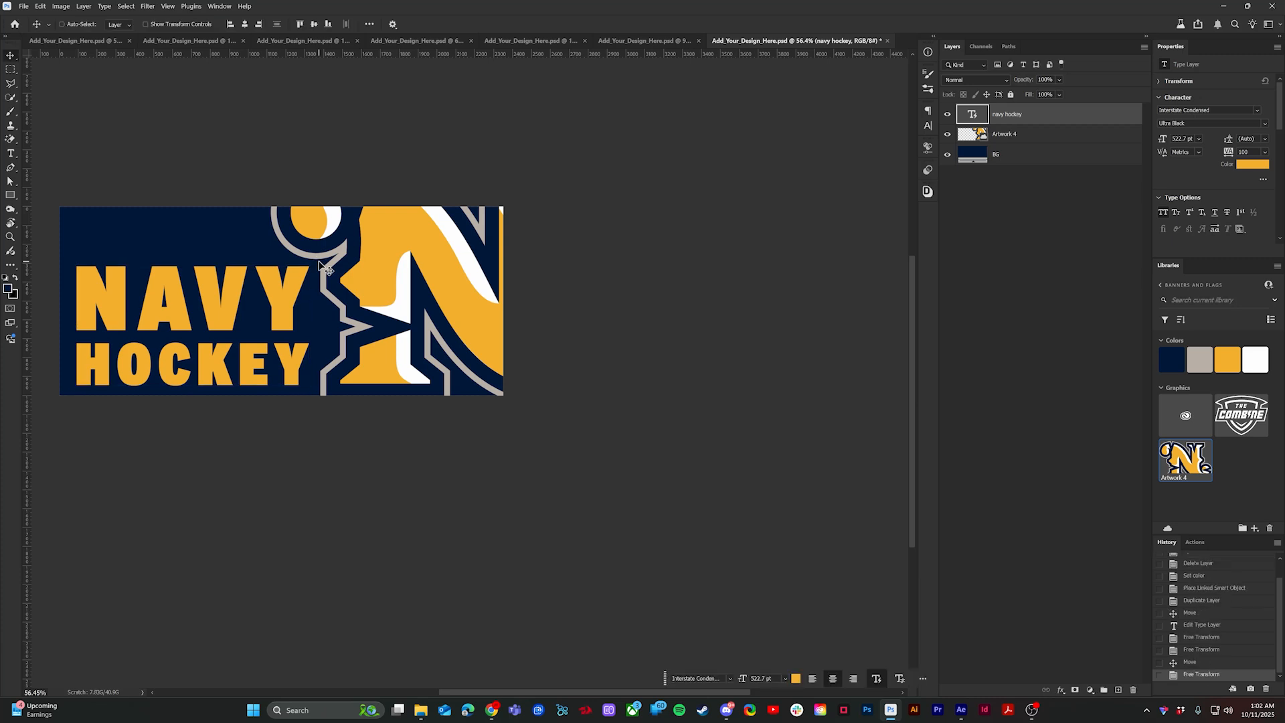
Step: Place The Combine logo at about 333 × 247 px above NAVY, aligned with the text's left edge
scroll(318, 261, up, 3)
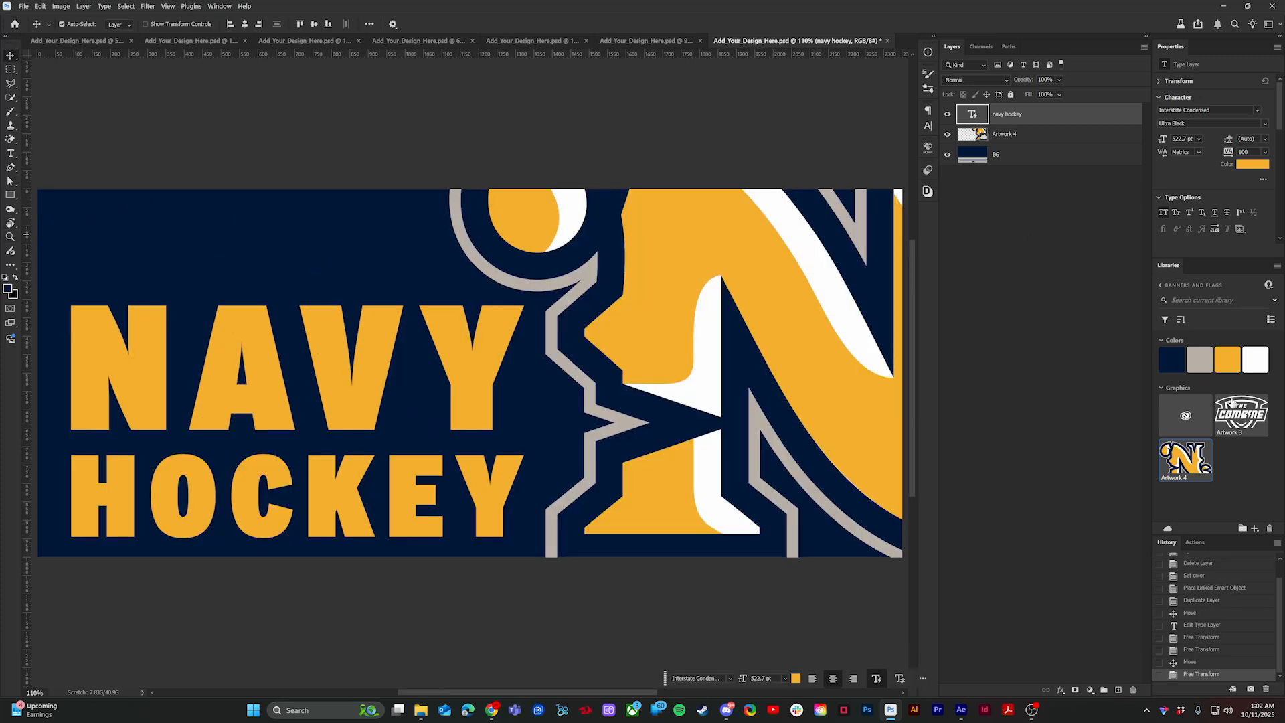
drag(531, 240, 199, 211)
key(Return)
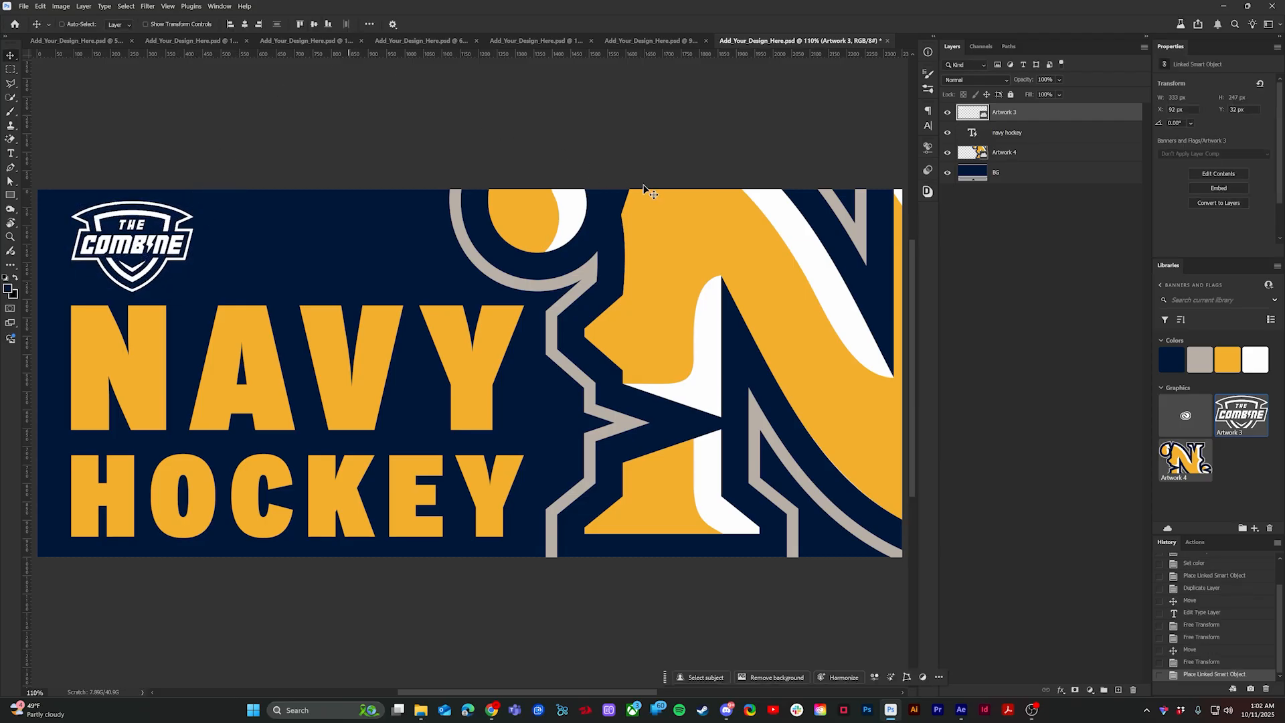
Step: Save the dasherboard design and switch to After Effects to view it on the rink mockup
key(ctrl+s)
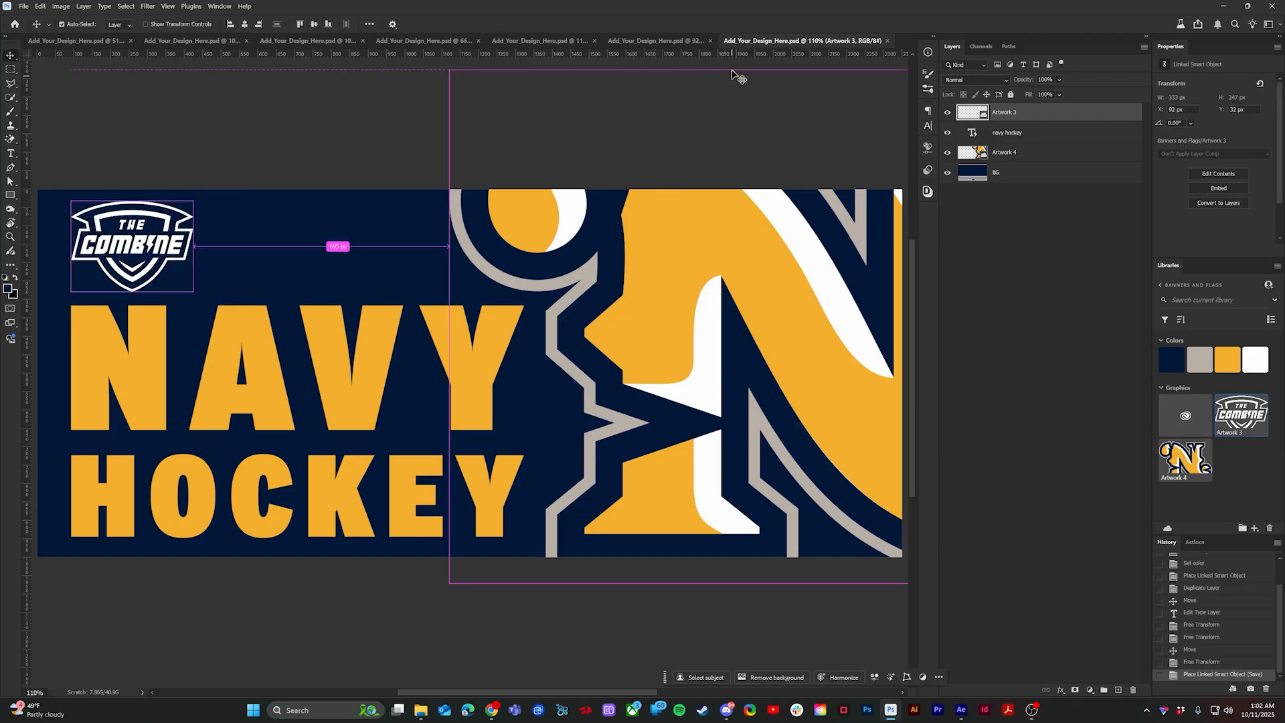
click(962, 708)
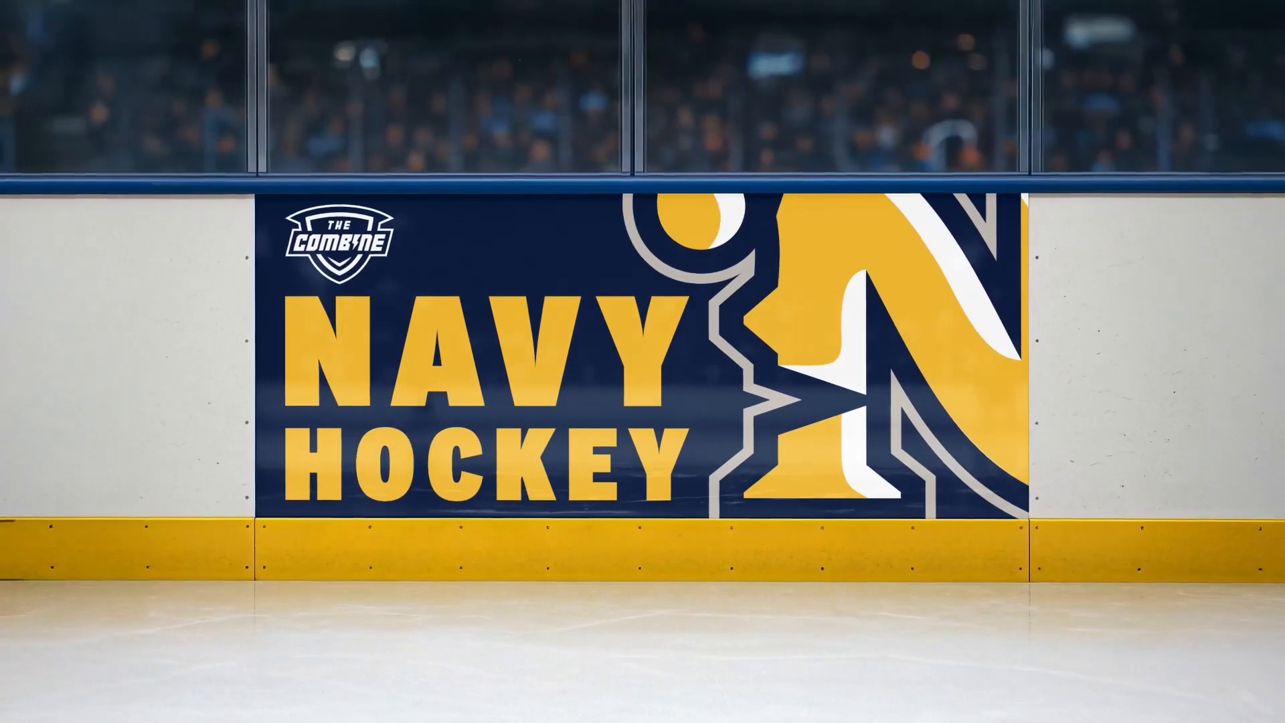